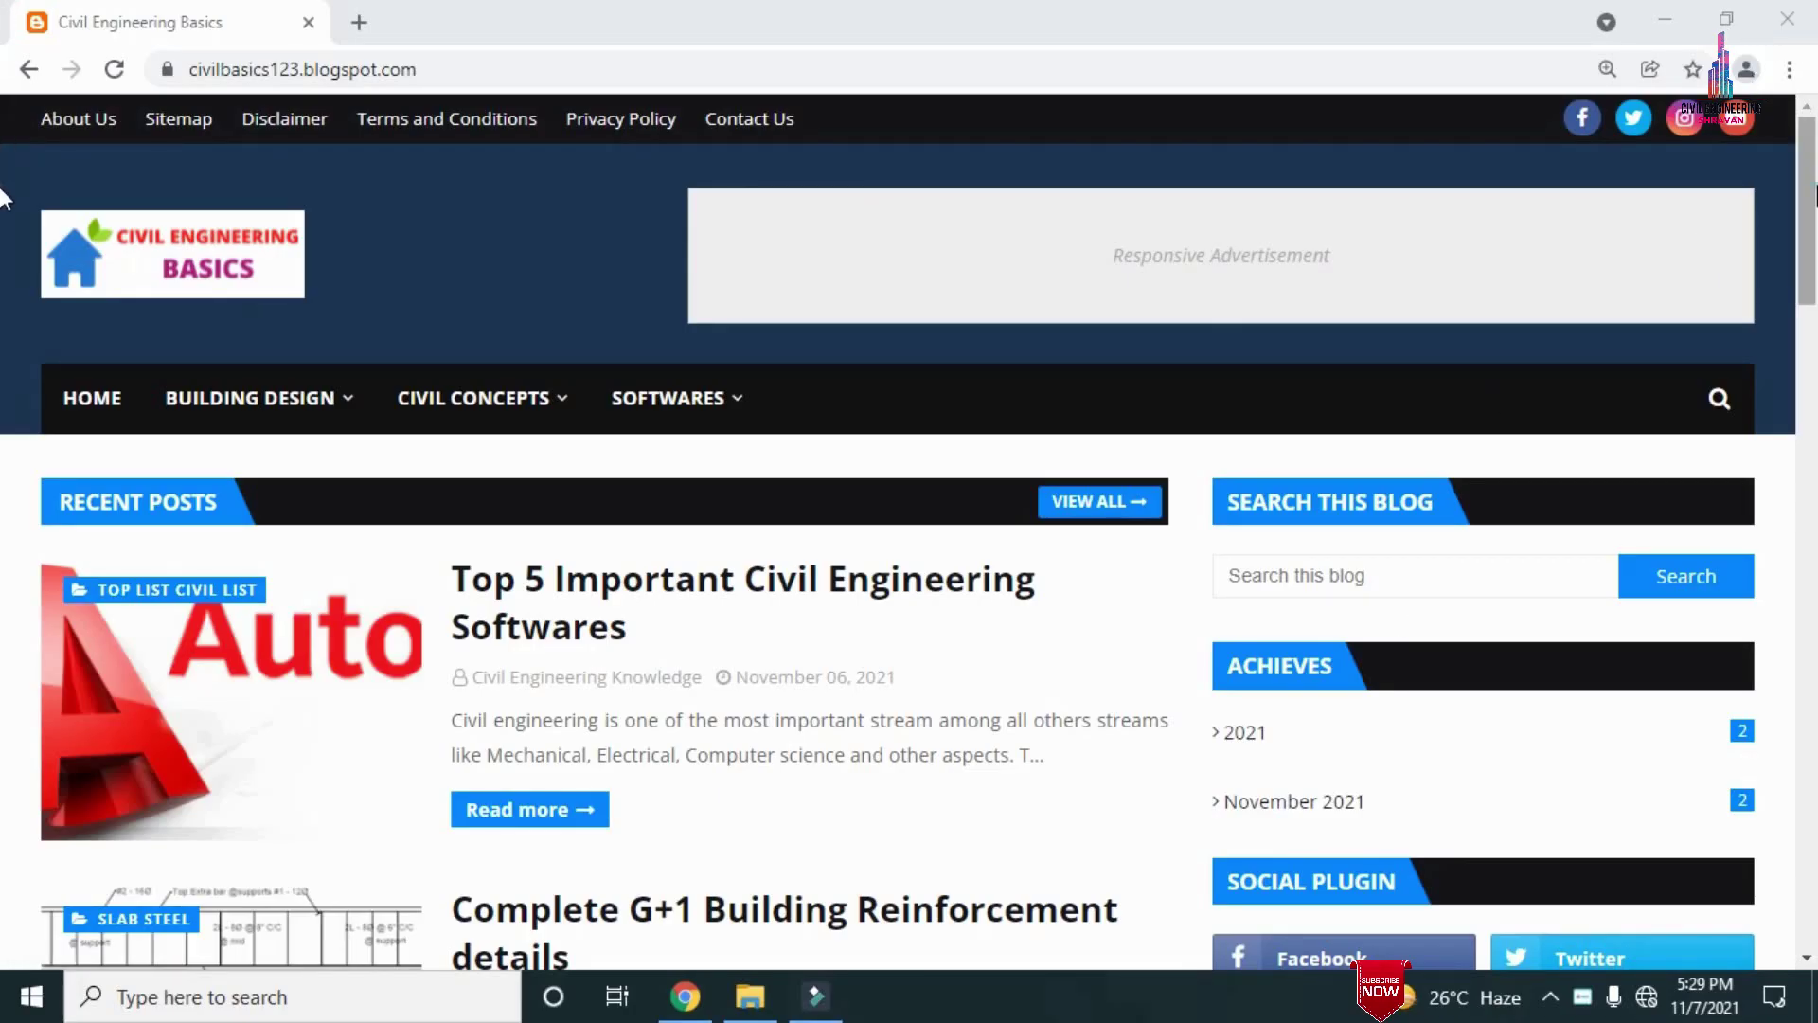
# Step: Browse the Civil Engineering Basics blog's home page, examining its recent posts, labels, tags and web address
pyautogui.scroll(-4, 5, 265)
pyautogui.scroll(-10, 5, 473)
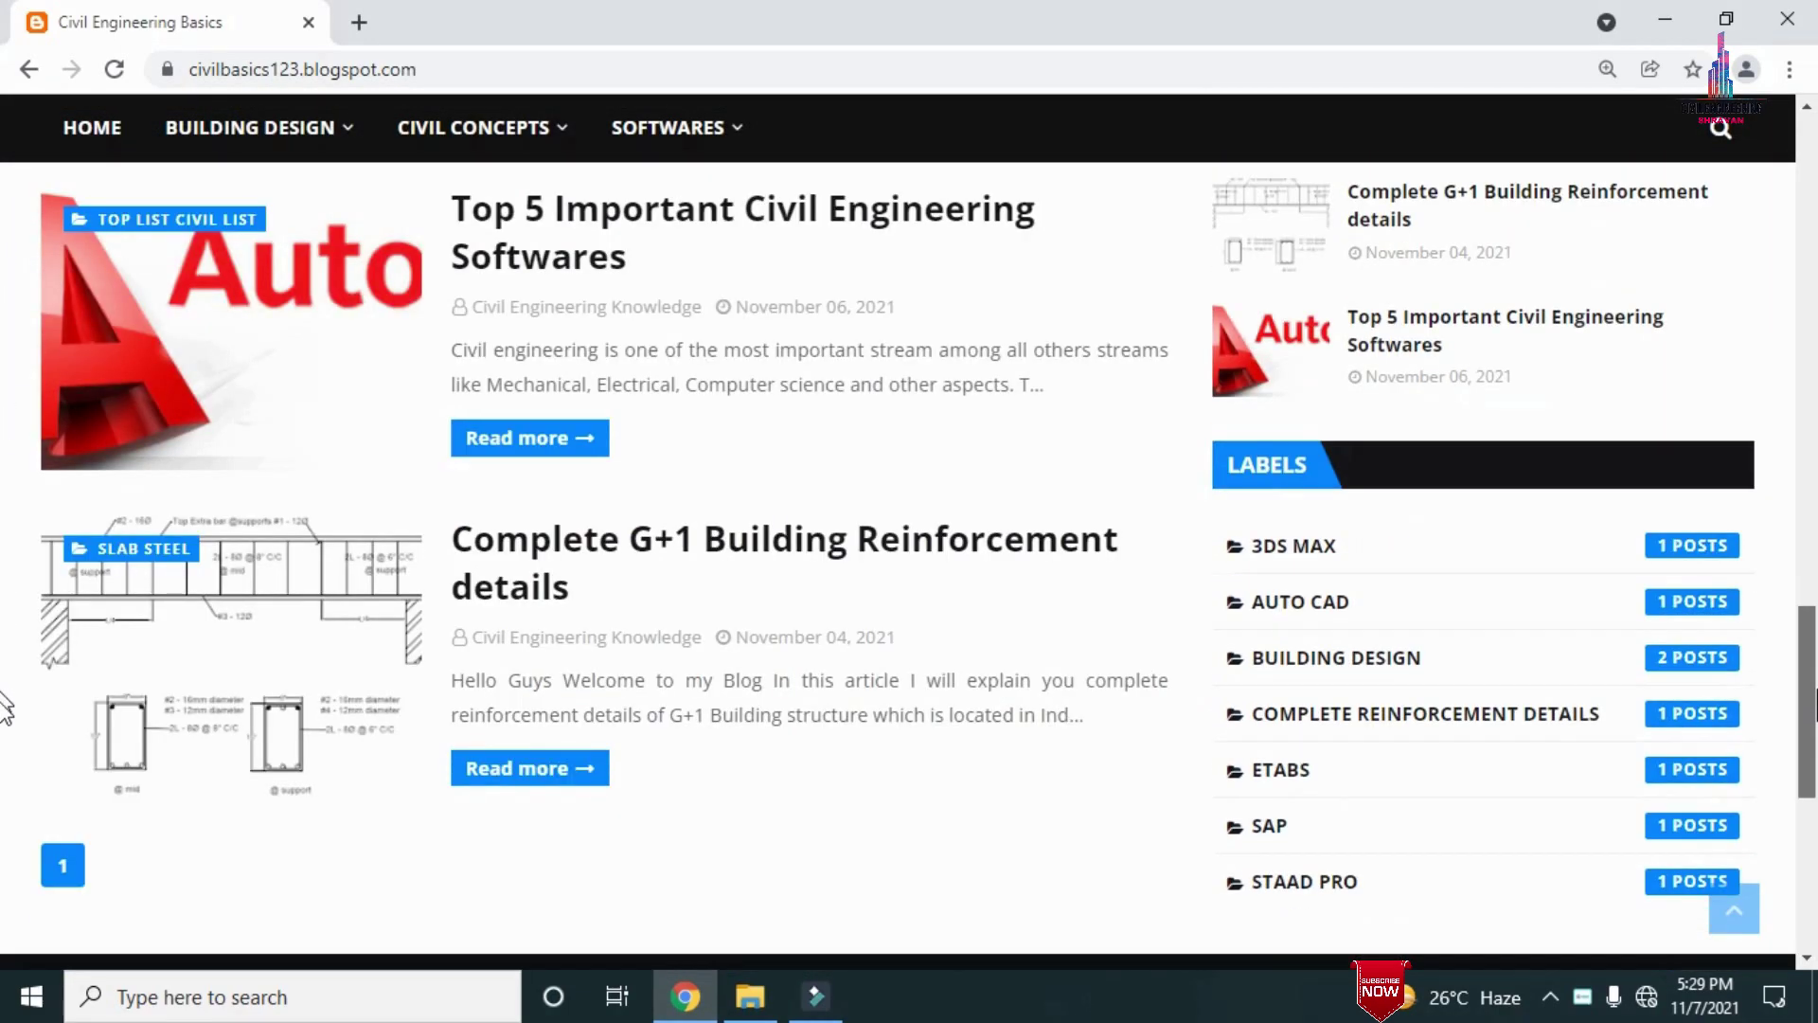
pyautogui.scroll(-7, 5, 702)
pyautogui.scroll(3, 5, 763)
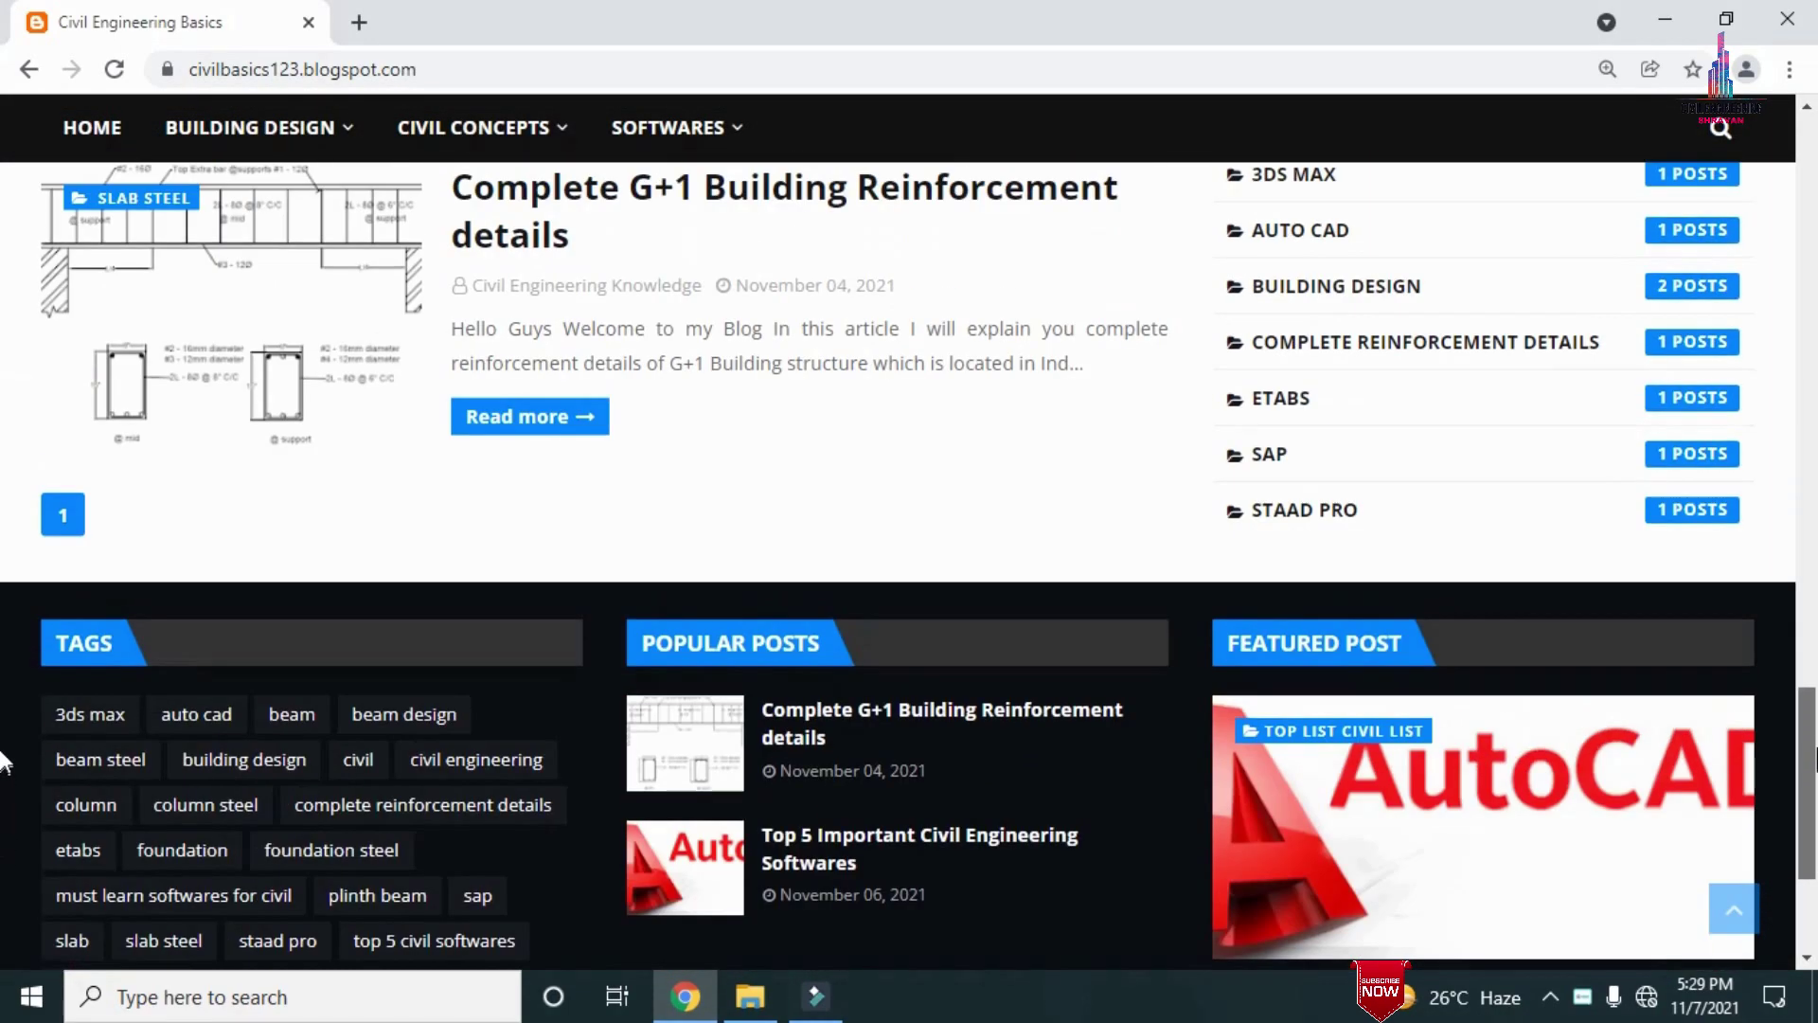
pyautogui.scroll(8, 5, 762)
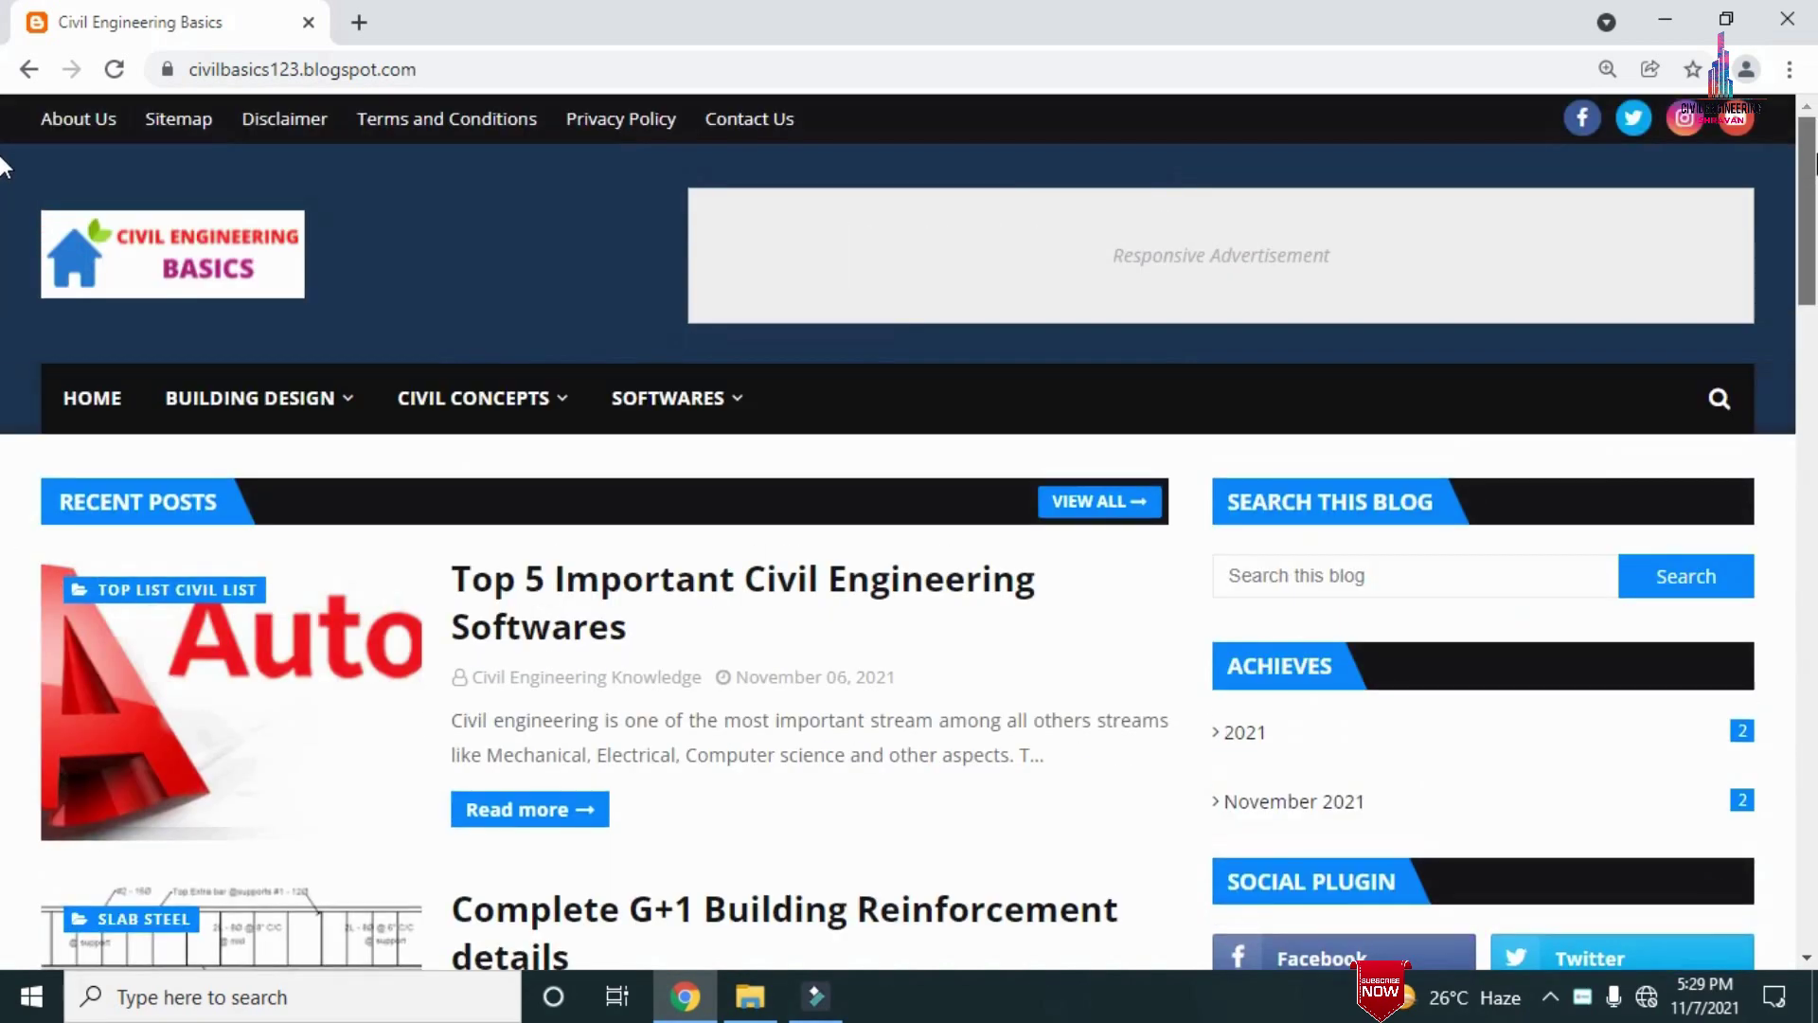
pyautogui.click(459, 66)
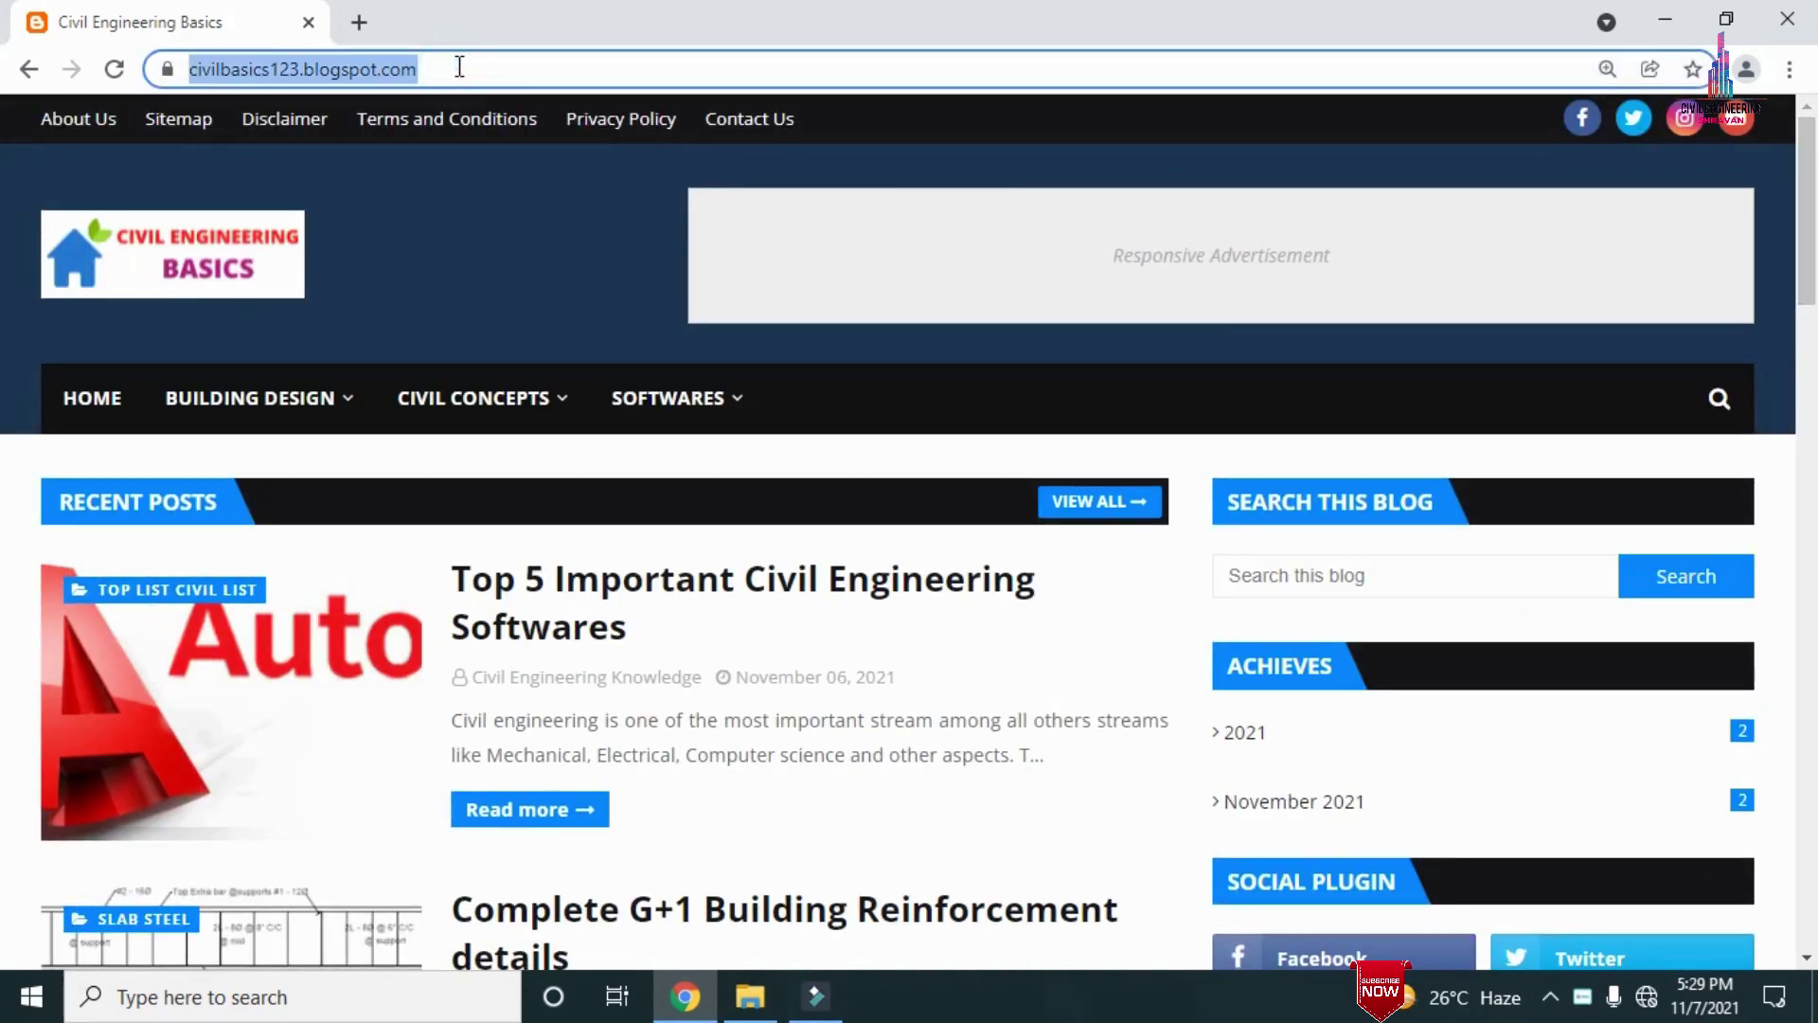
pyautogui.click(1426, 477)
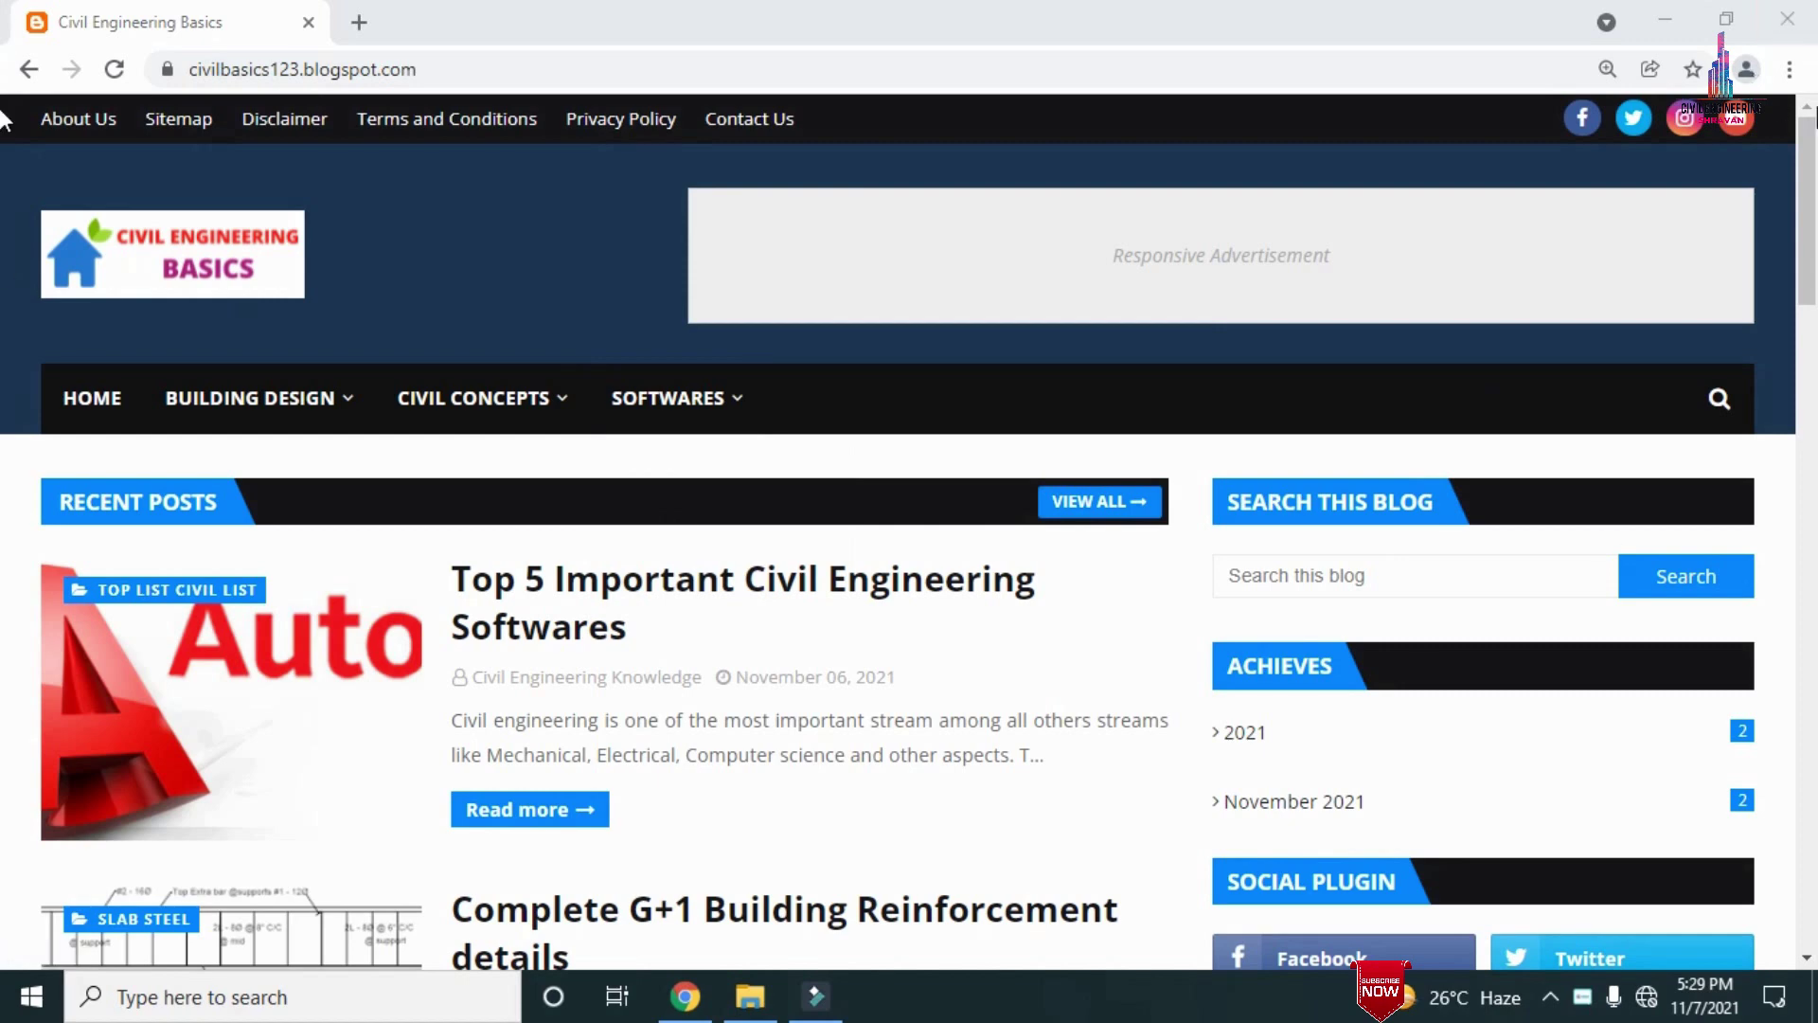
pyautogui.scroll(-4, 3, 199)
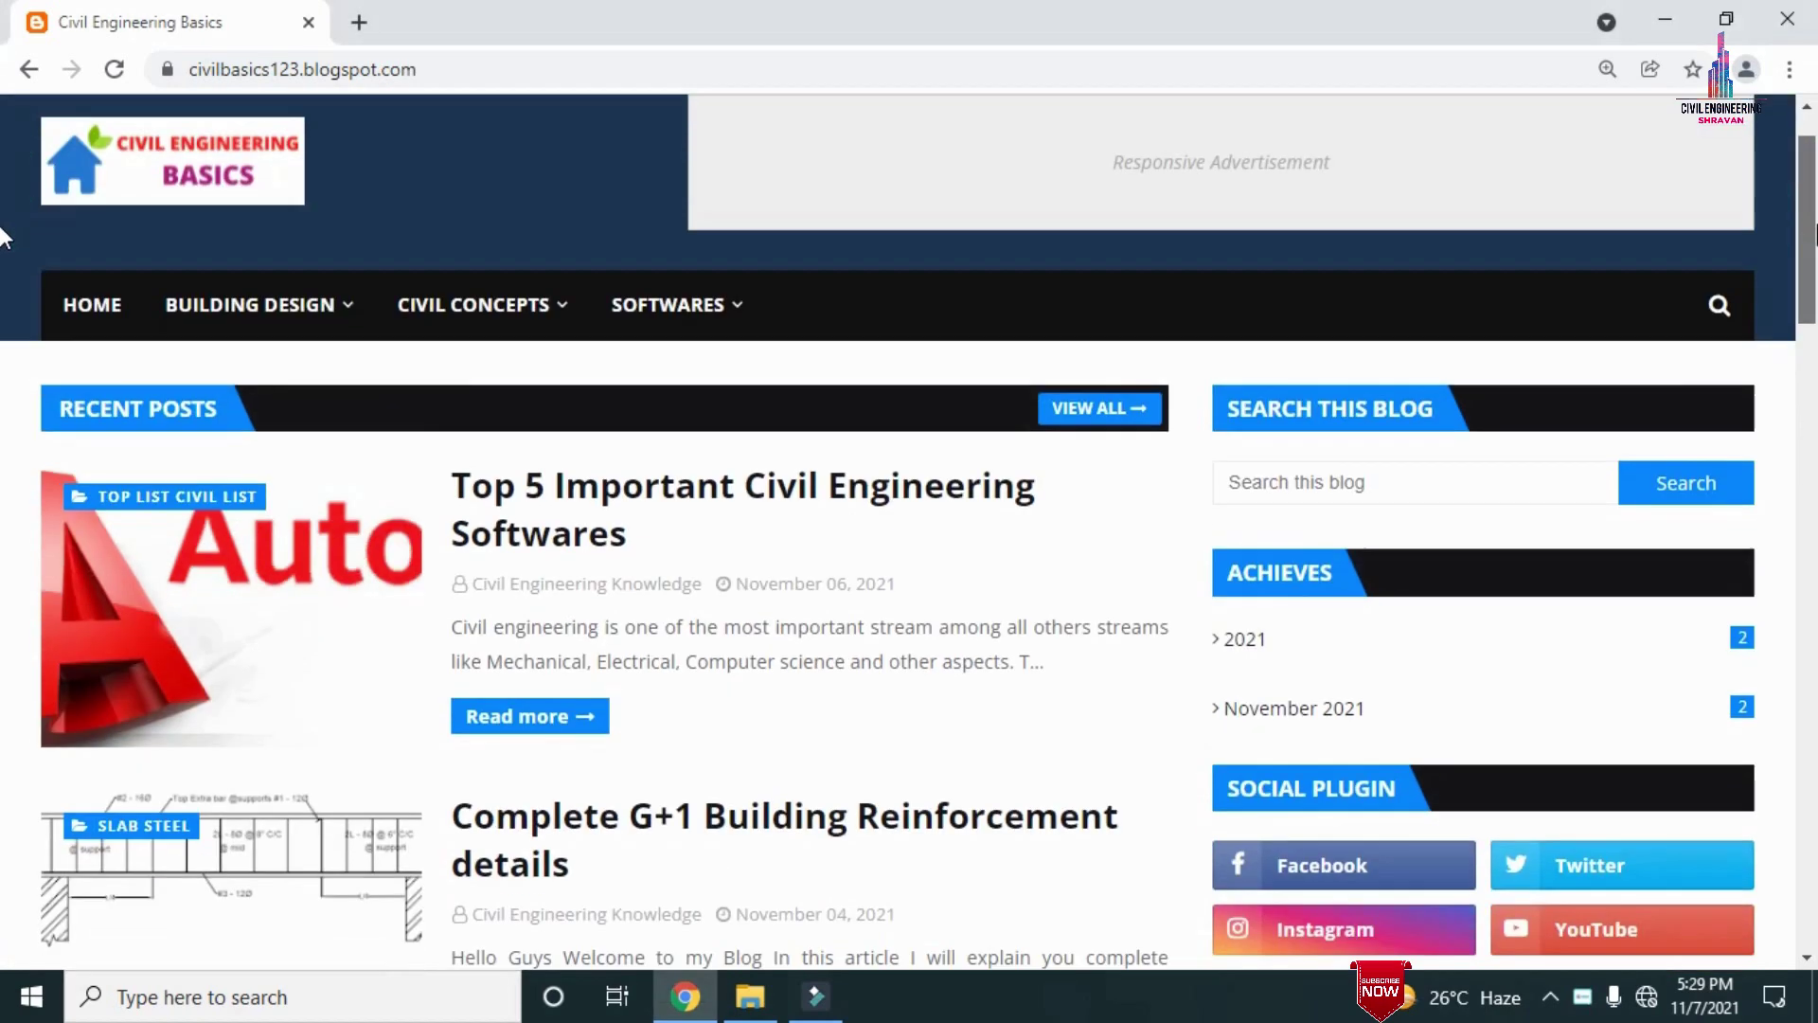
pyautogui.scroll(-6, 5, 339)
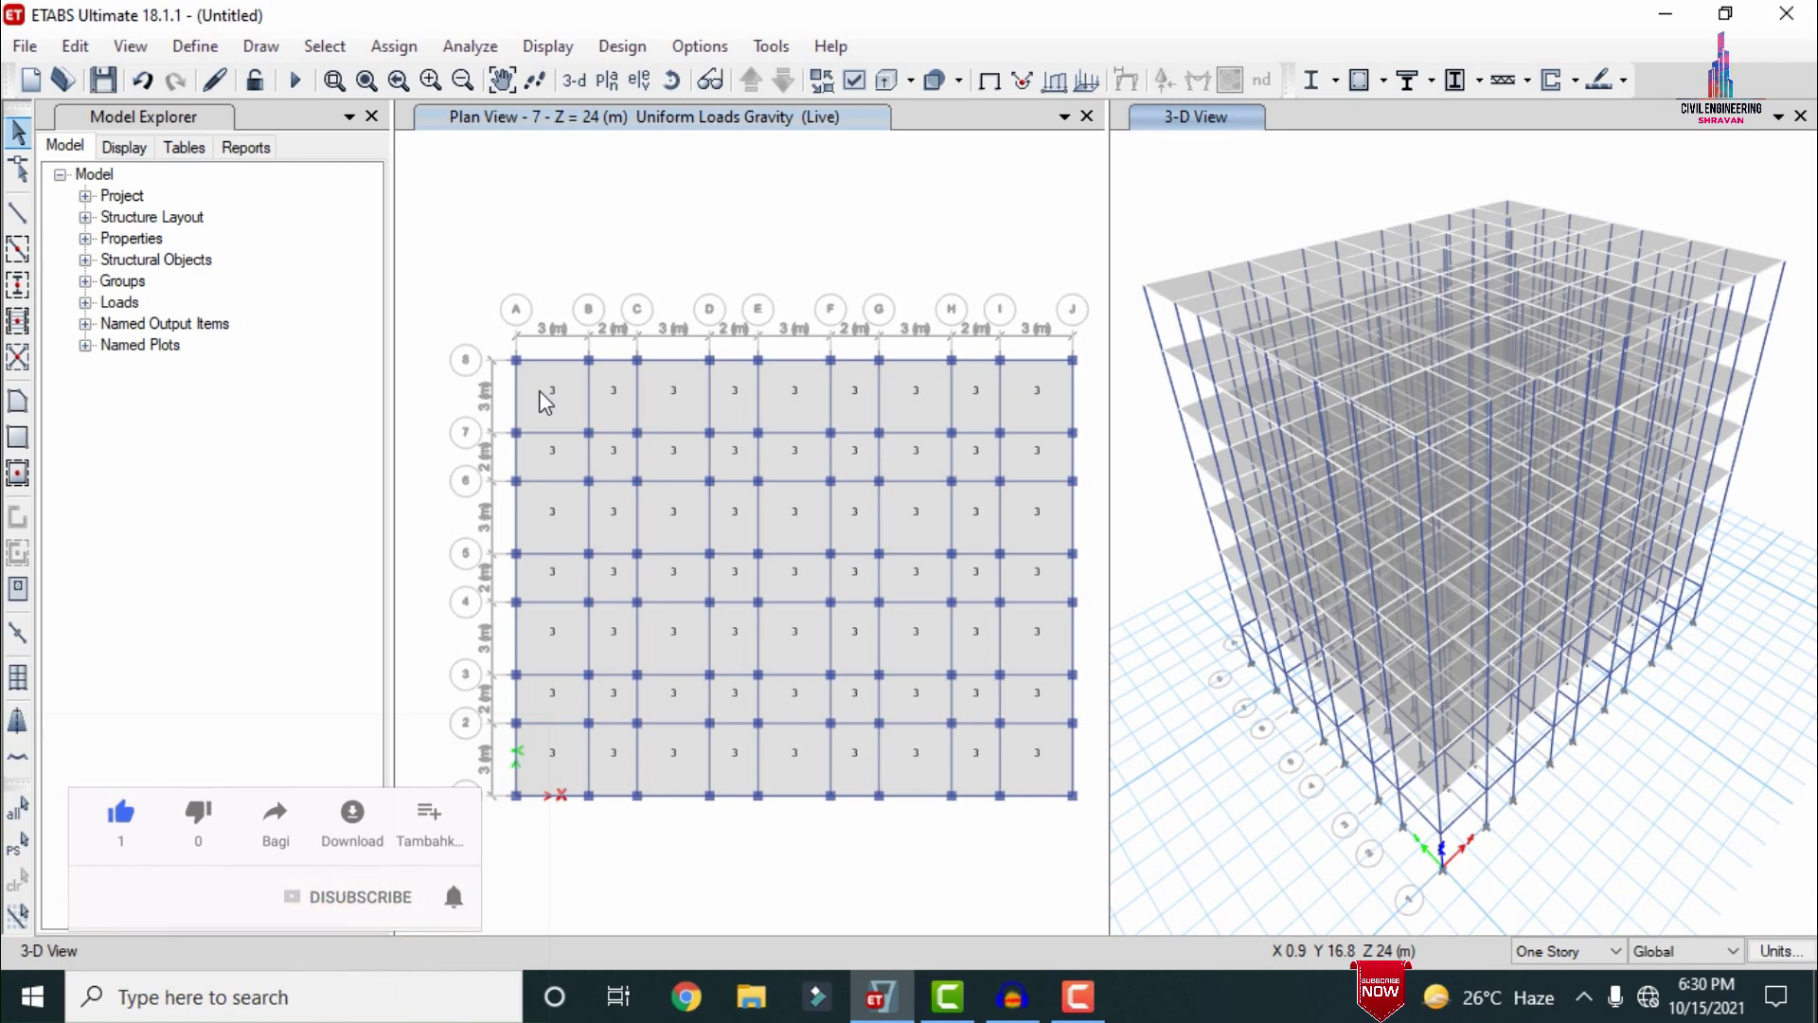
# Step: Review the list of materials defined in the model without changing them
pyautogui.click(211, 47)
pyautogui.click(273, 85)
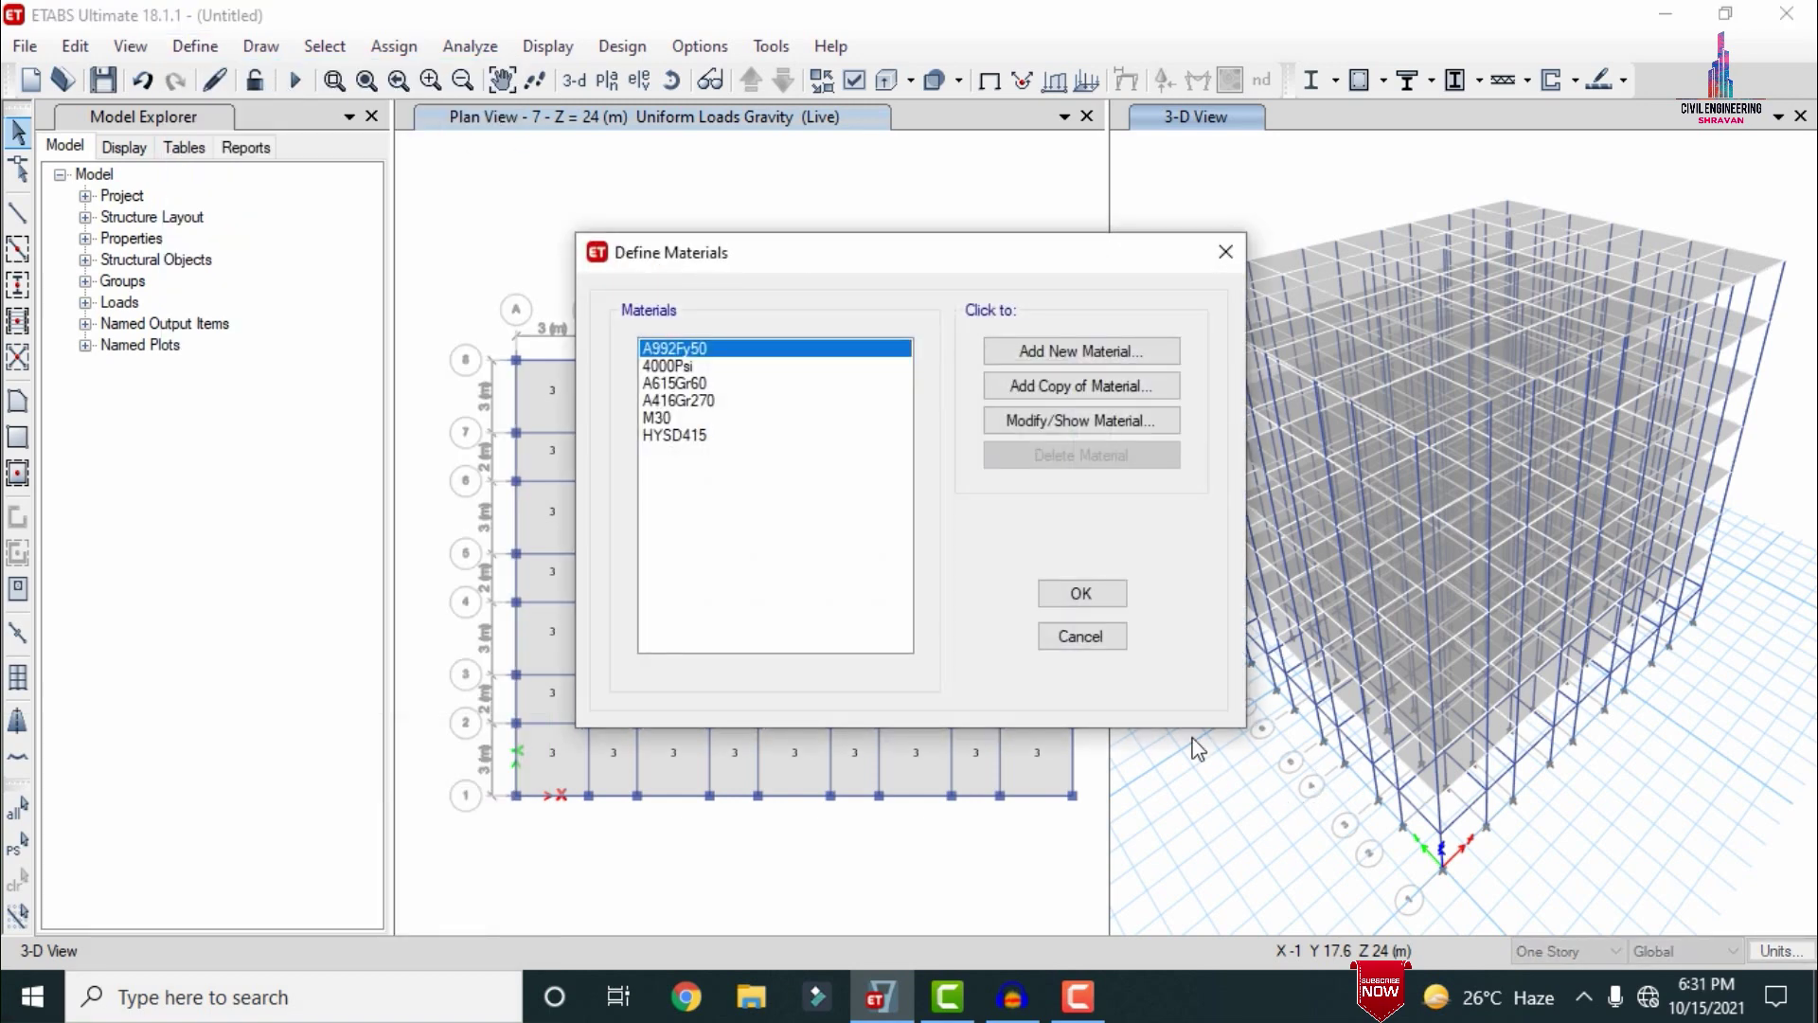
pyautogui.click(1103, 644)
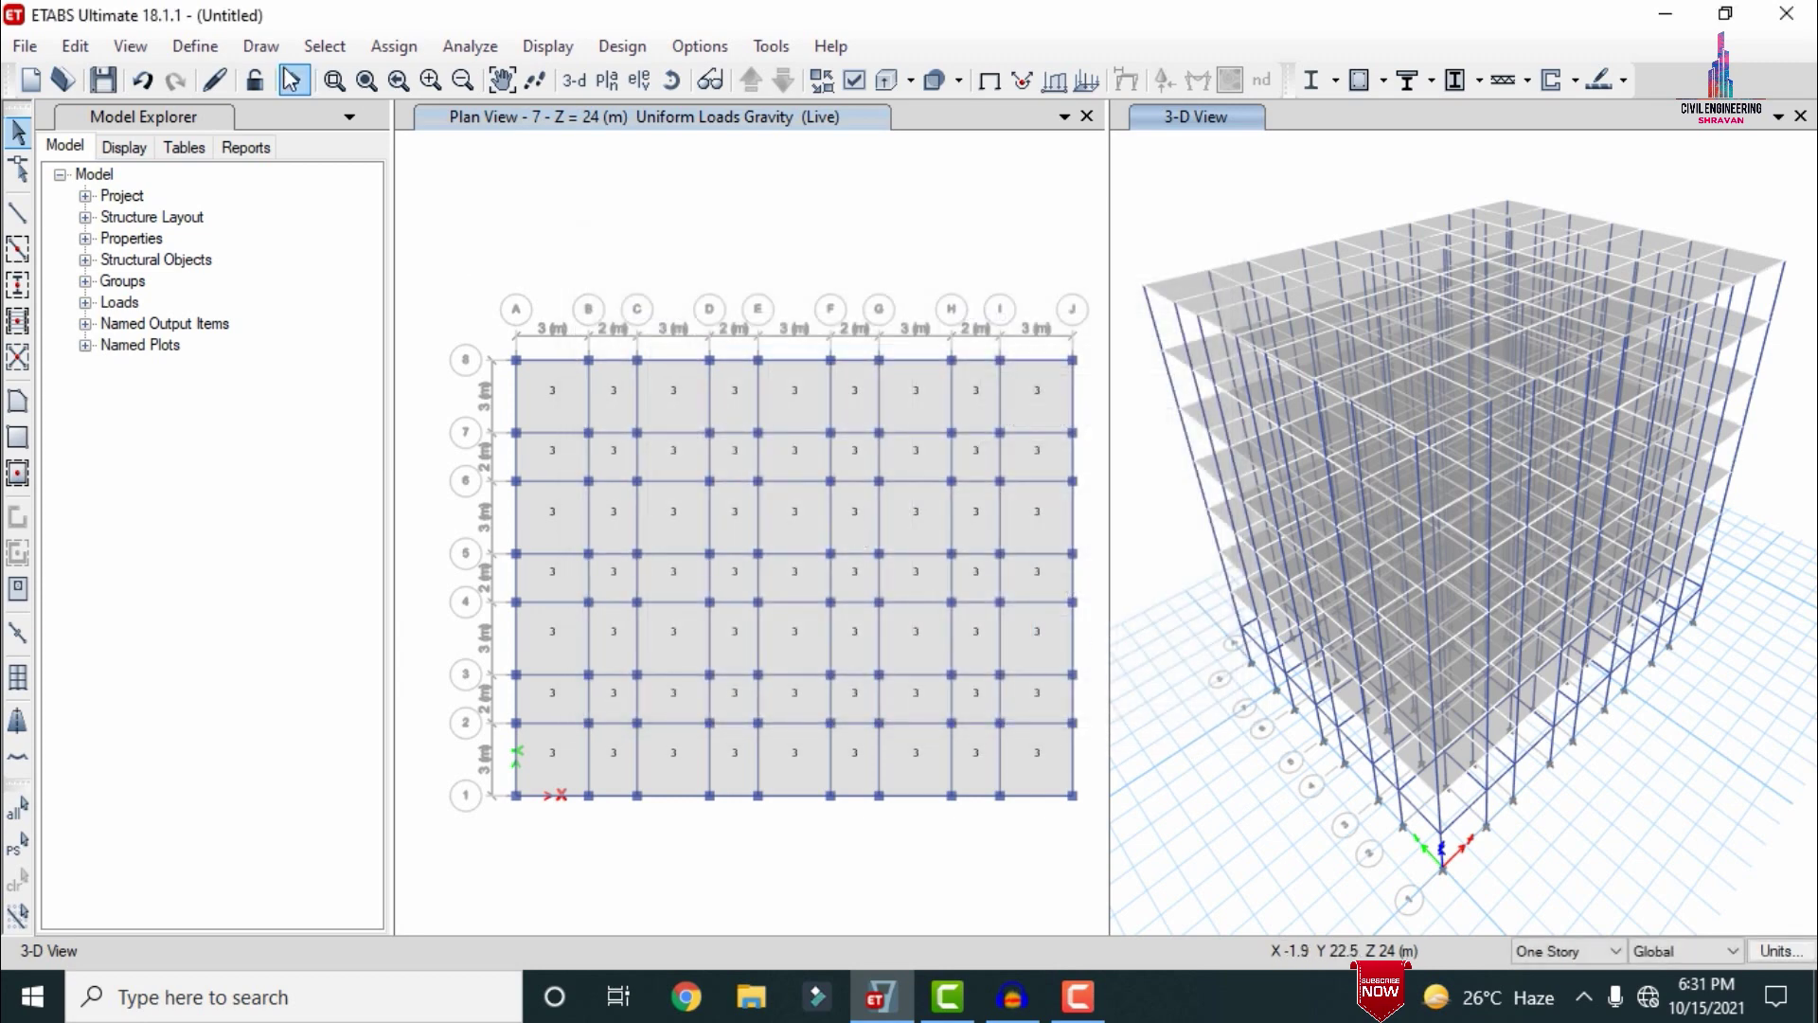
# Step: Review the defined frame section properties and slab section properties without changing them
pyautogui.click(195, 46)
pyautogui.moveTo(361, 117)
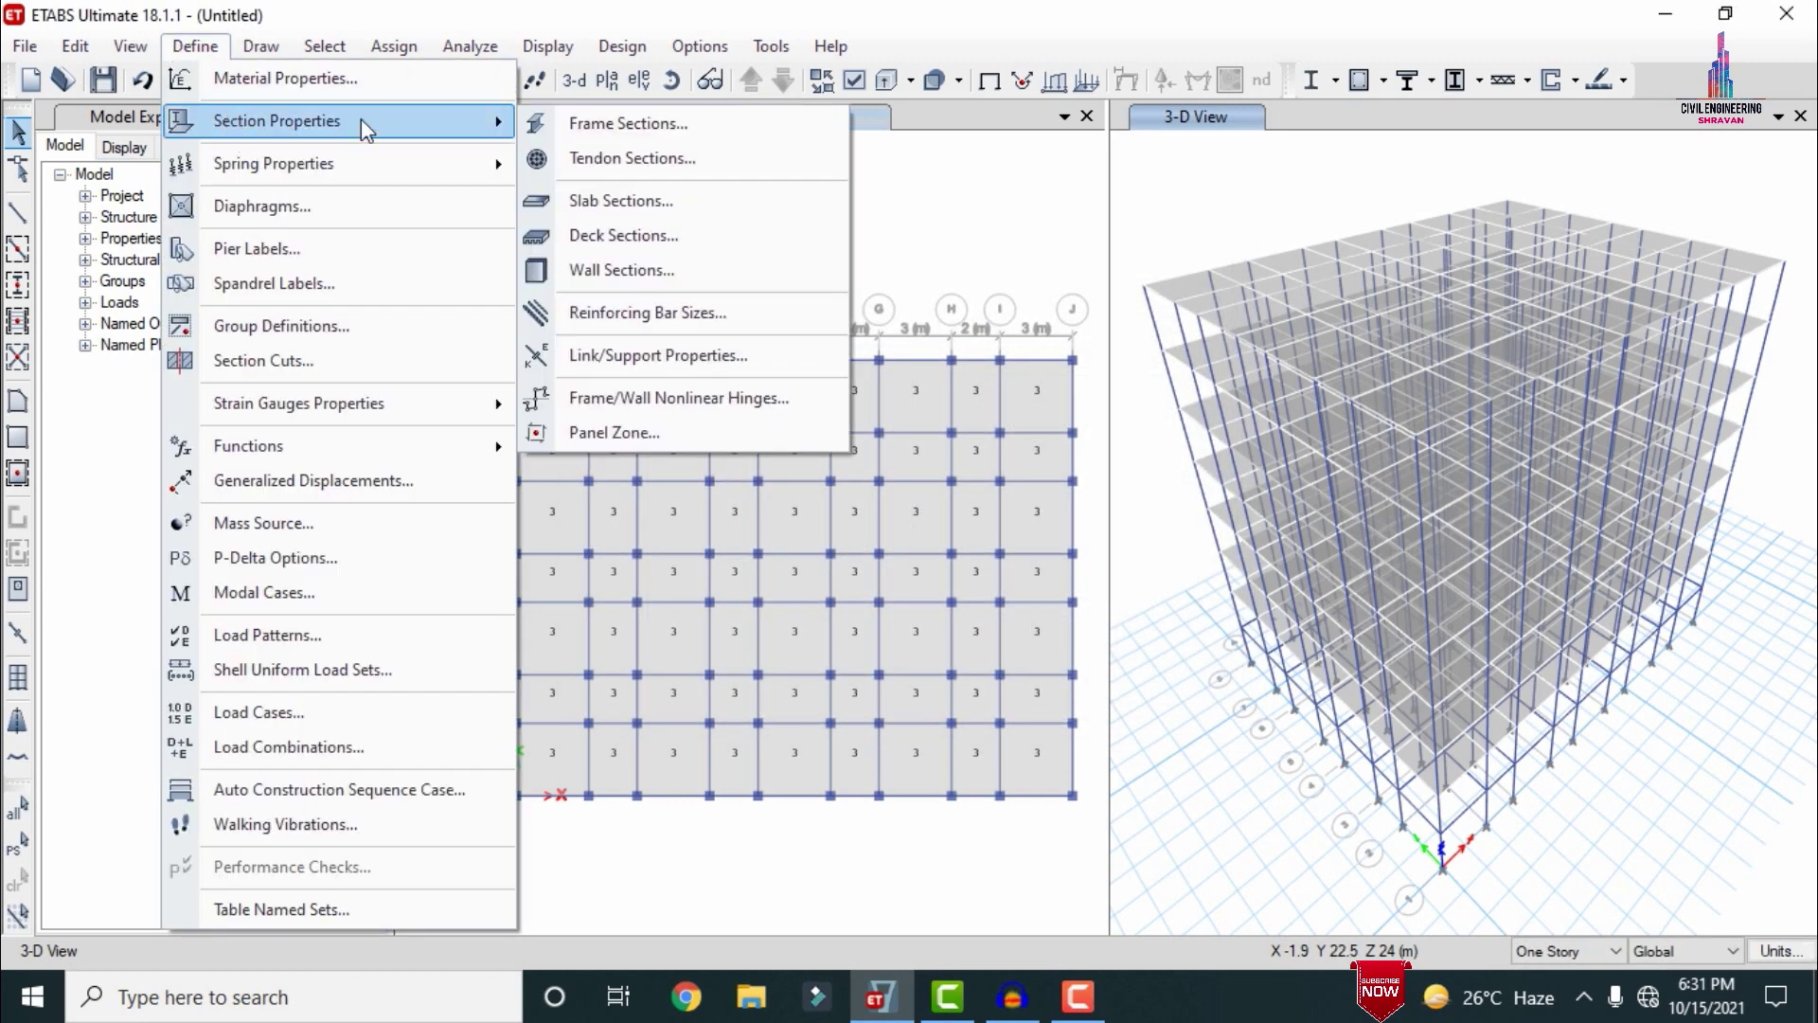
pyautogui.click(670, 121)
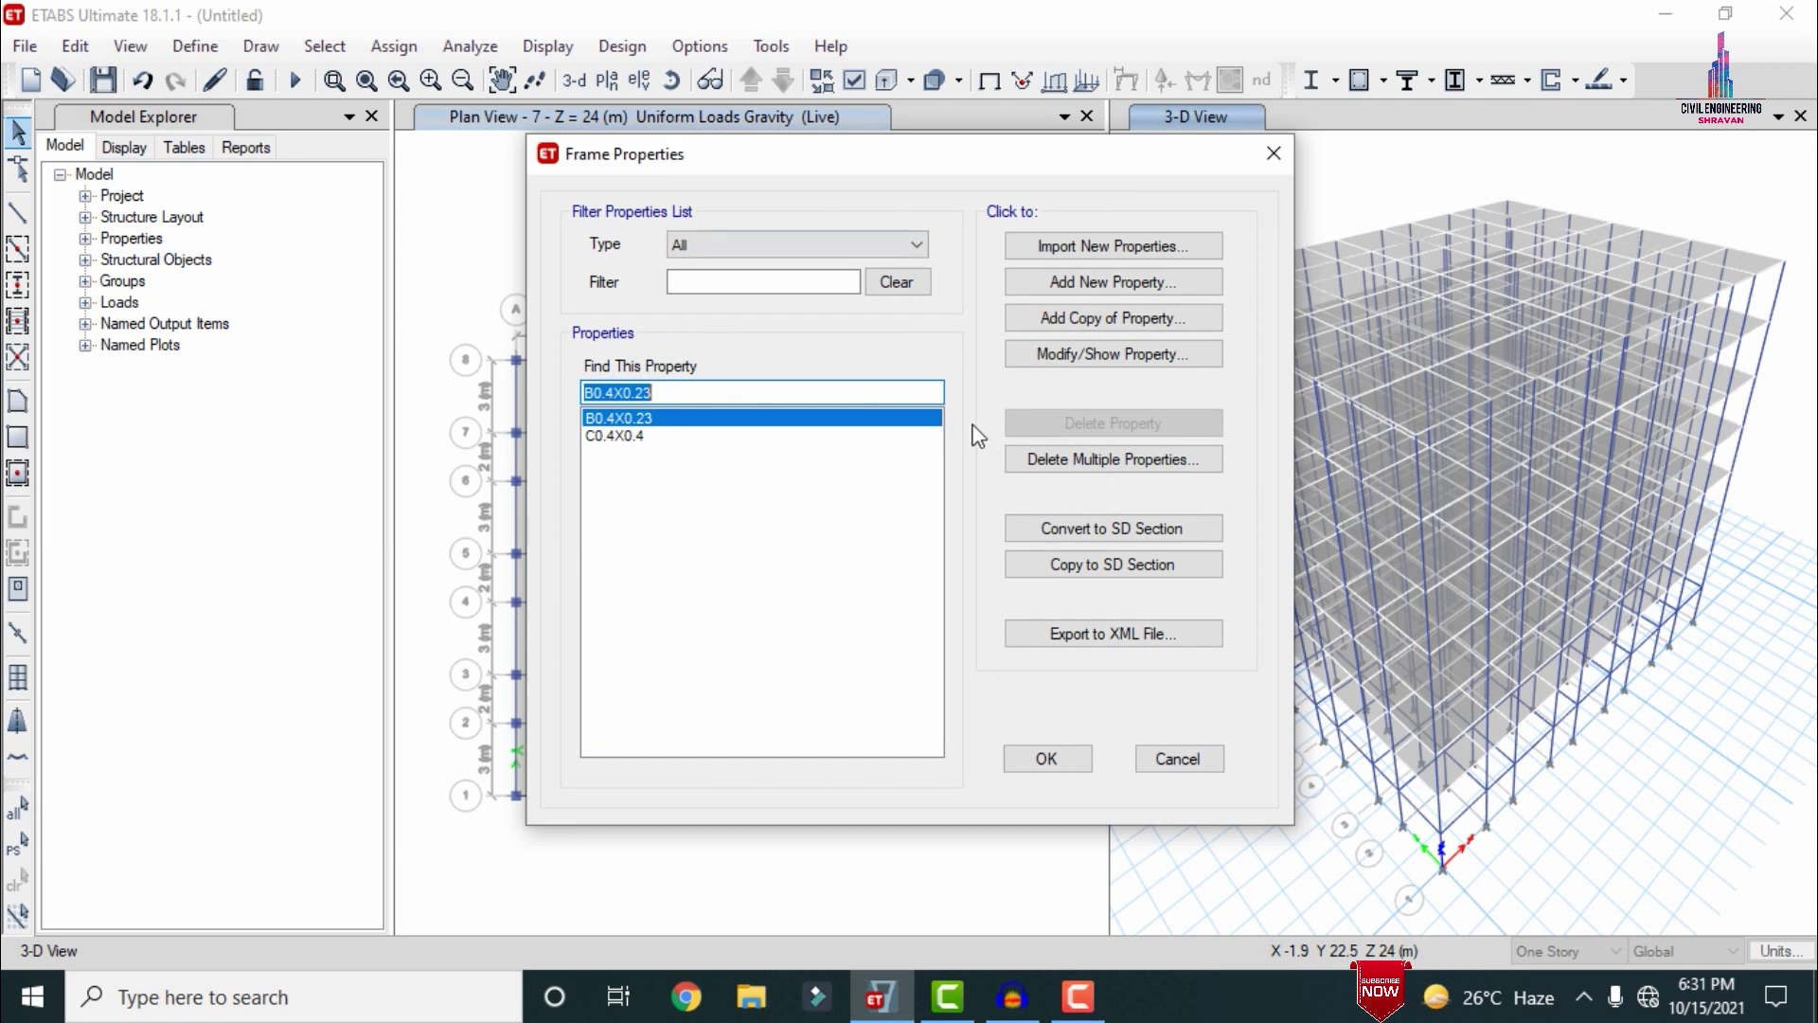
pyautogui.click(1166, 760)
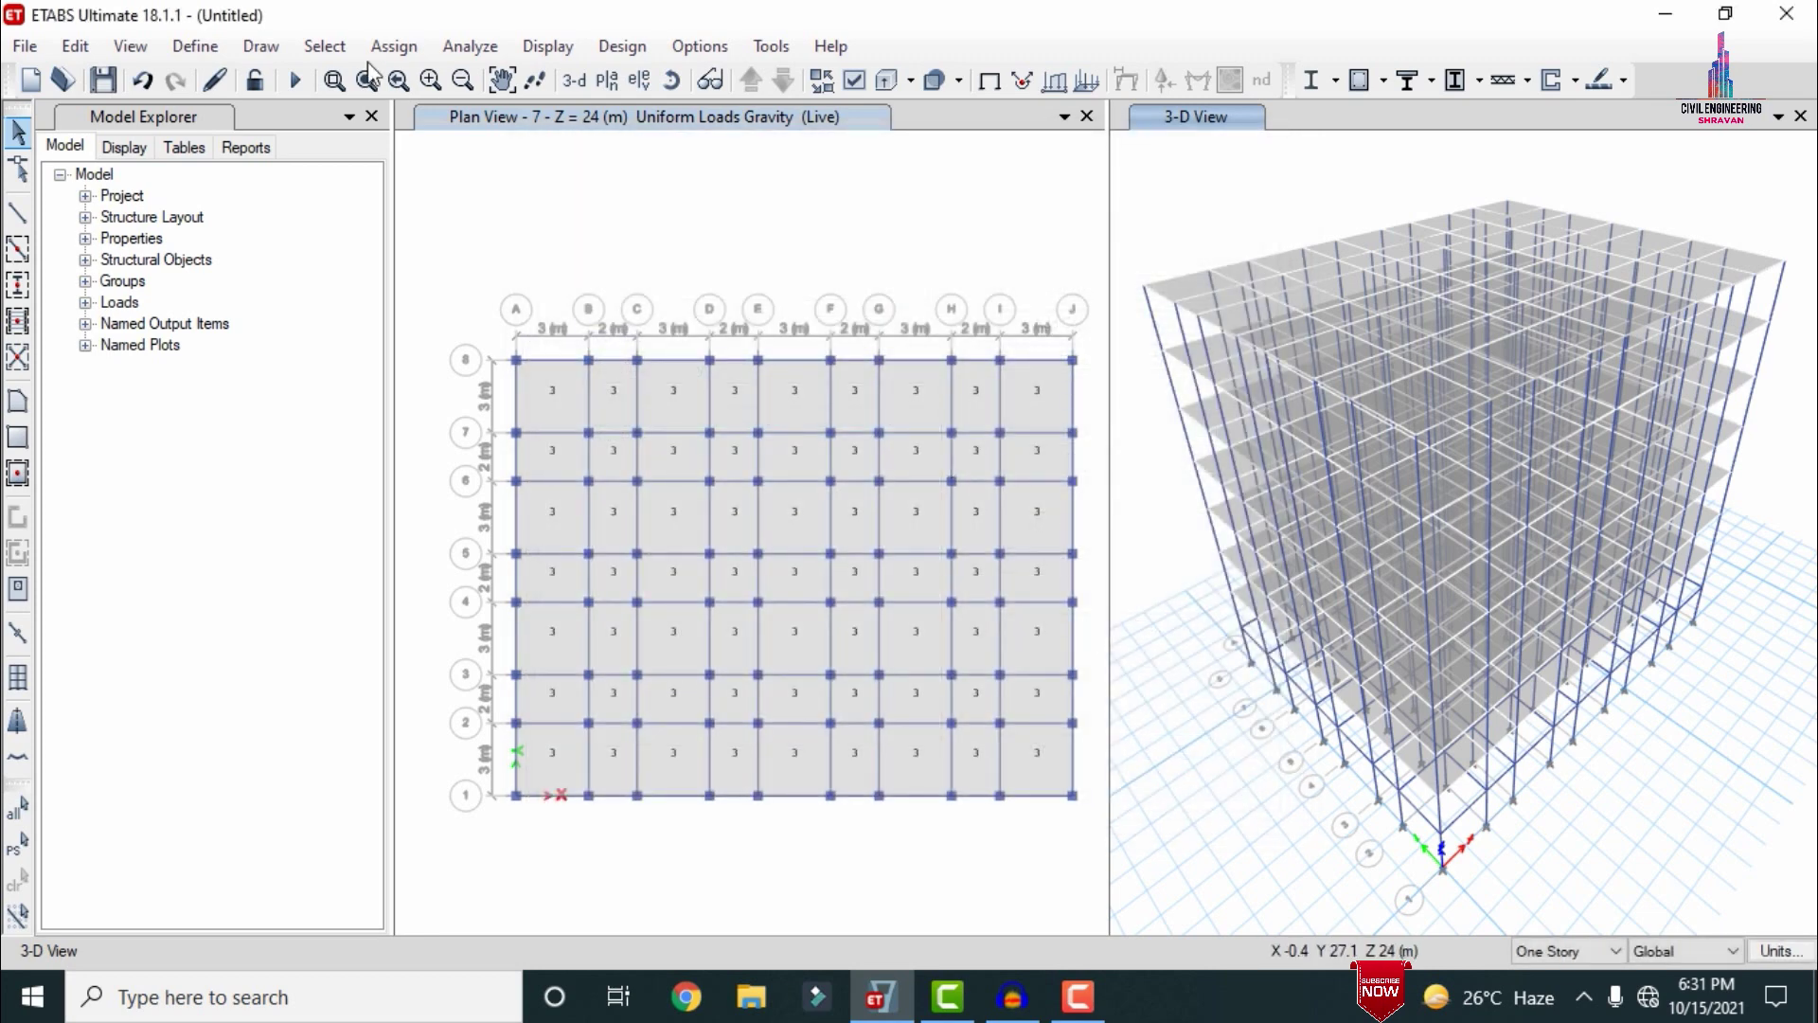
pyautogui.click(196, 45)
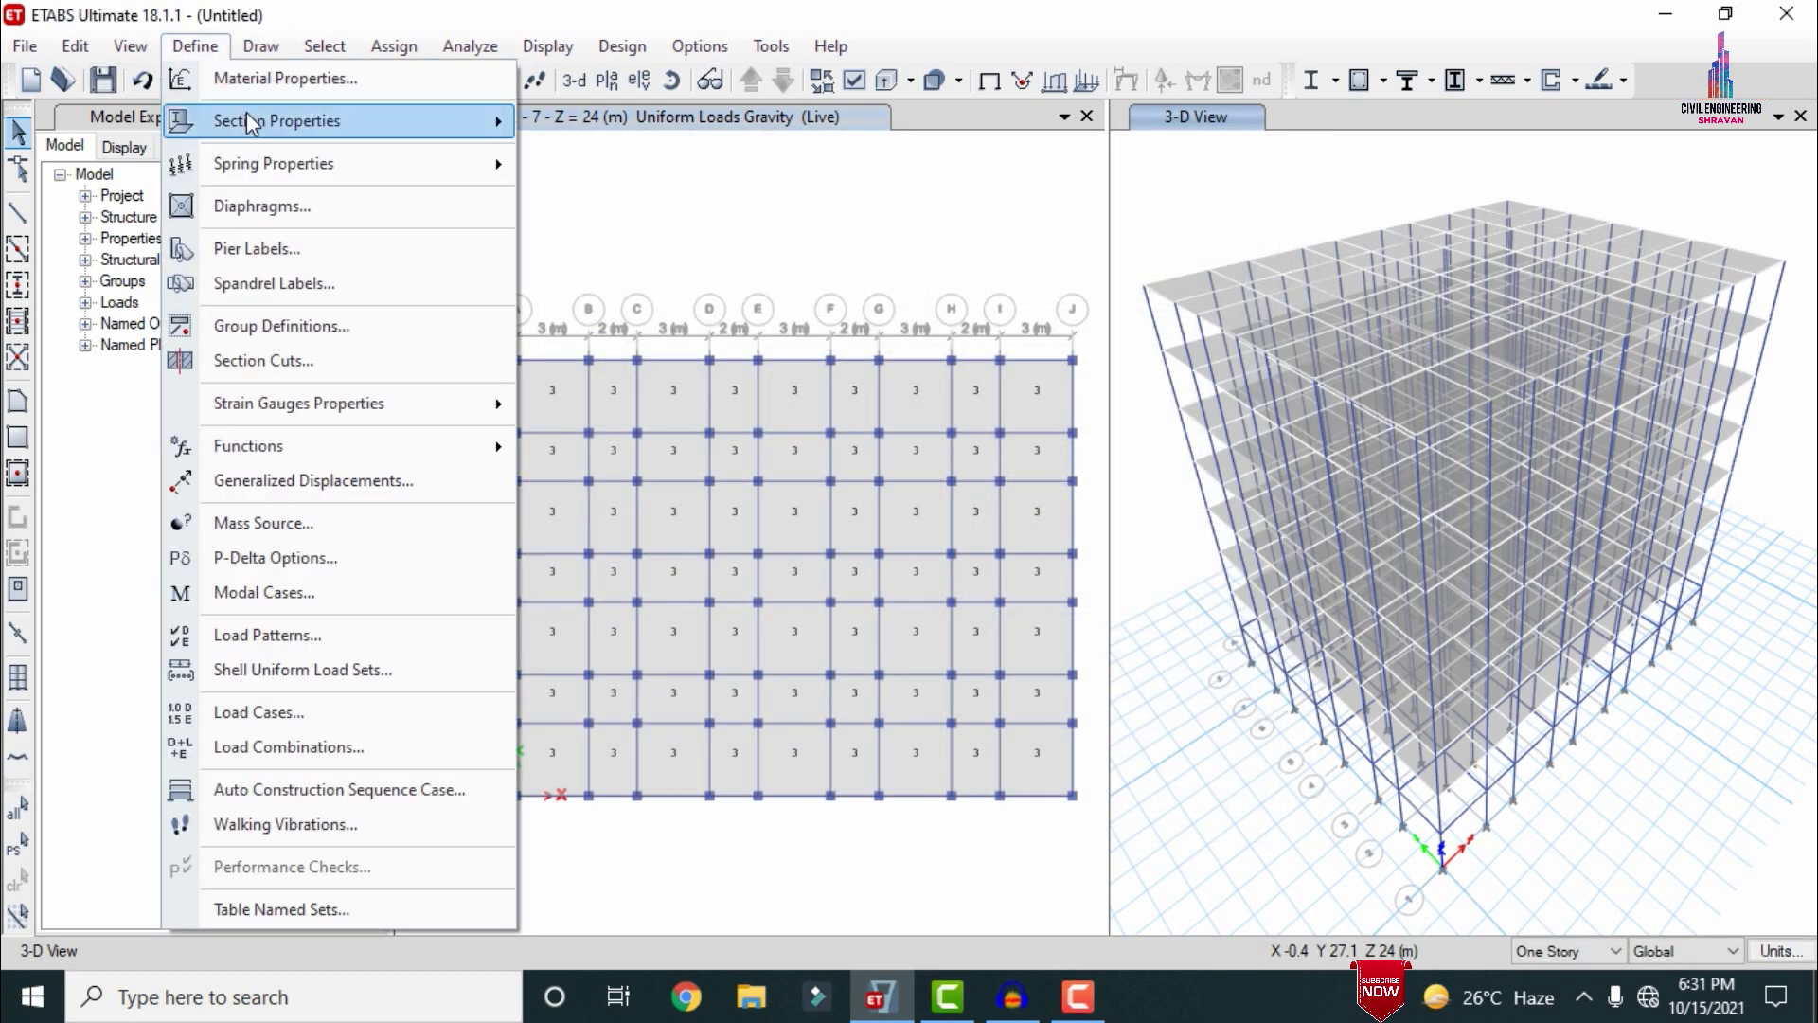
pyautogui.moveTo(251, 119)
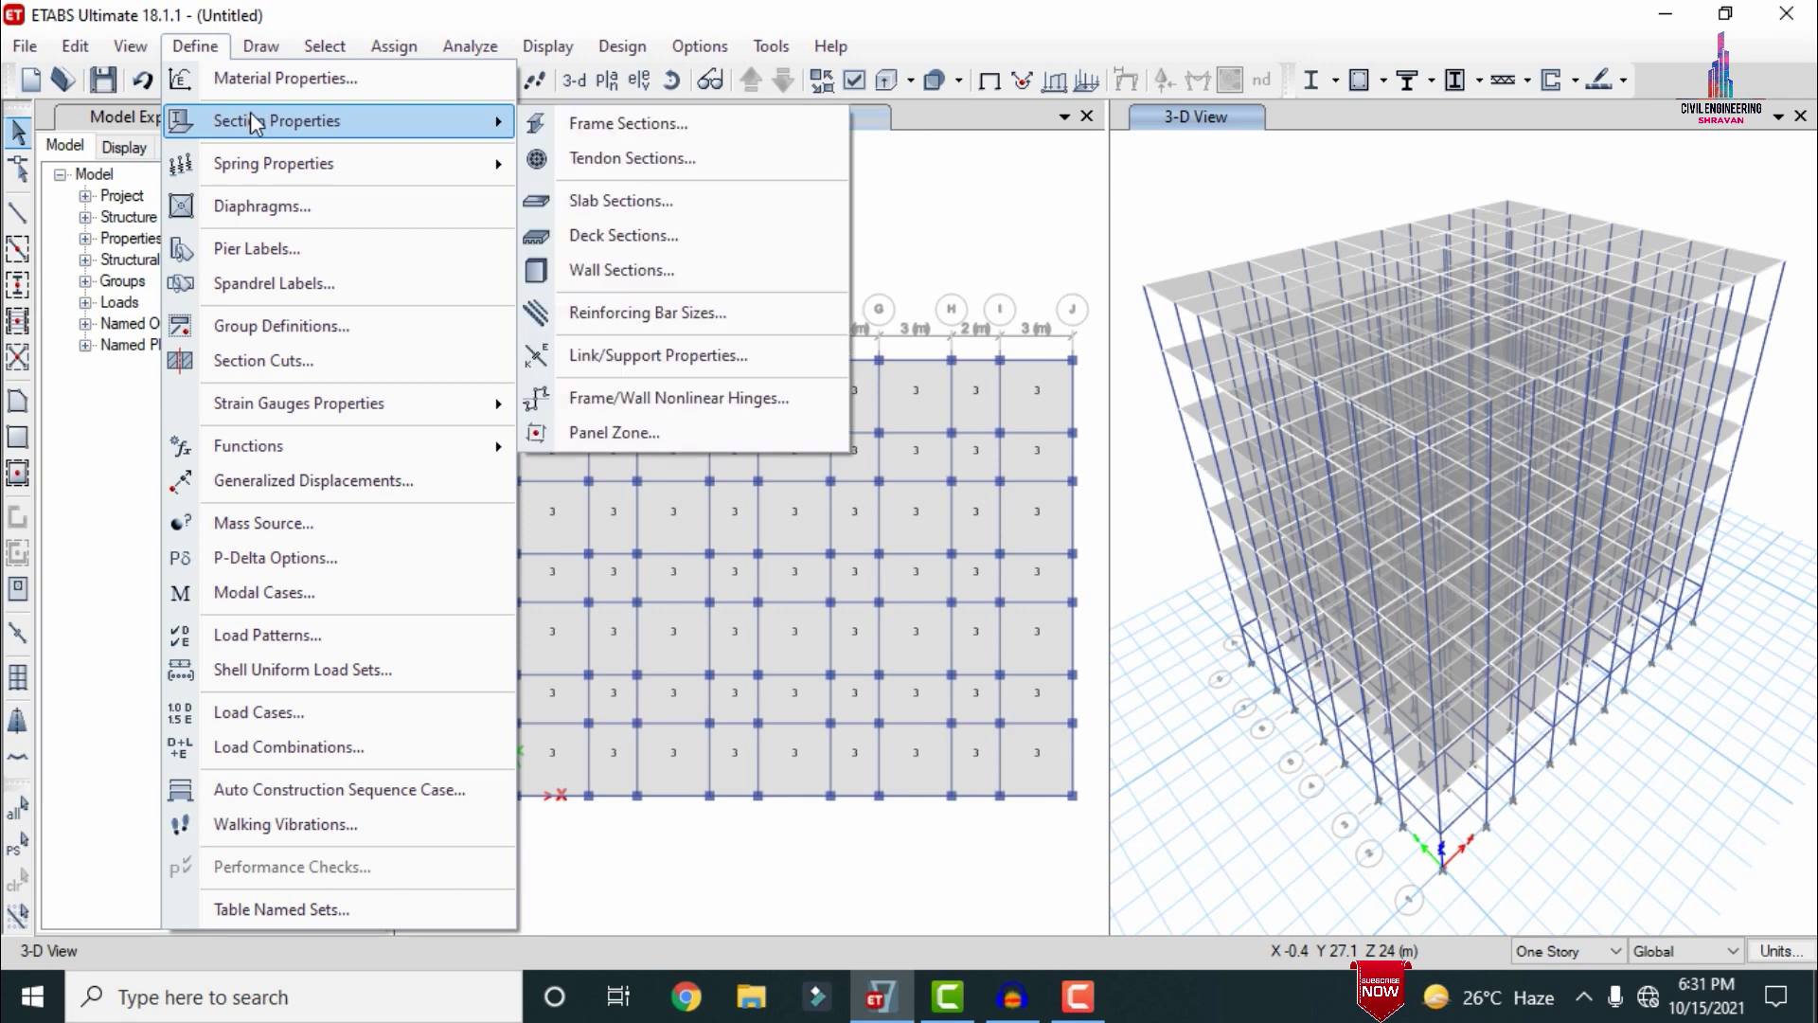
pyautogui.click(613, 208)
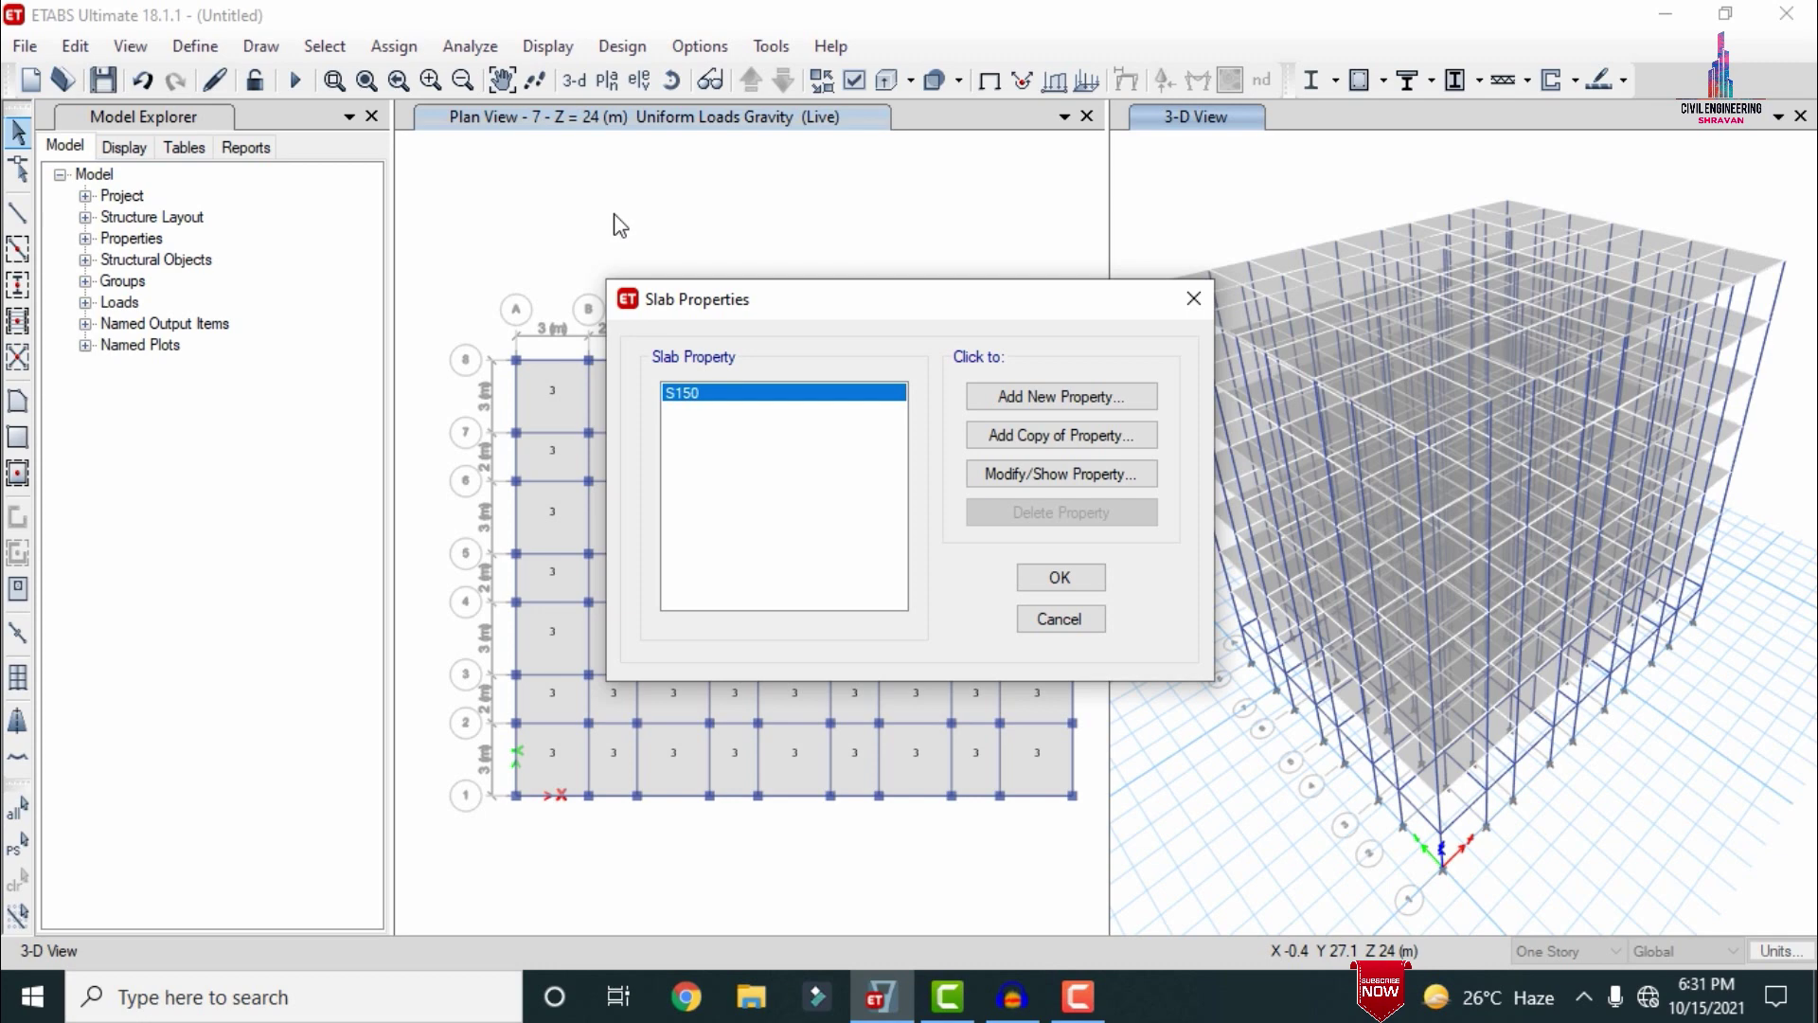
pyautogui.click(1059, 618)
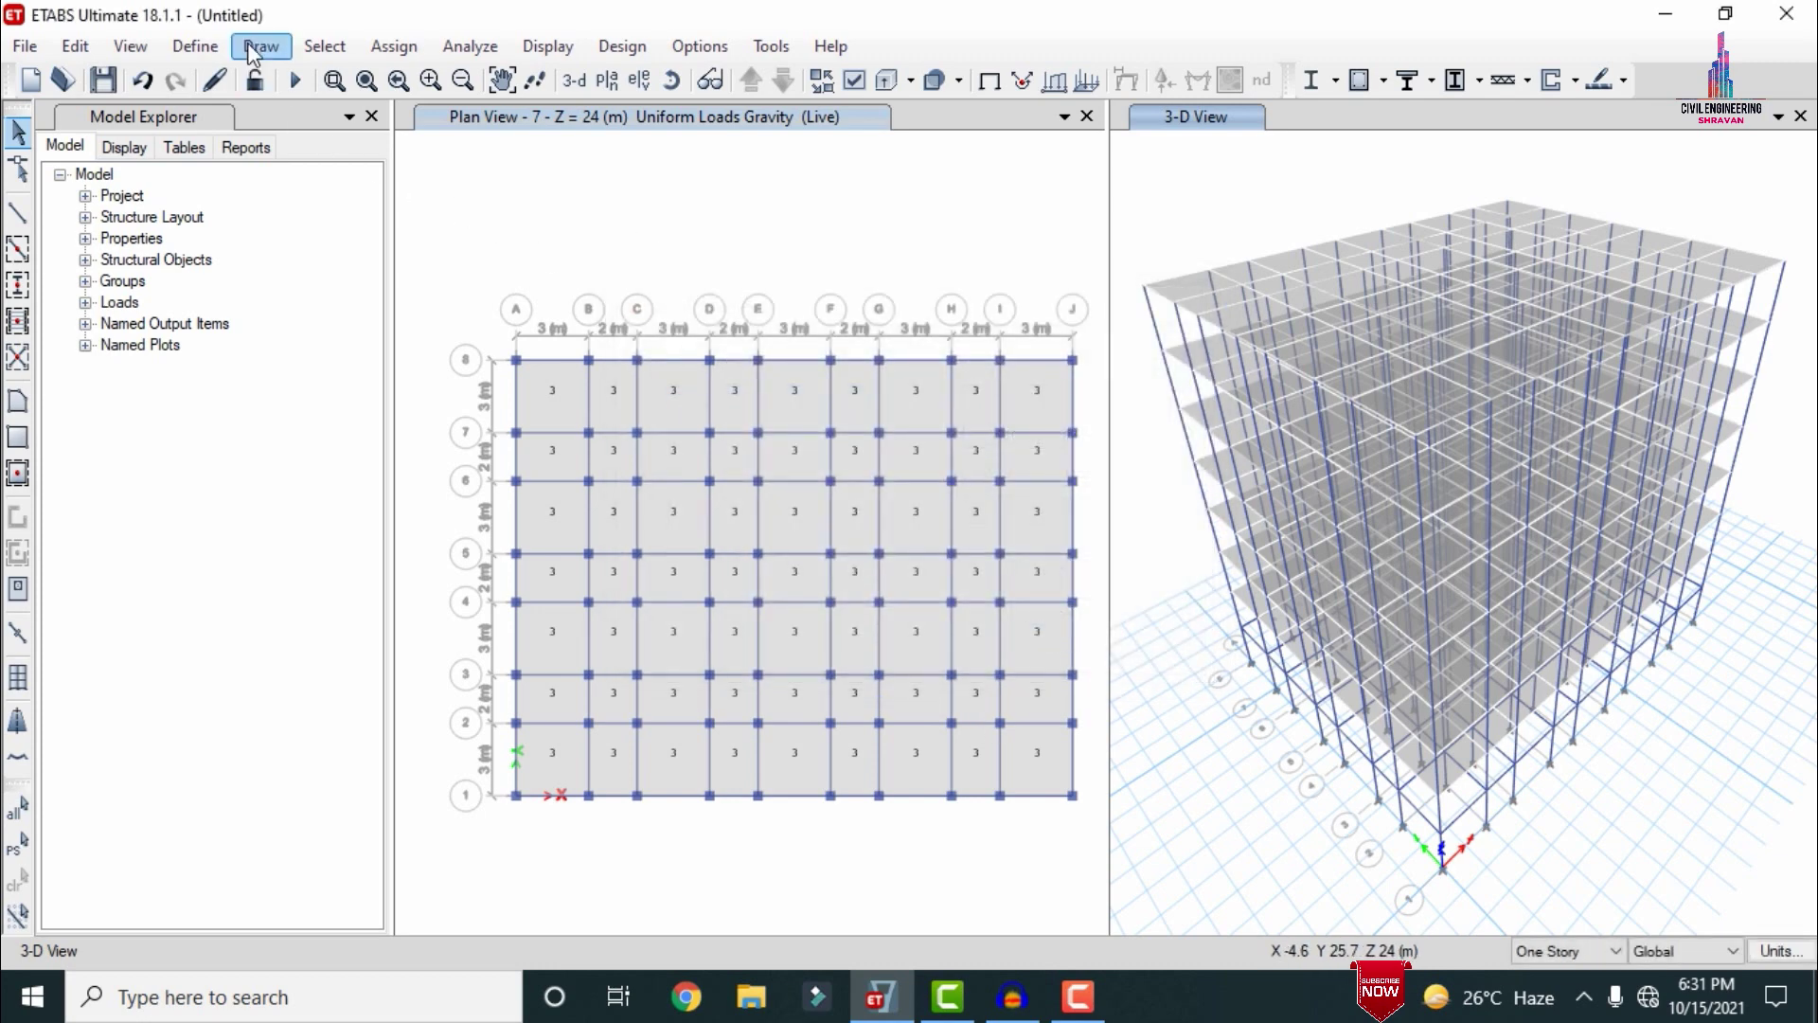
# Step: Review the defined load patterns and the IS 1893:2016 seismic loading settings of EQX without changing them
pyautogui.click(195, 45)
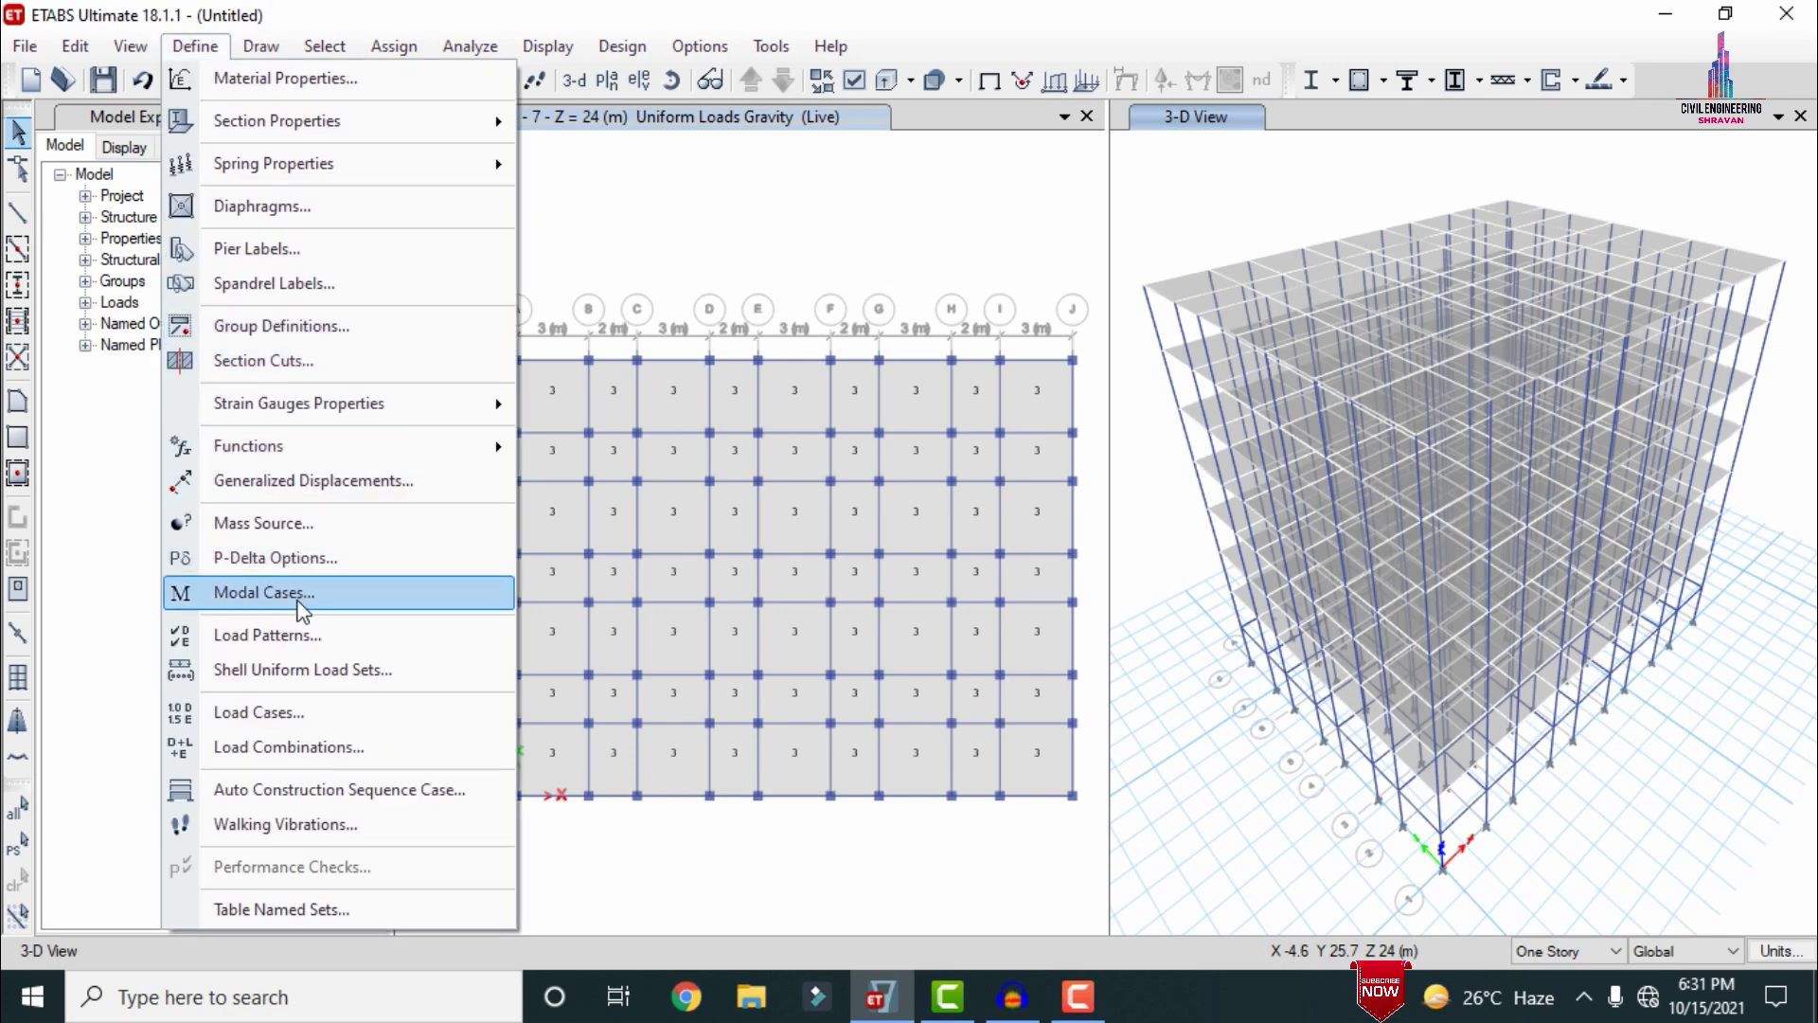
pyautogui.click(287, 634)
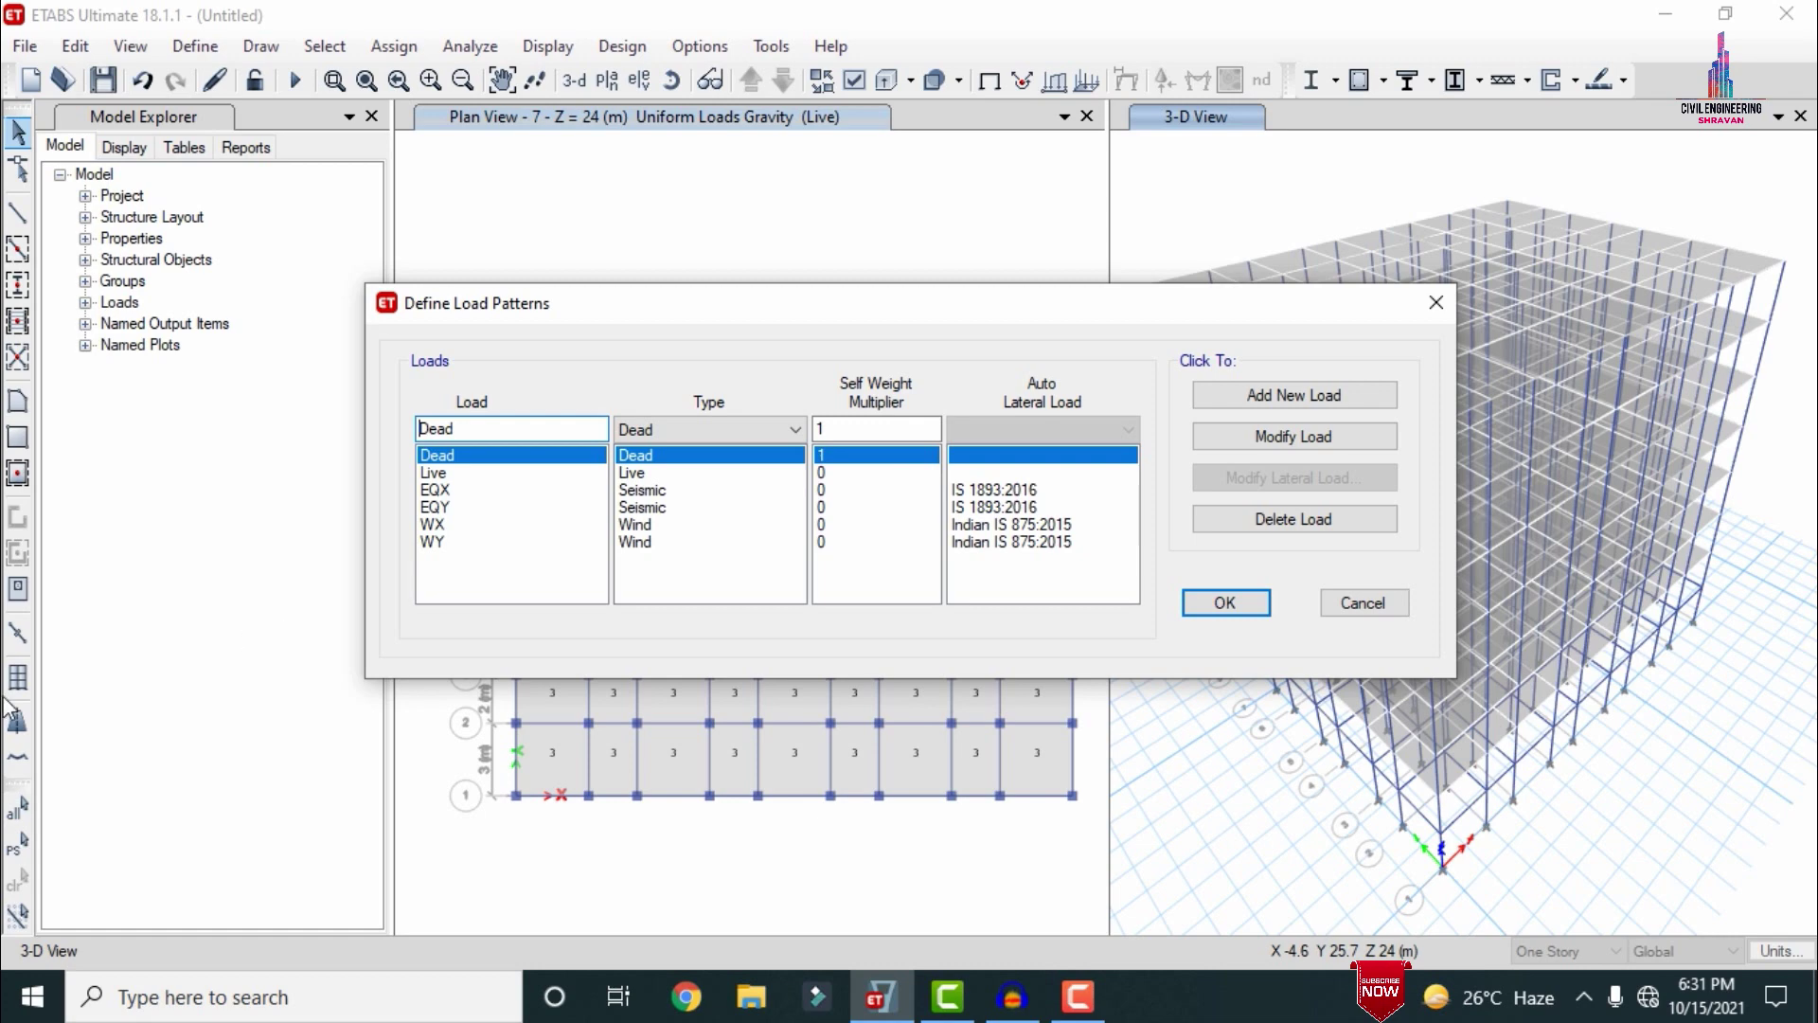
pyautogui.click(451, 491)
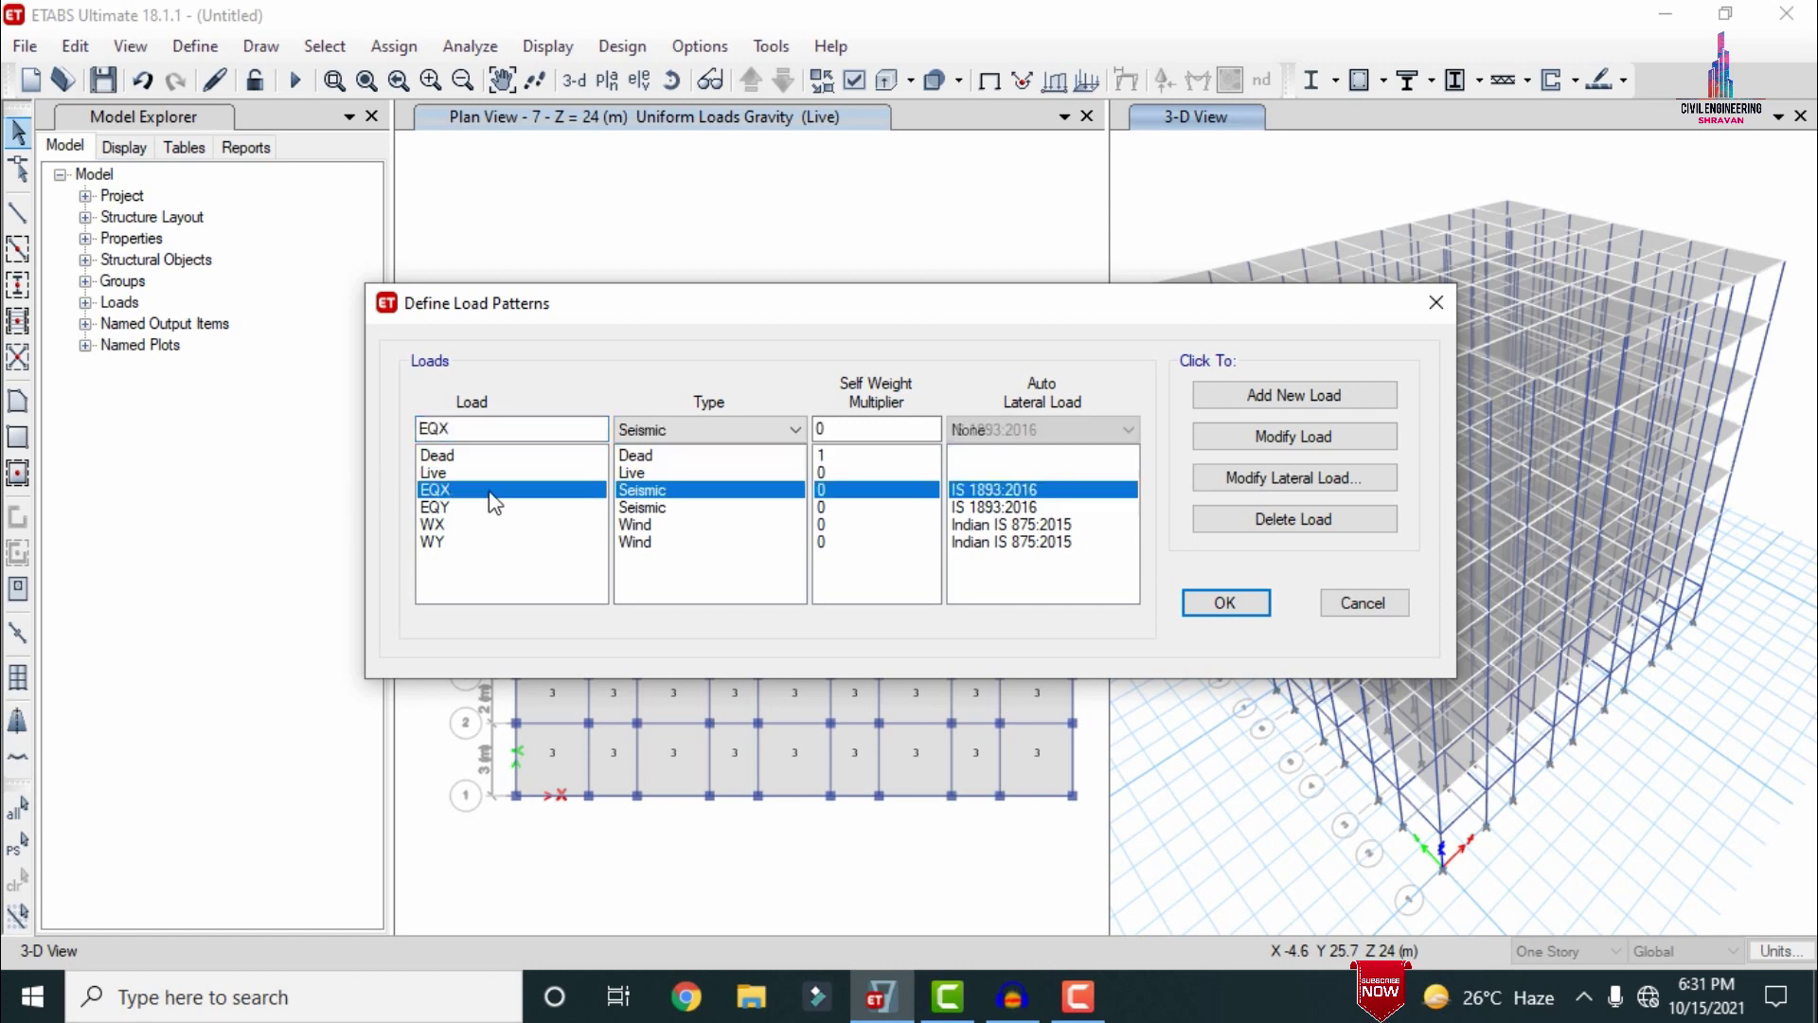
pyautogui.click(1251, 478)
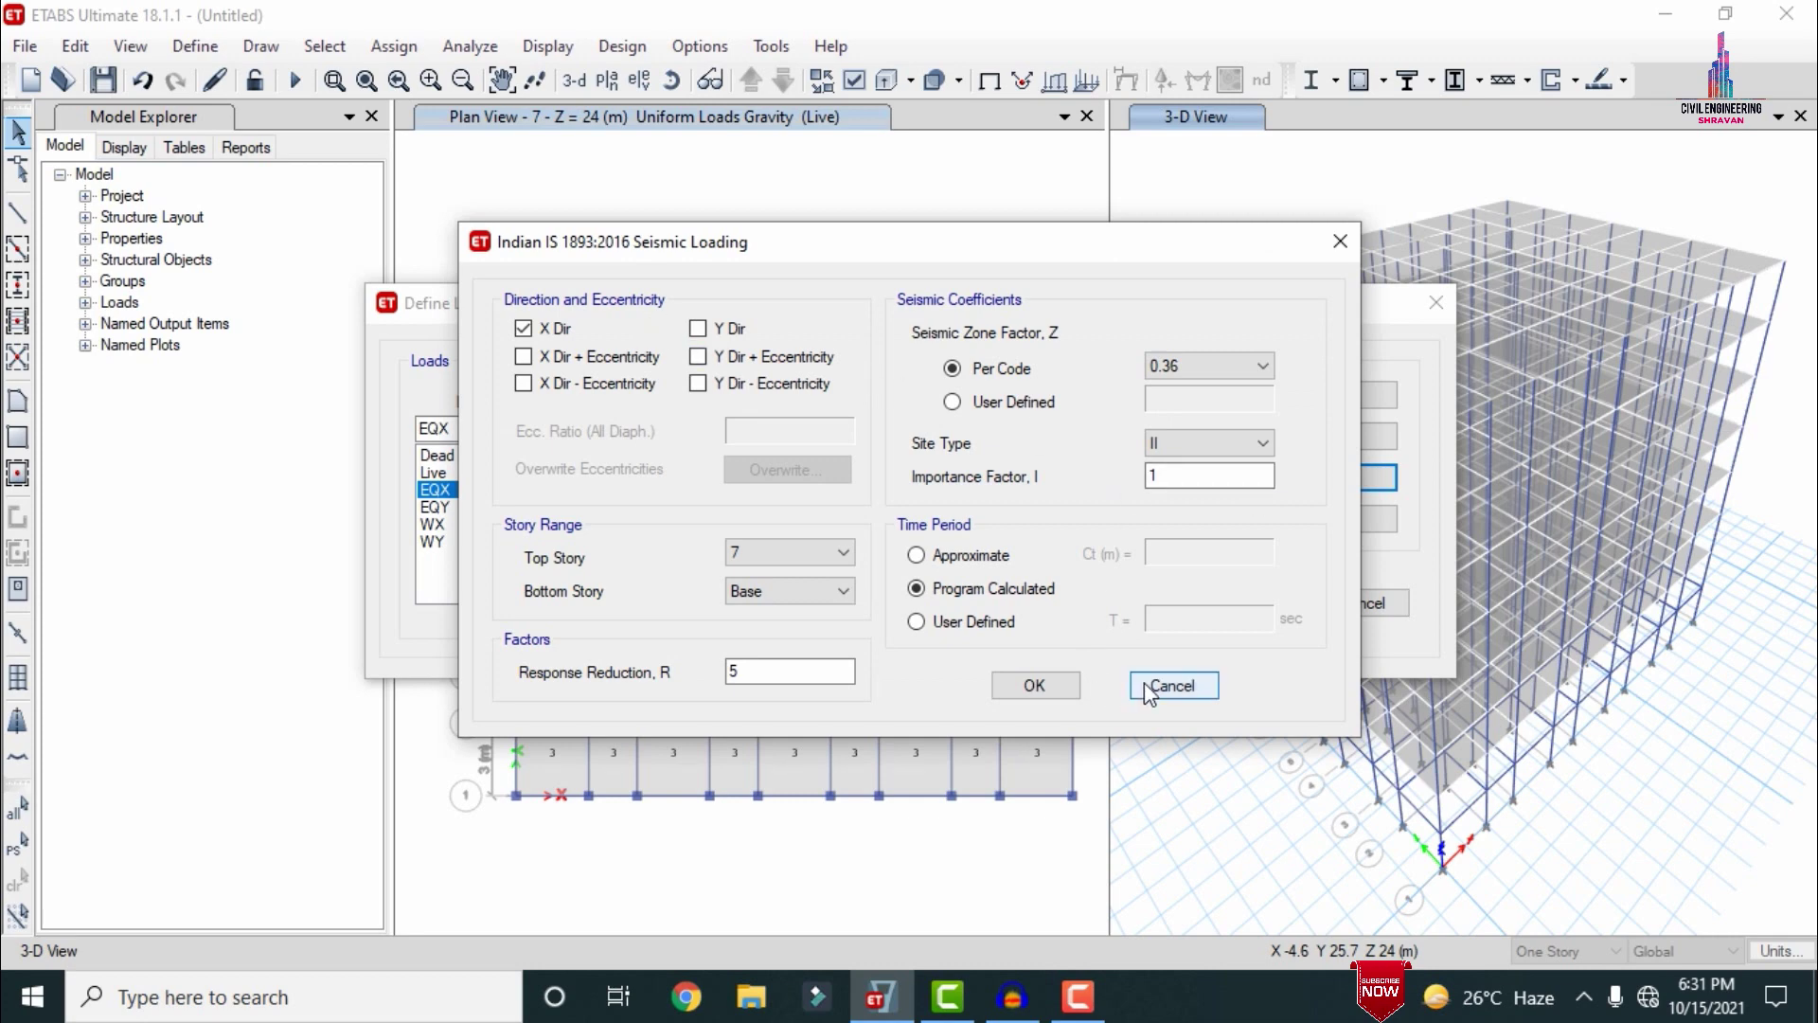
pyautogui.click(1168, 683)
pyautogui.click(1354, 604)
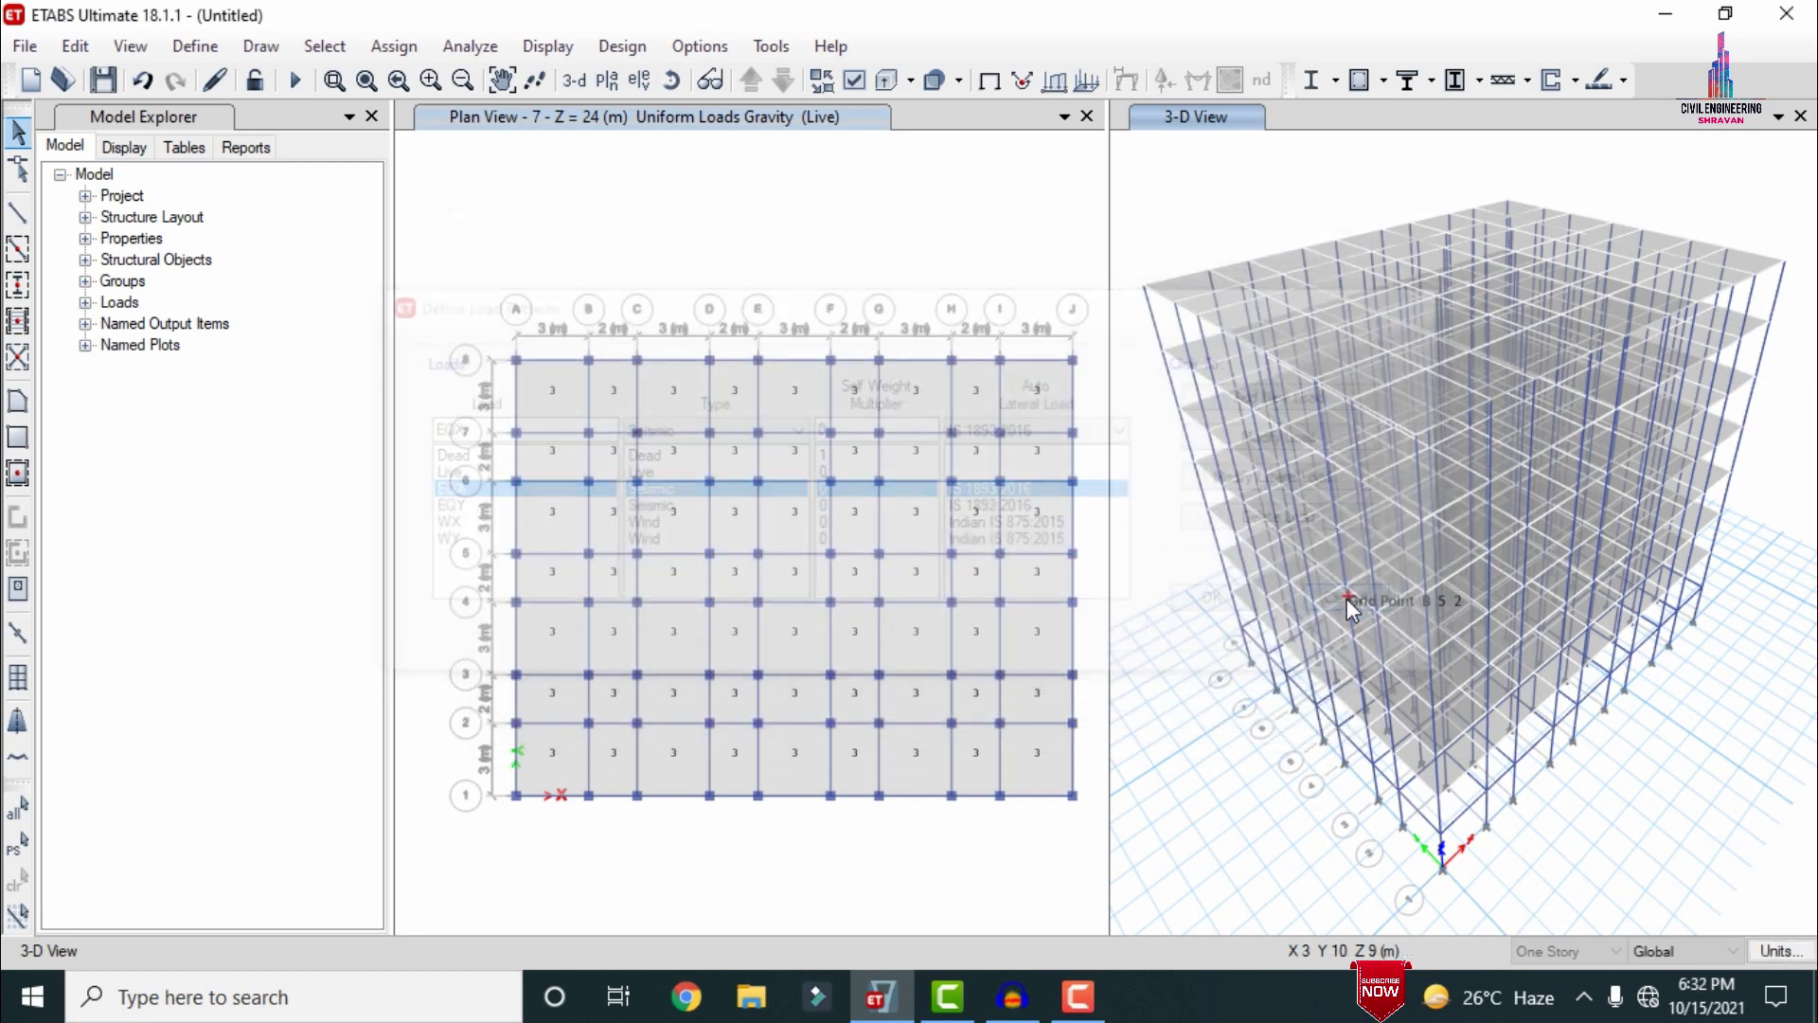
pyautogui.click(633, 211)
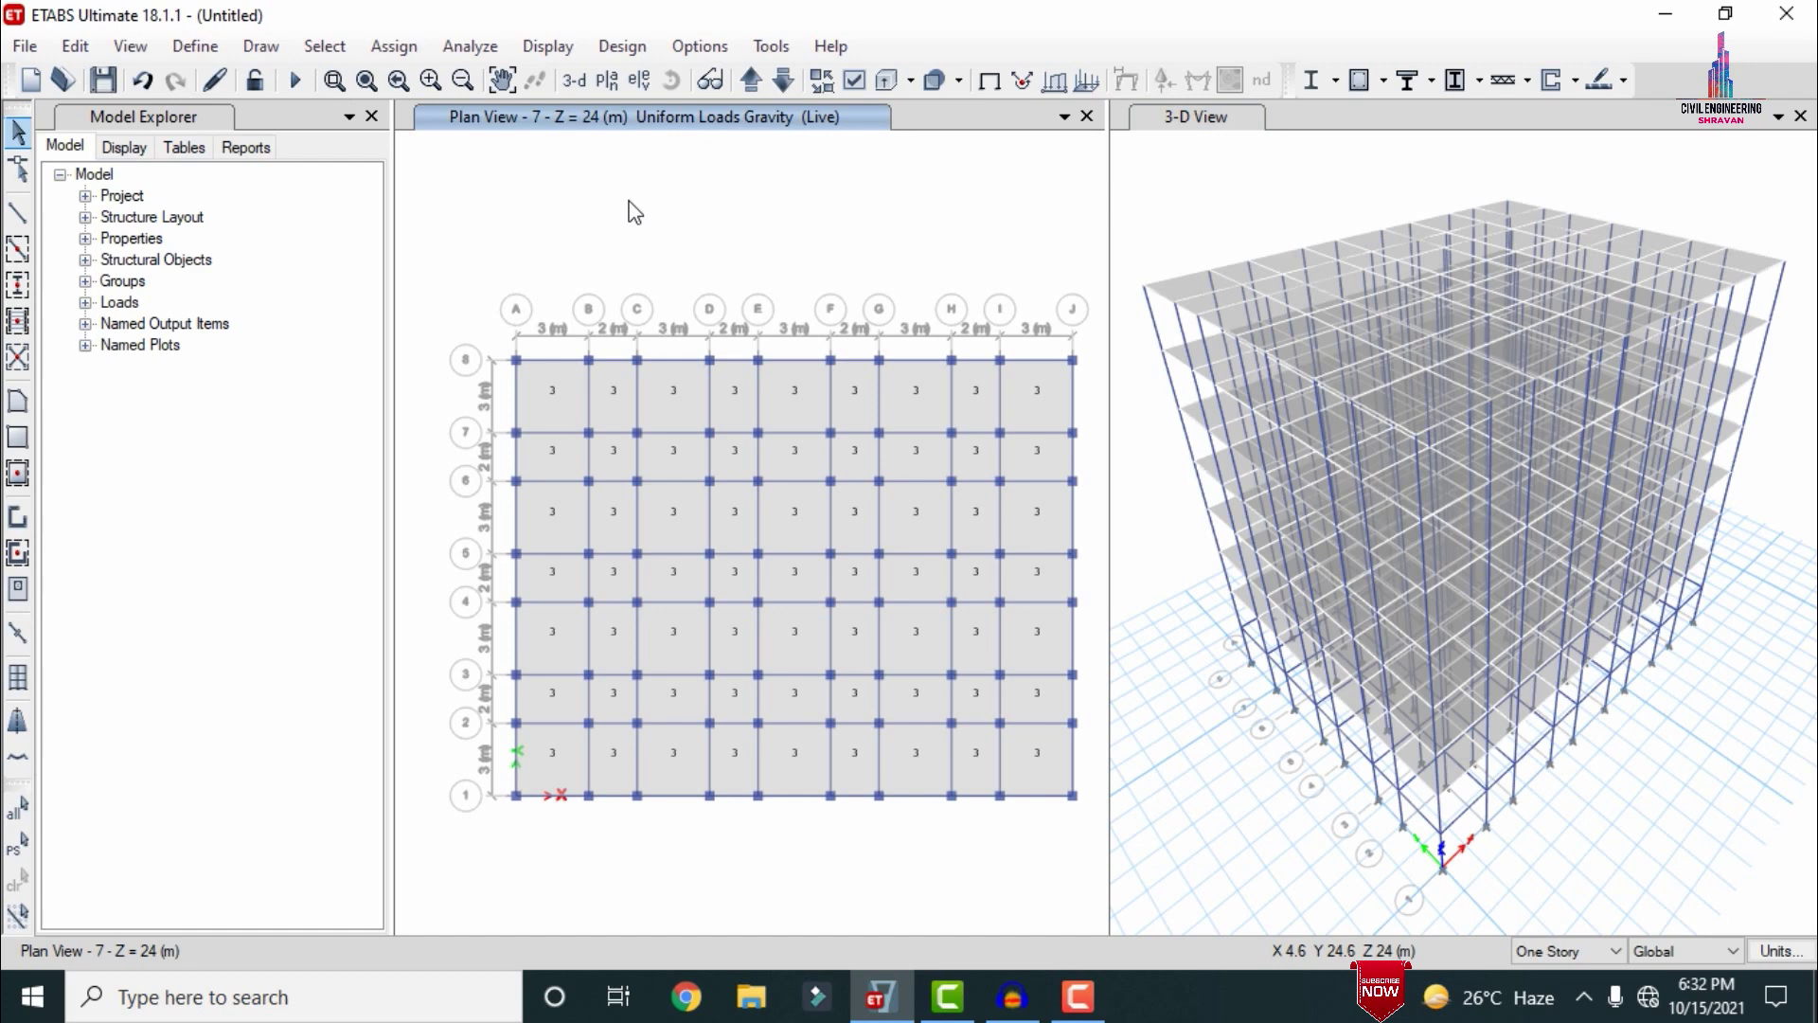
# Step: Add the default design load combinations for Concrete Frame Design and look through the resulting list
pyautogui.click(194, 47)
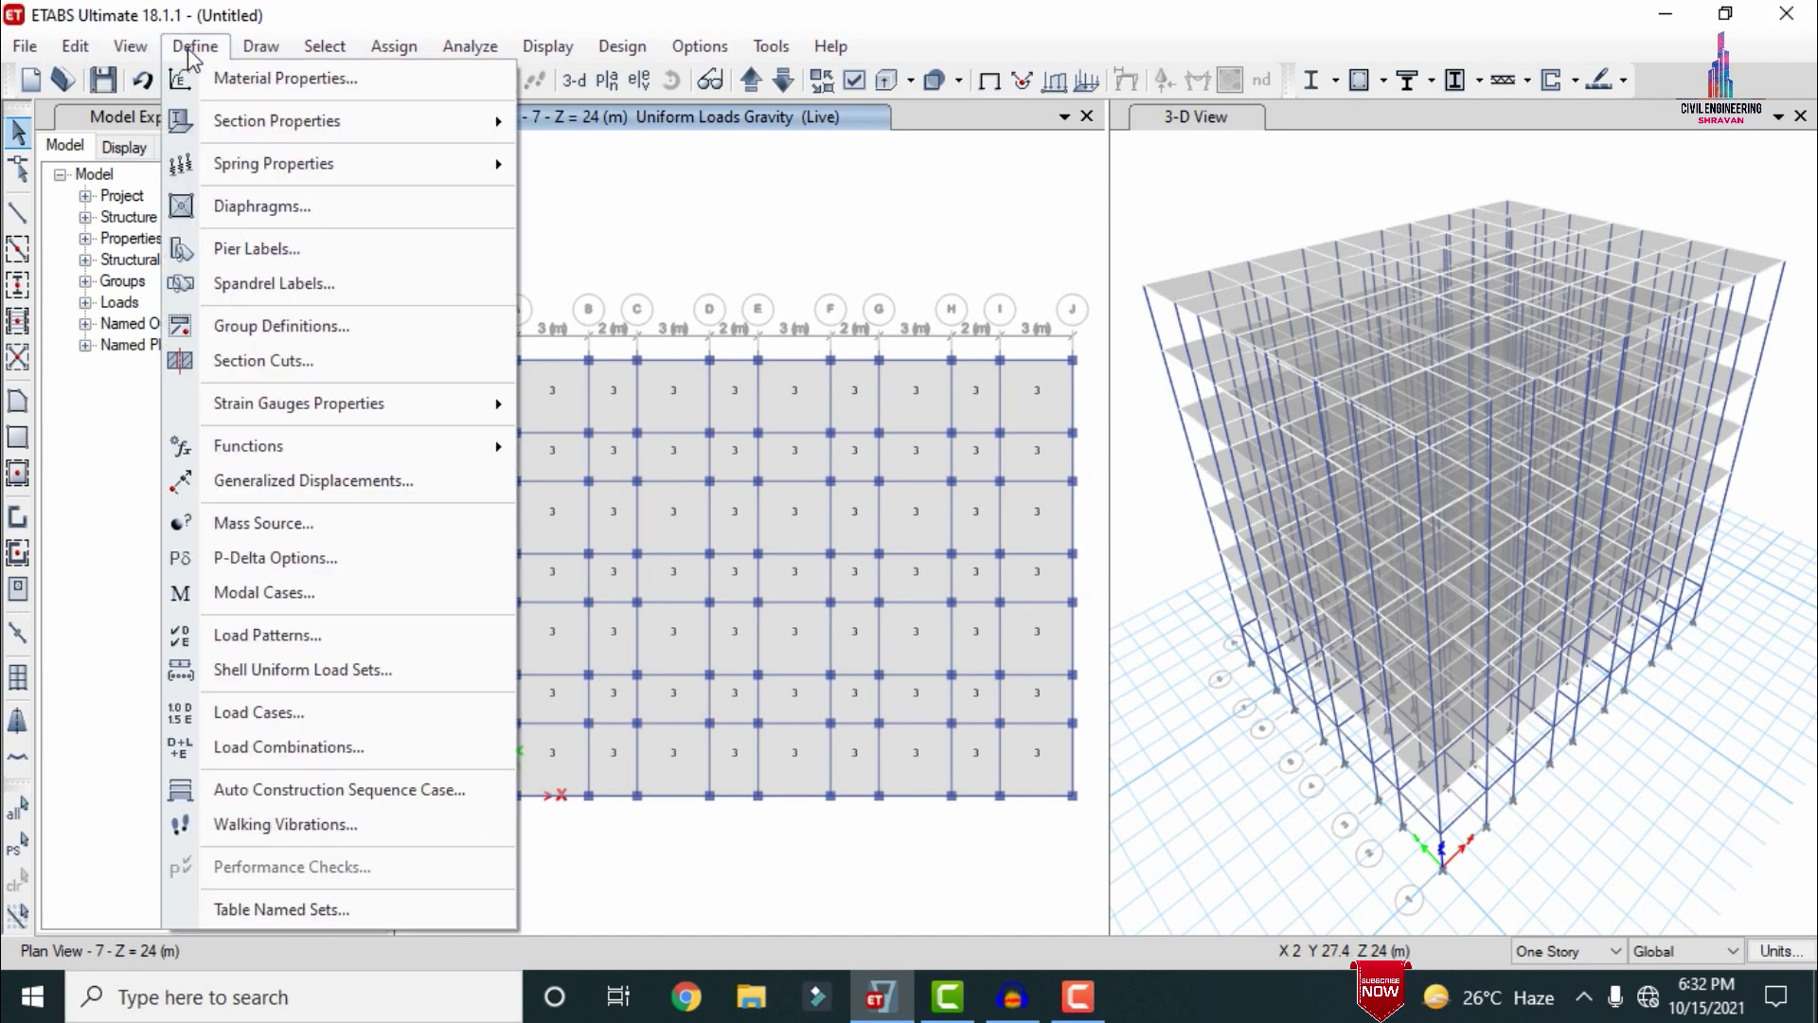
pyautogui.click(280, 748)
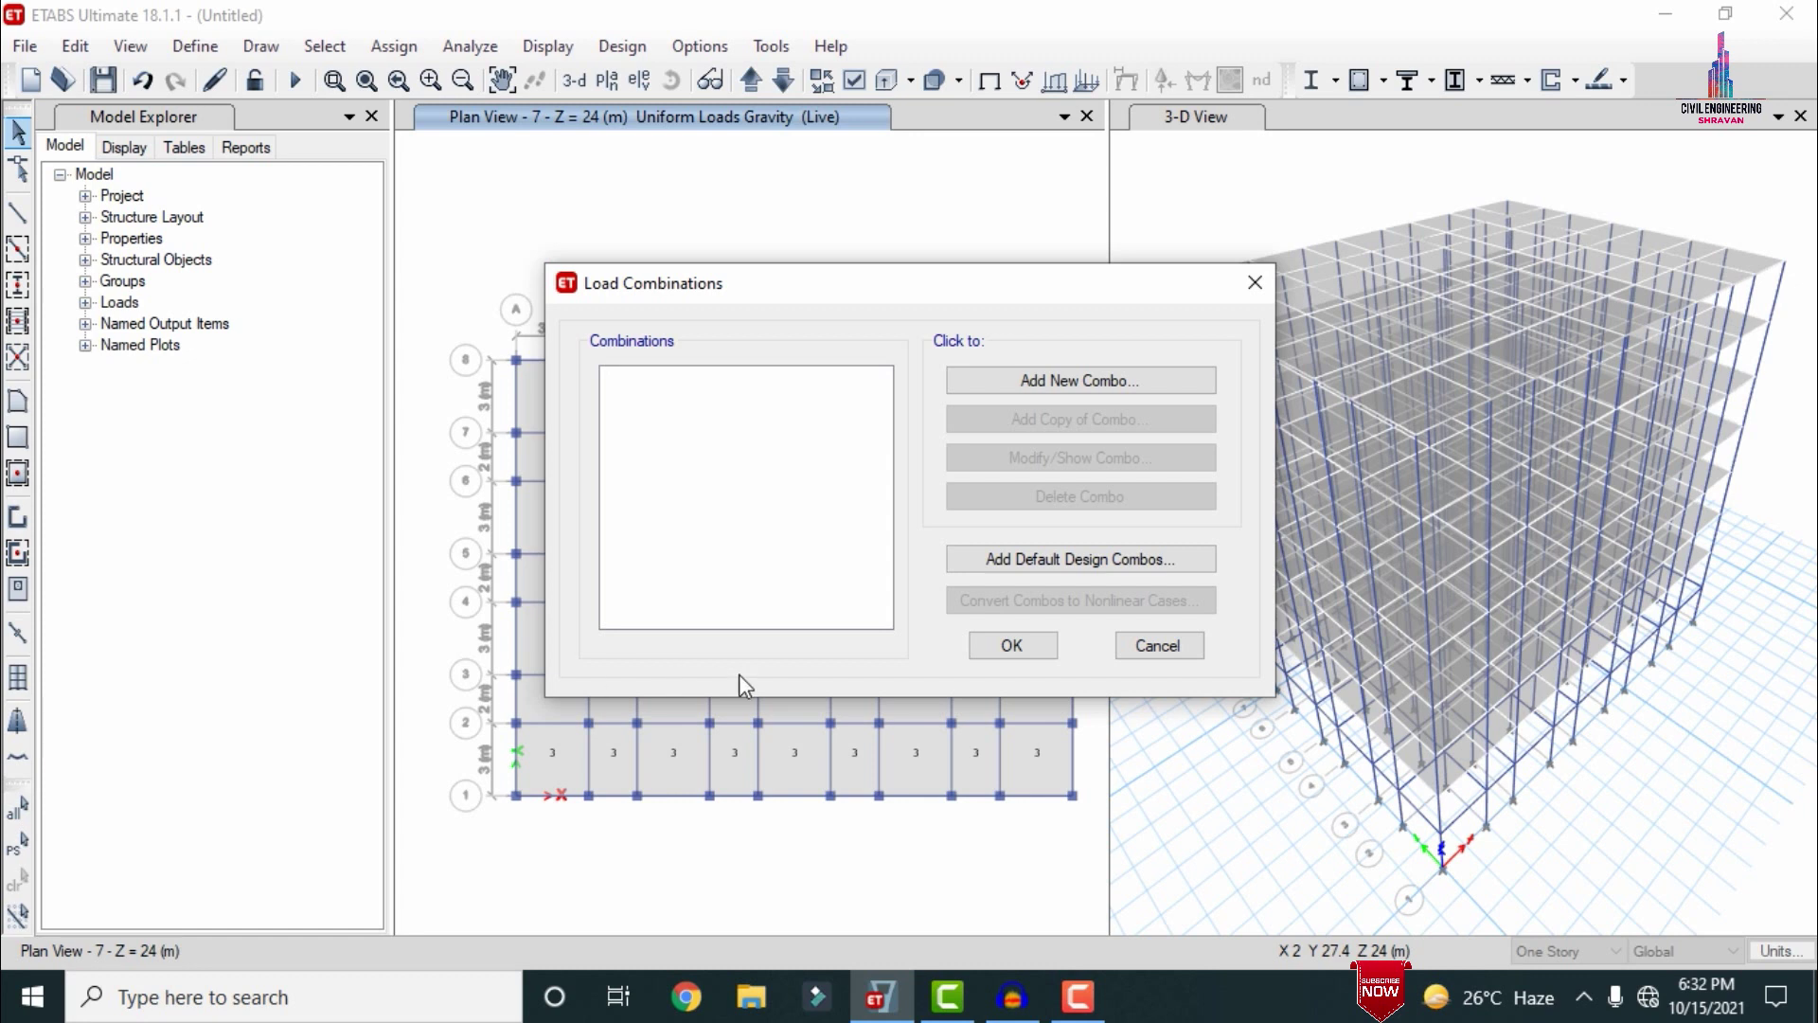
pyautogui.click(1024, 563)
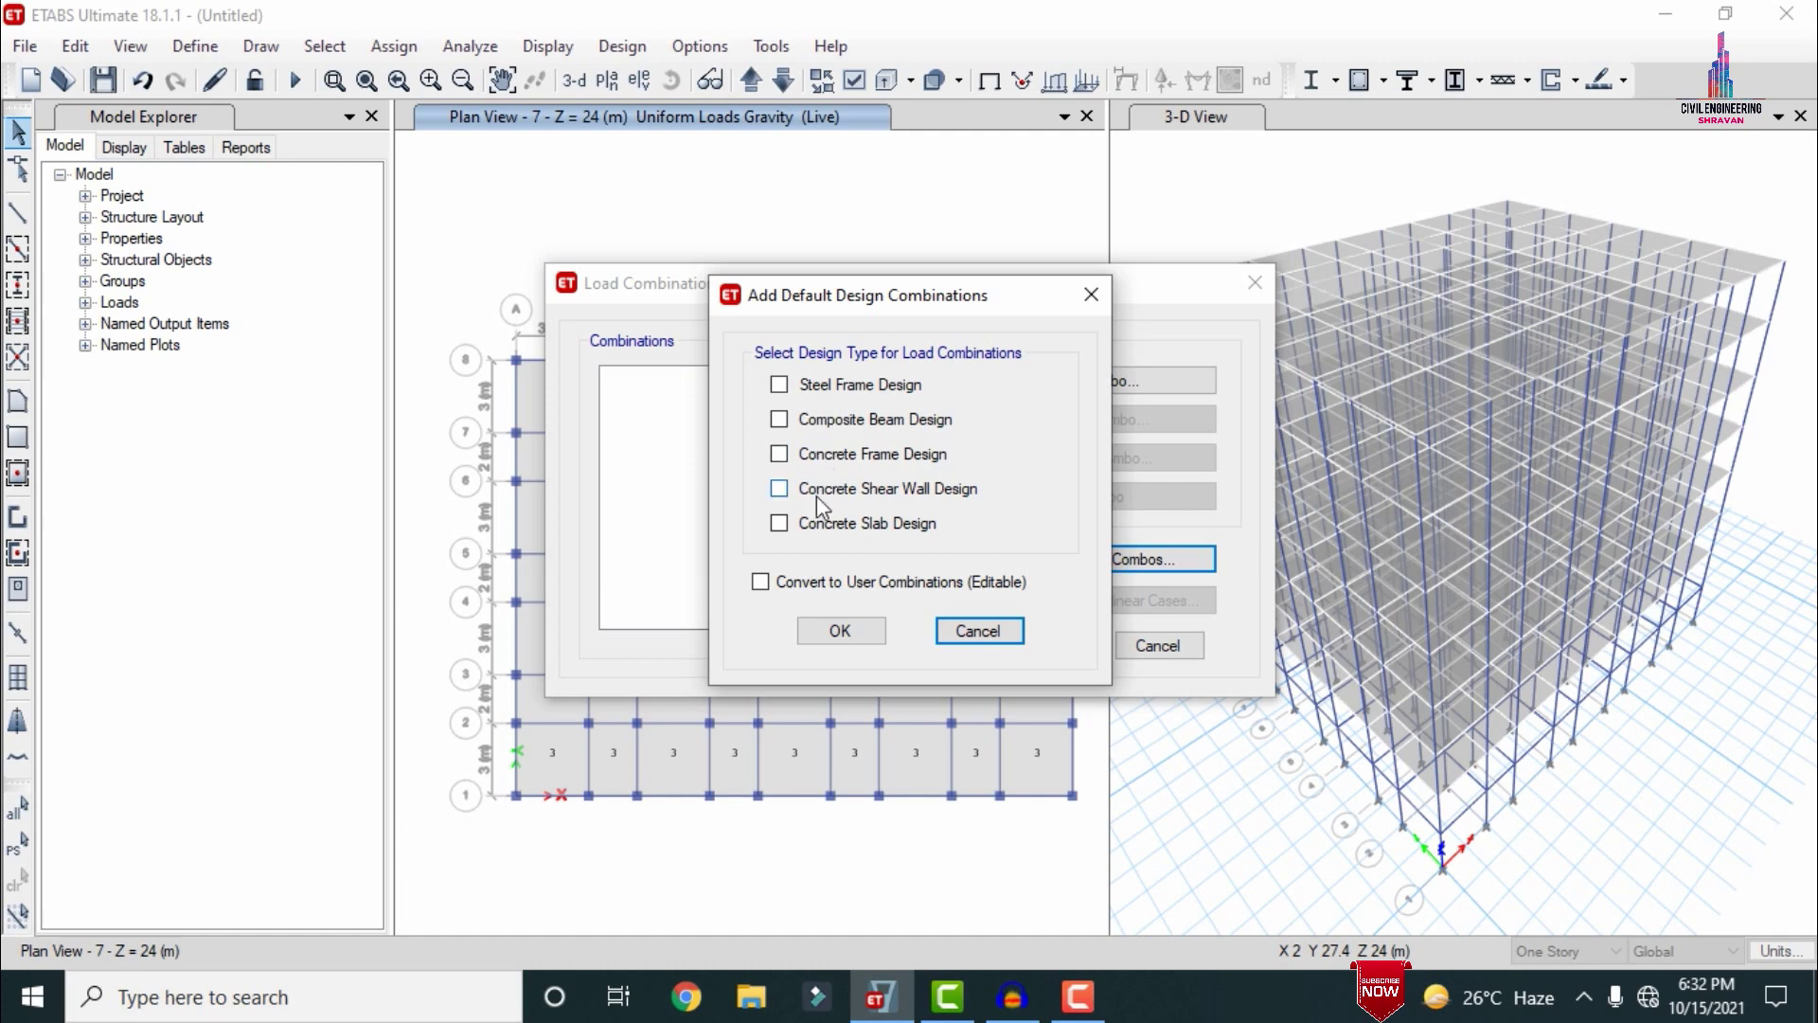
pyautogui.click(878, 460)
pyautogui.click(841, 631)
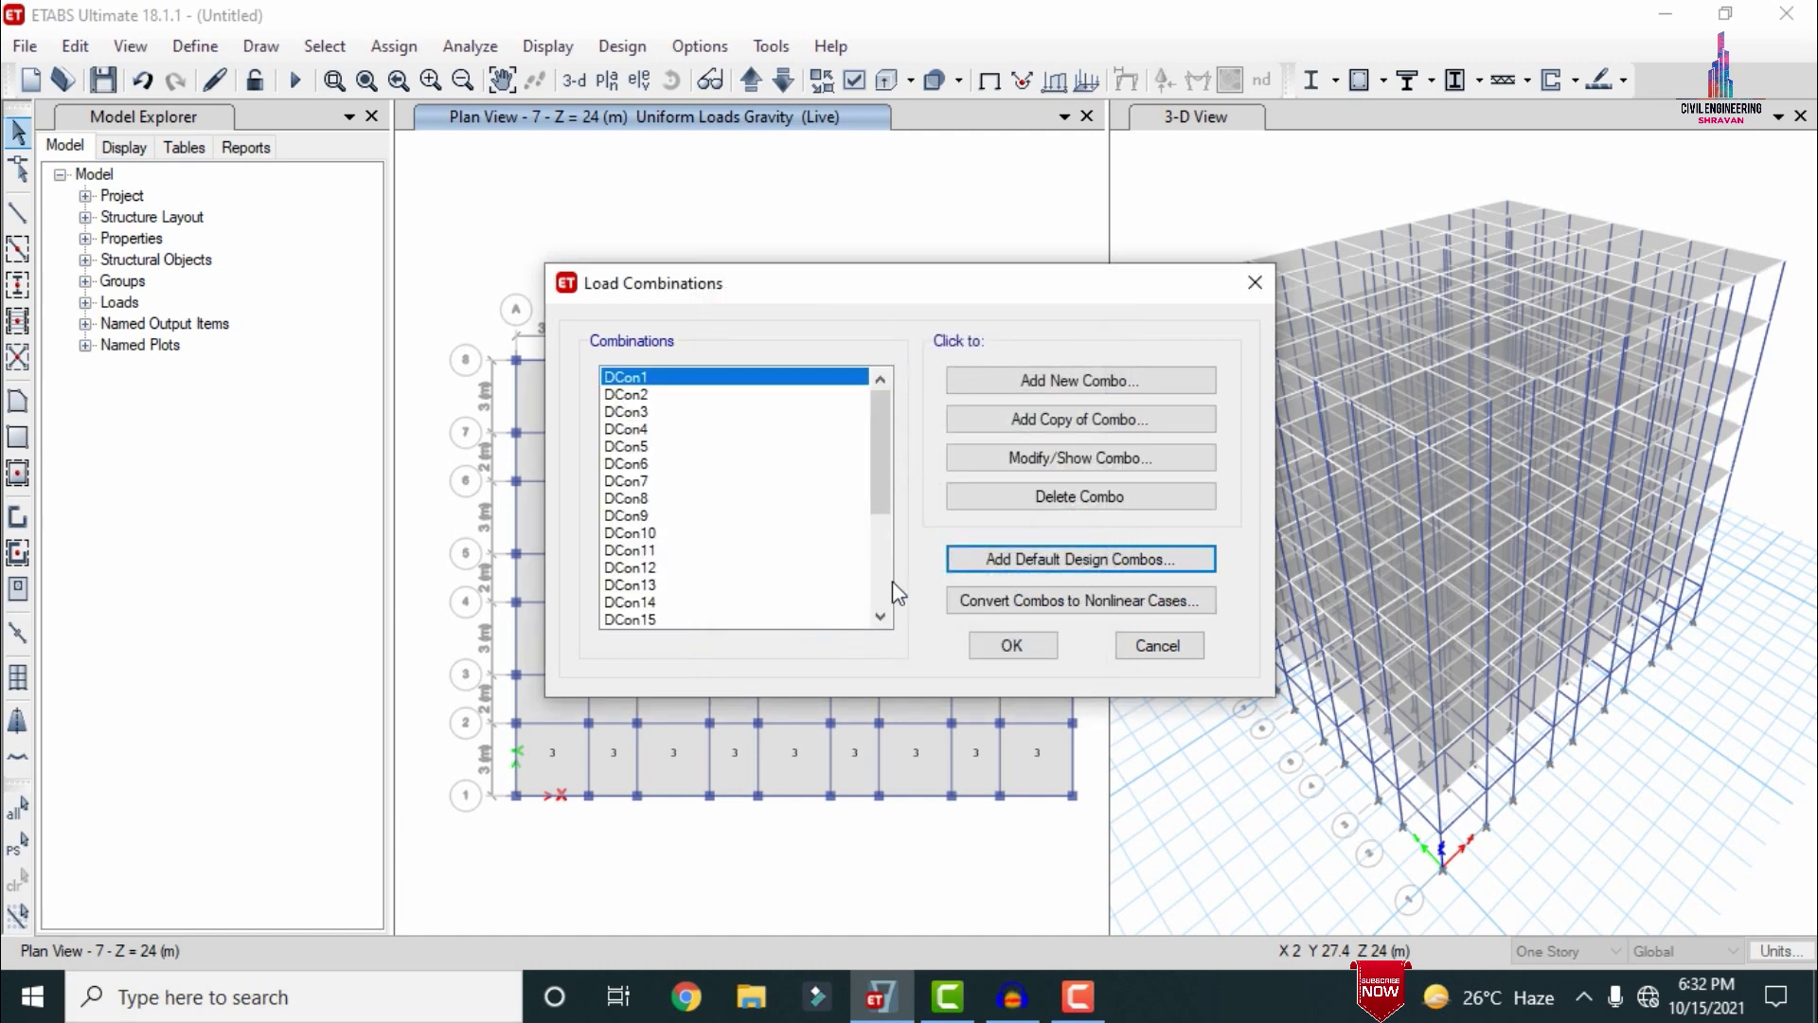
pyautogui.moveTo(889, 489); pyautogui.dragTo(884, 423)
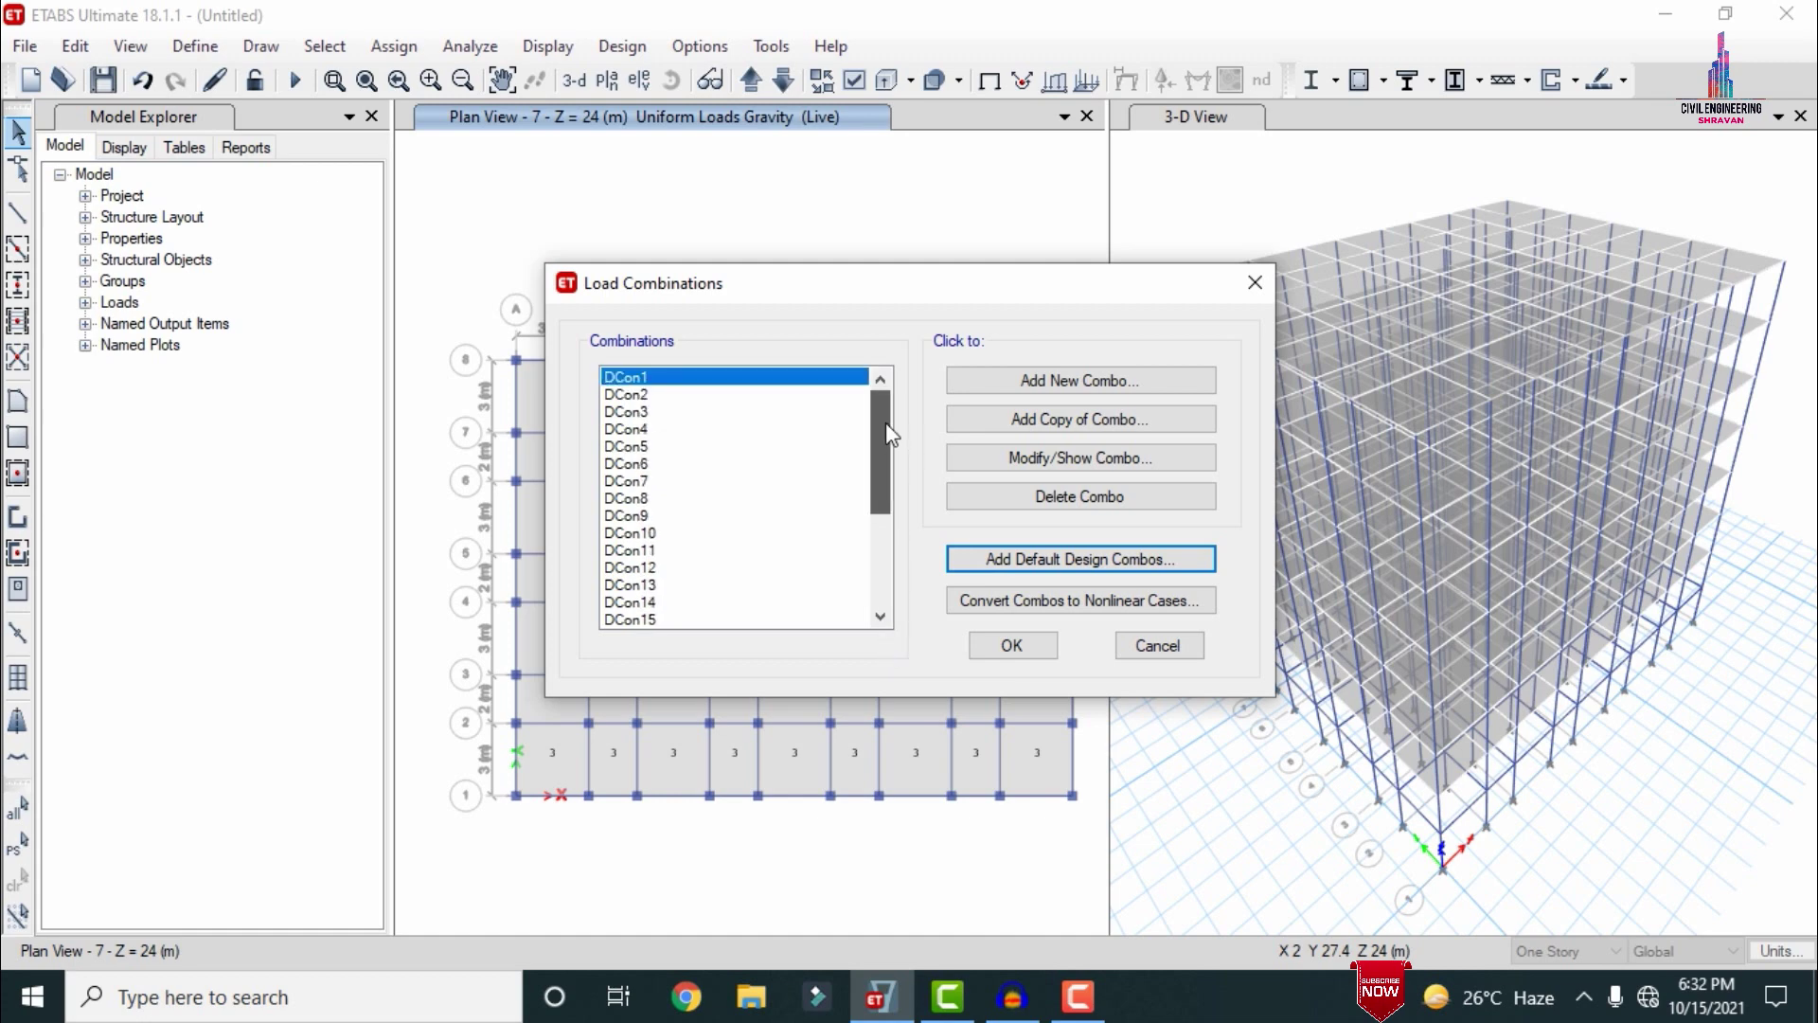
pyautogui.click(1011, 658)
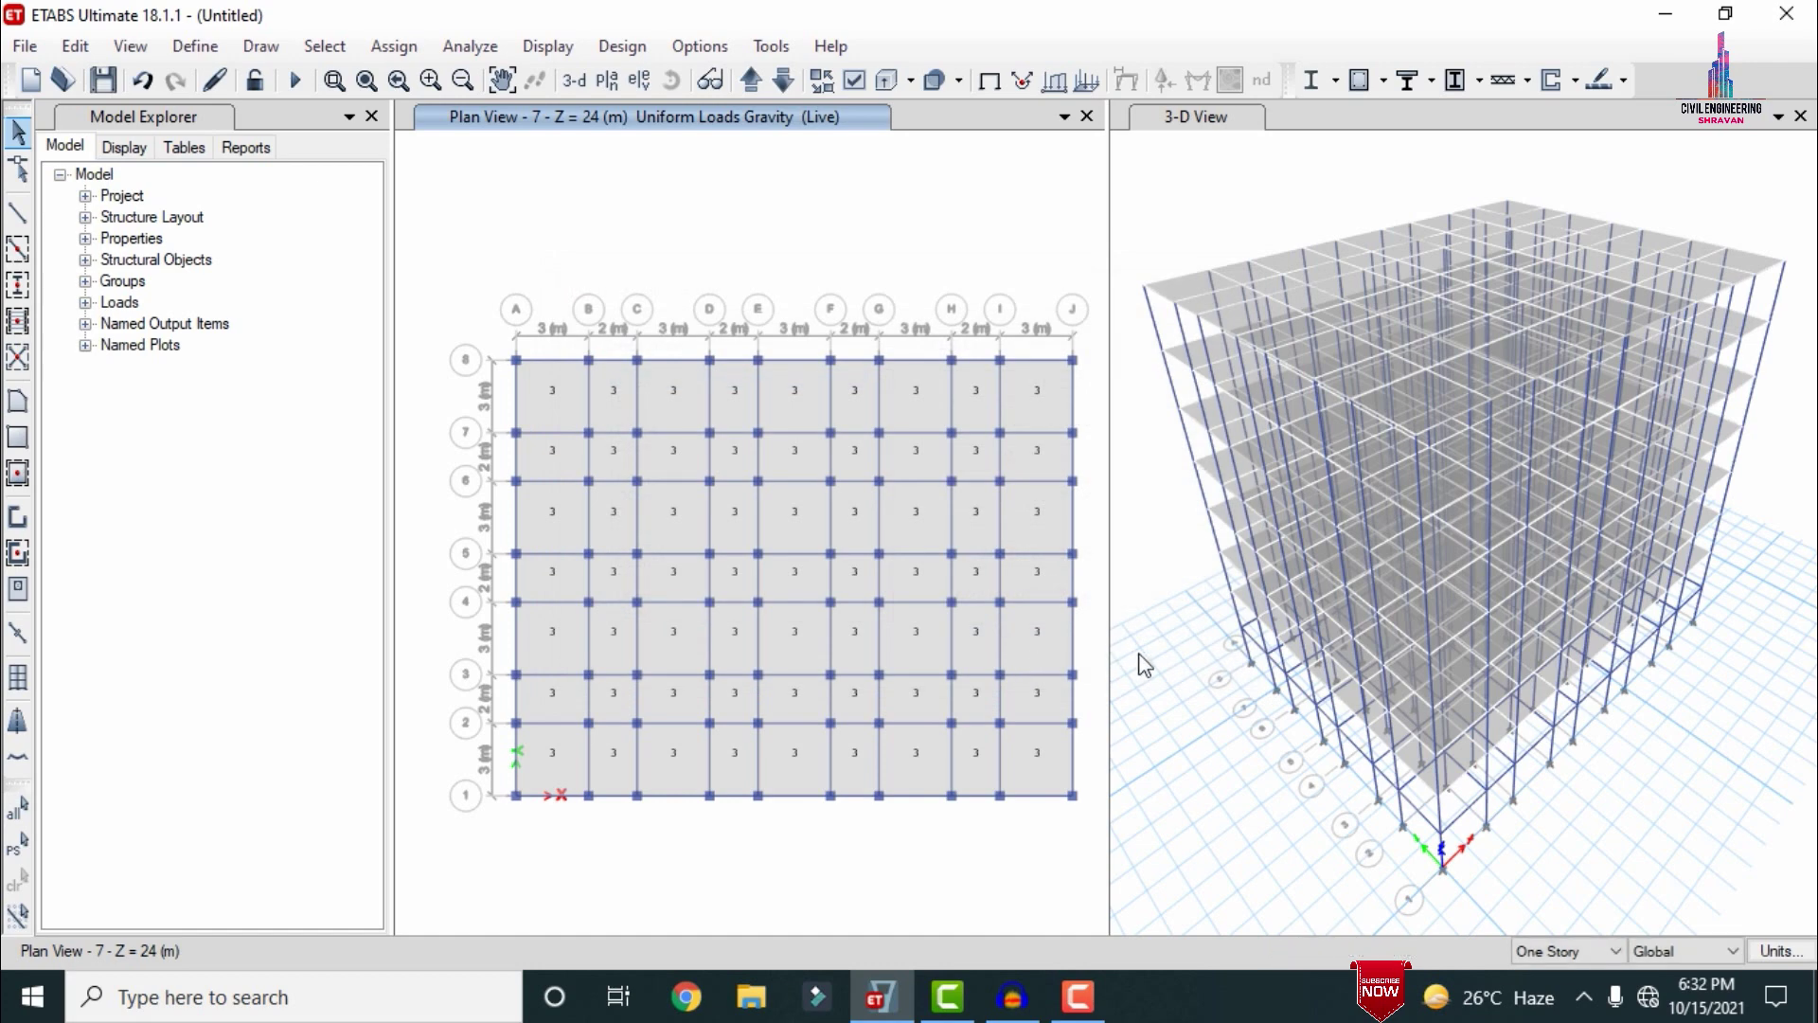
# Step: Start a new response spectrum function of type IS 1893:2016
pyautogui.click(194, 45)
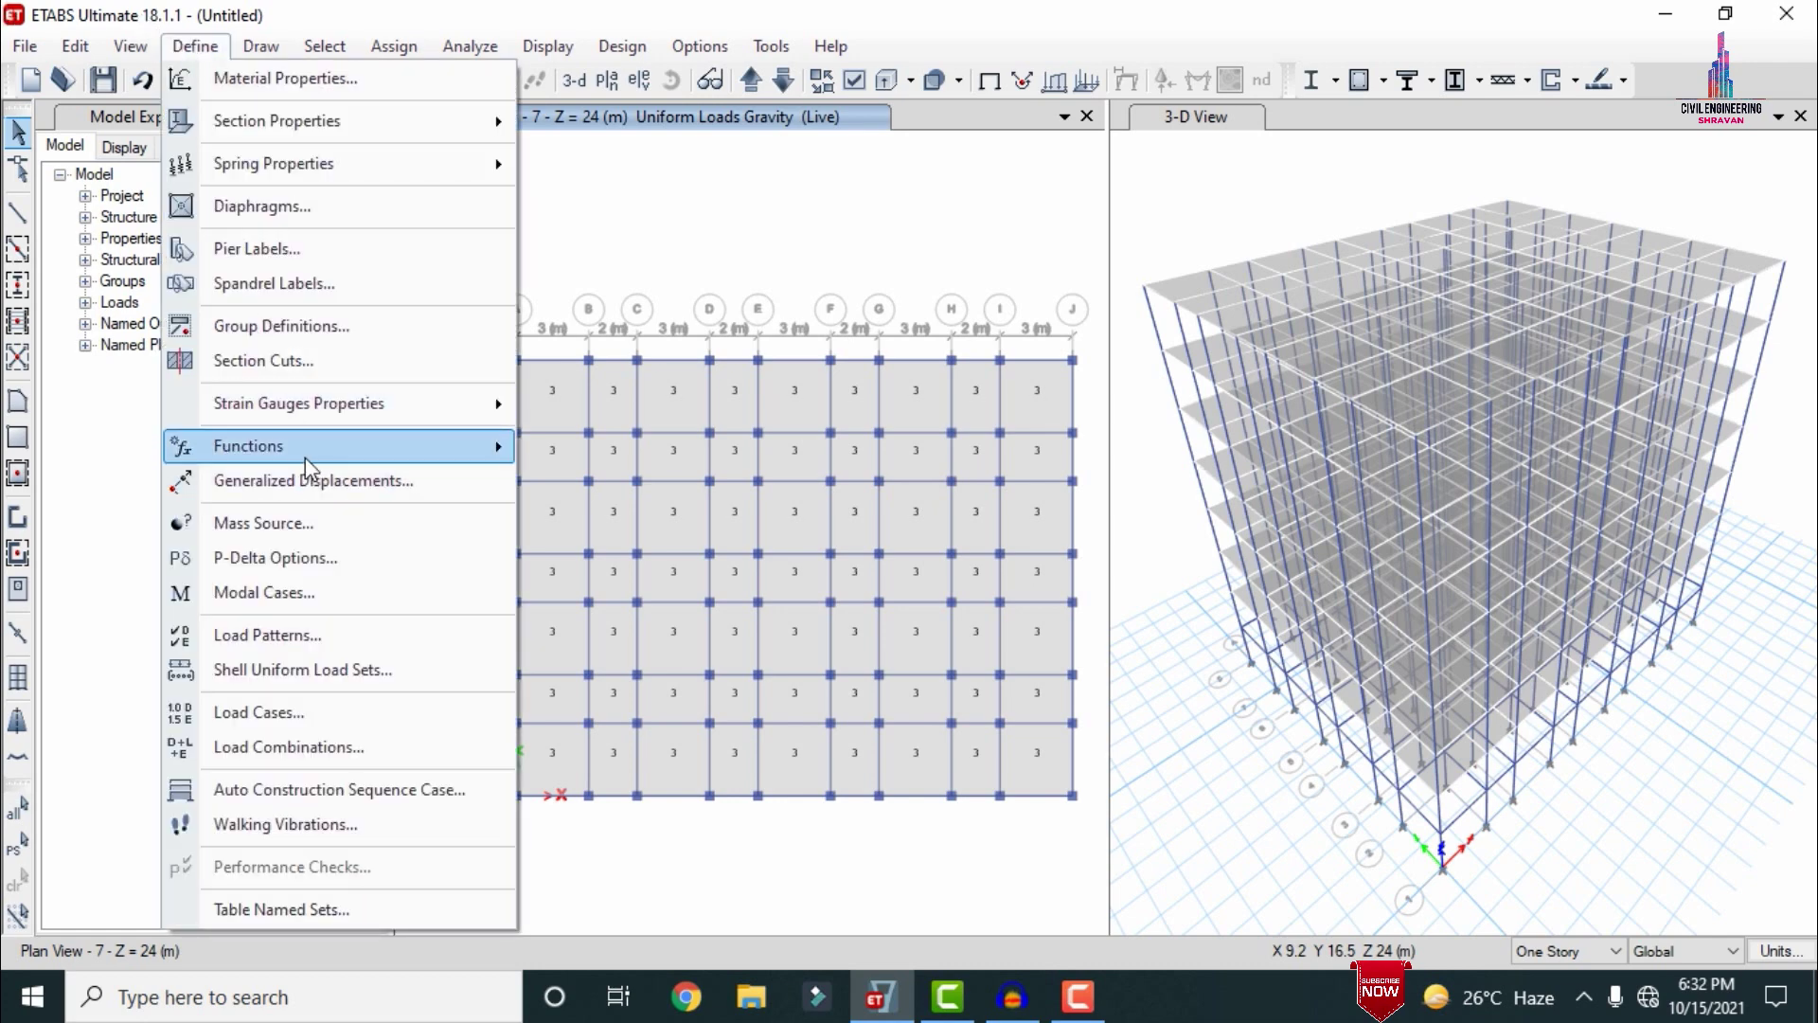
pyautogui.moveTo(307, 455)
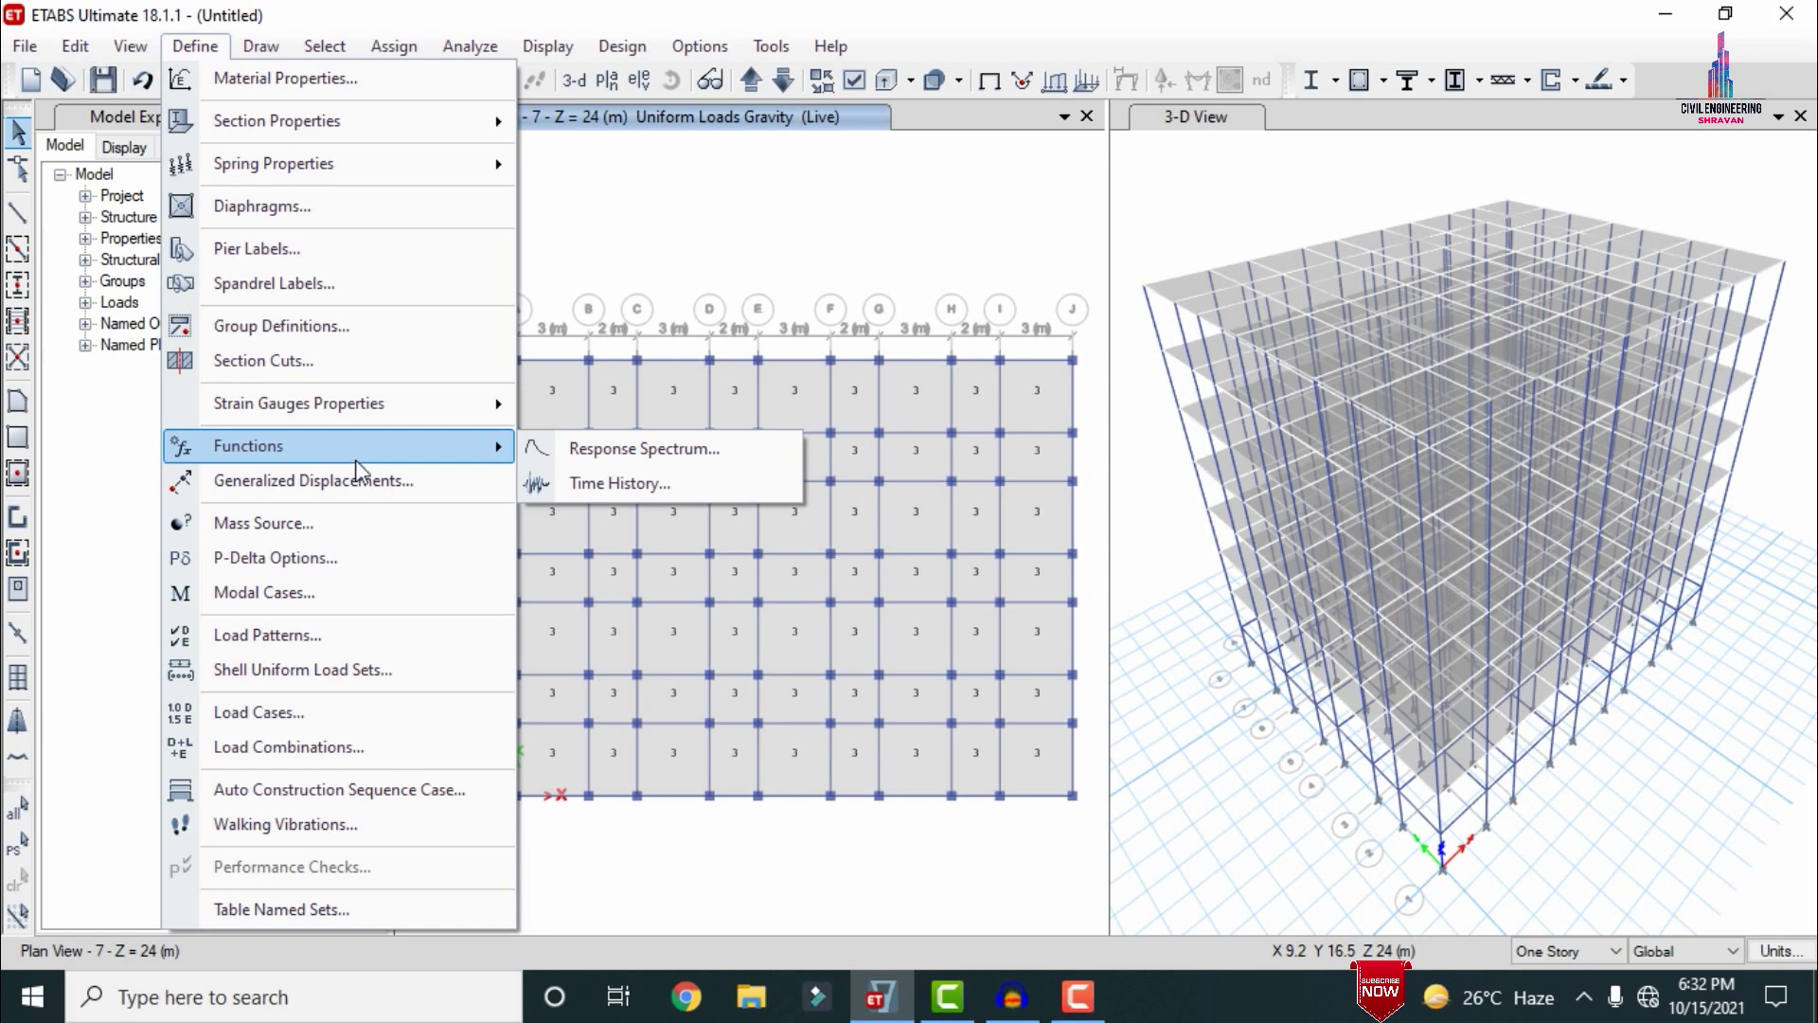
pyautogui.click(599, 448)
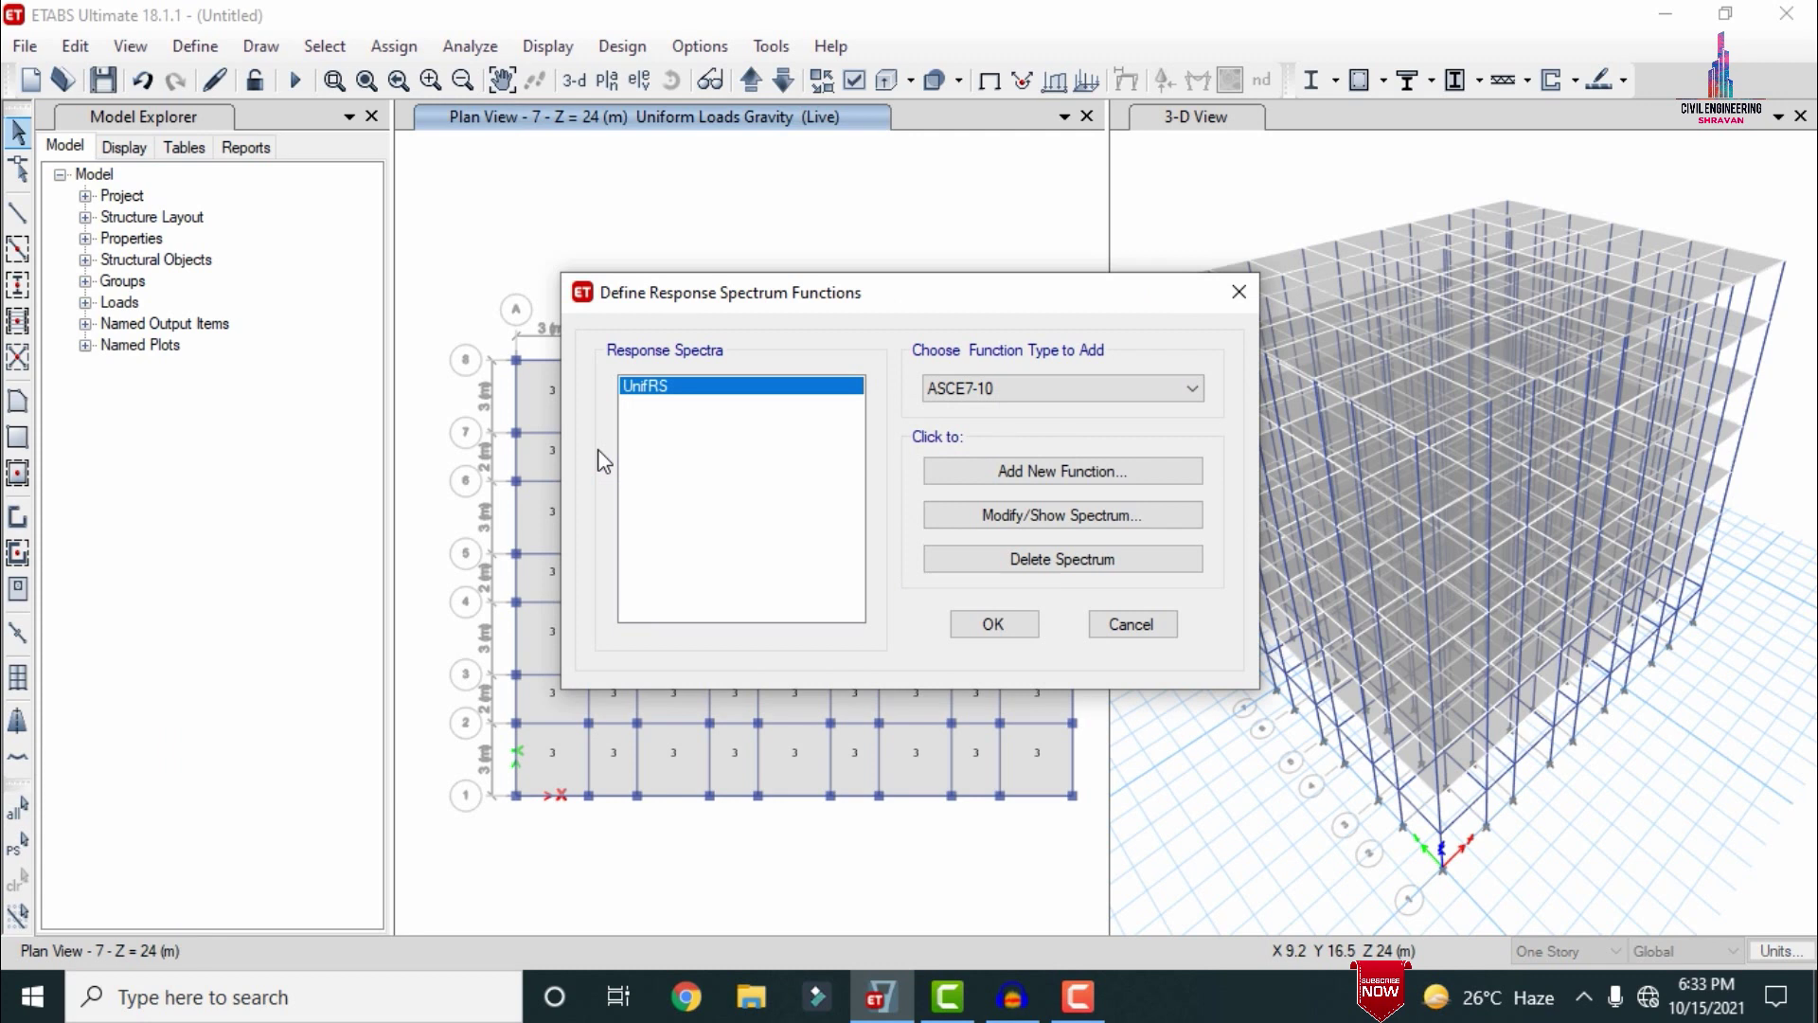
pyautogui.click(1136, 389)
pyautogui.press('Up')
pyautogui.press('Up')
pyautogui.press('Up')
pyautogui.press('Up')
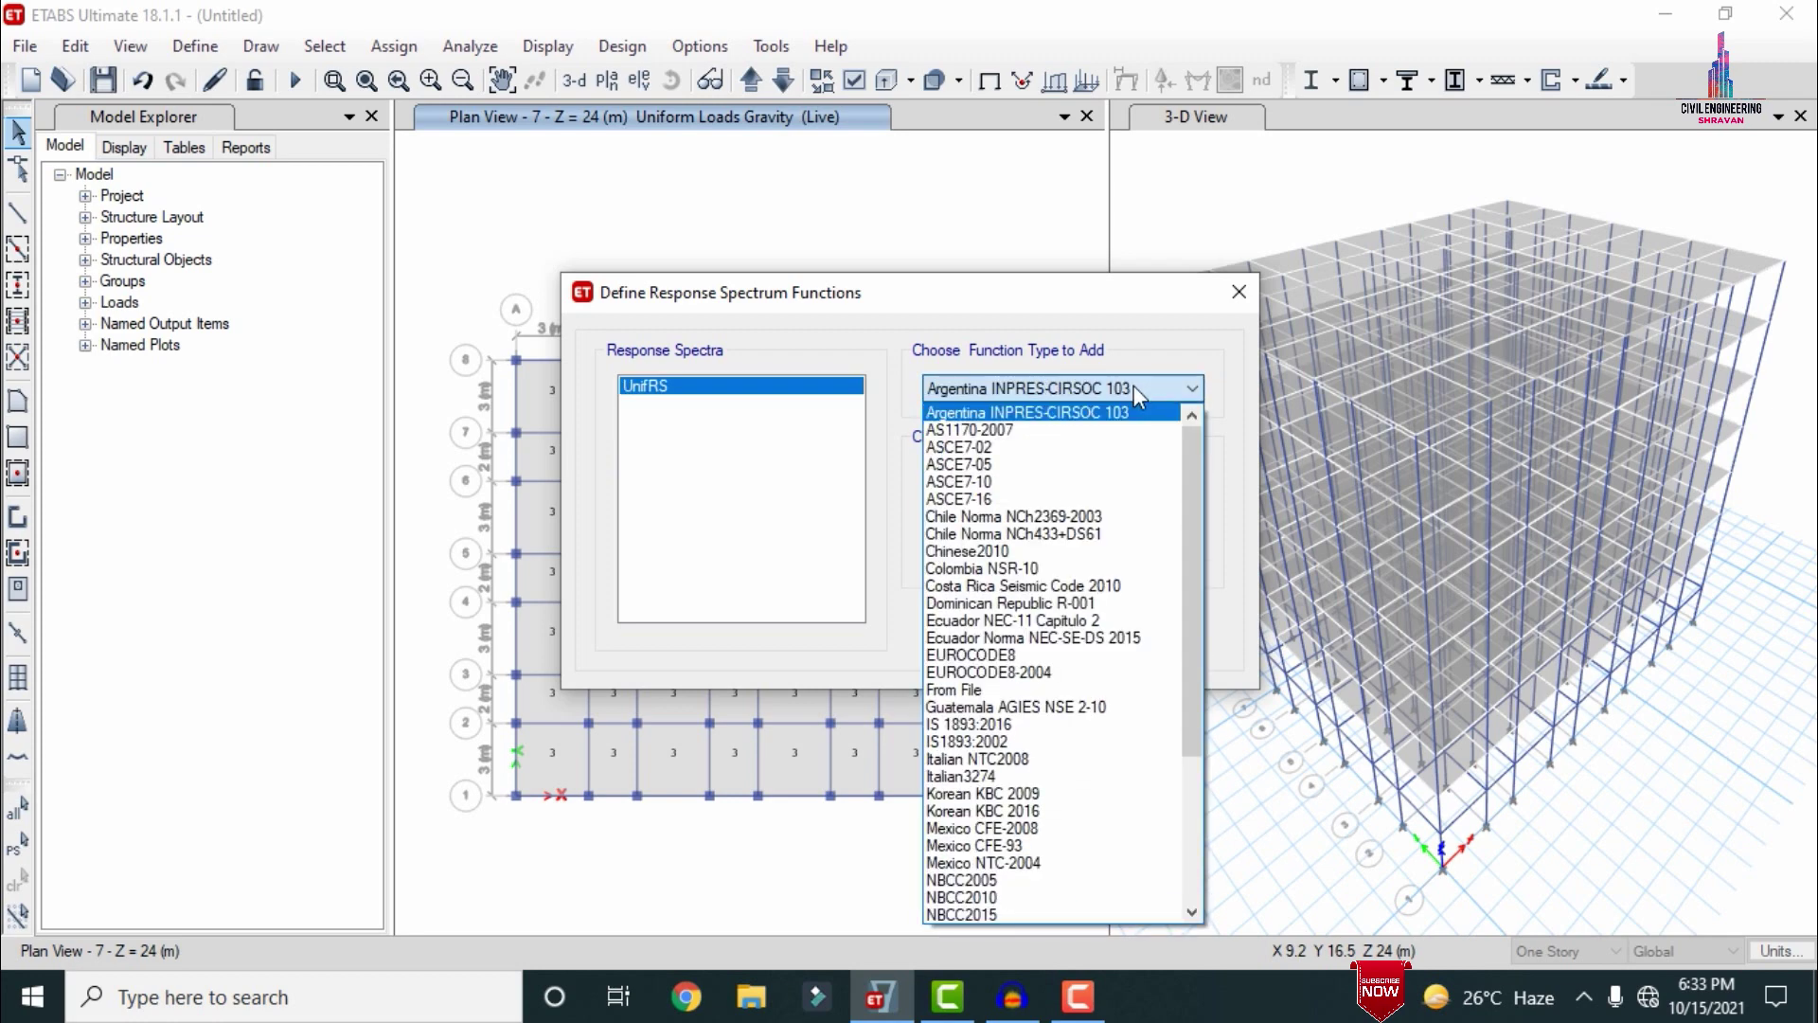
pyautogui.press('i')
pyautogui.press('Return')
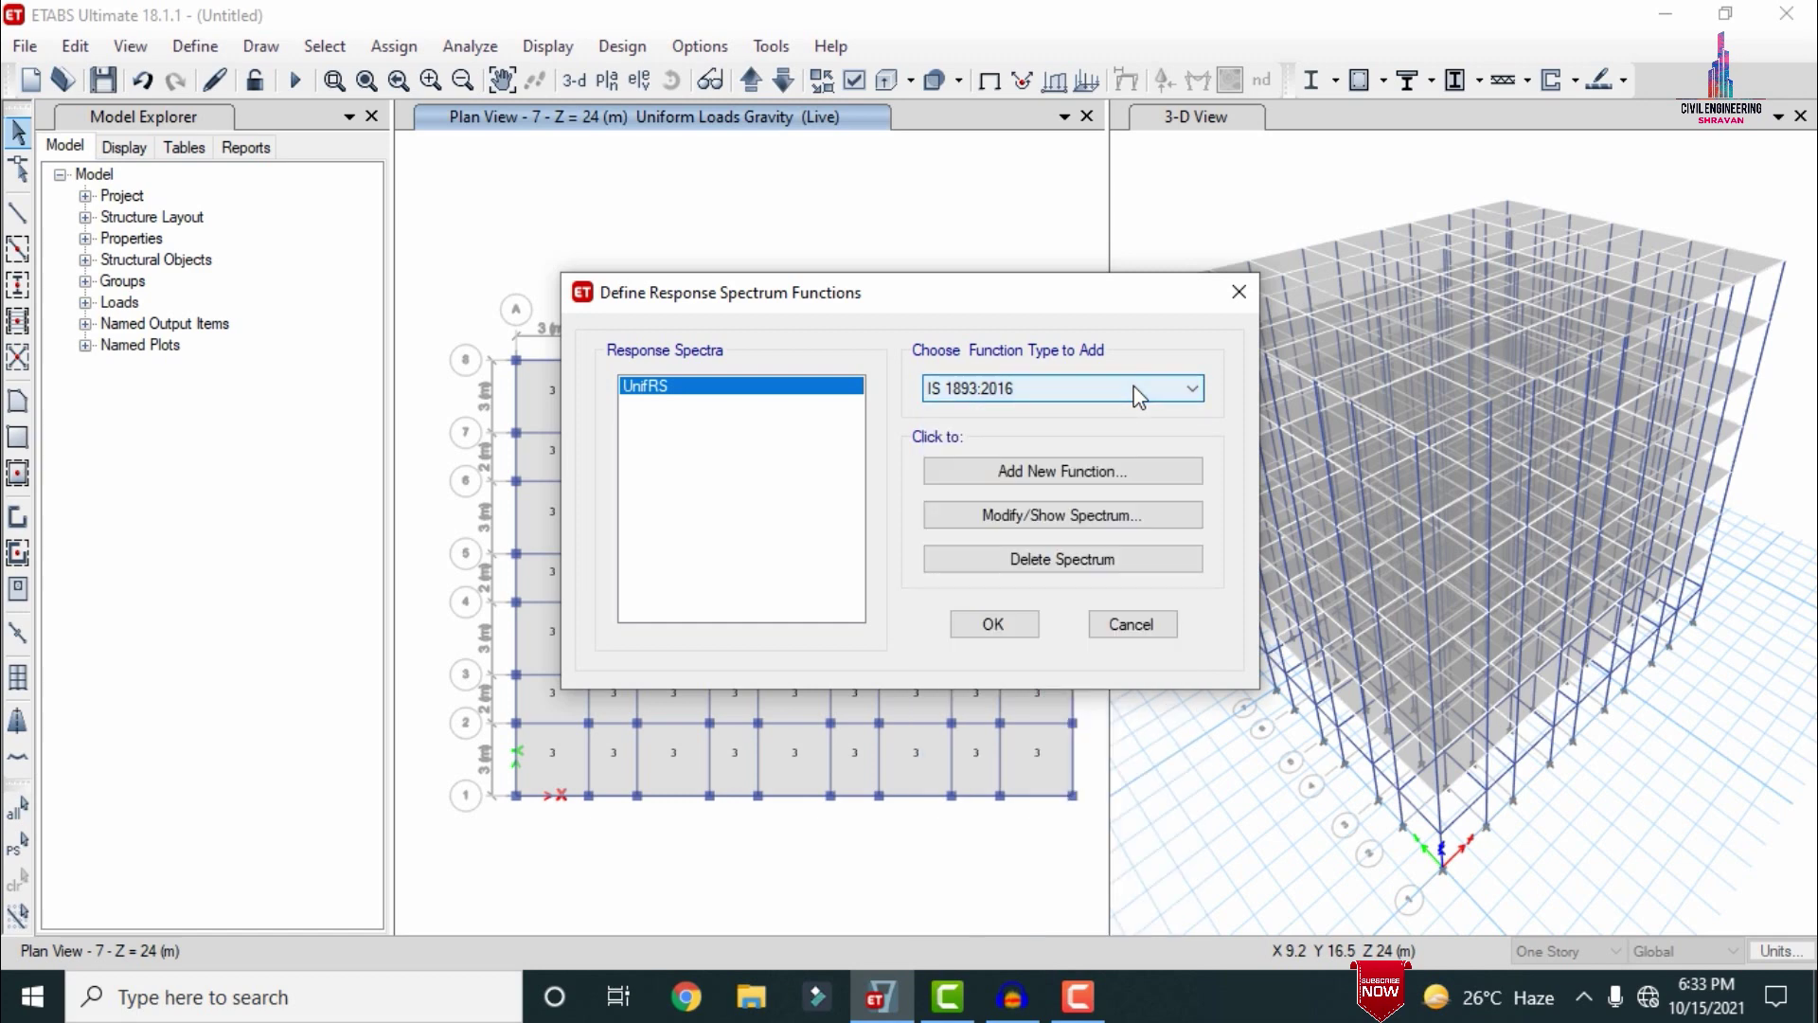
pyautogui.click(1007, 471)
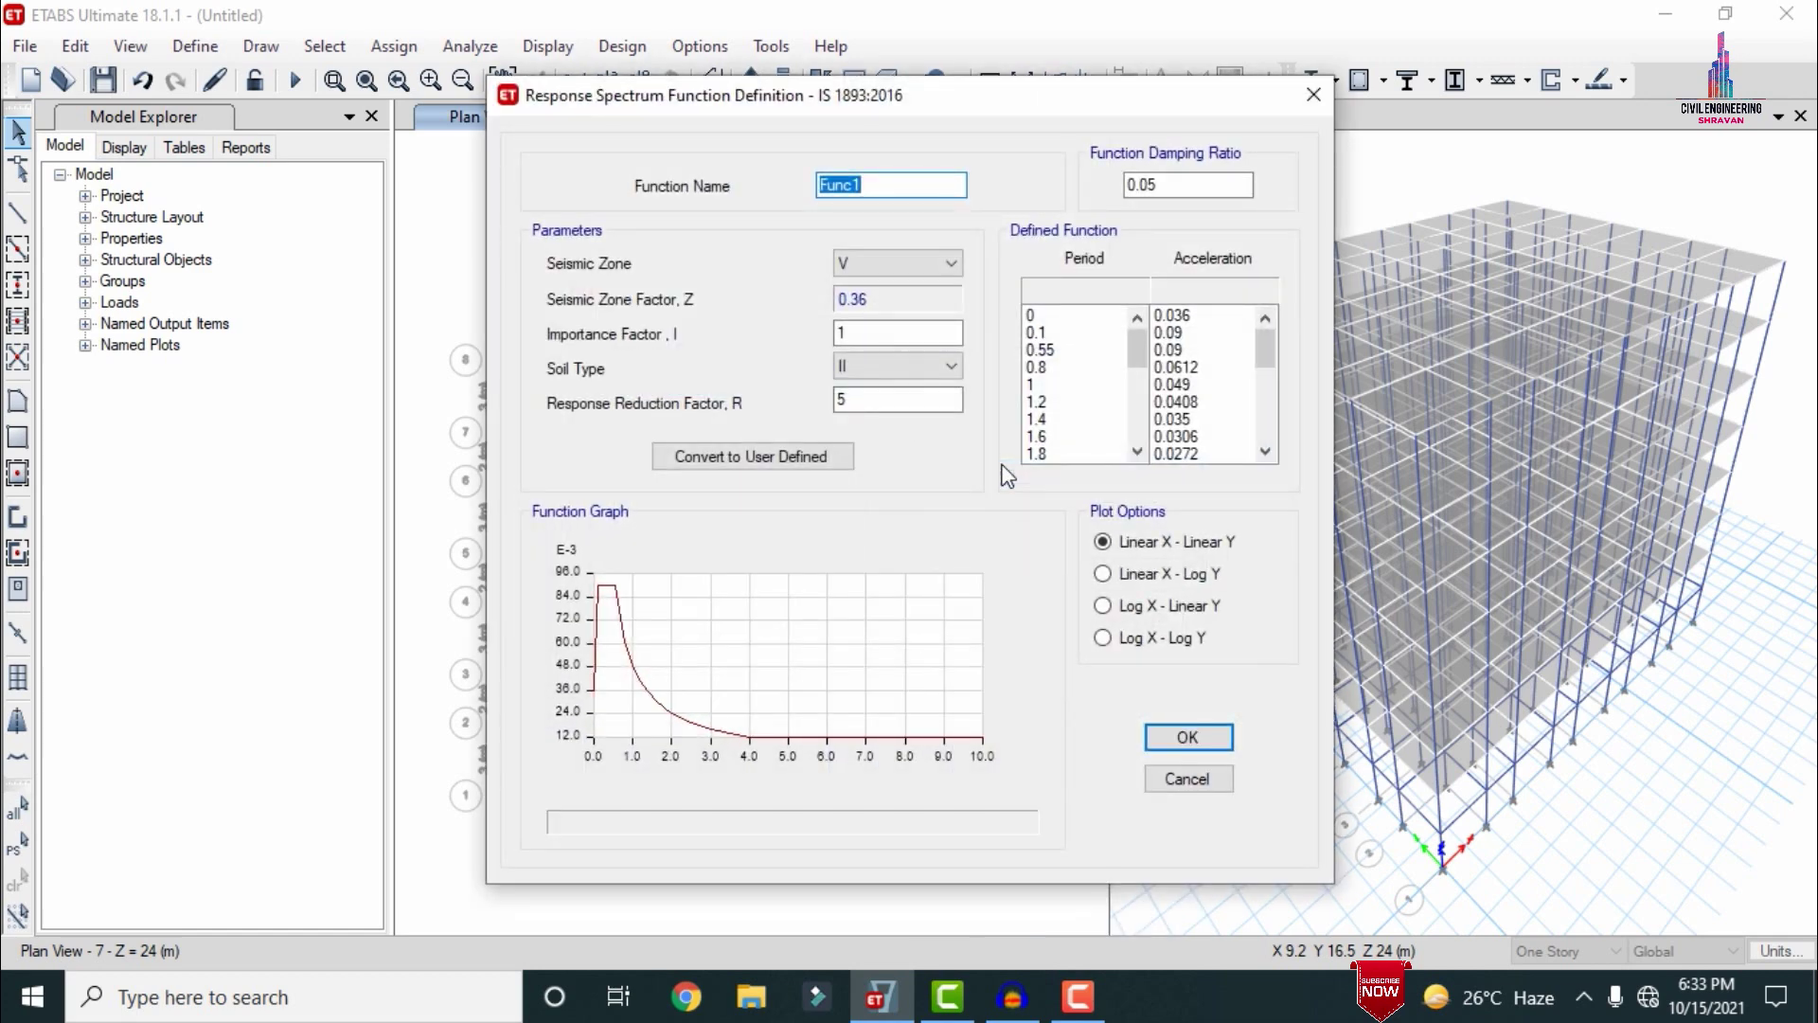
# Step: Name the response spectrum function RSA and save it with seismic zone V, soil type II and 0.05 damping
pyautogui.write('RSA')
pyautogui.click(867, 258)
pyautogui.click(867, 258)
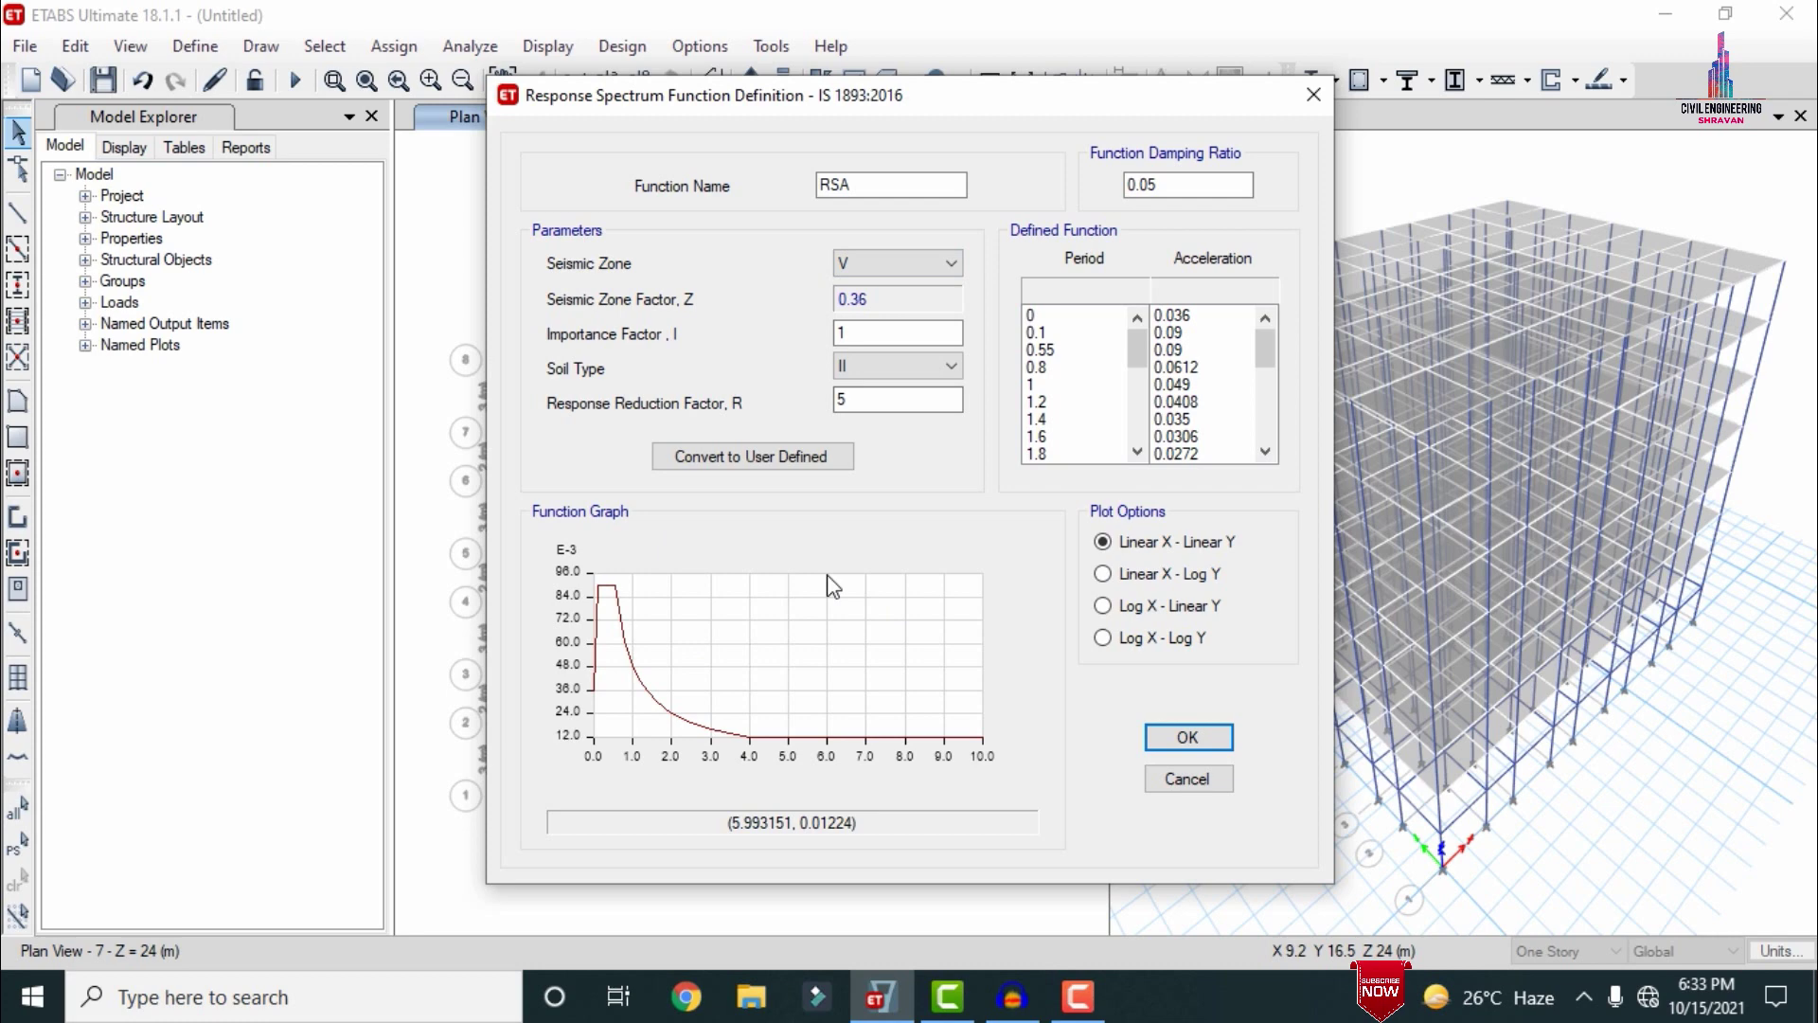
pyautogui.click(1208, 748)
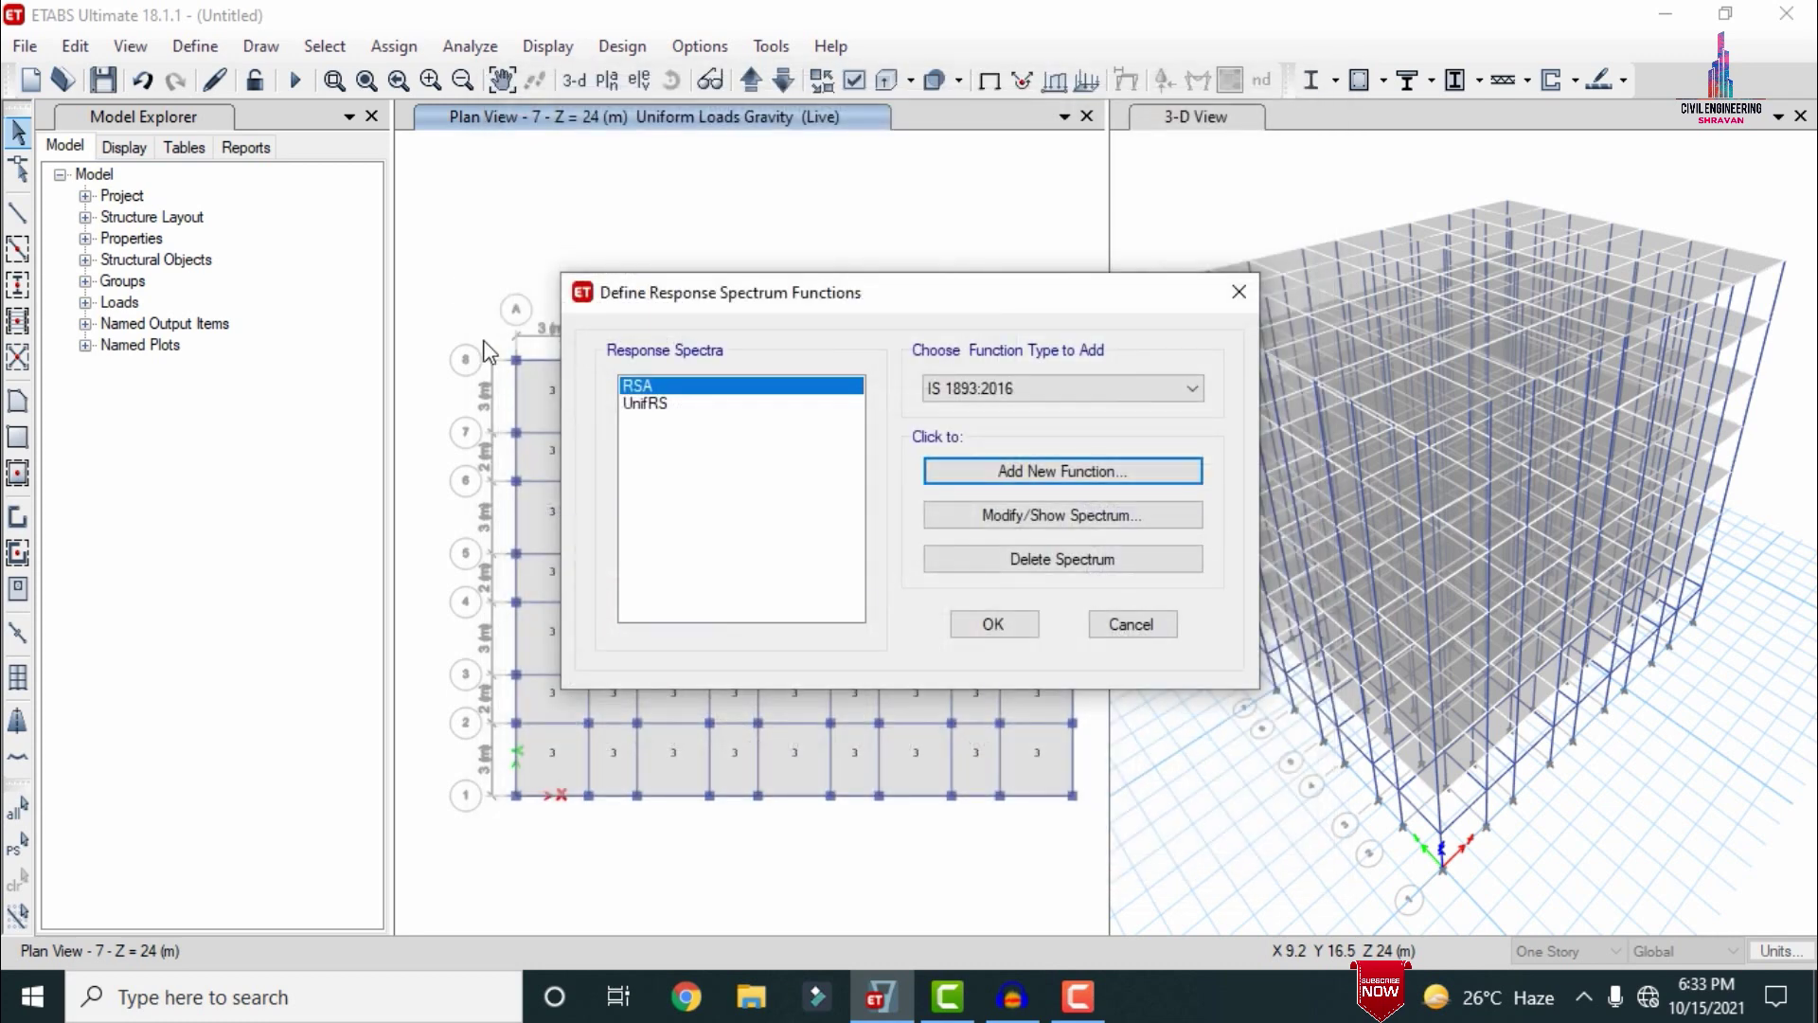
# Step: Delete the UnifRS function from the response spectrum functions and accept the list
pyautogui.click(658, 404)
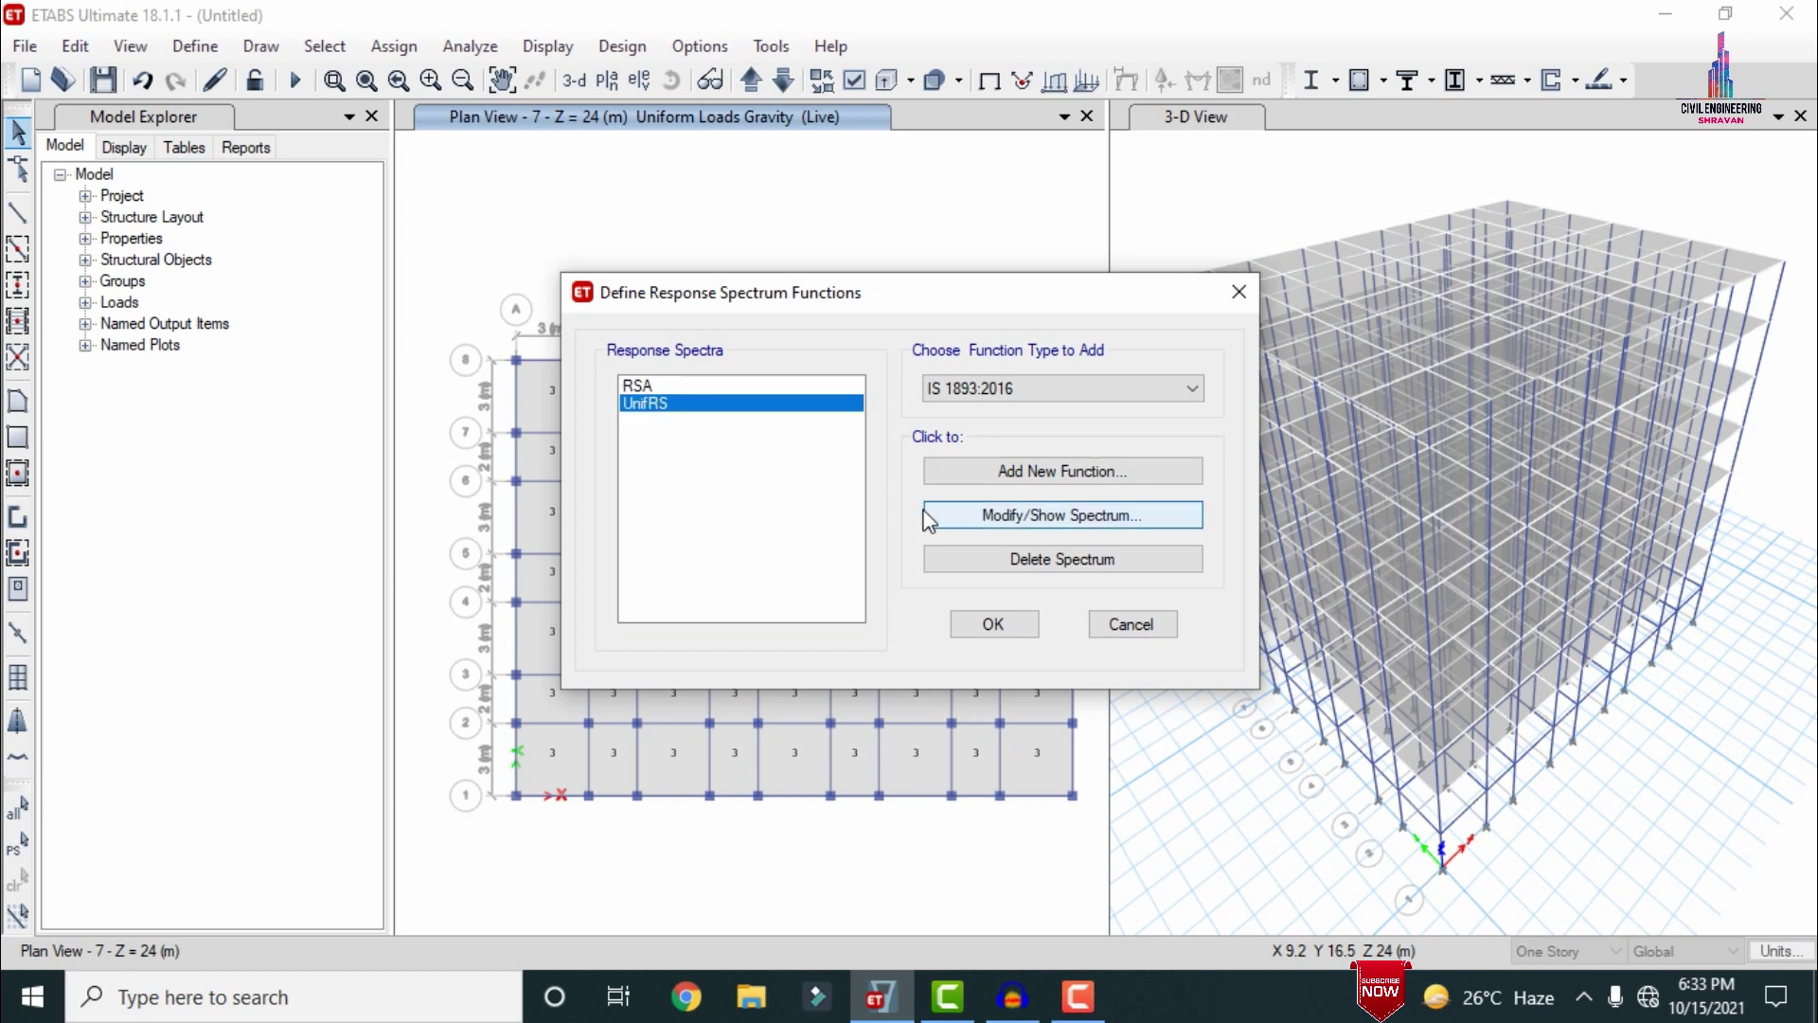
pyautogui.click(1016, 559)
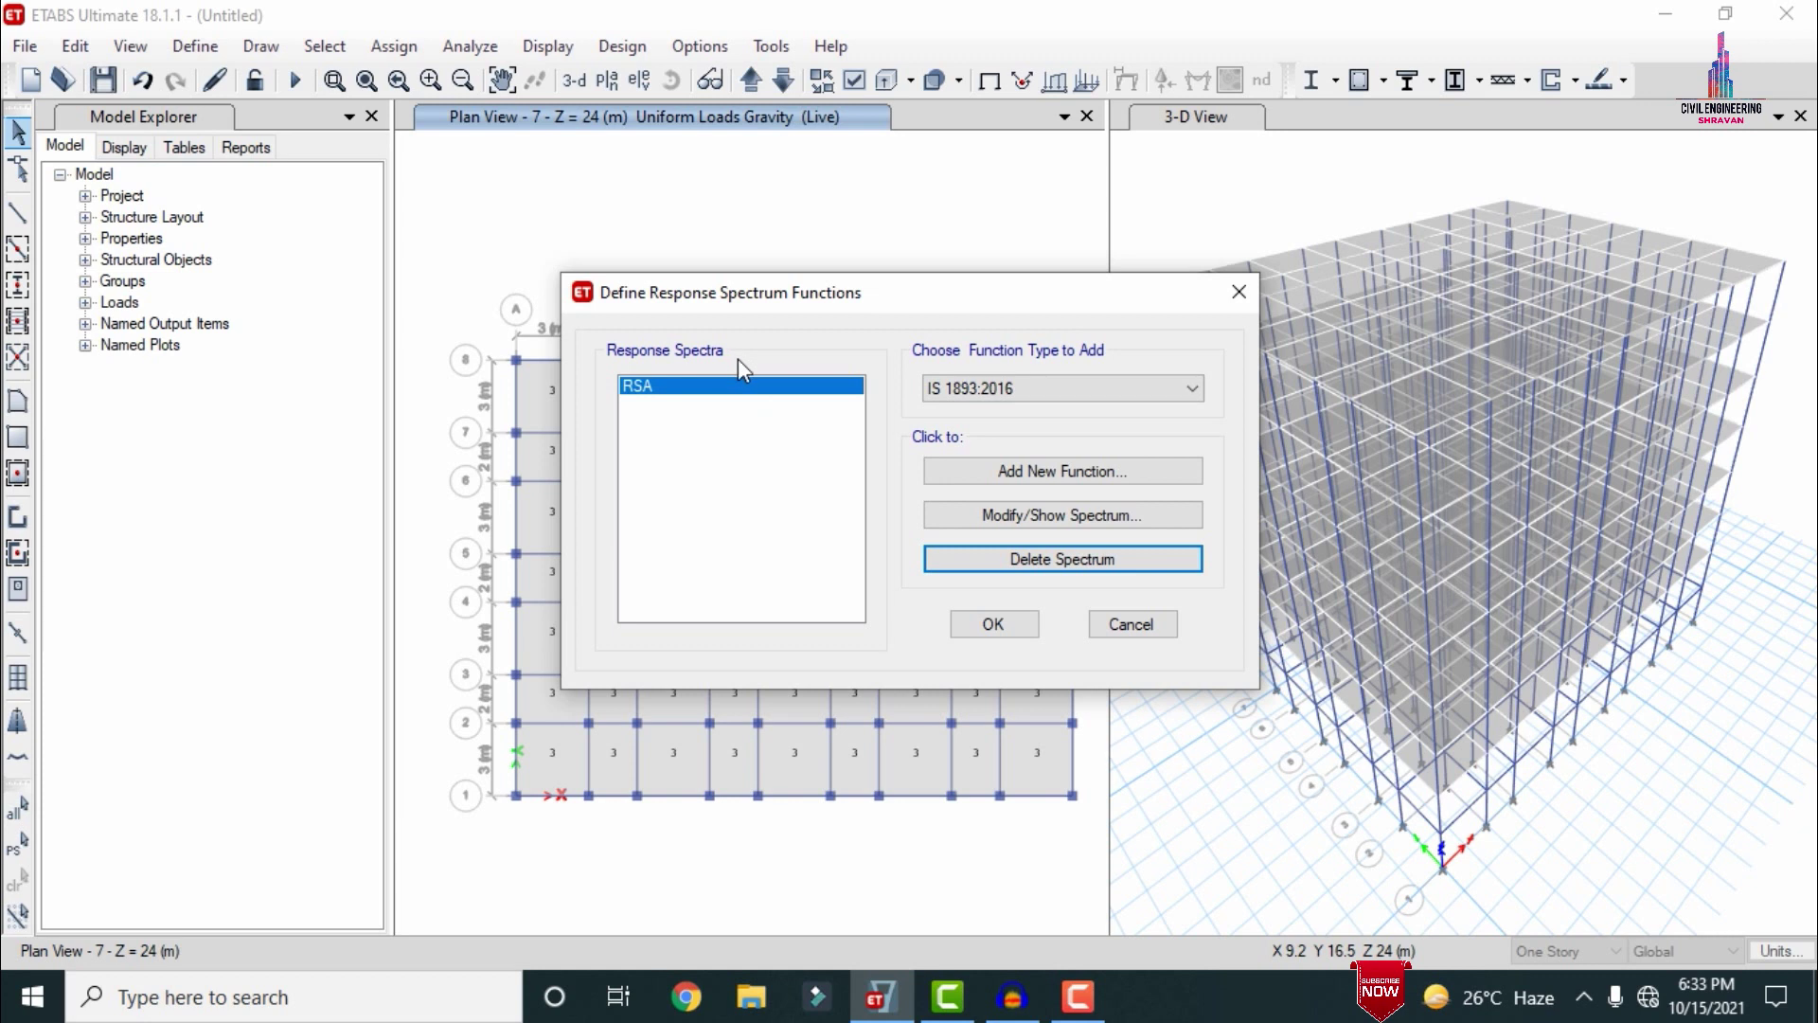
pyautogui.click(1005, 632)
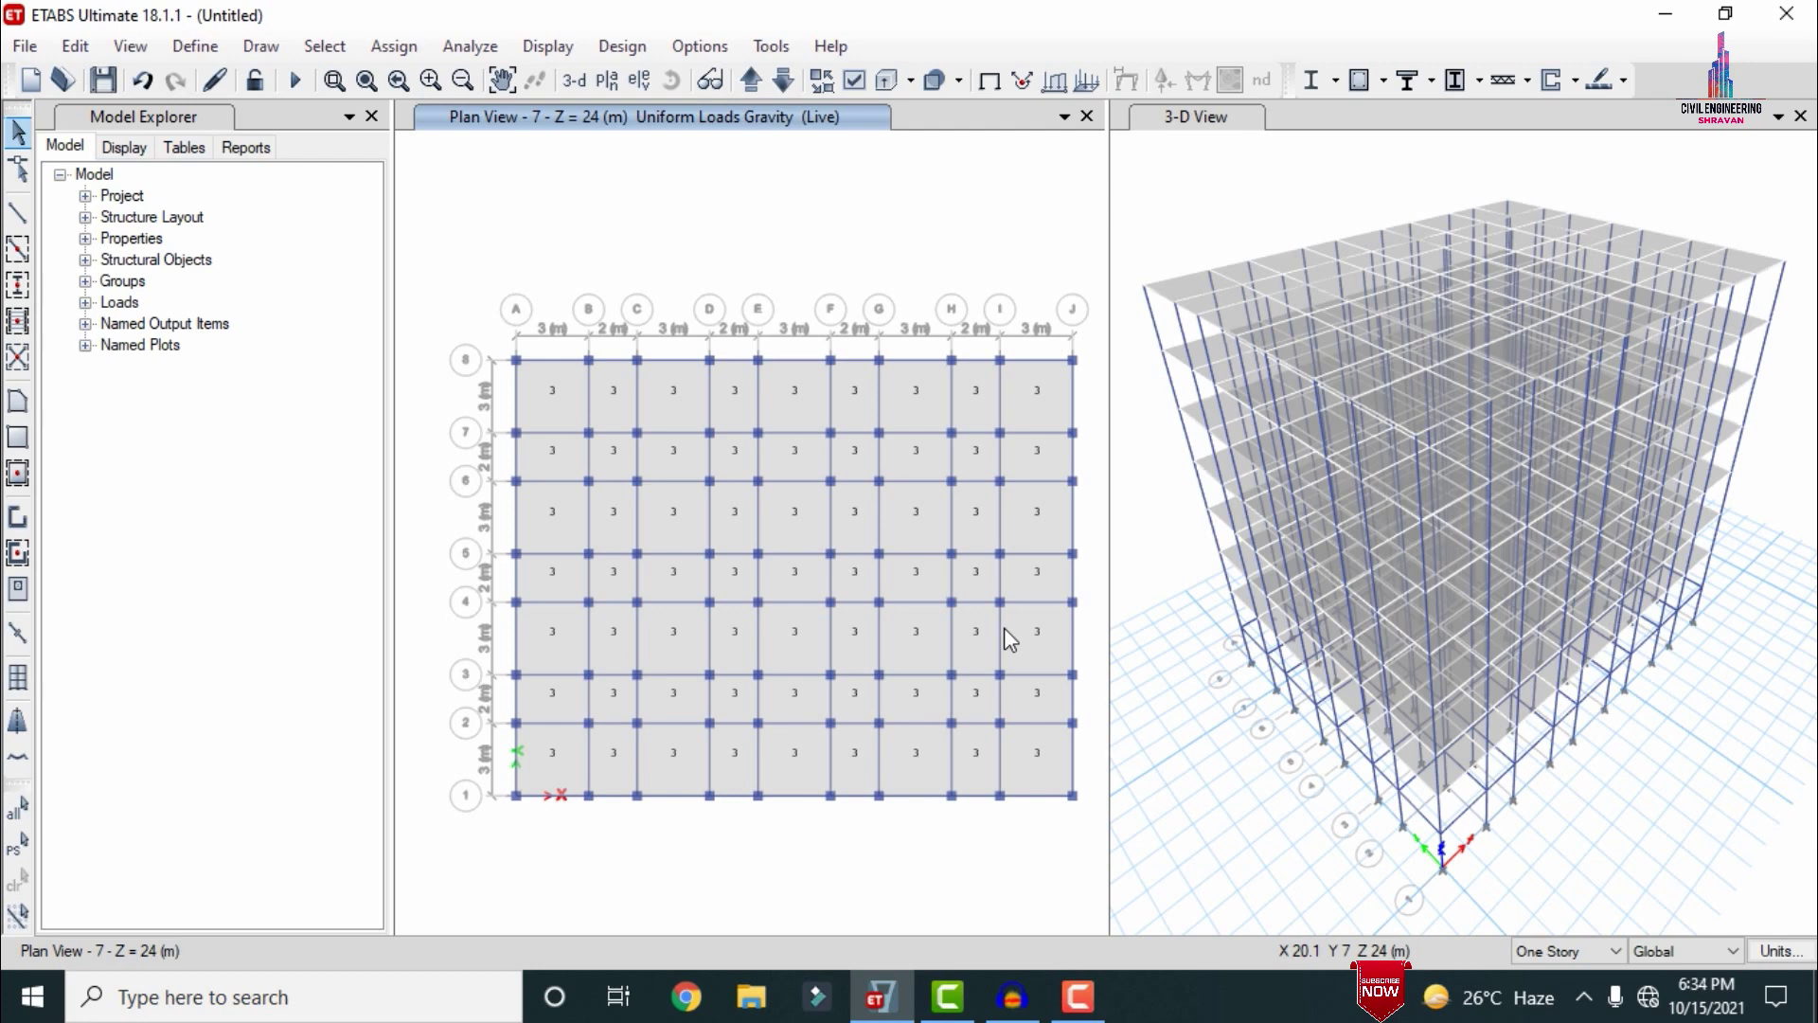
# Step: Create a new load case named RSX of type Response Spectrum
pyautogui.click(196, 49)
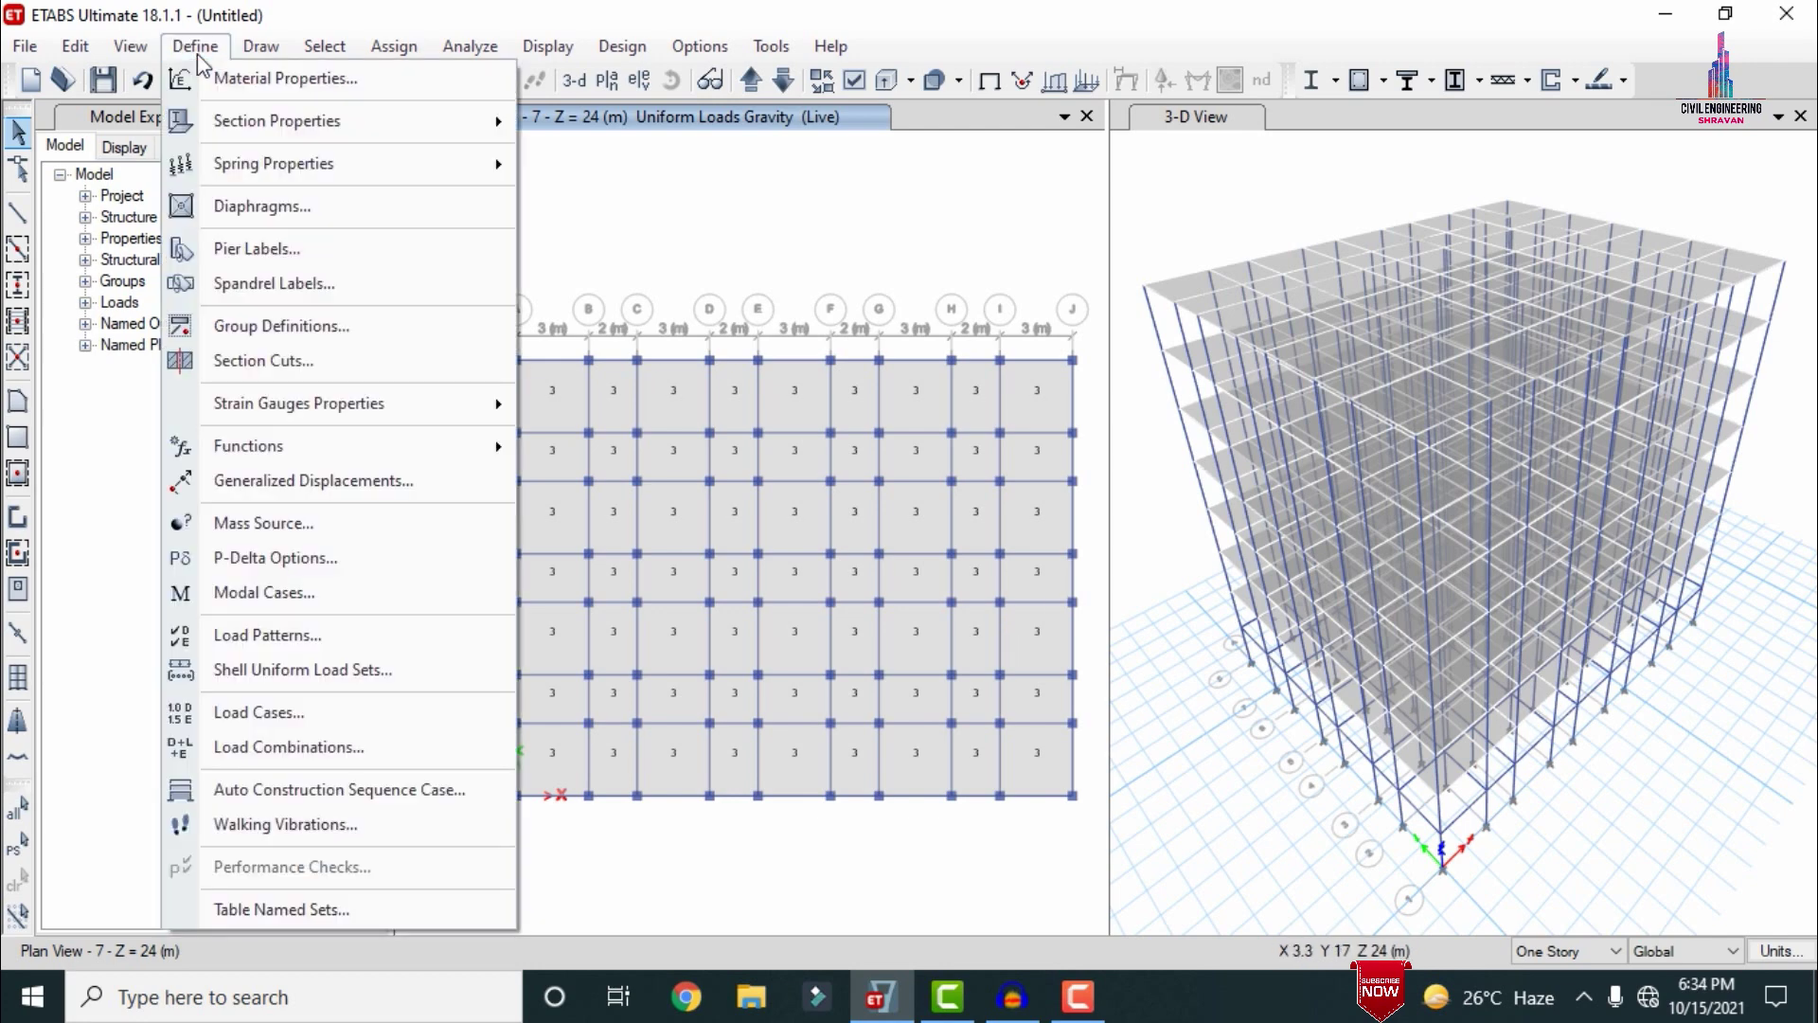
pyautogui.click(258, 720)
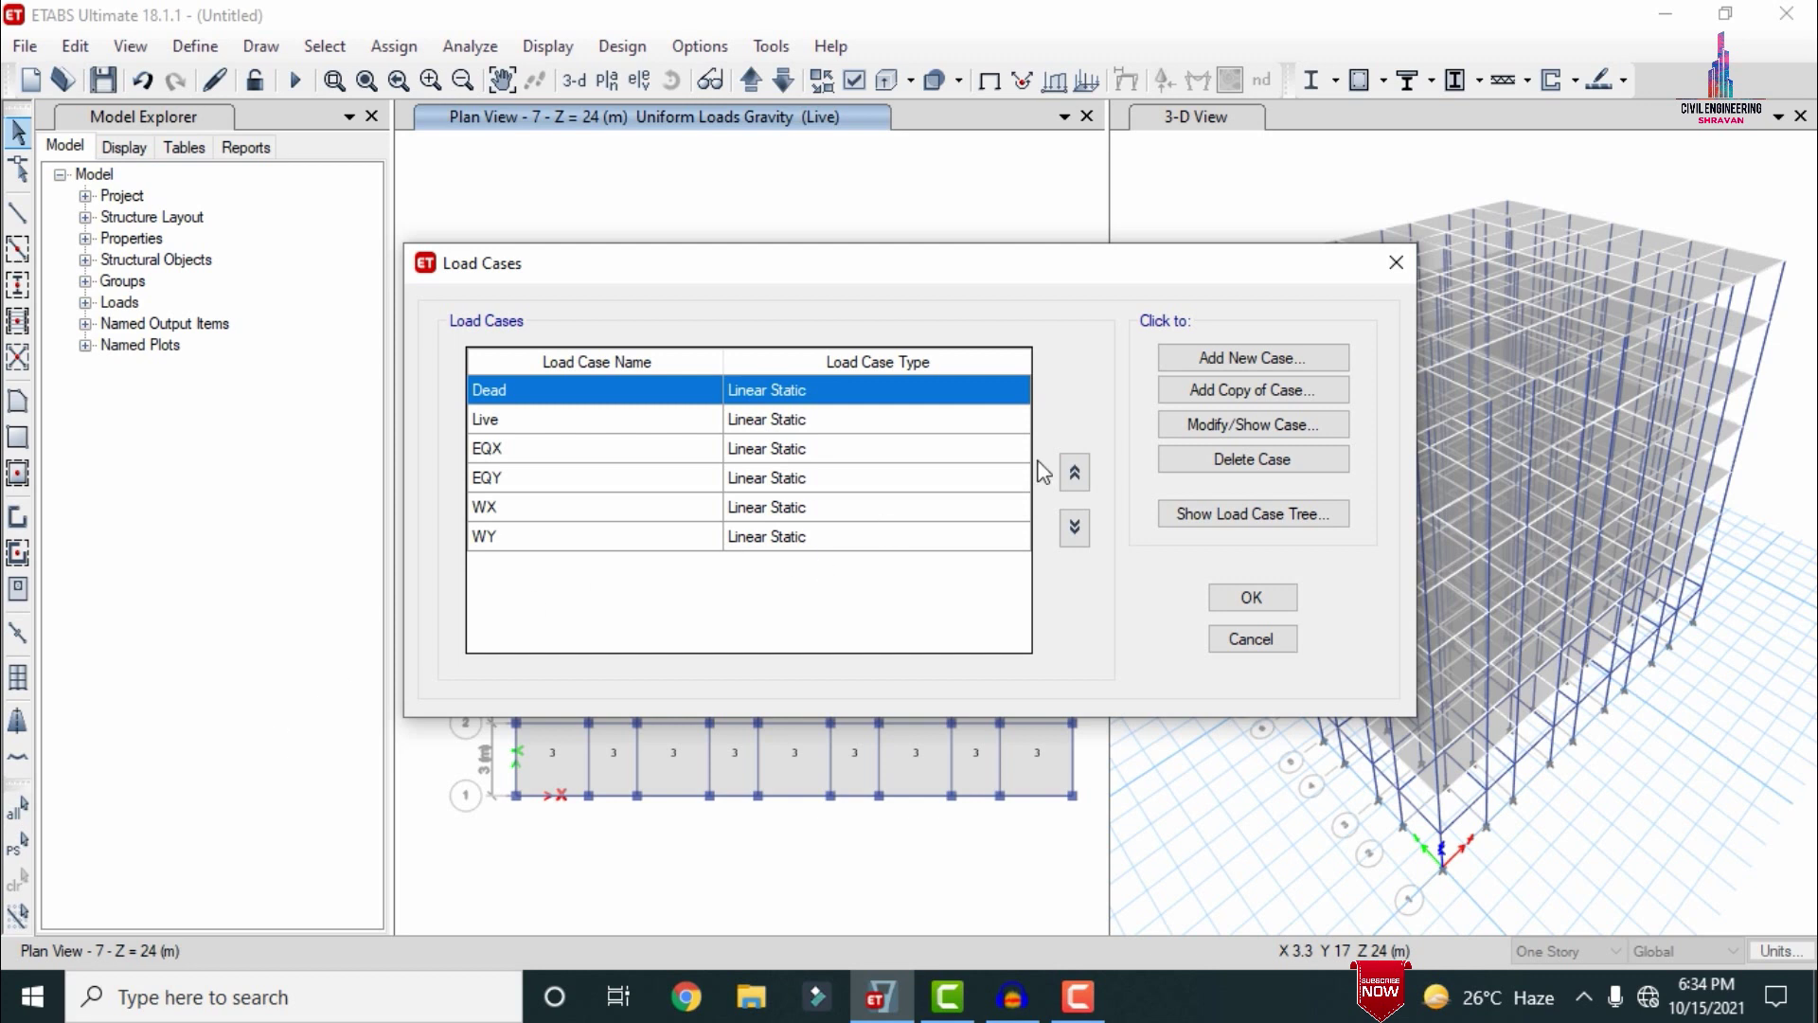
pyautogui.click(1237, 364)
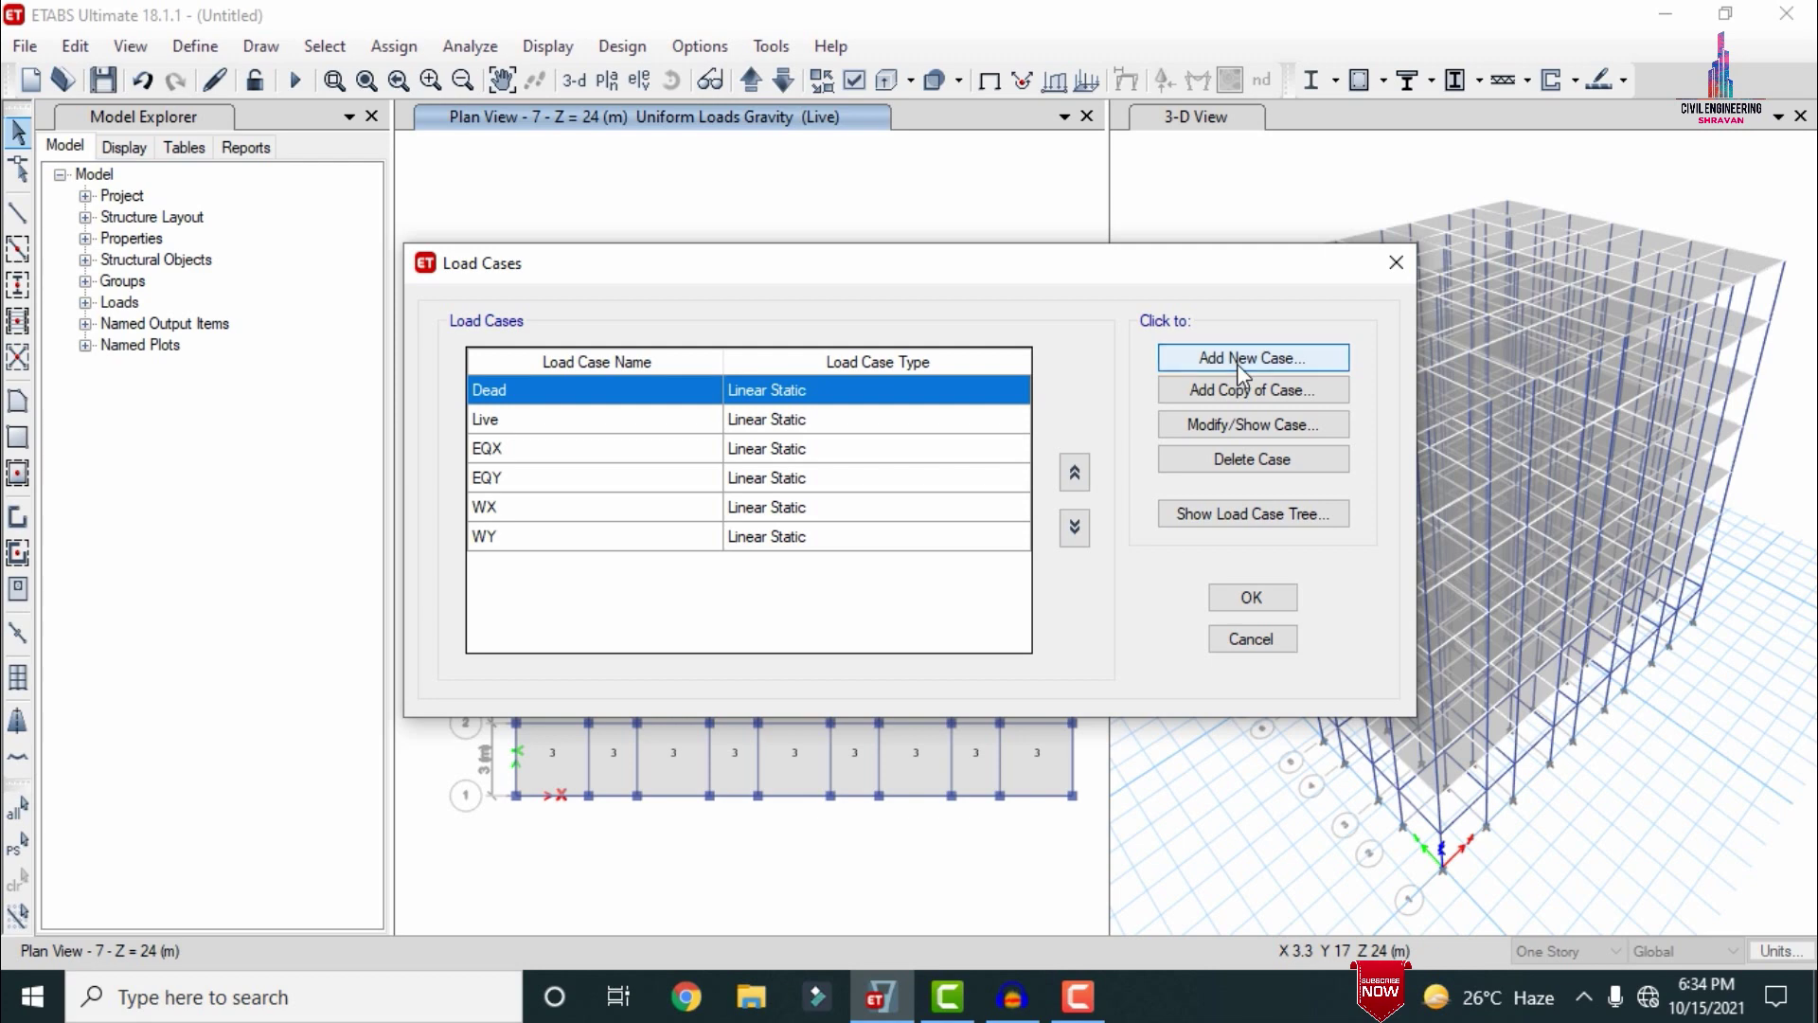
pyautogui.write('RSX')
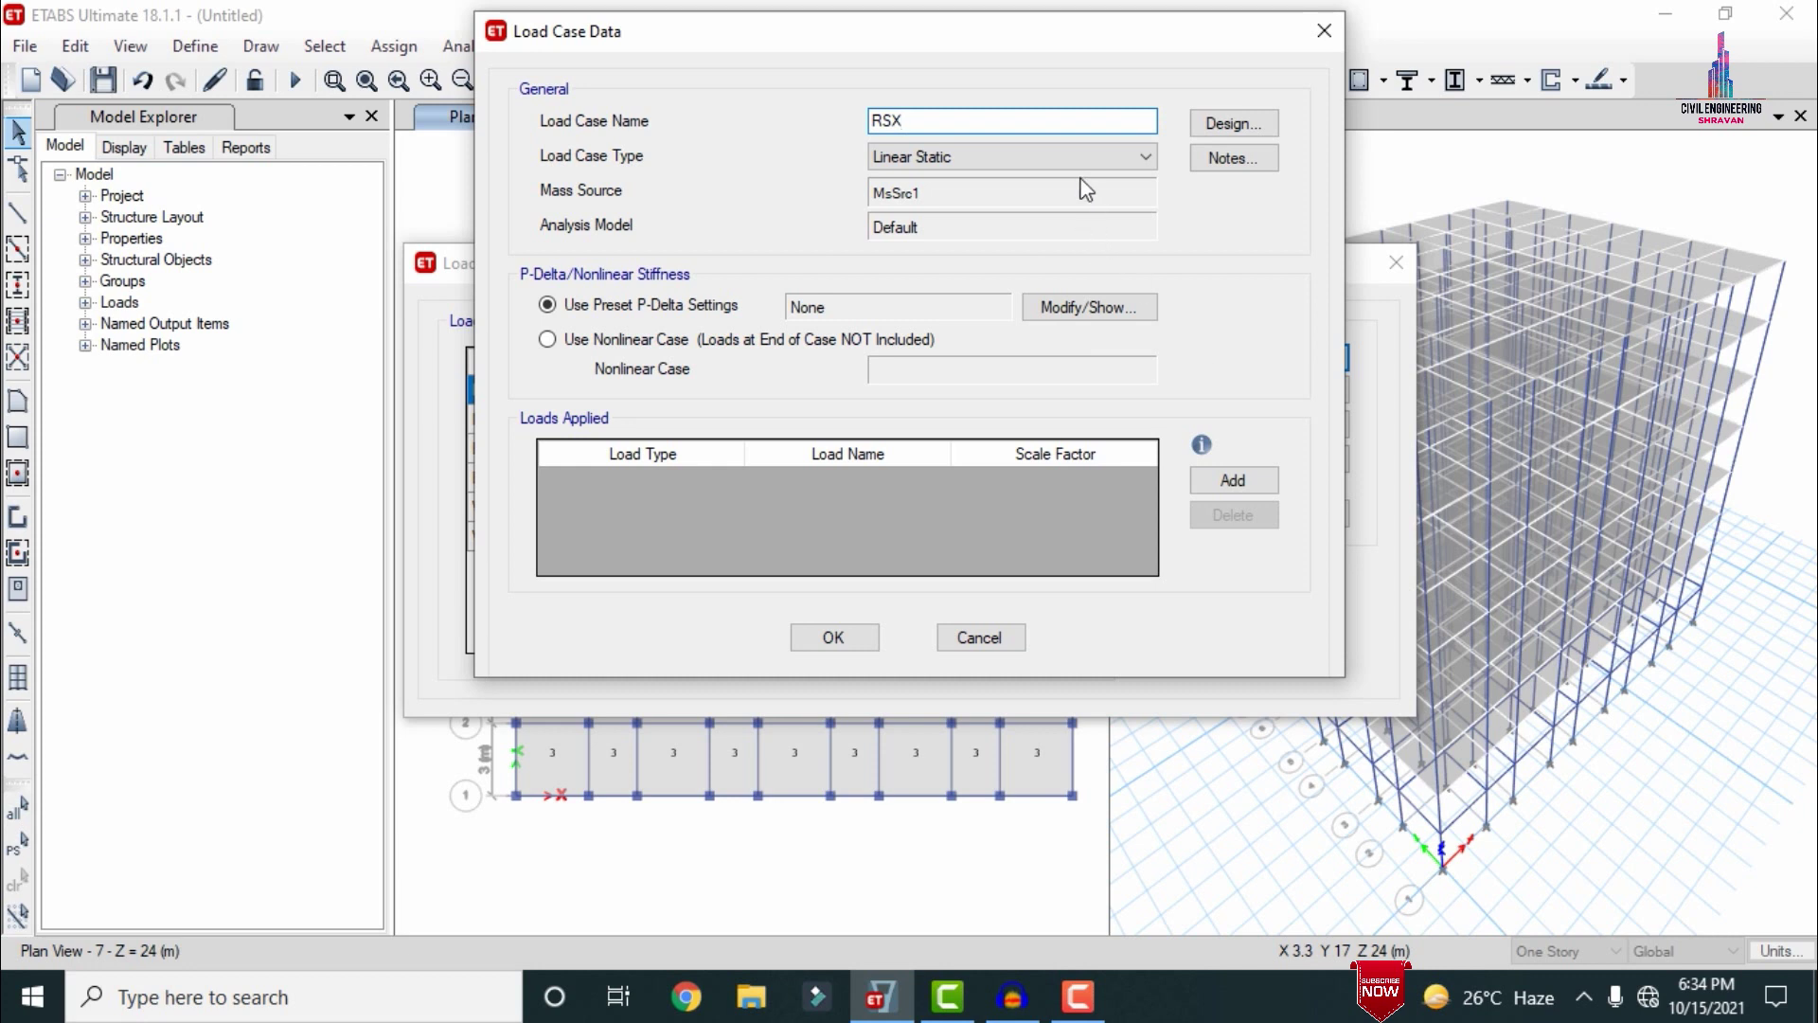
pyautogui.click(1077, 157)
pyautogui.press('Down')
pyautogui.press('Down')
pyautogui.press('Down')
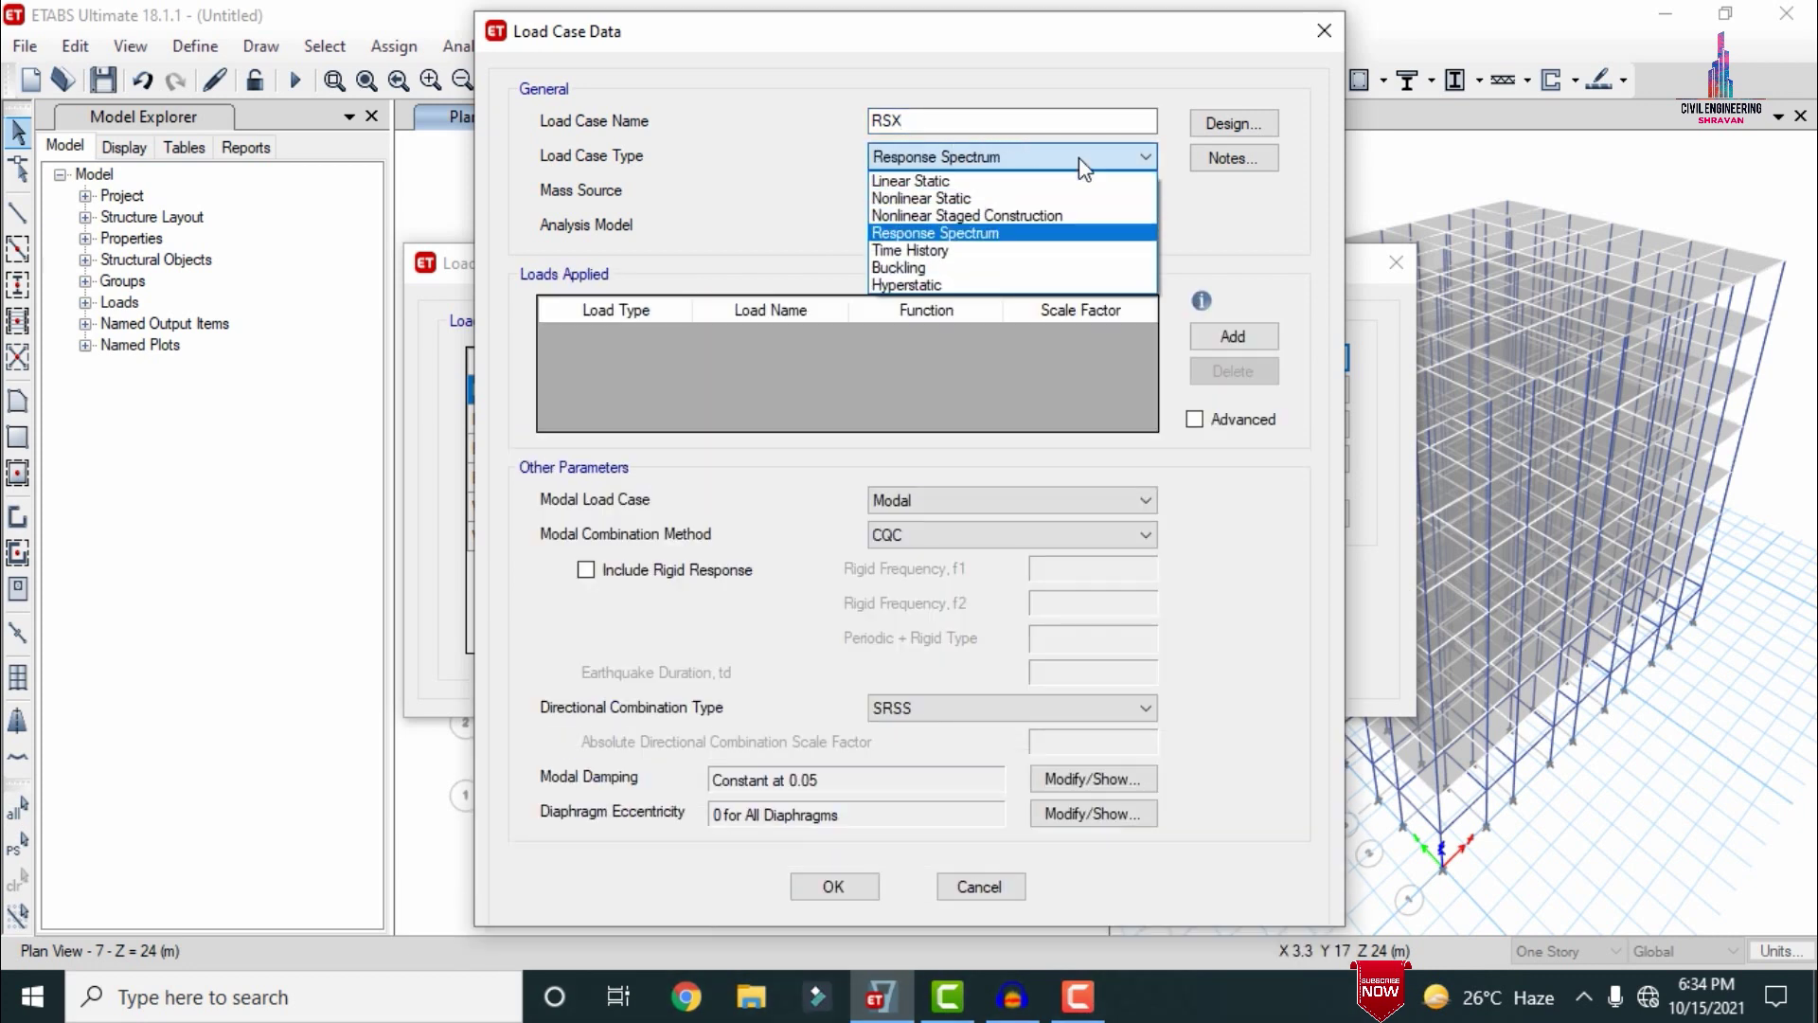
pyautogui.press('Return')
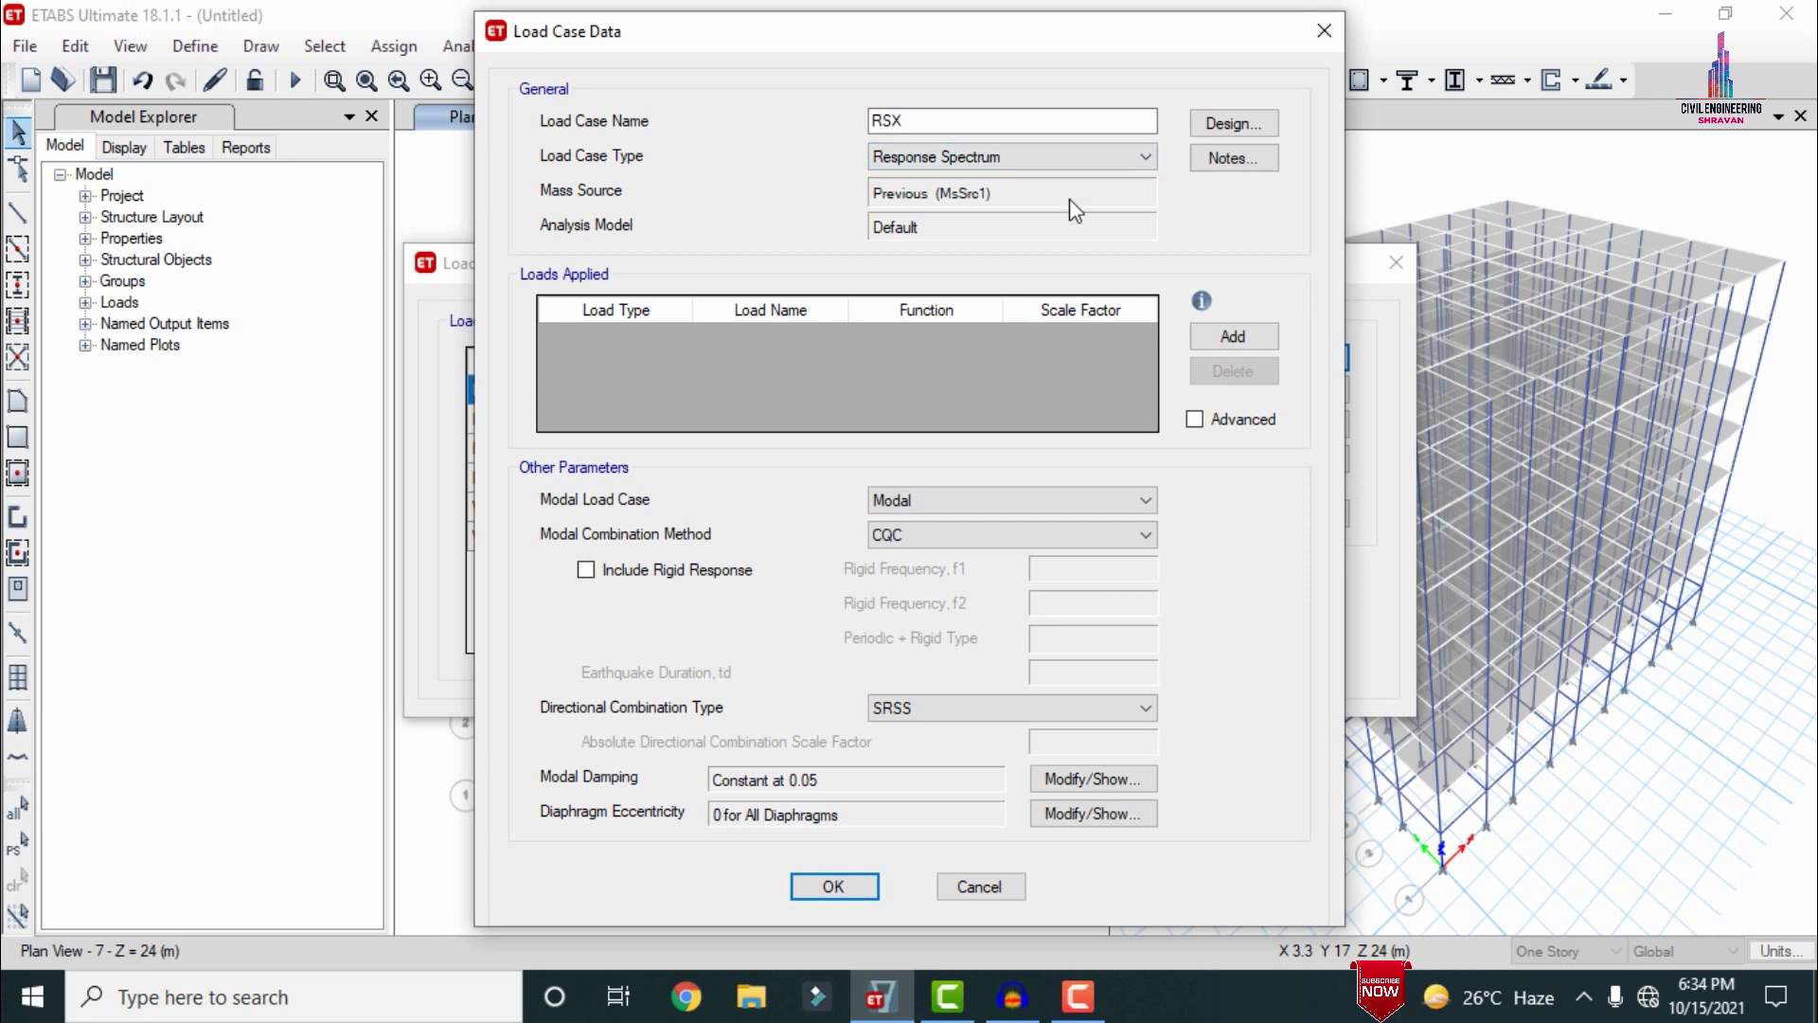
# Step: Add an Acceleration load in direction U1 to RSX with the Default Uniform function and scale factor 9806.65
pyautogui.click(1222, 338)
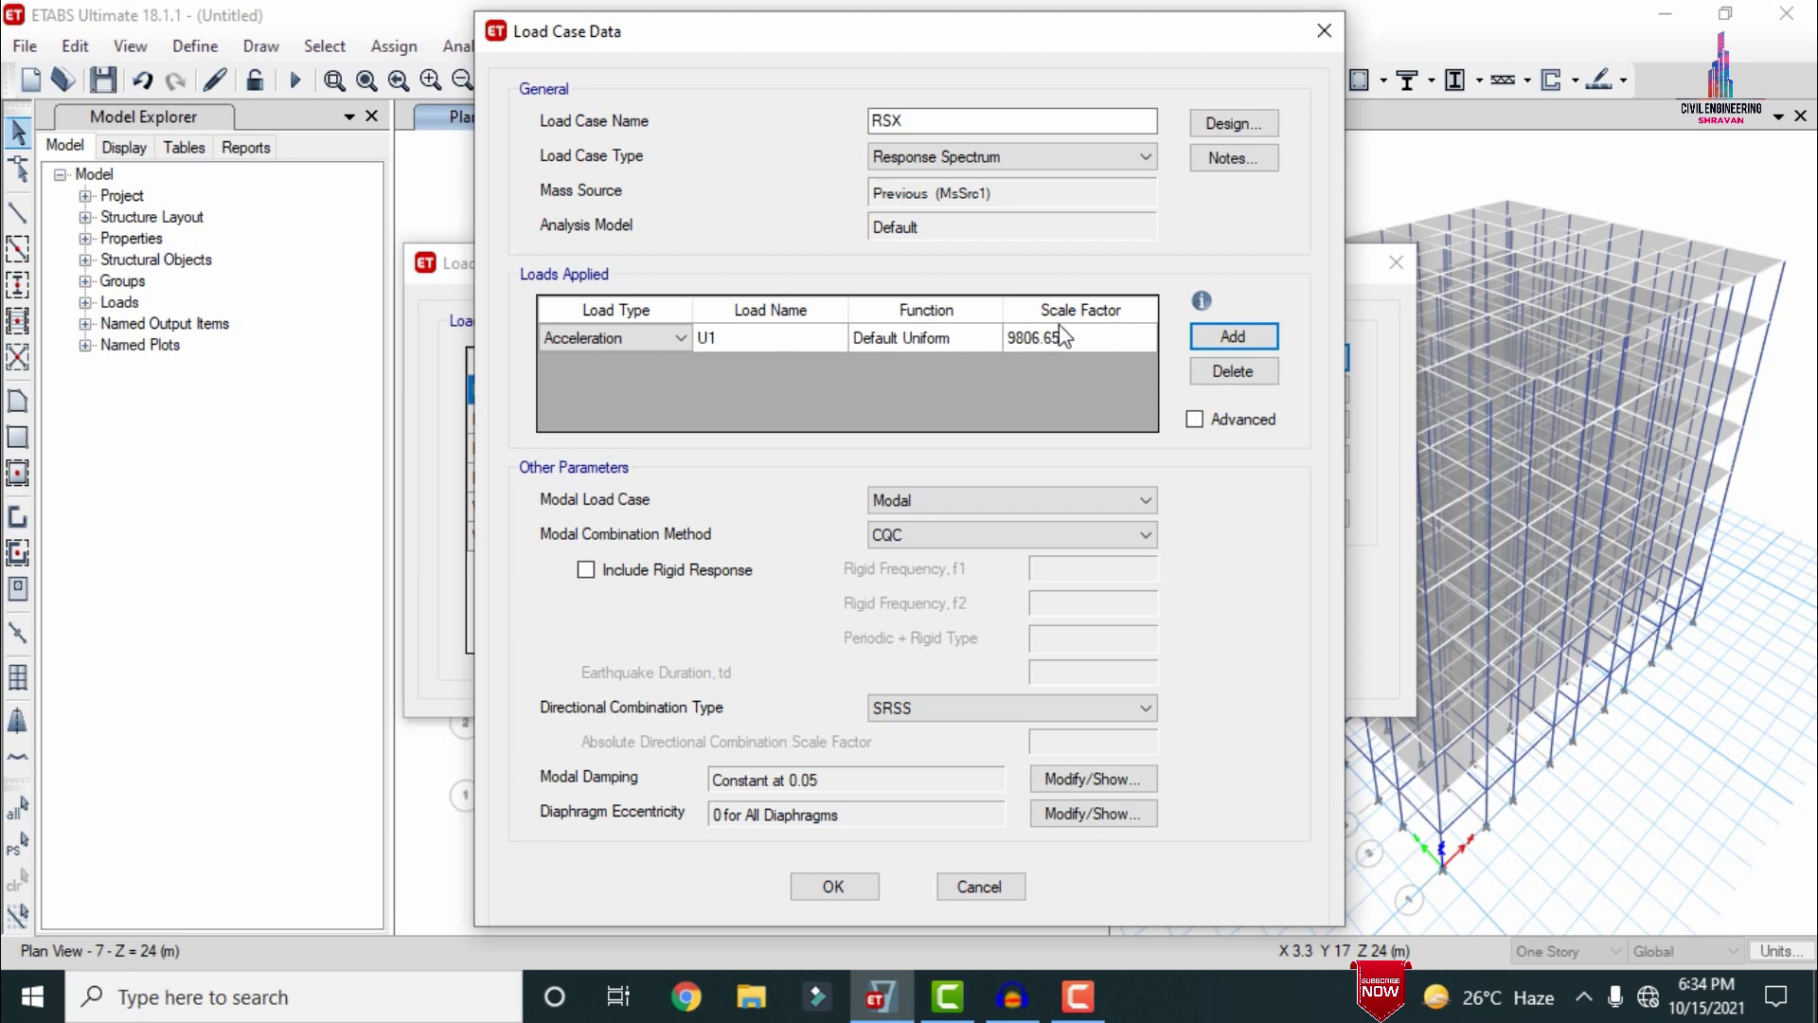
pyautogui.click(669, 333)
pyautogui.click(668, 333)
pyautogui.click(668, 333)
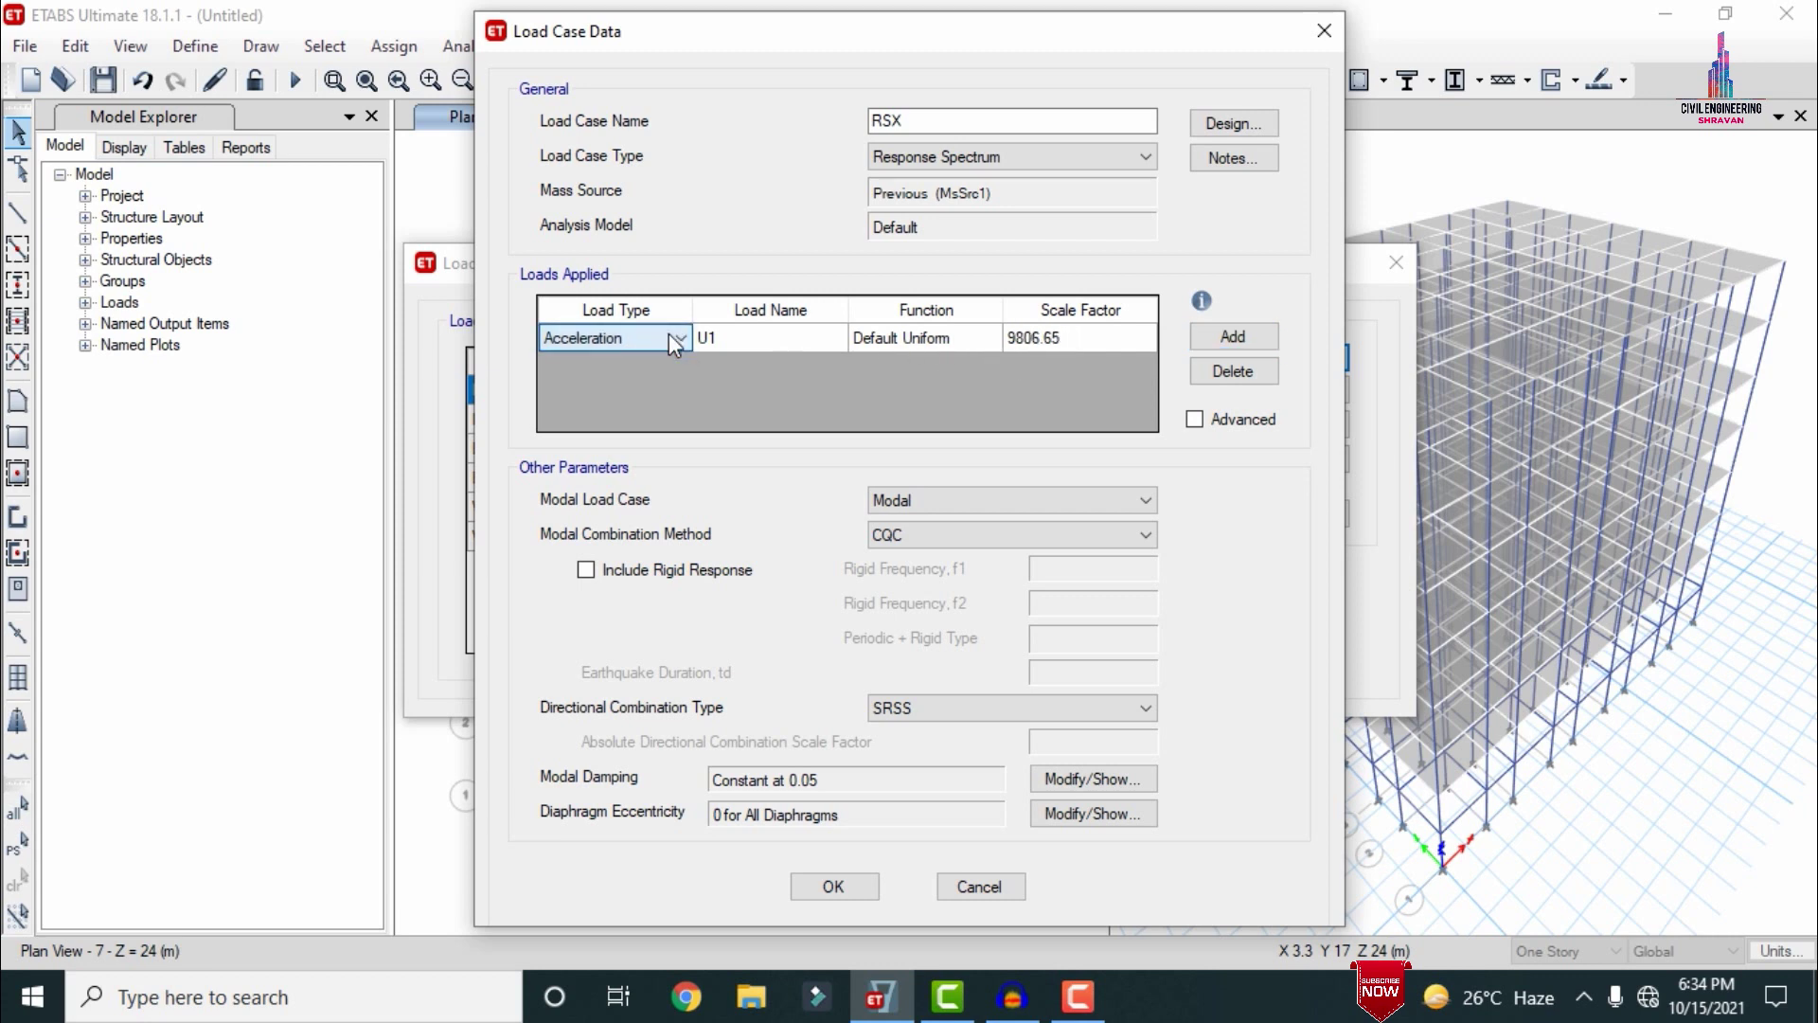
pyautogui.click(780, 337)
pyautogui.click(781, 337)
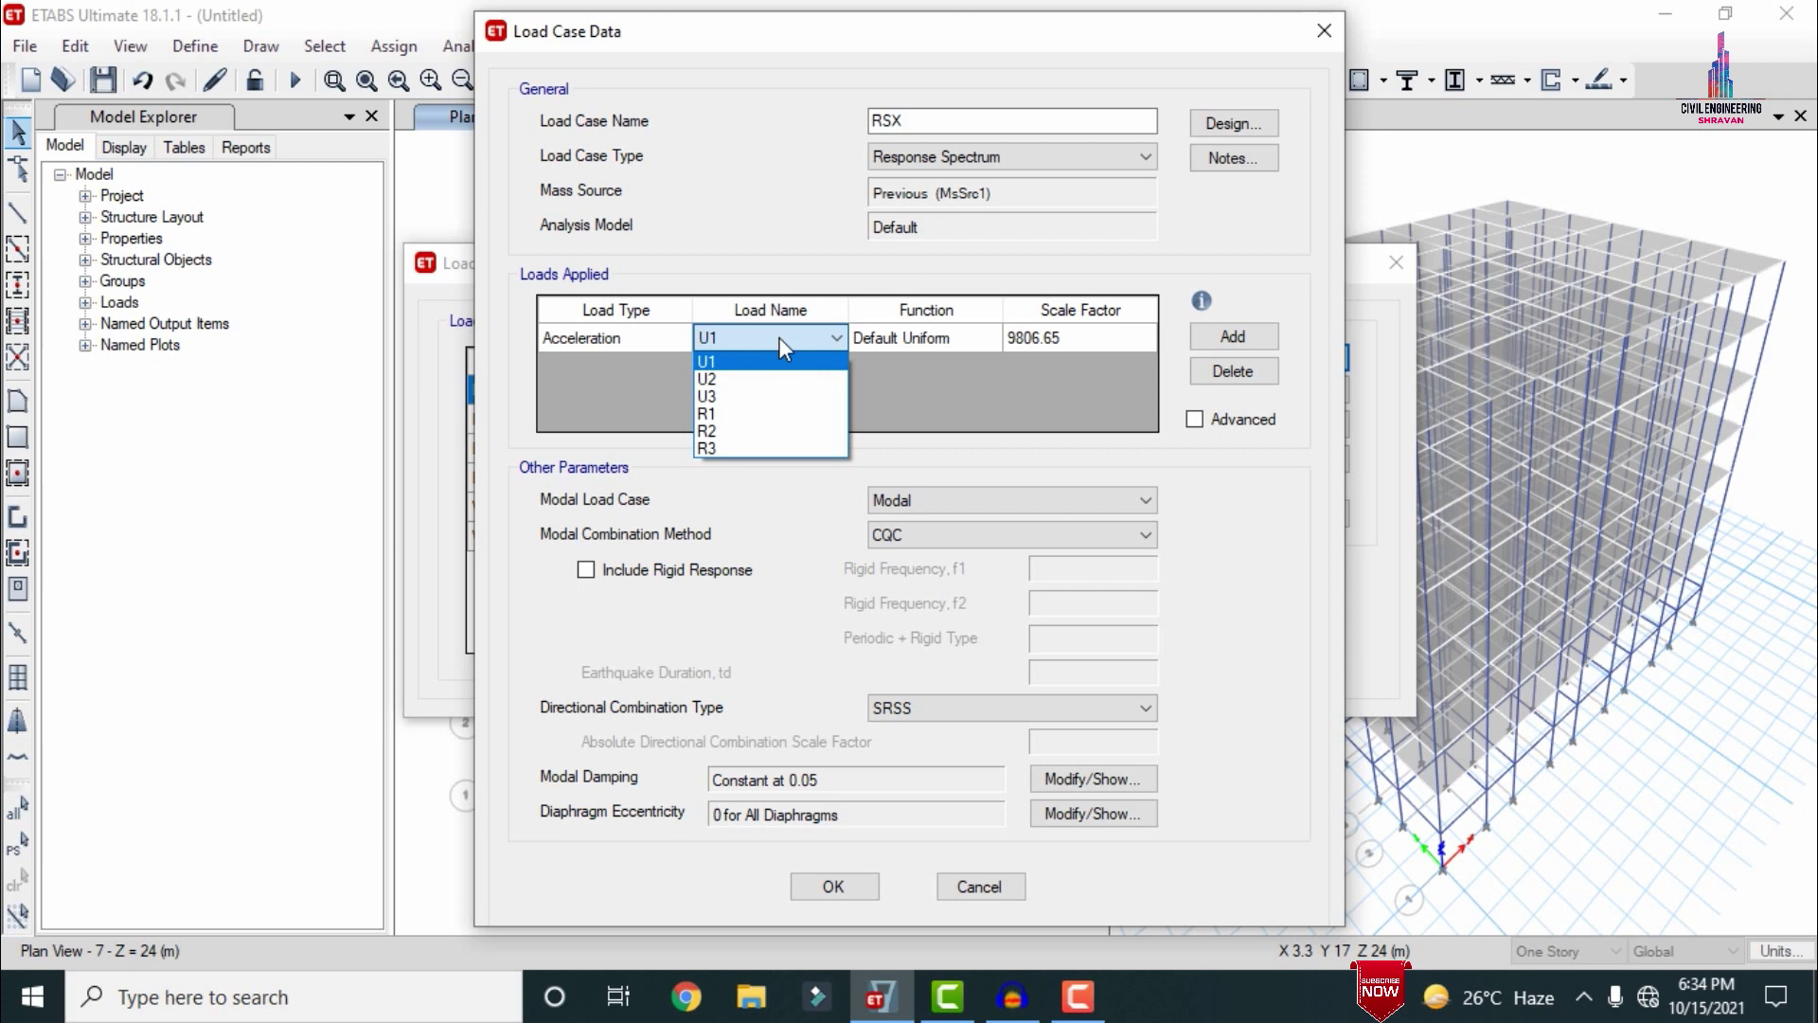
pyautogui.click(780, 337)
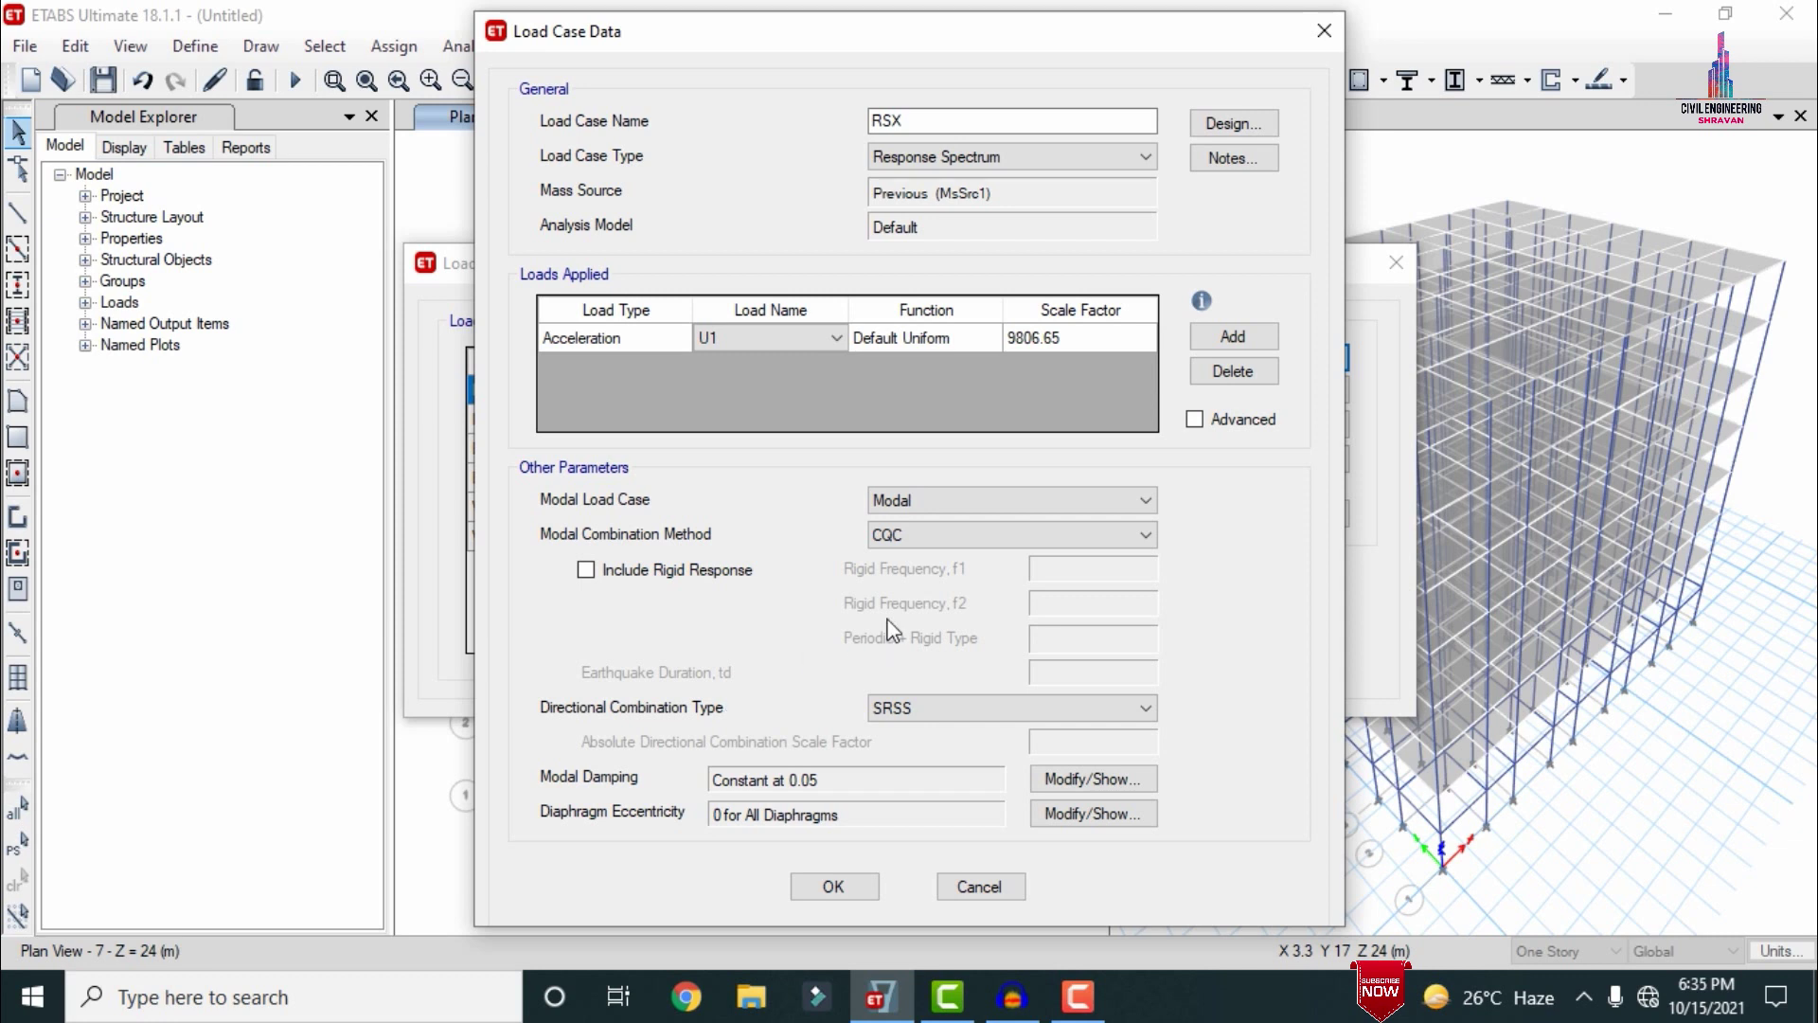
# Step: Choose CQC as the modal combination method for RSX and save the load case
pyautogui.click(958, 535)
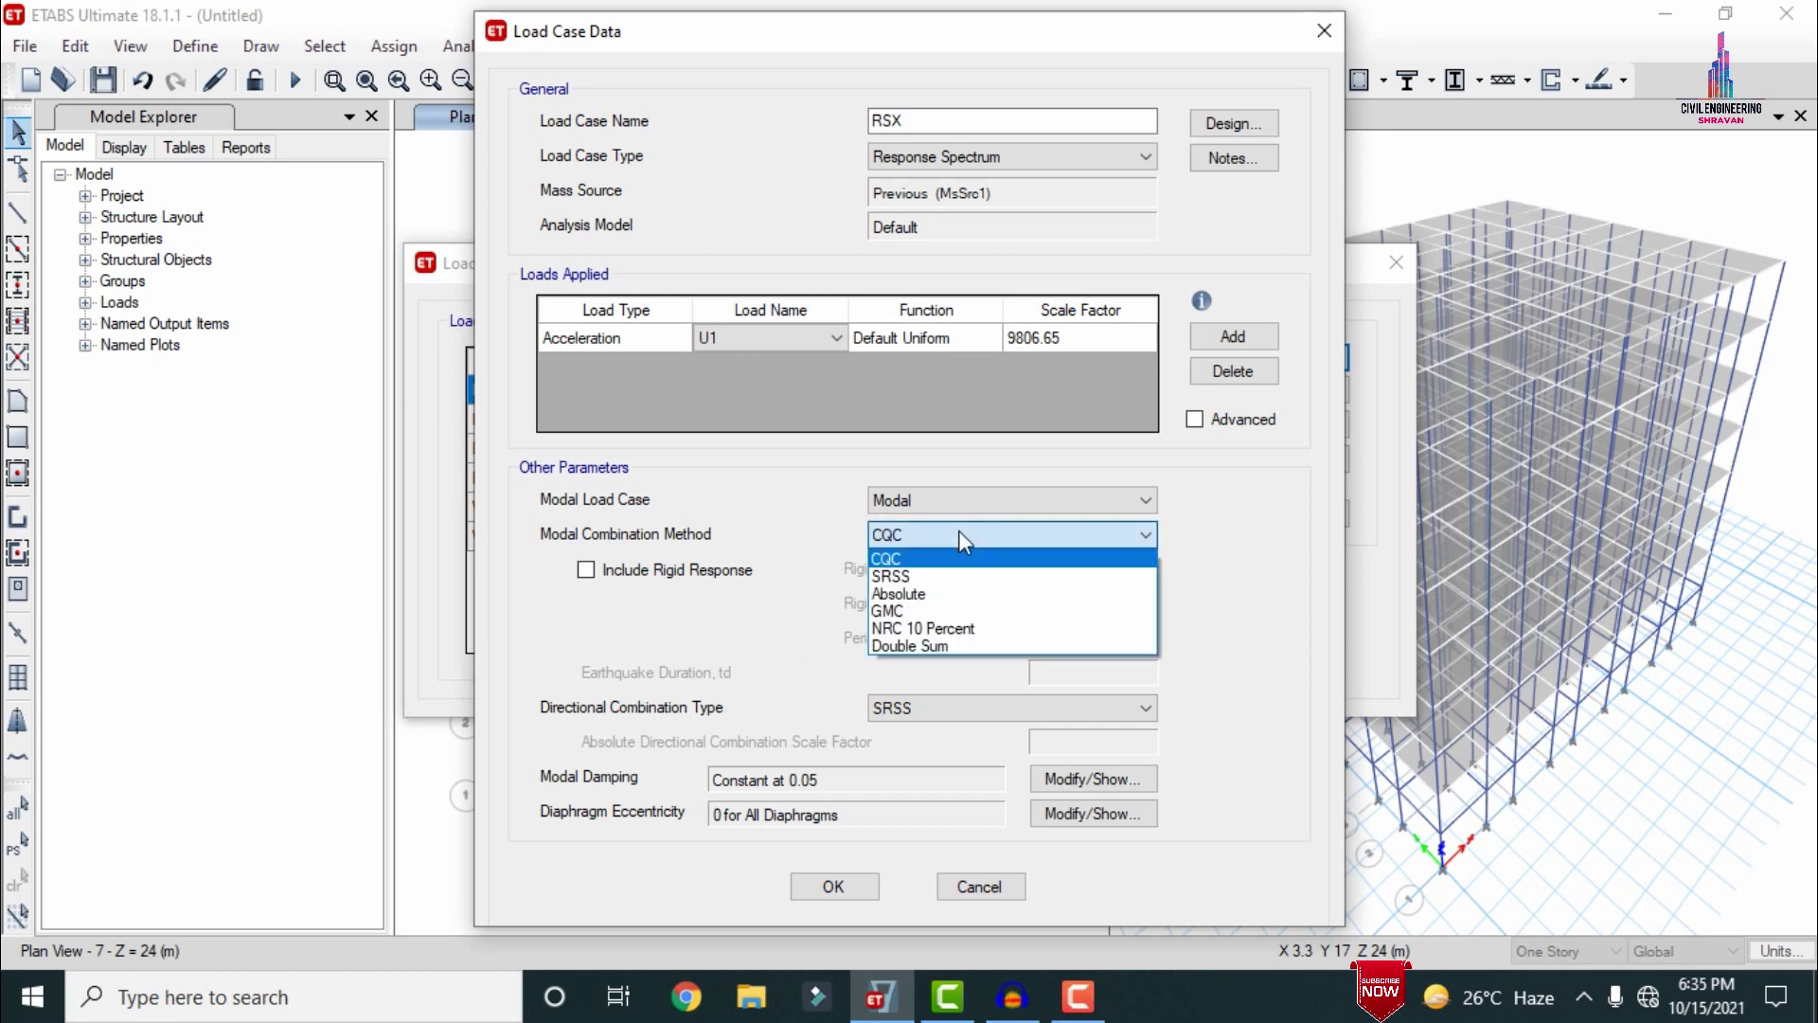
pyautogui.click(901, 559)
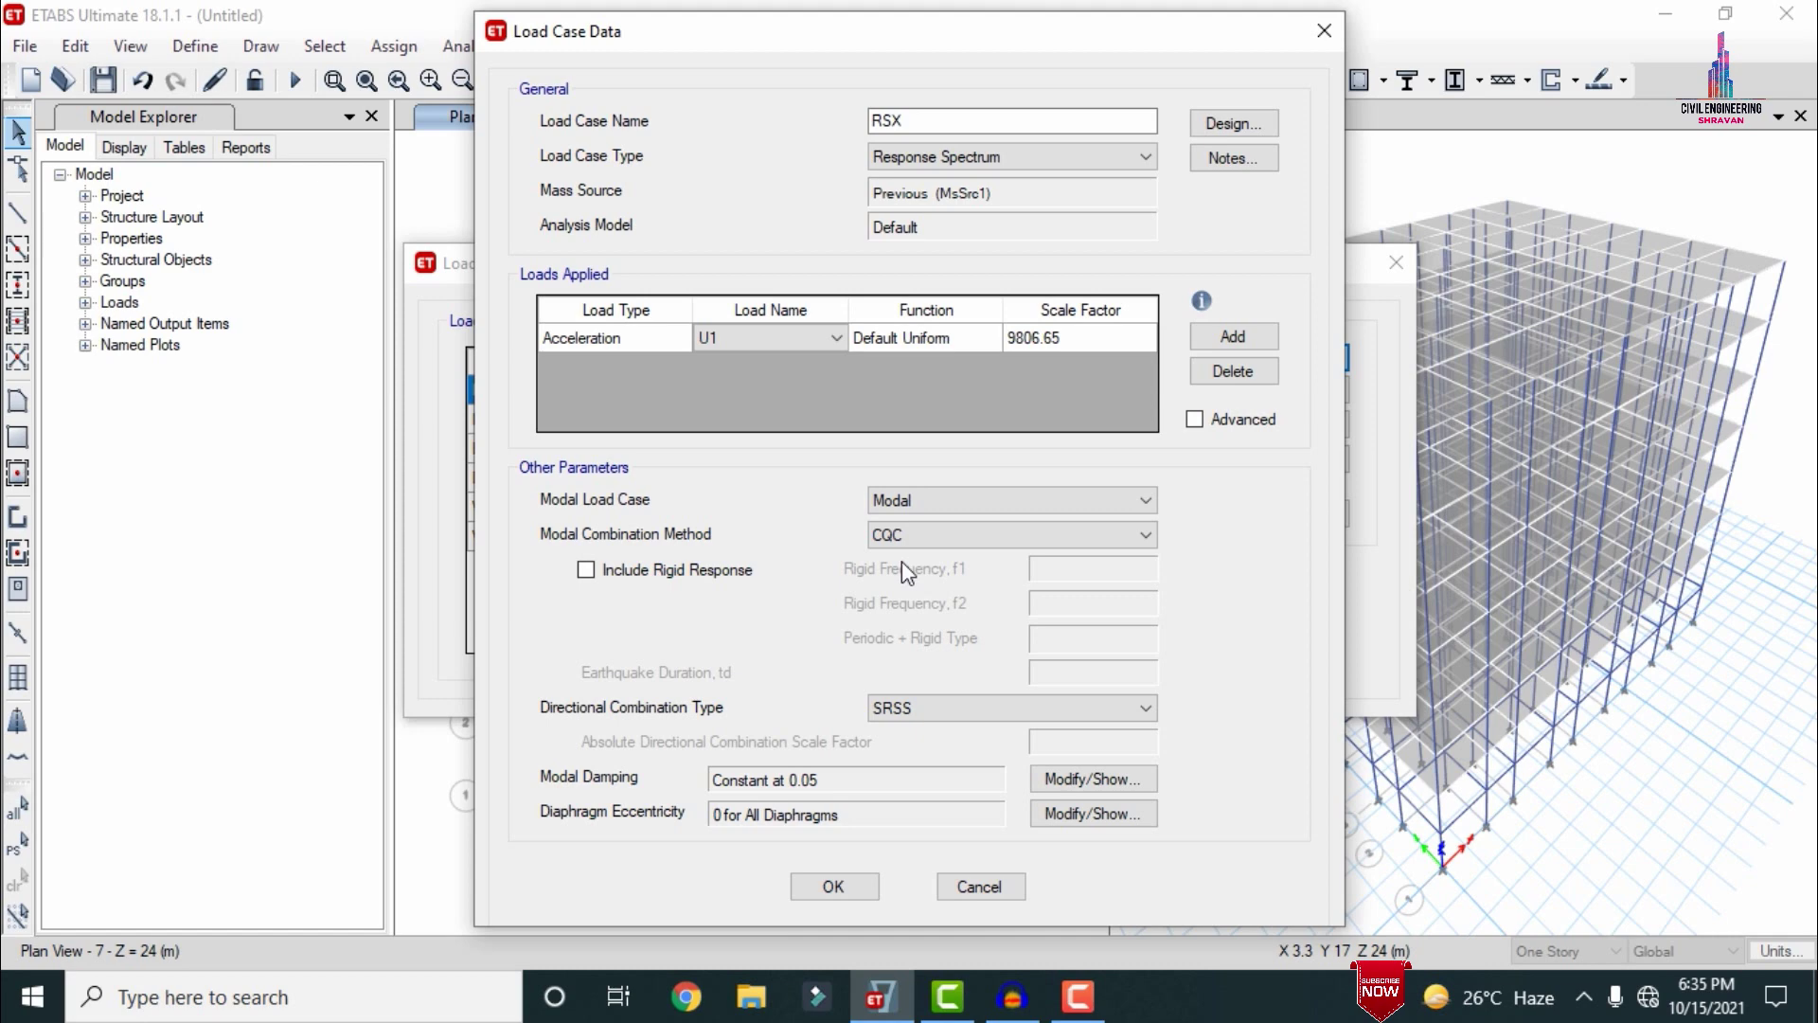
pyautogui.click(832, 887)
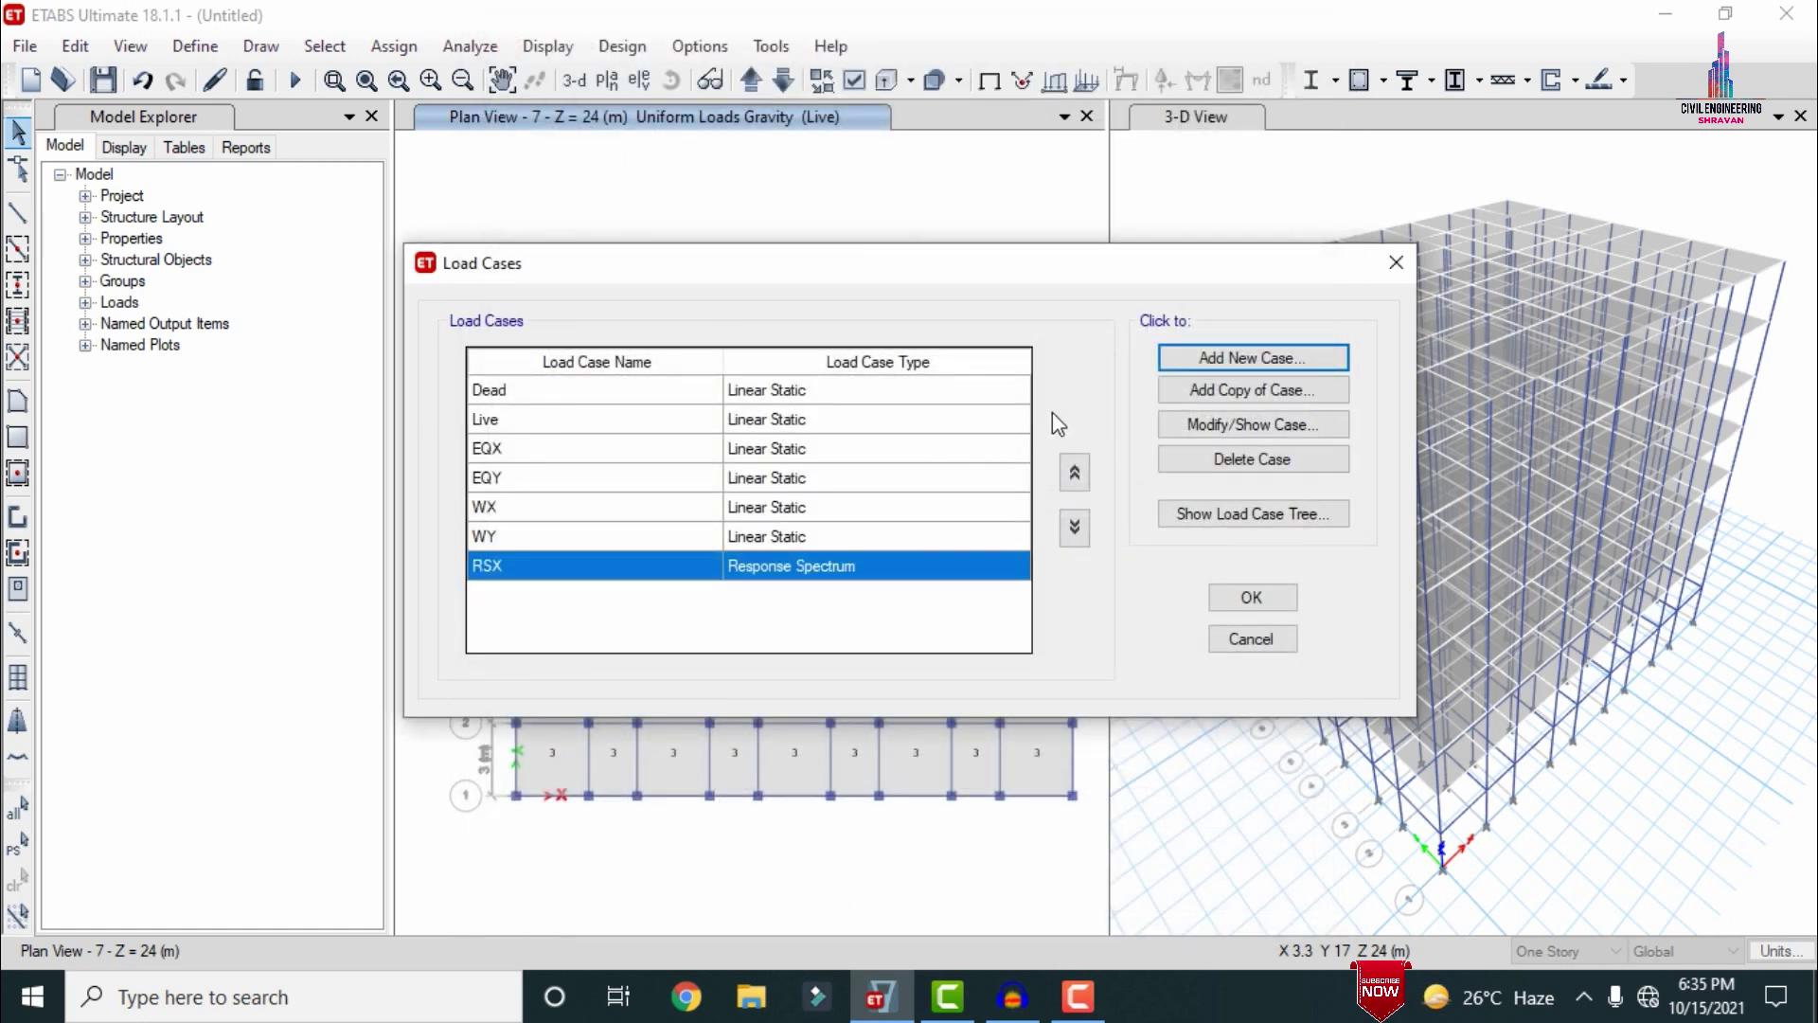
# Step: Create another load case named RSY of type Response Spectrum
pyautogui.click(1213, 360)
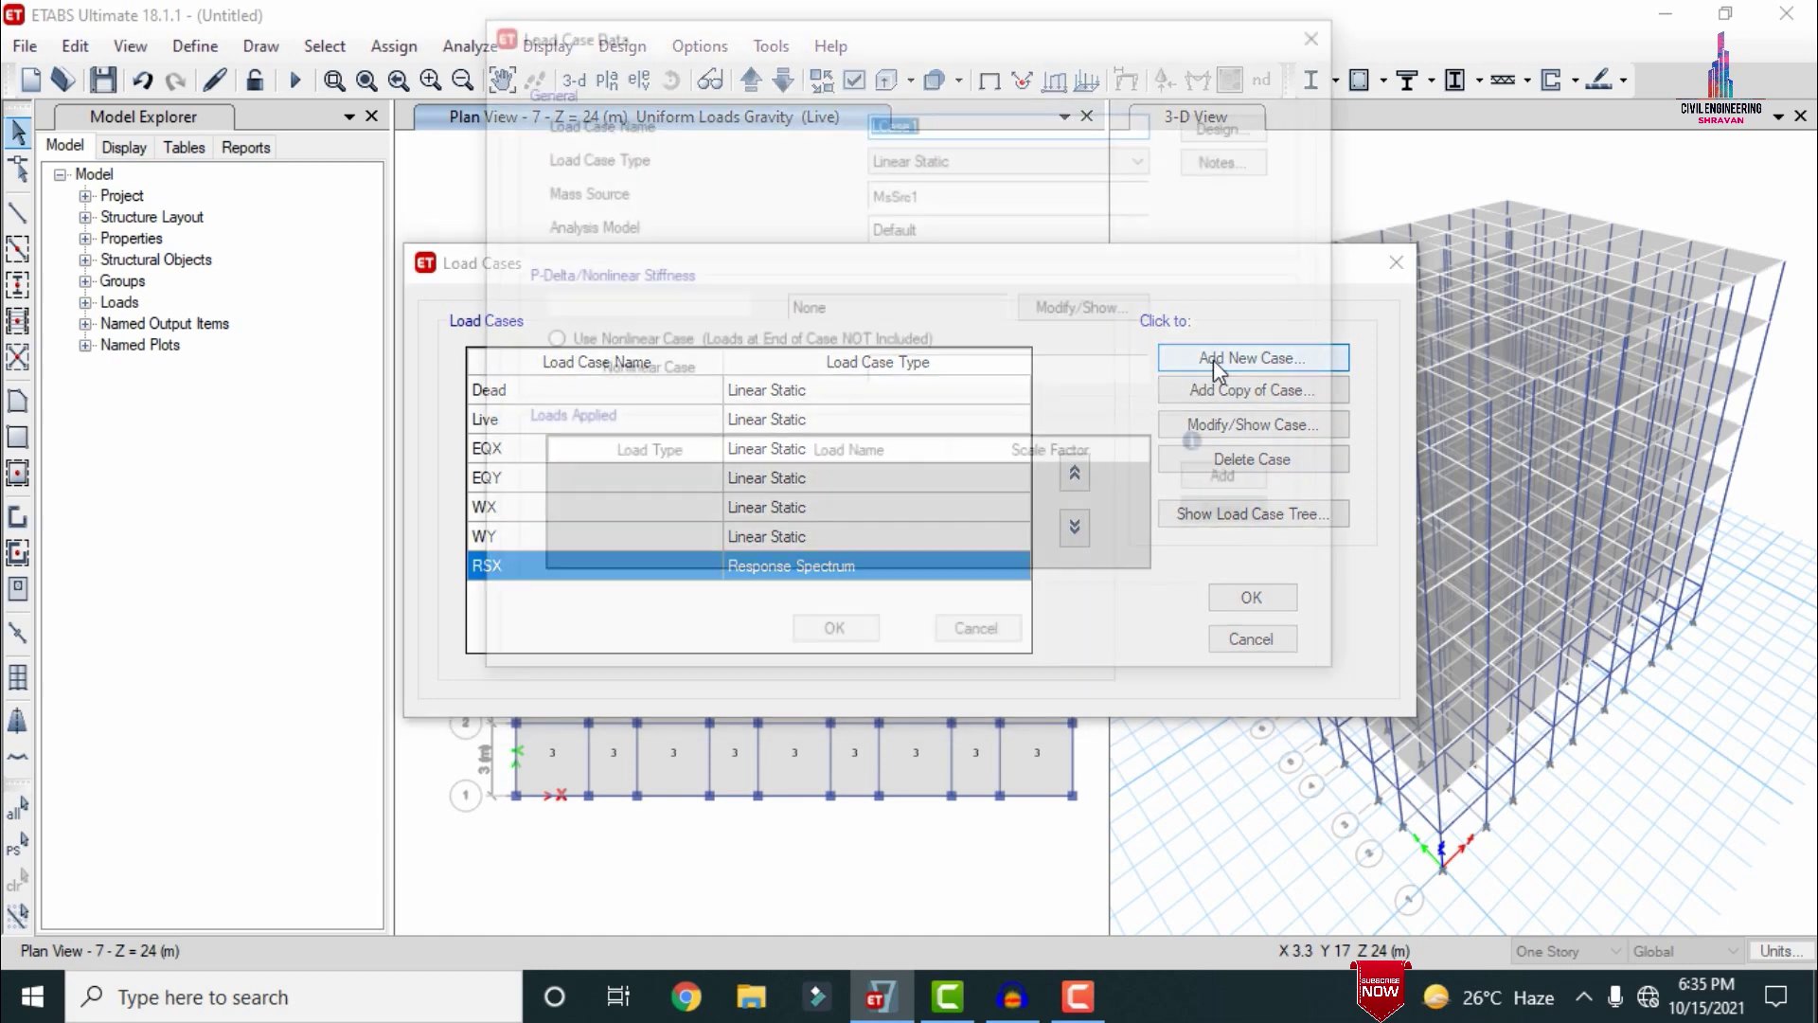
pyautogui.write('RSY')
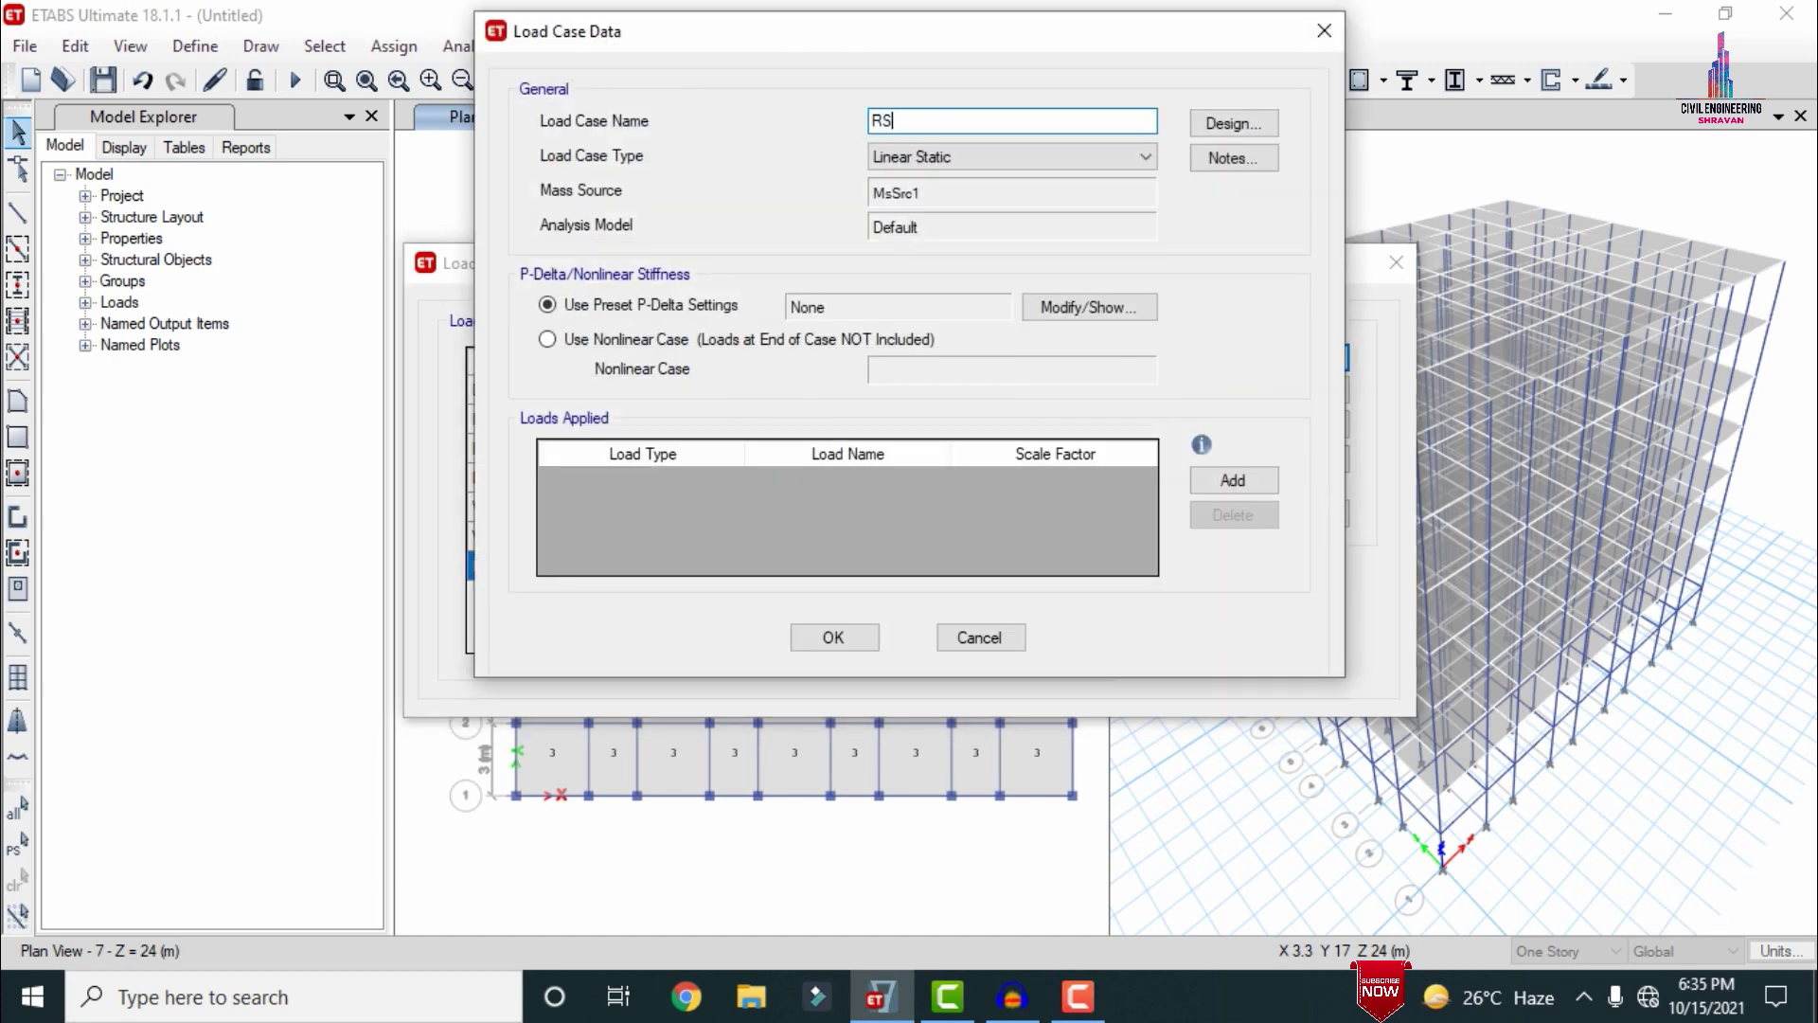
pyautogui.click(1005, 146)
pyautogui.click(935, 233)
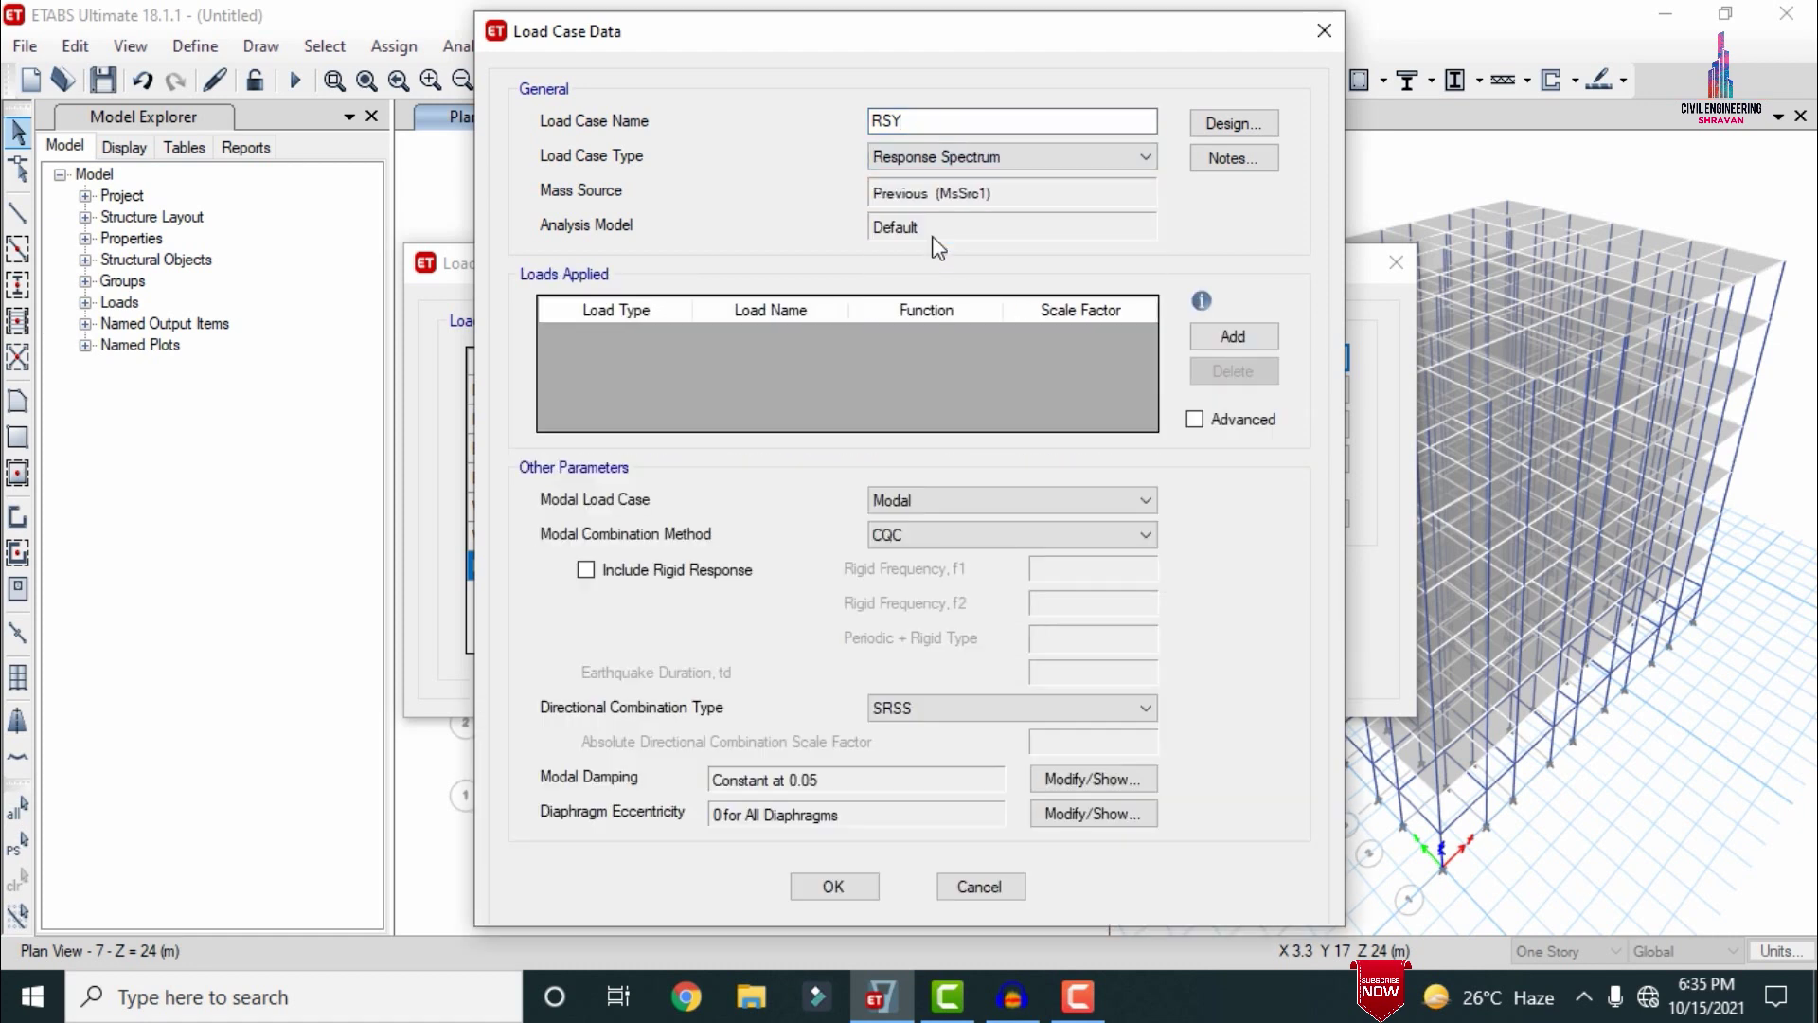
# Step: Add an Acceleration load in direction U2 to RSY, save the case and accept the load case list
pyautogui.click(1232, 337)
pyautogui.click(731, 337)
pyautogui.click(731, 337)
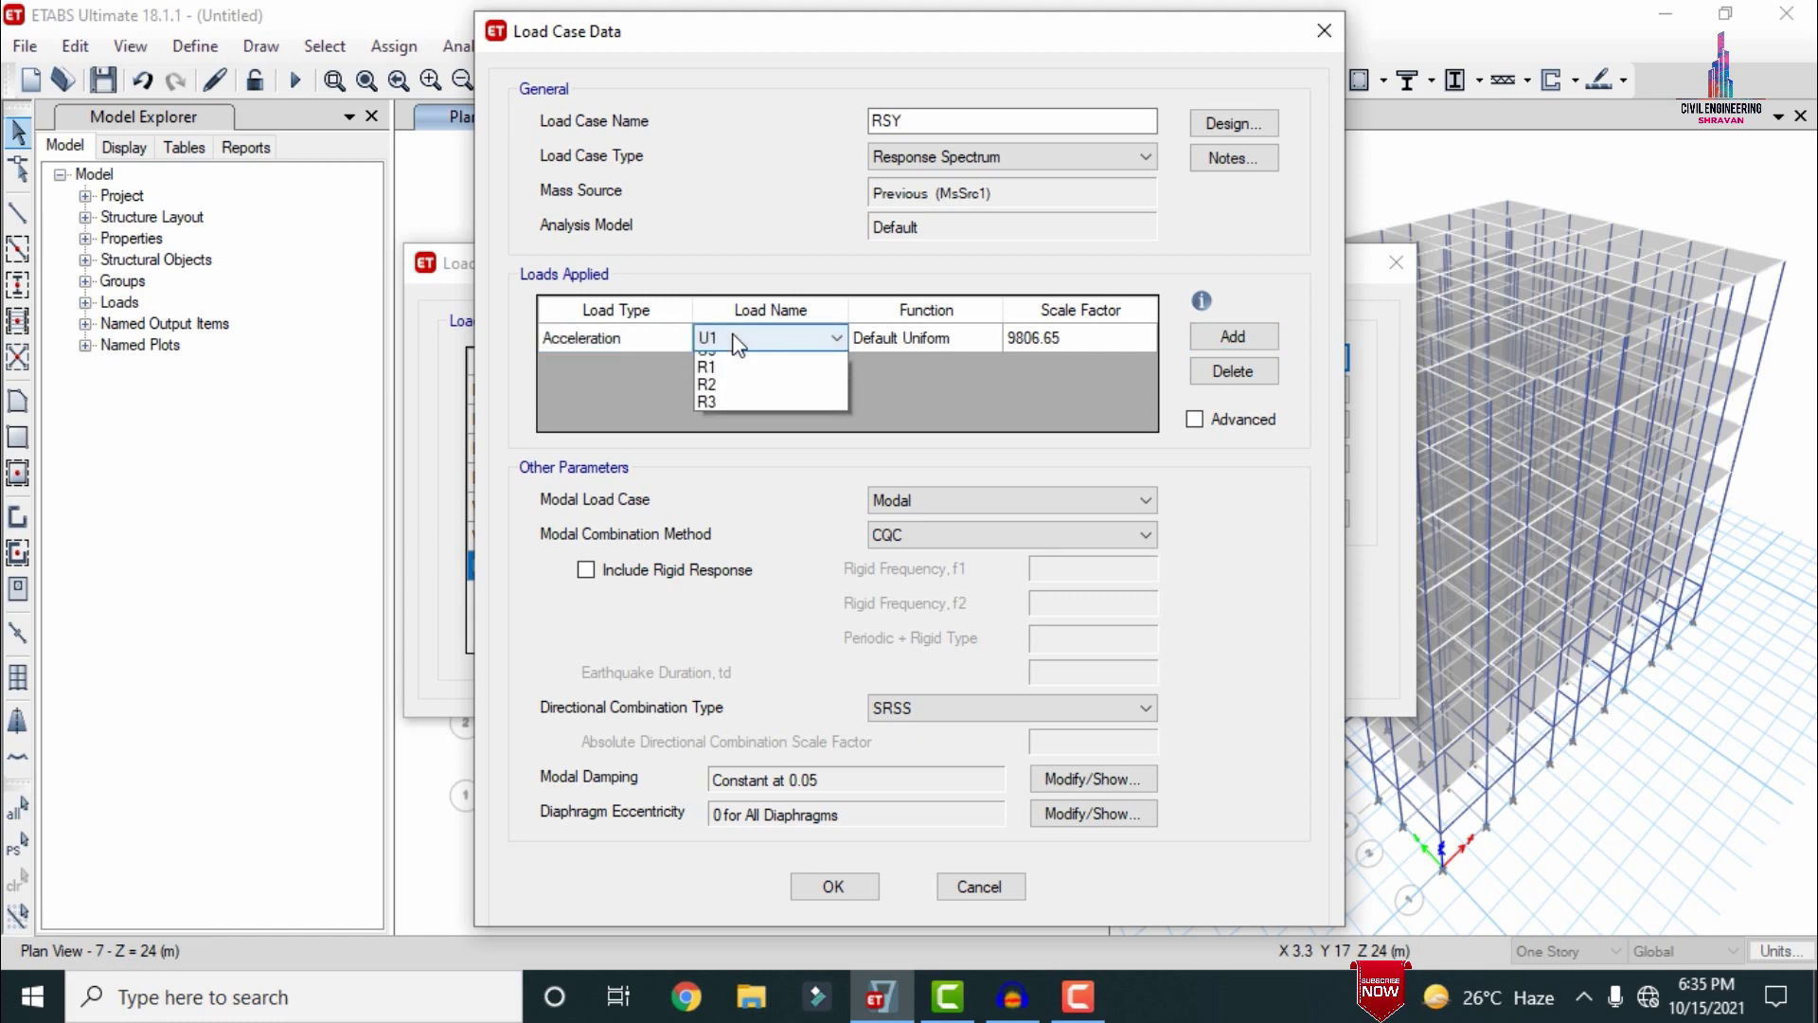
pyautogui.click(723, 376)
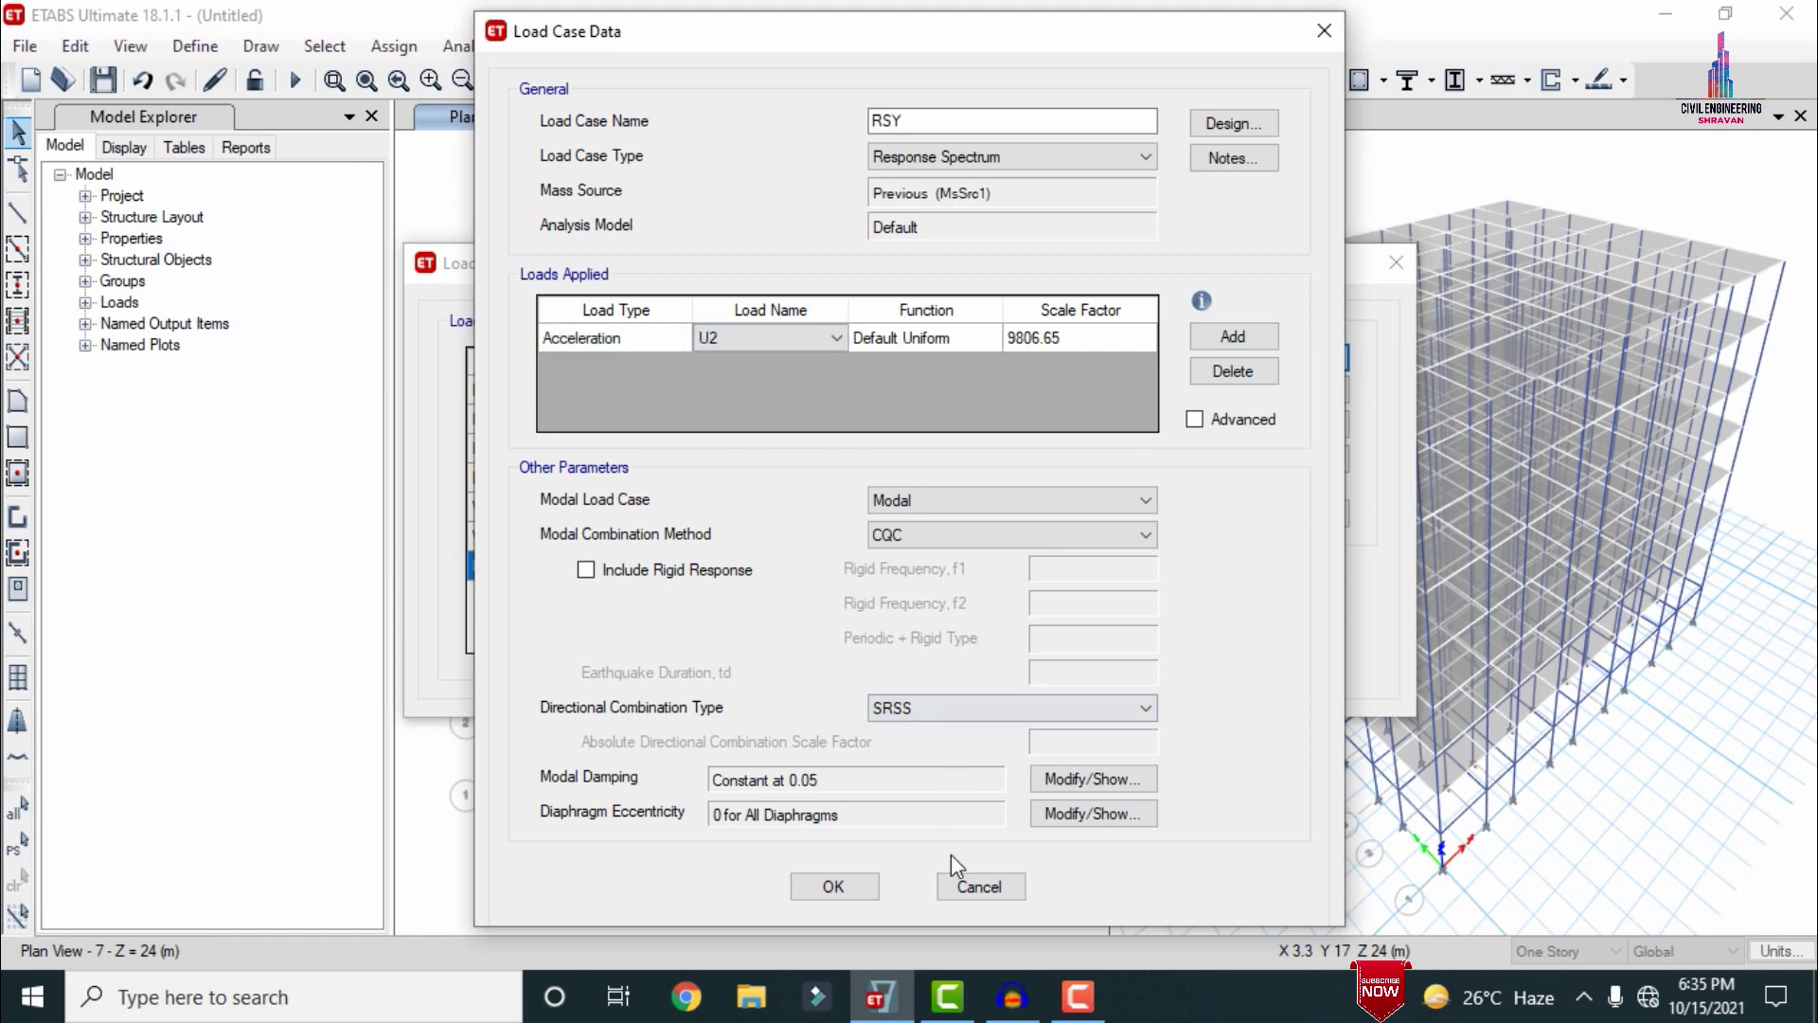
pyautogui.click(833, 887)
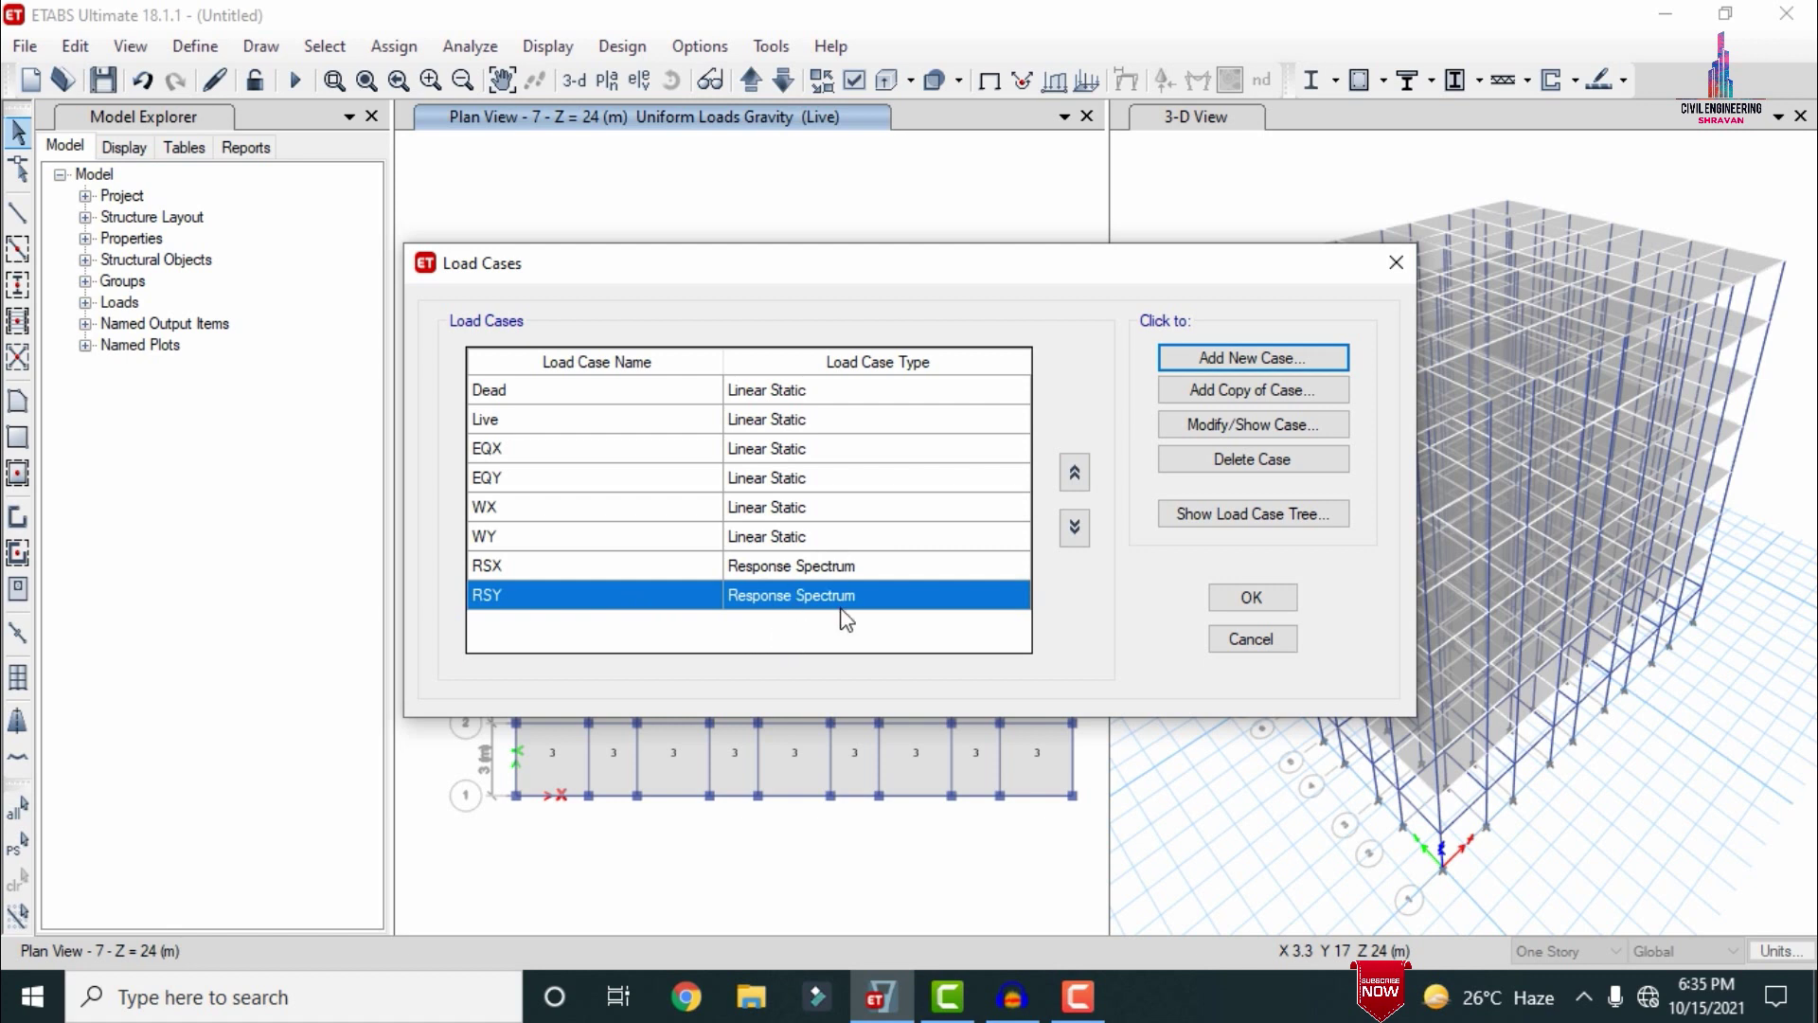
pyautogui.click(1258, 600)
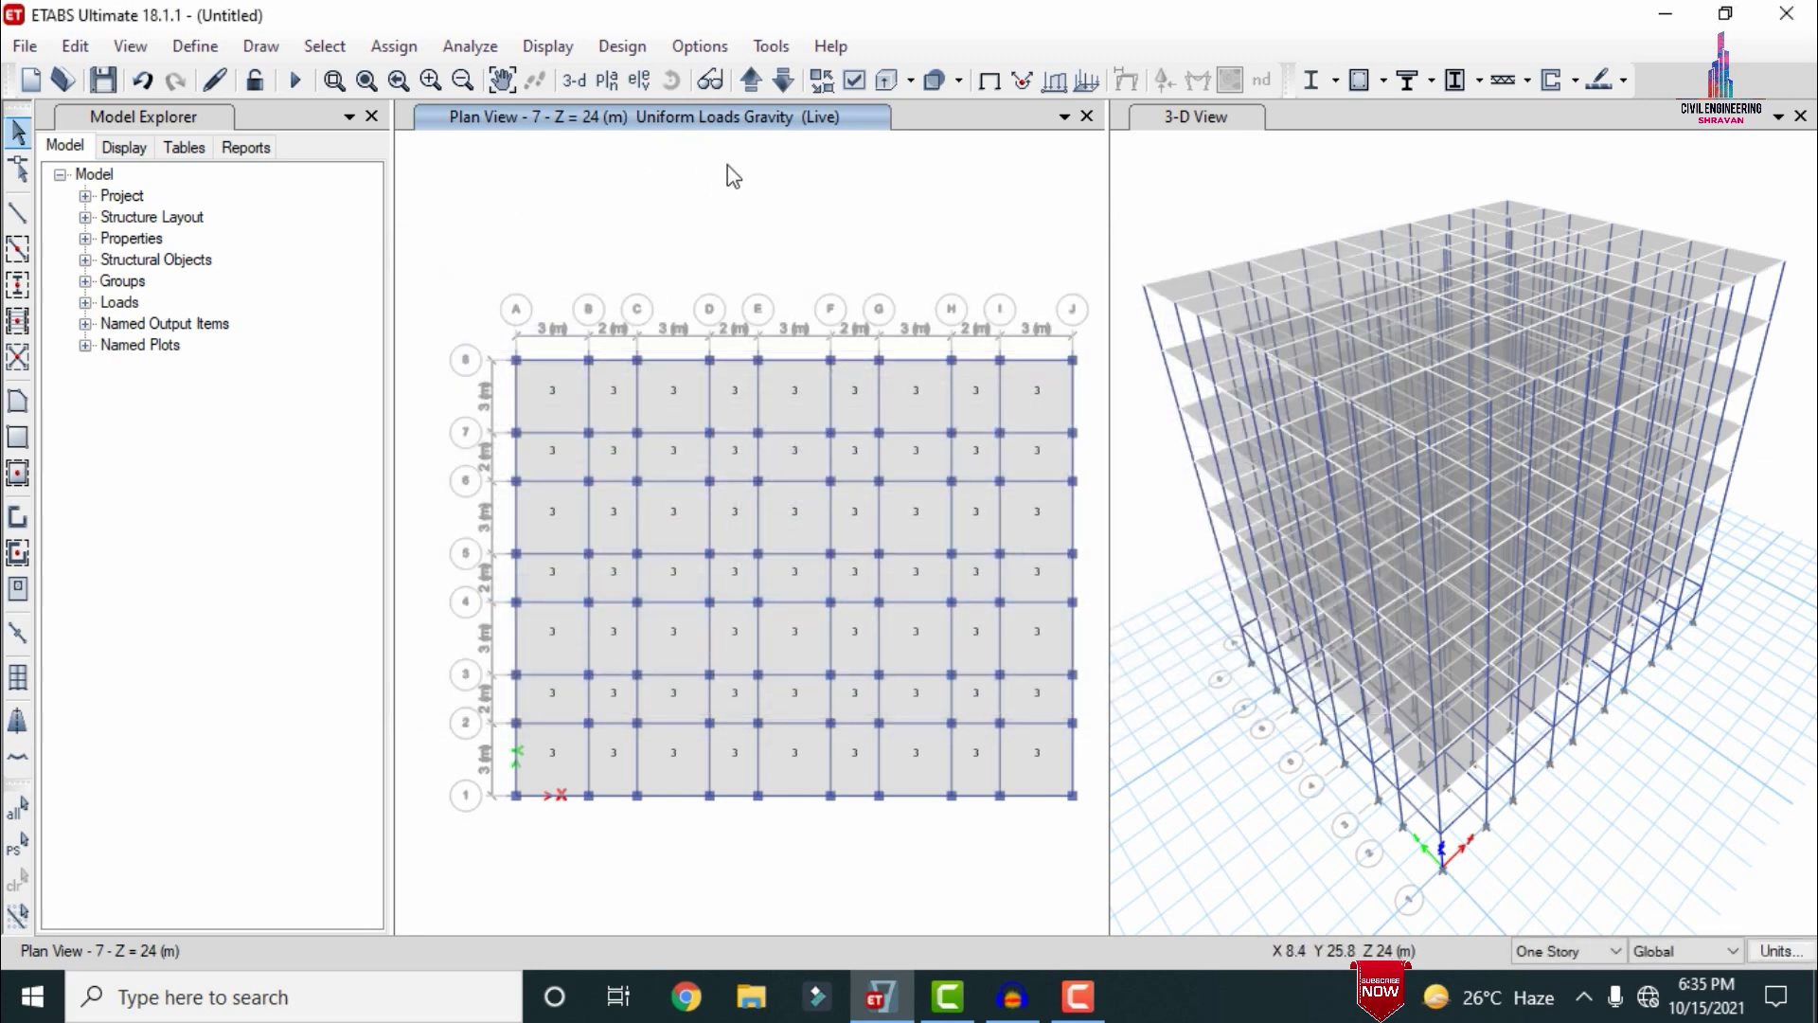
# Step: Select all joints in the Base plan and assign them fixed restraints in all translations and rotations
pyautogui.click(746, 88)
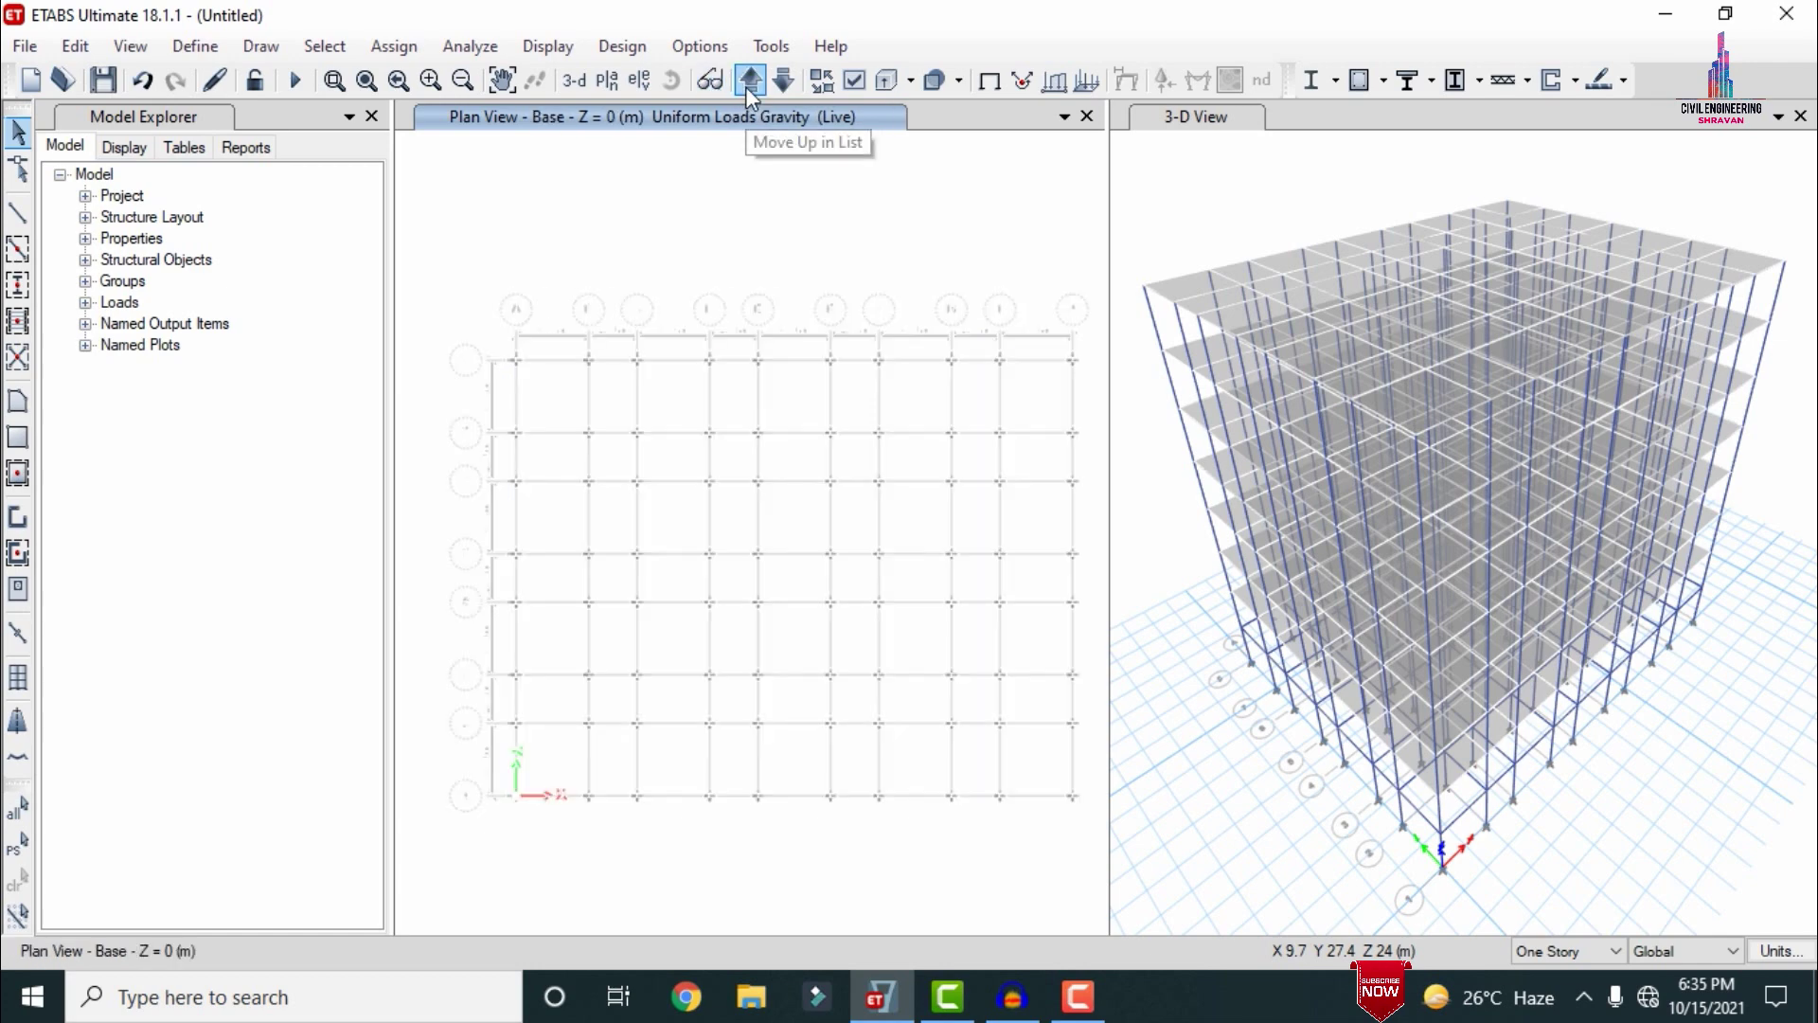
pyautogui.moveTo(555, 381); pyautogui.dragTo(1106, 854)
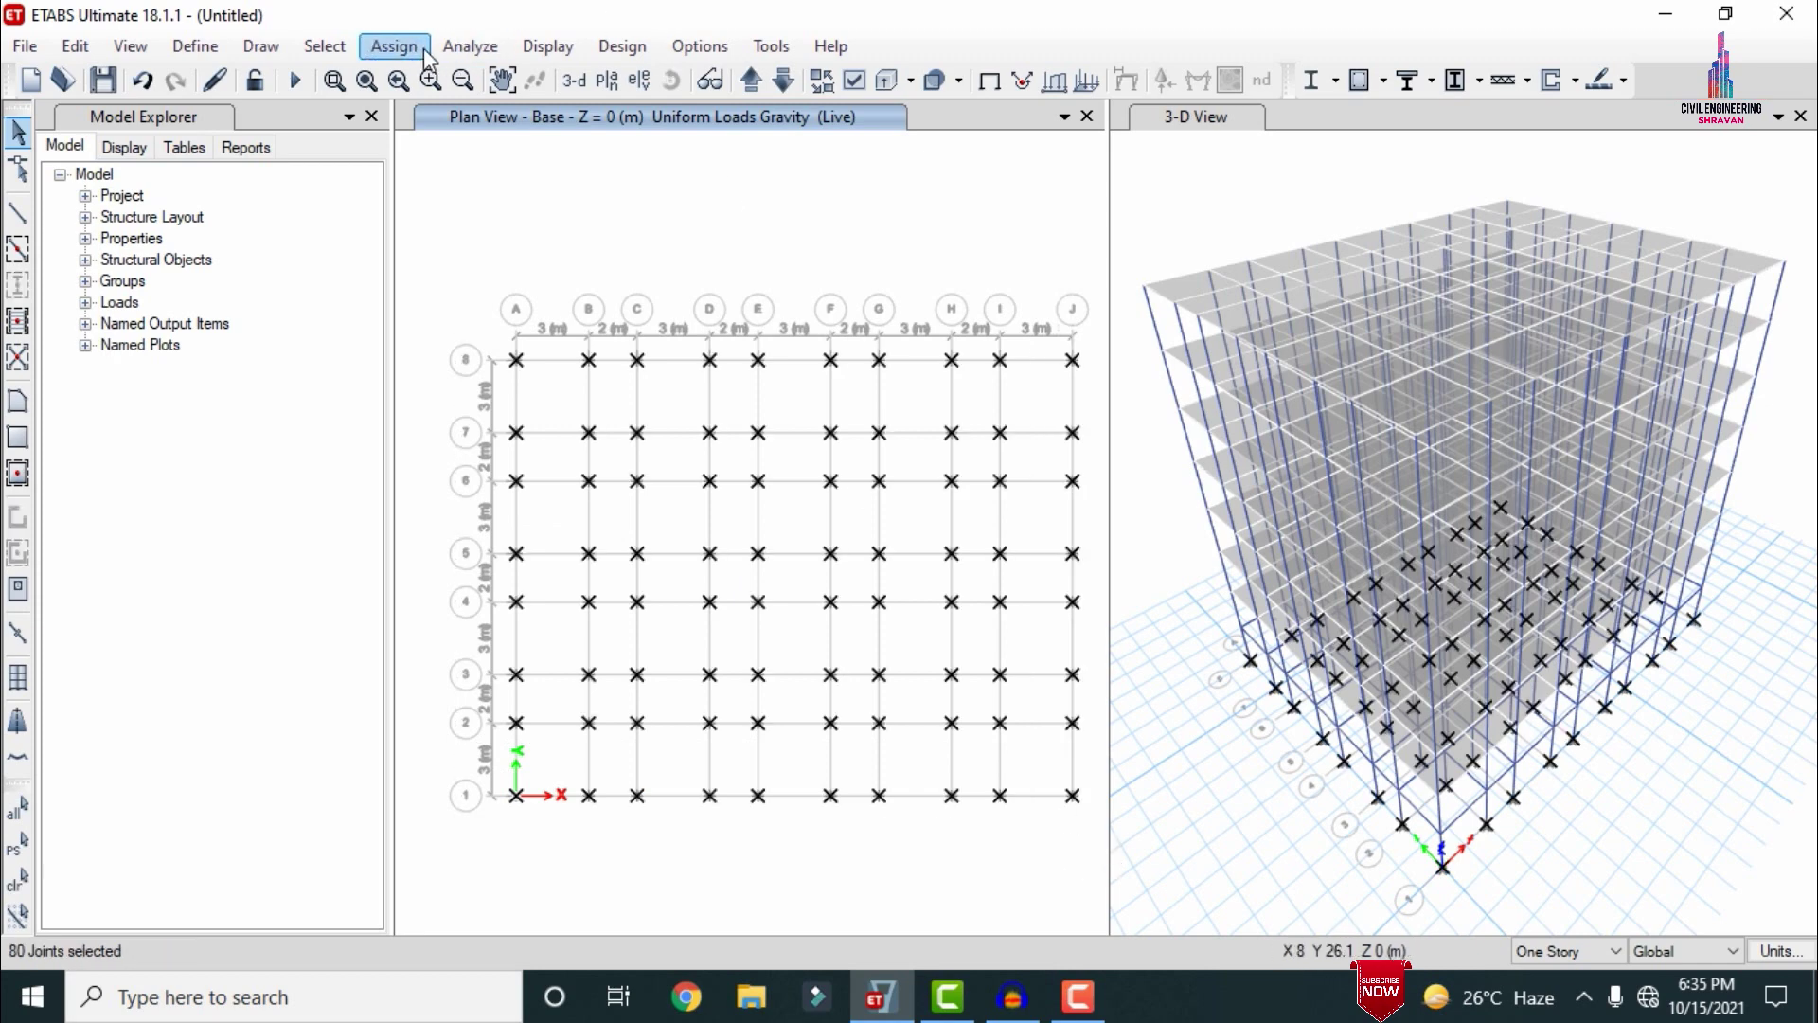
pyautogui.click(393, 46)
pyautogui.click(470, 46)
pyautogui.moveTo(394, 46)
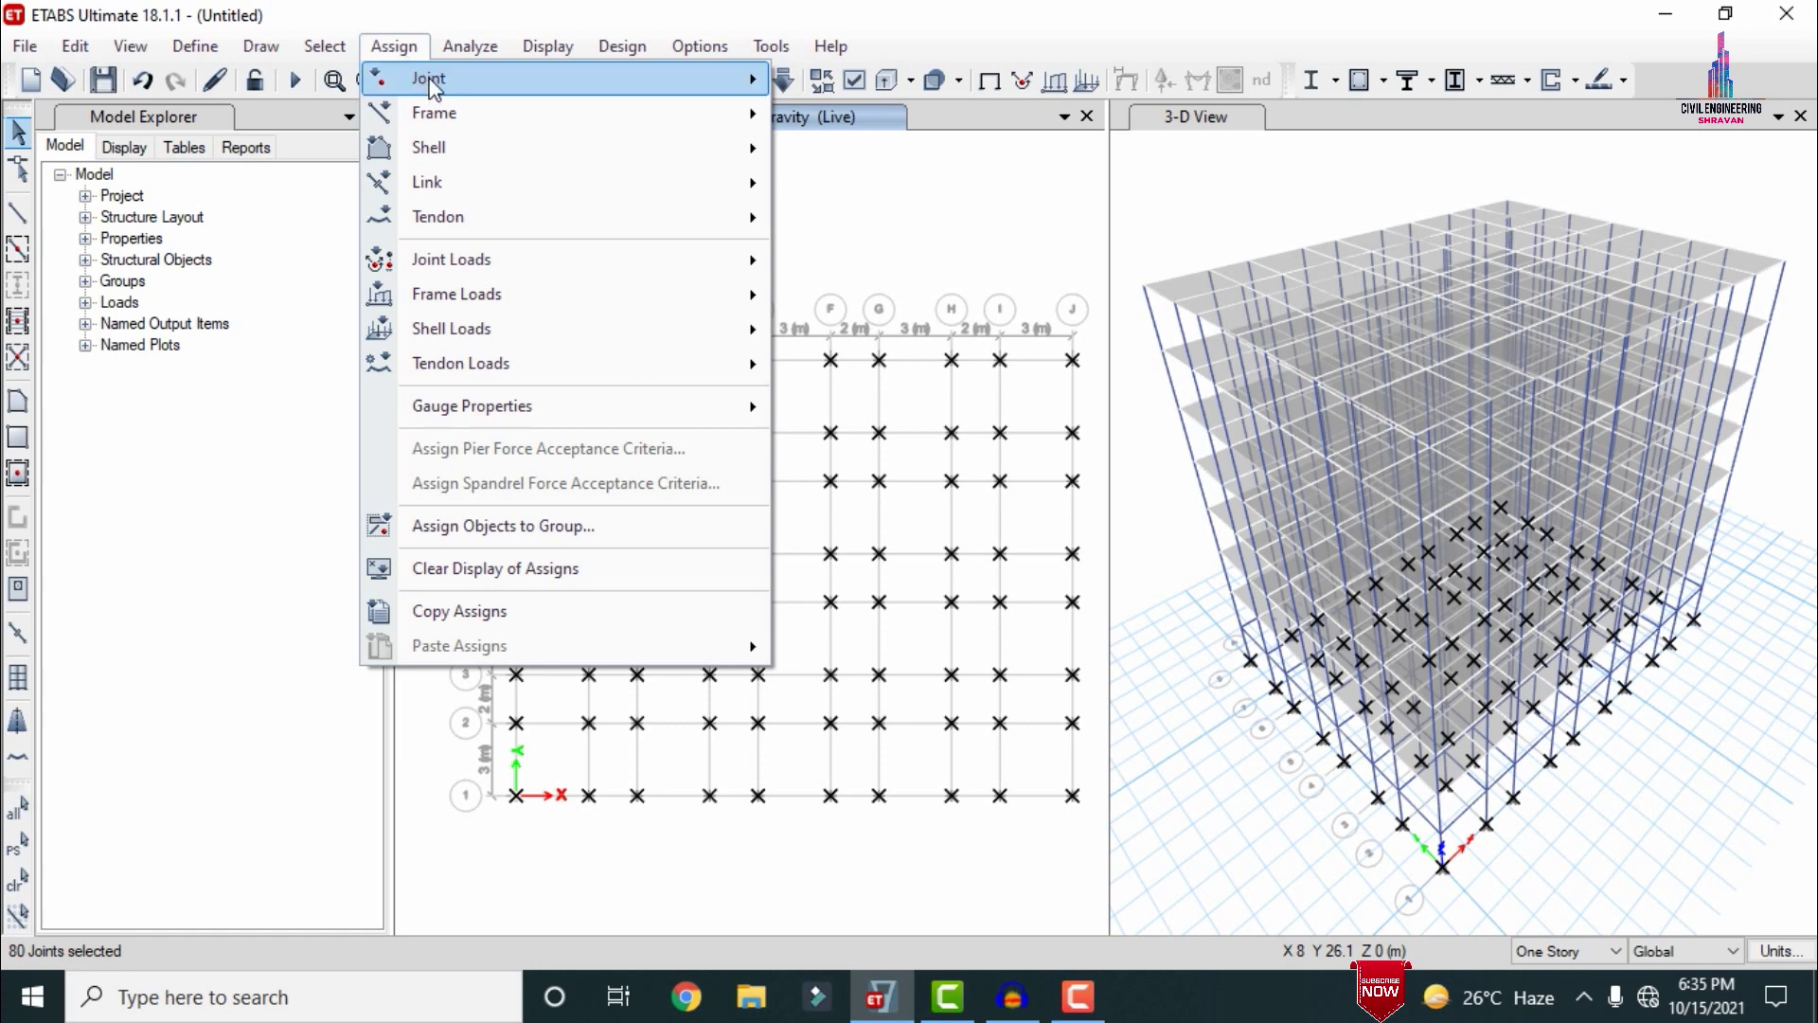
pyautogui.moveTo(431, 79)
pyautogui.click(895, 92)
pyautogui.click(810, 577)
pyautogui.click(1021, 644)
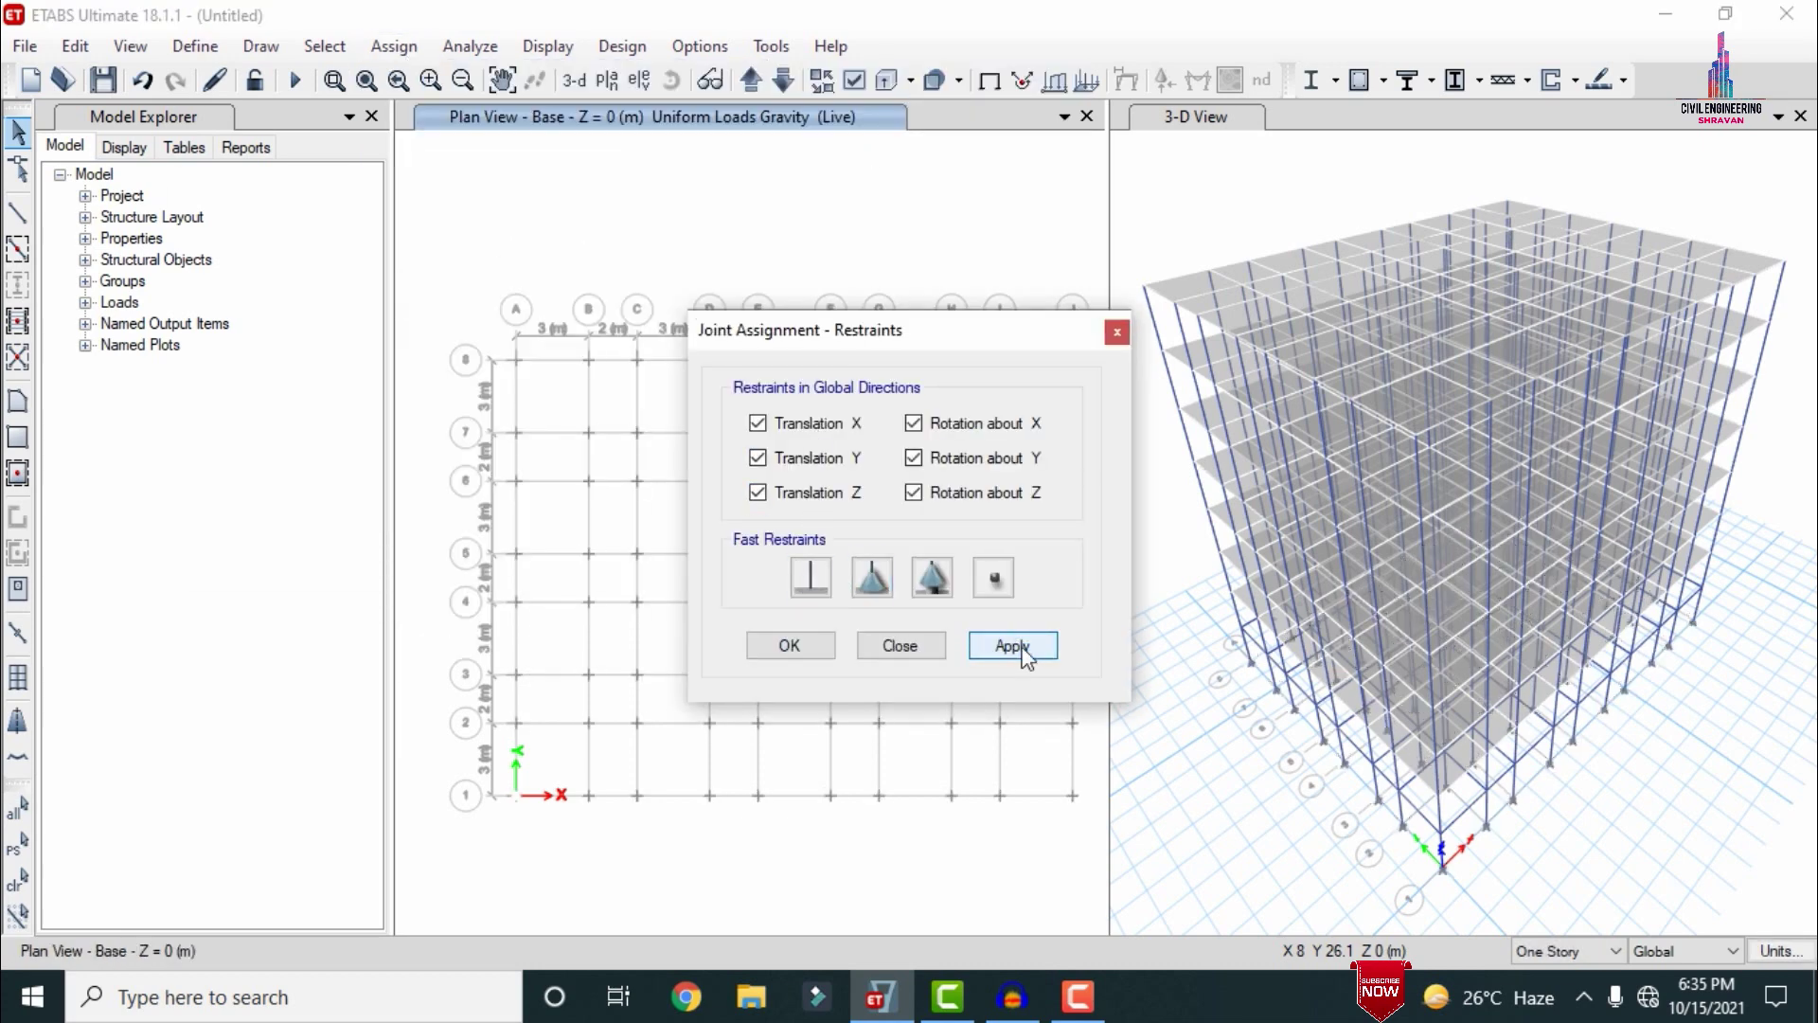
pyautogui.click(810, 644)
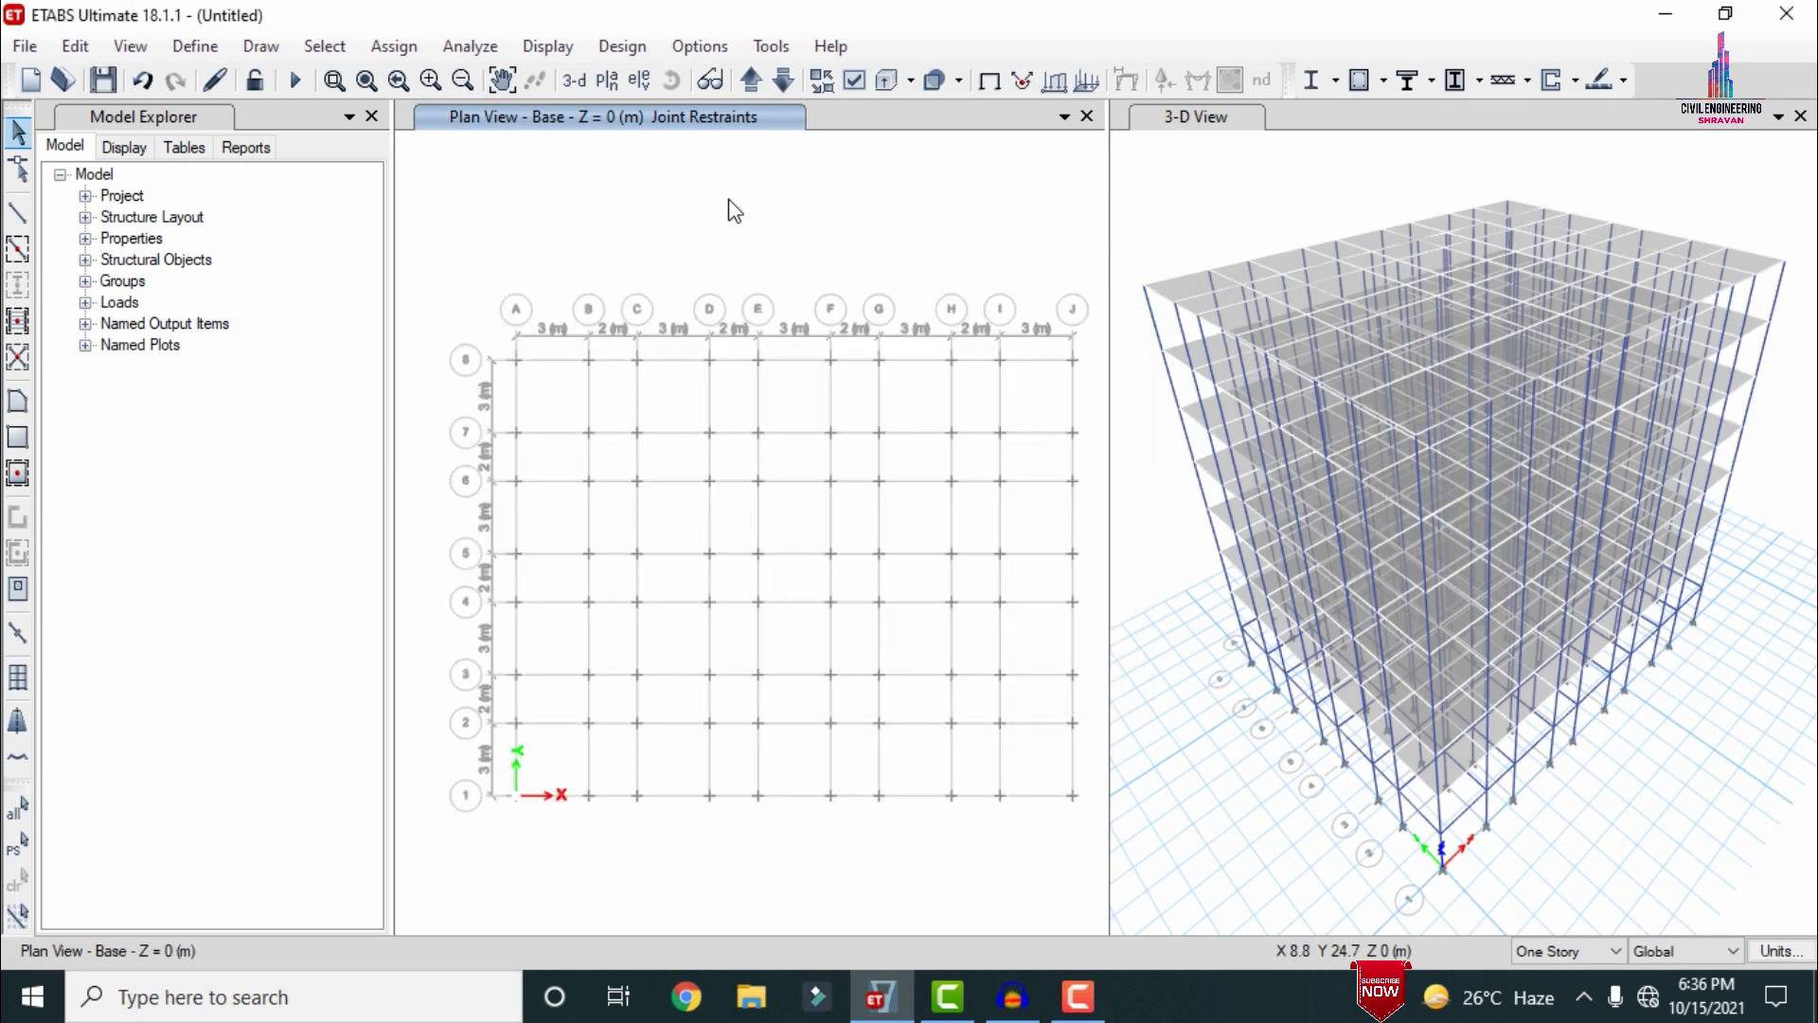
# Step: Select the entire model and assign diaphragm D1 to its joints
pyautogui.hotkey('ctrl', 'a')
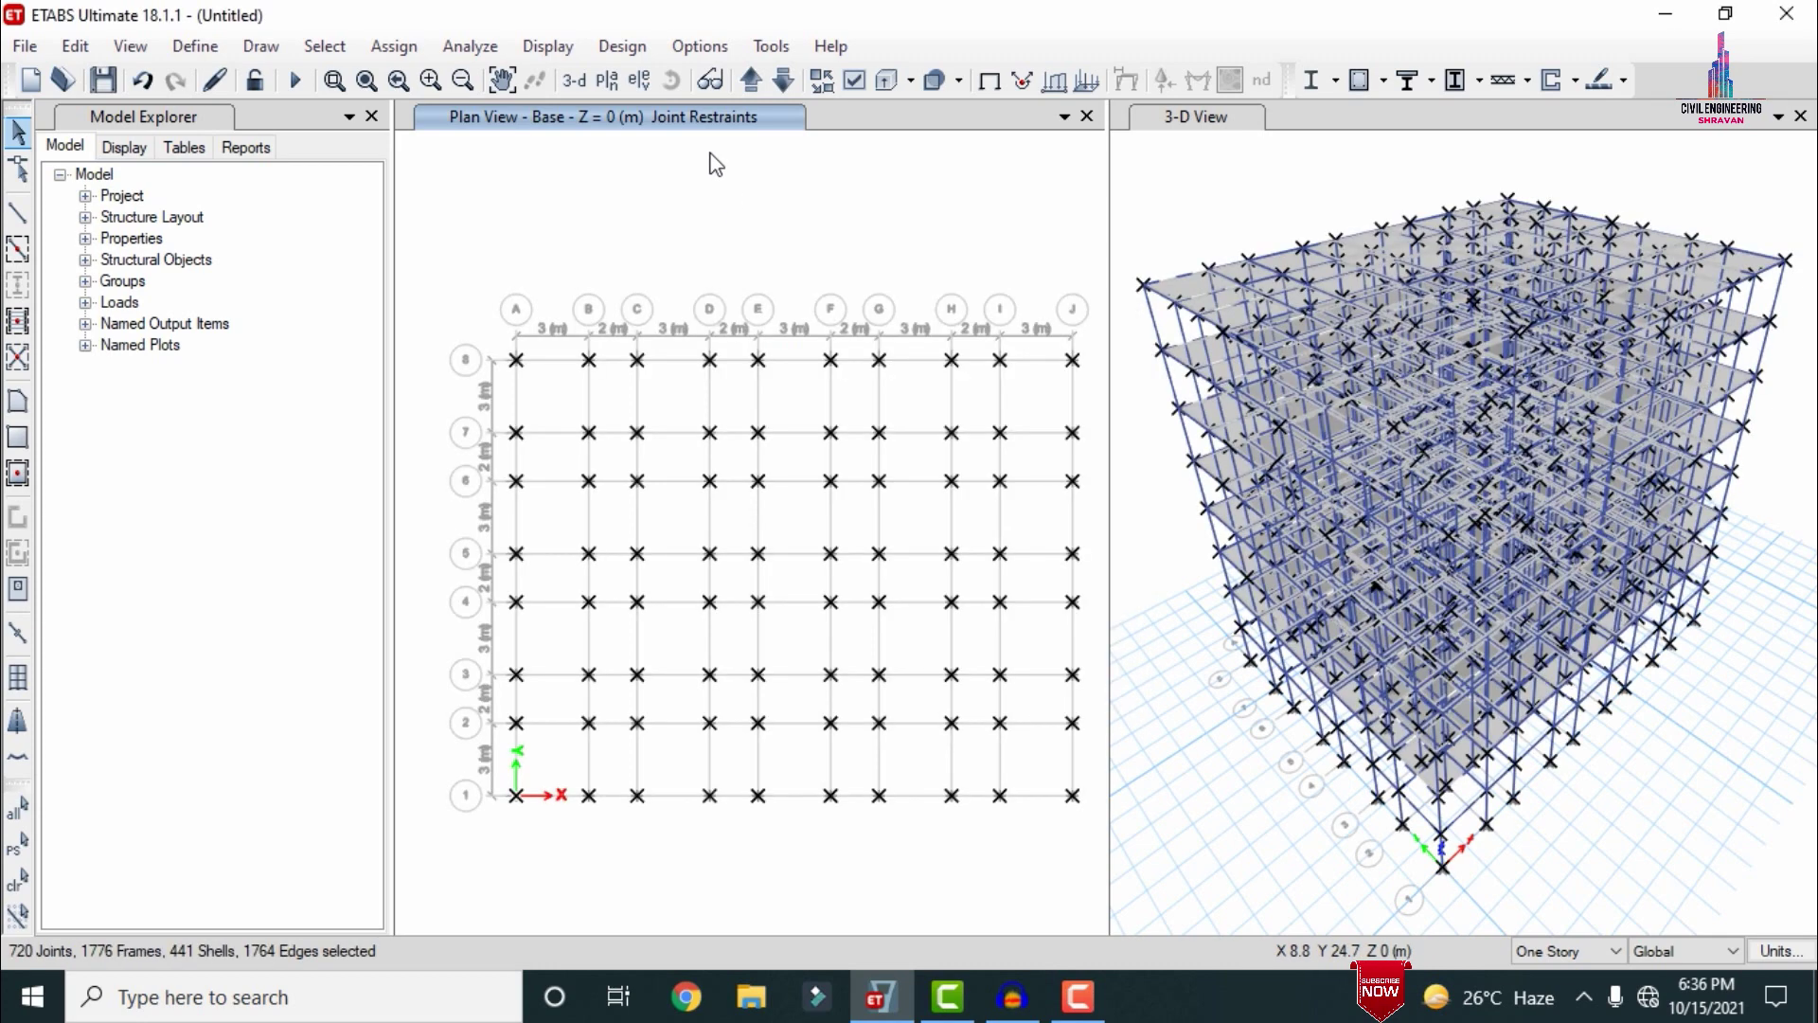
pyautogui.click(393, 46)
pyautogui.moveTo(434, 85)
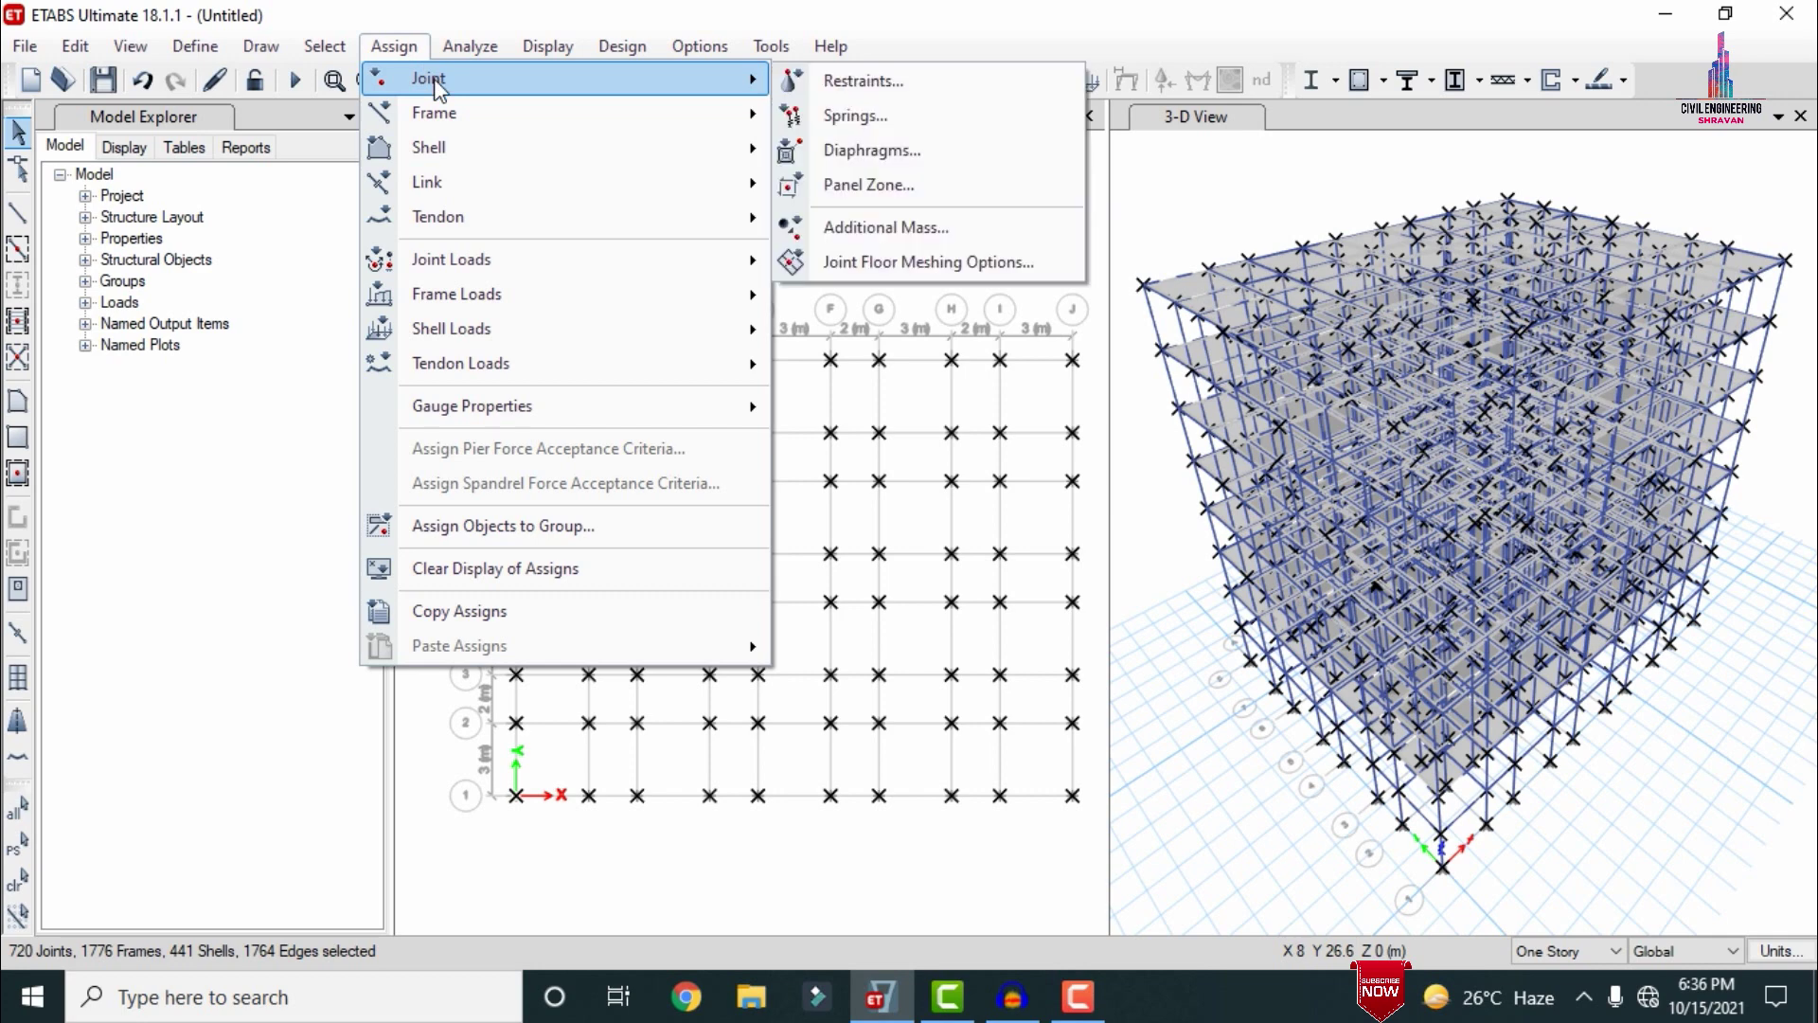
pyautogui.click(886, 152)
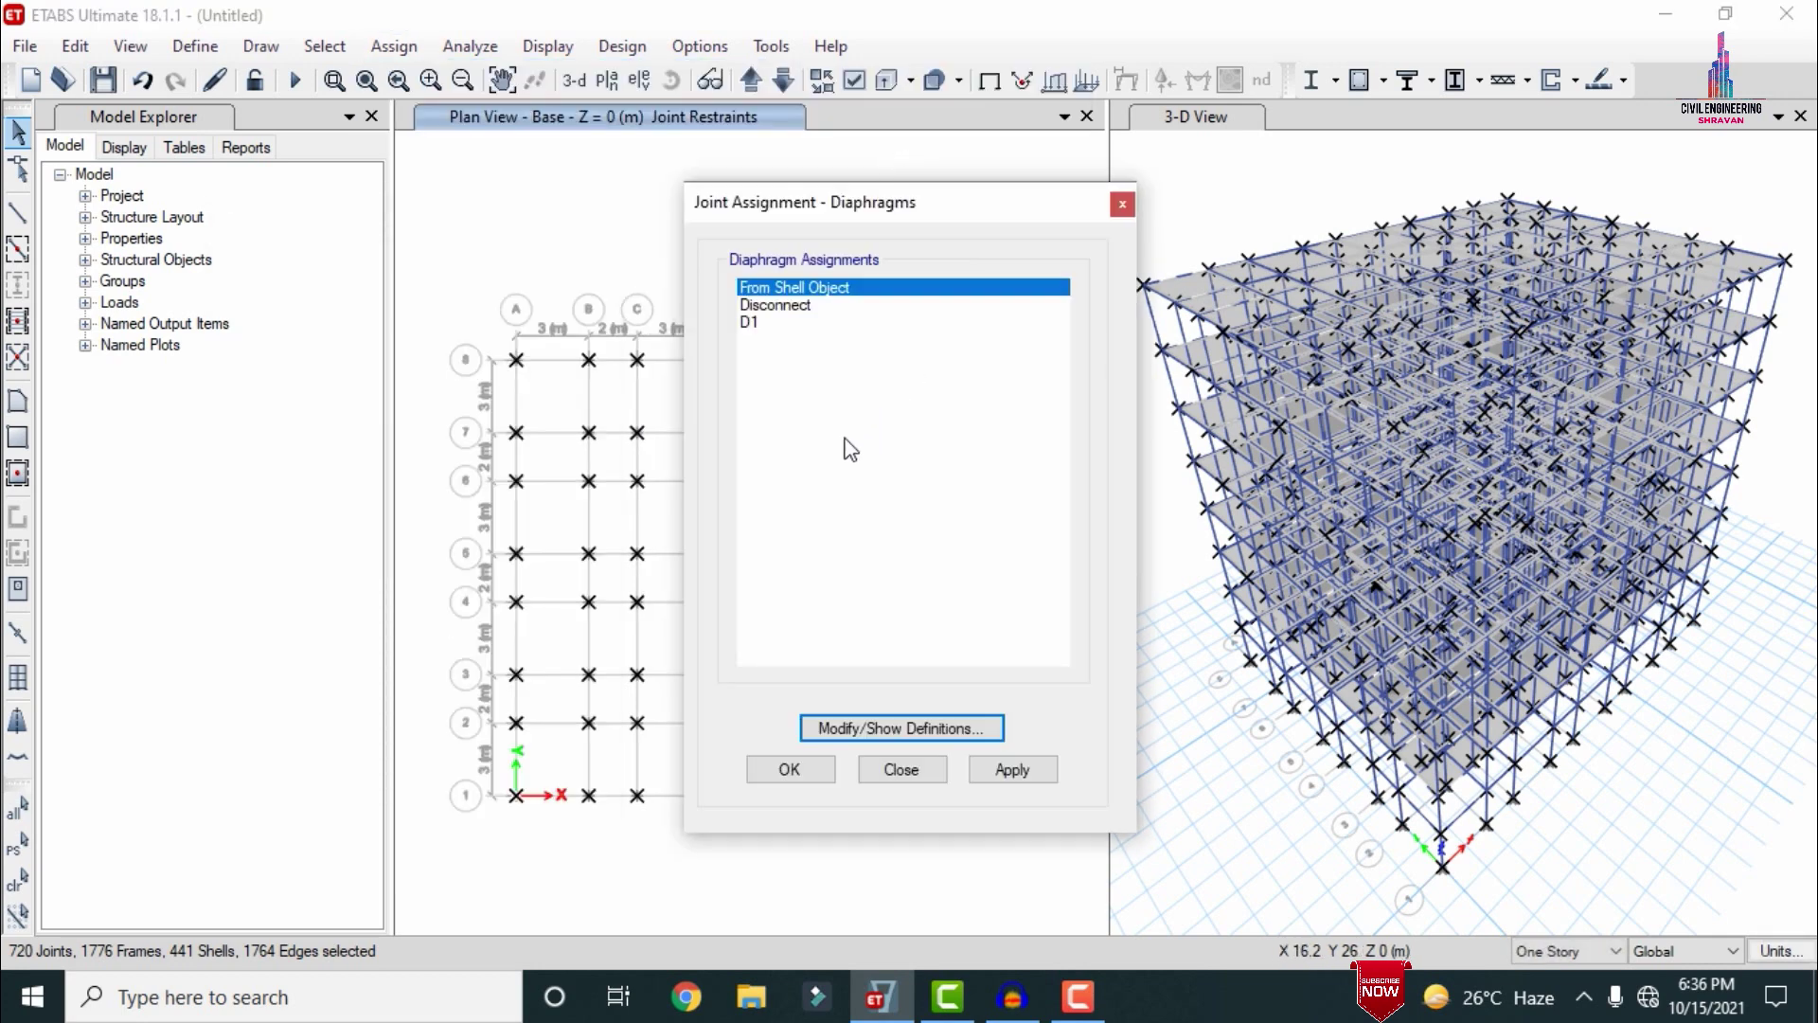
pyautogui.click(778, 324)
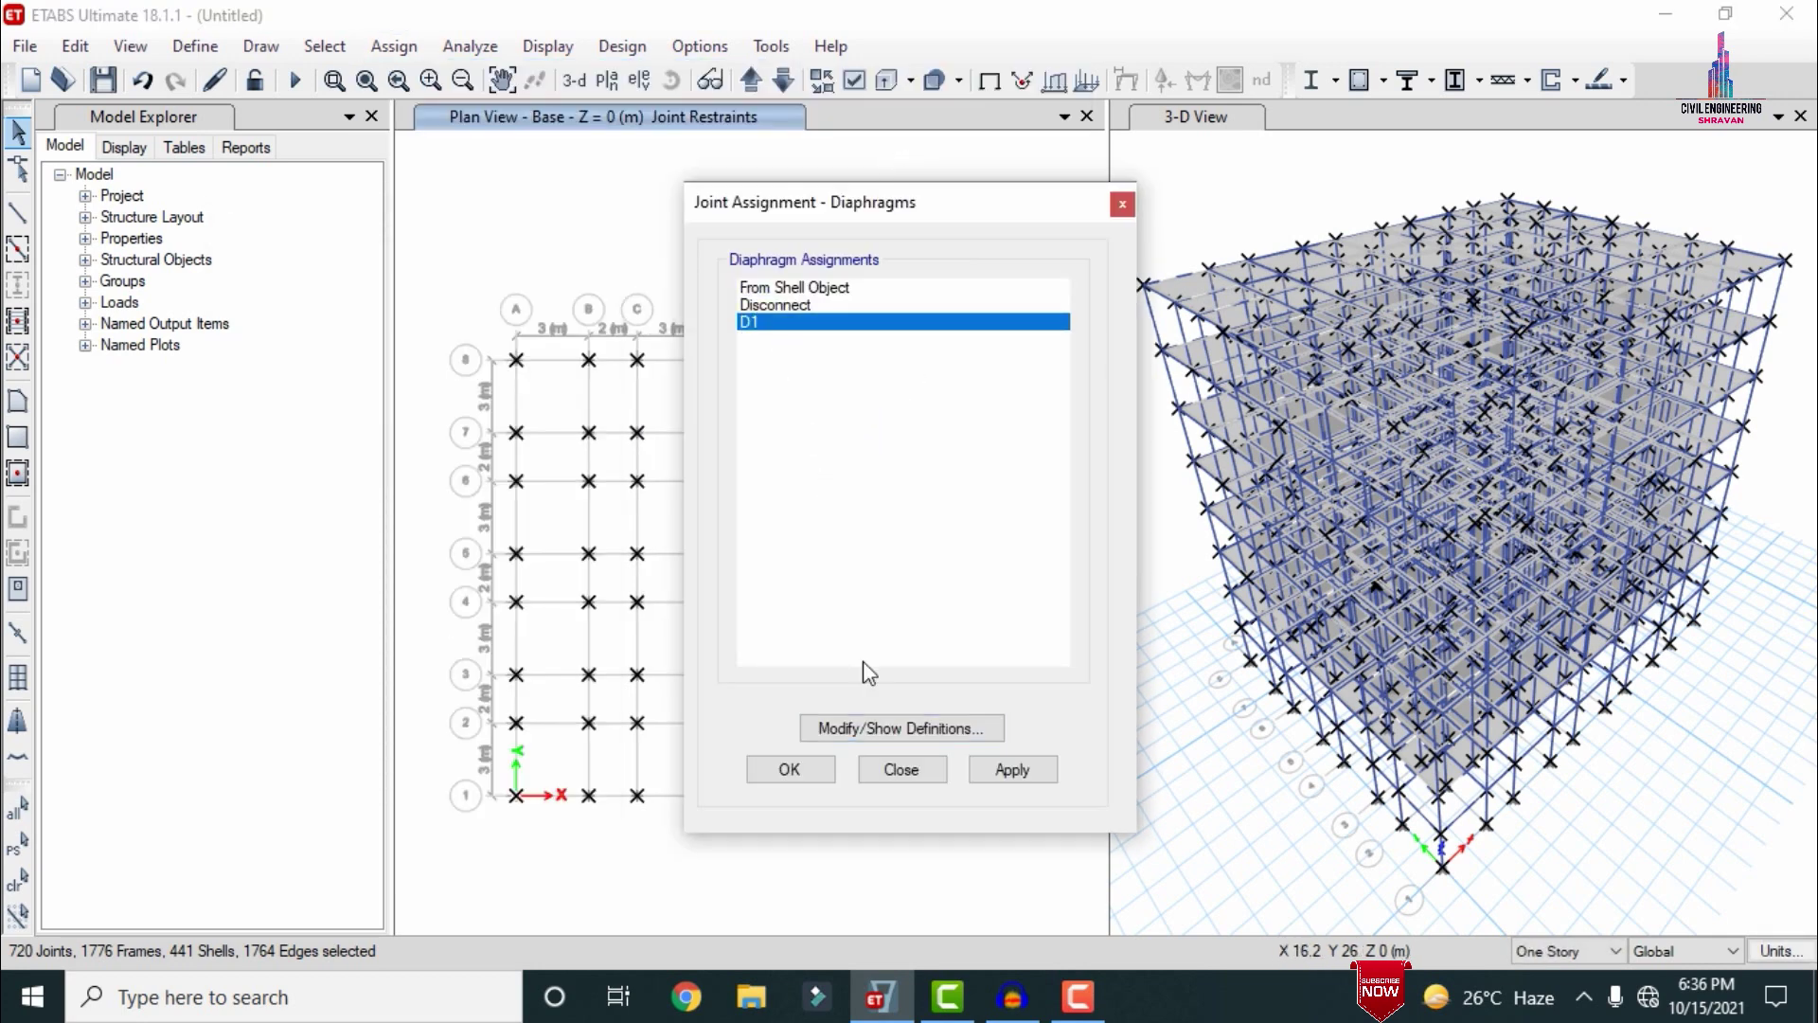
pyautogui.click(1018, 771)
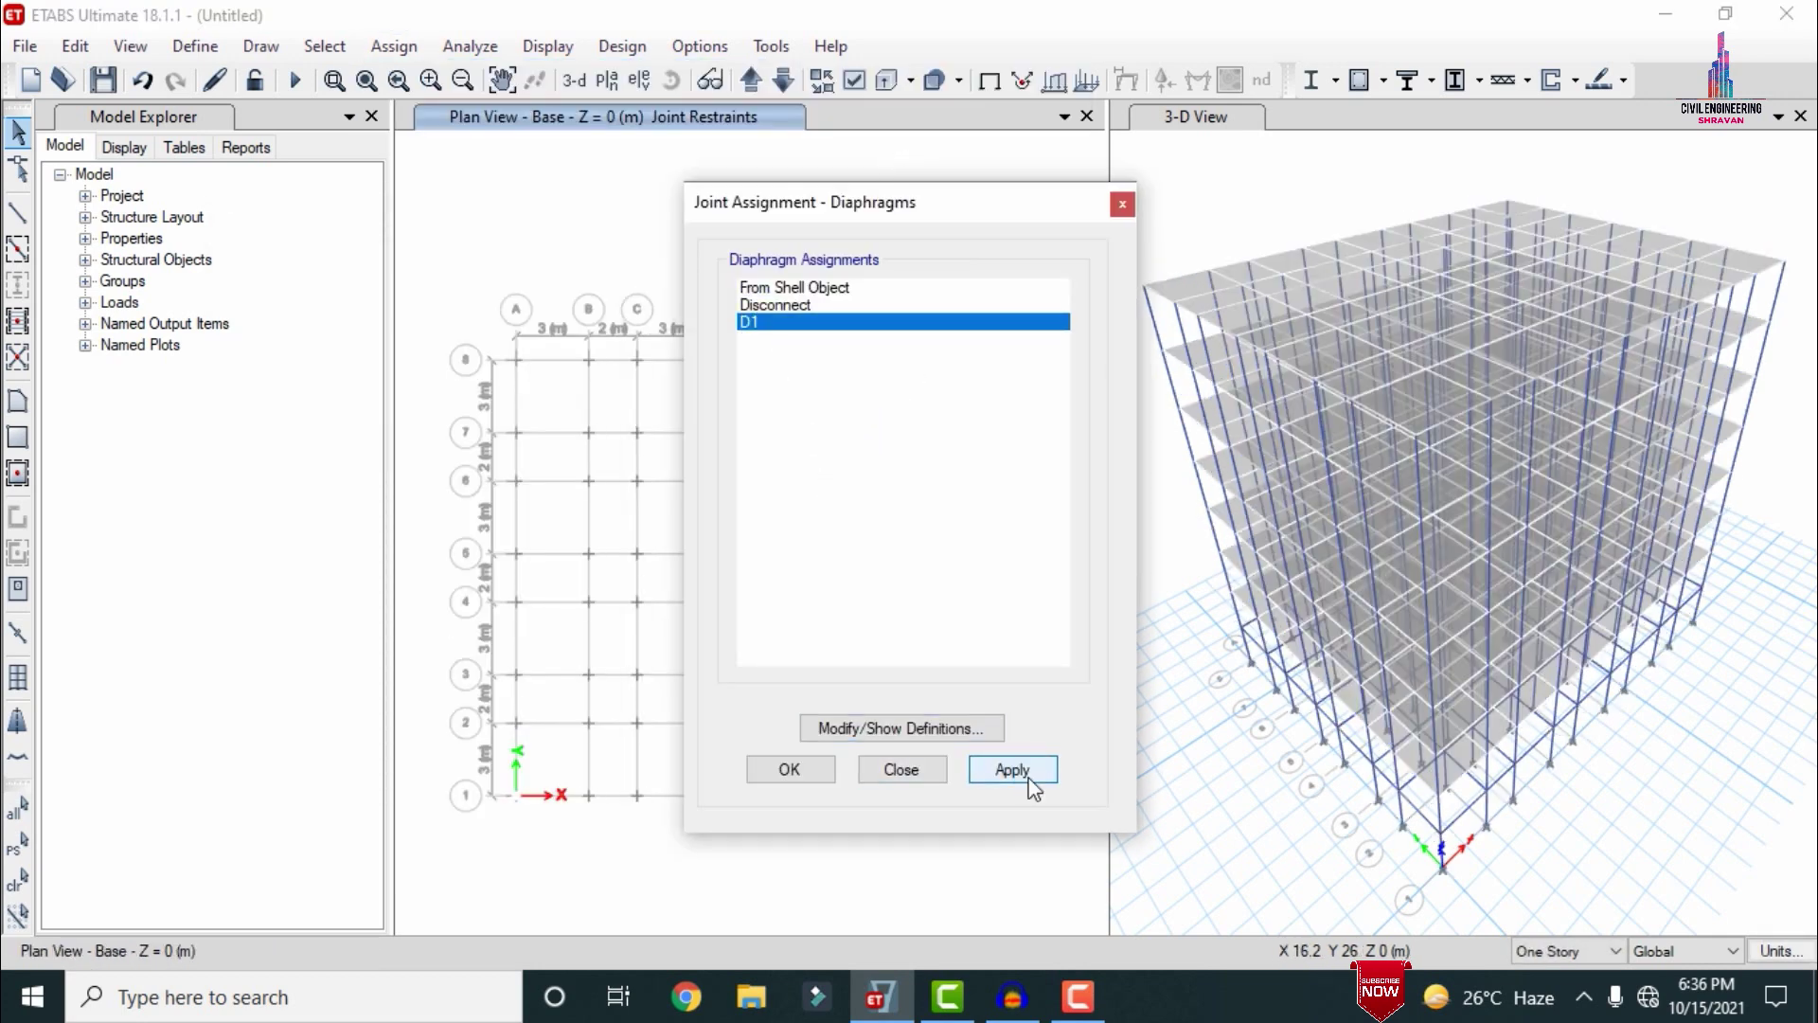
# Step: Accept the diaphragm assignment and display the plan view of story 7
pyautogui.click(791, 768)
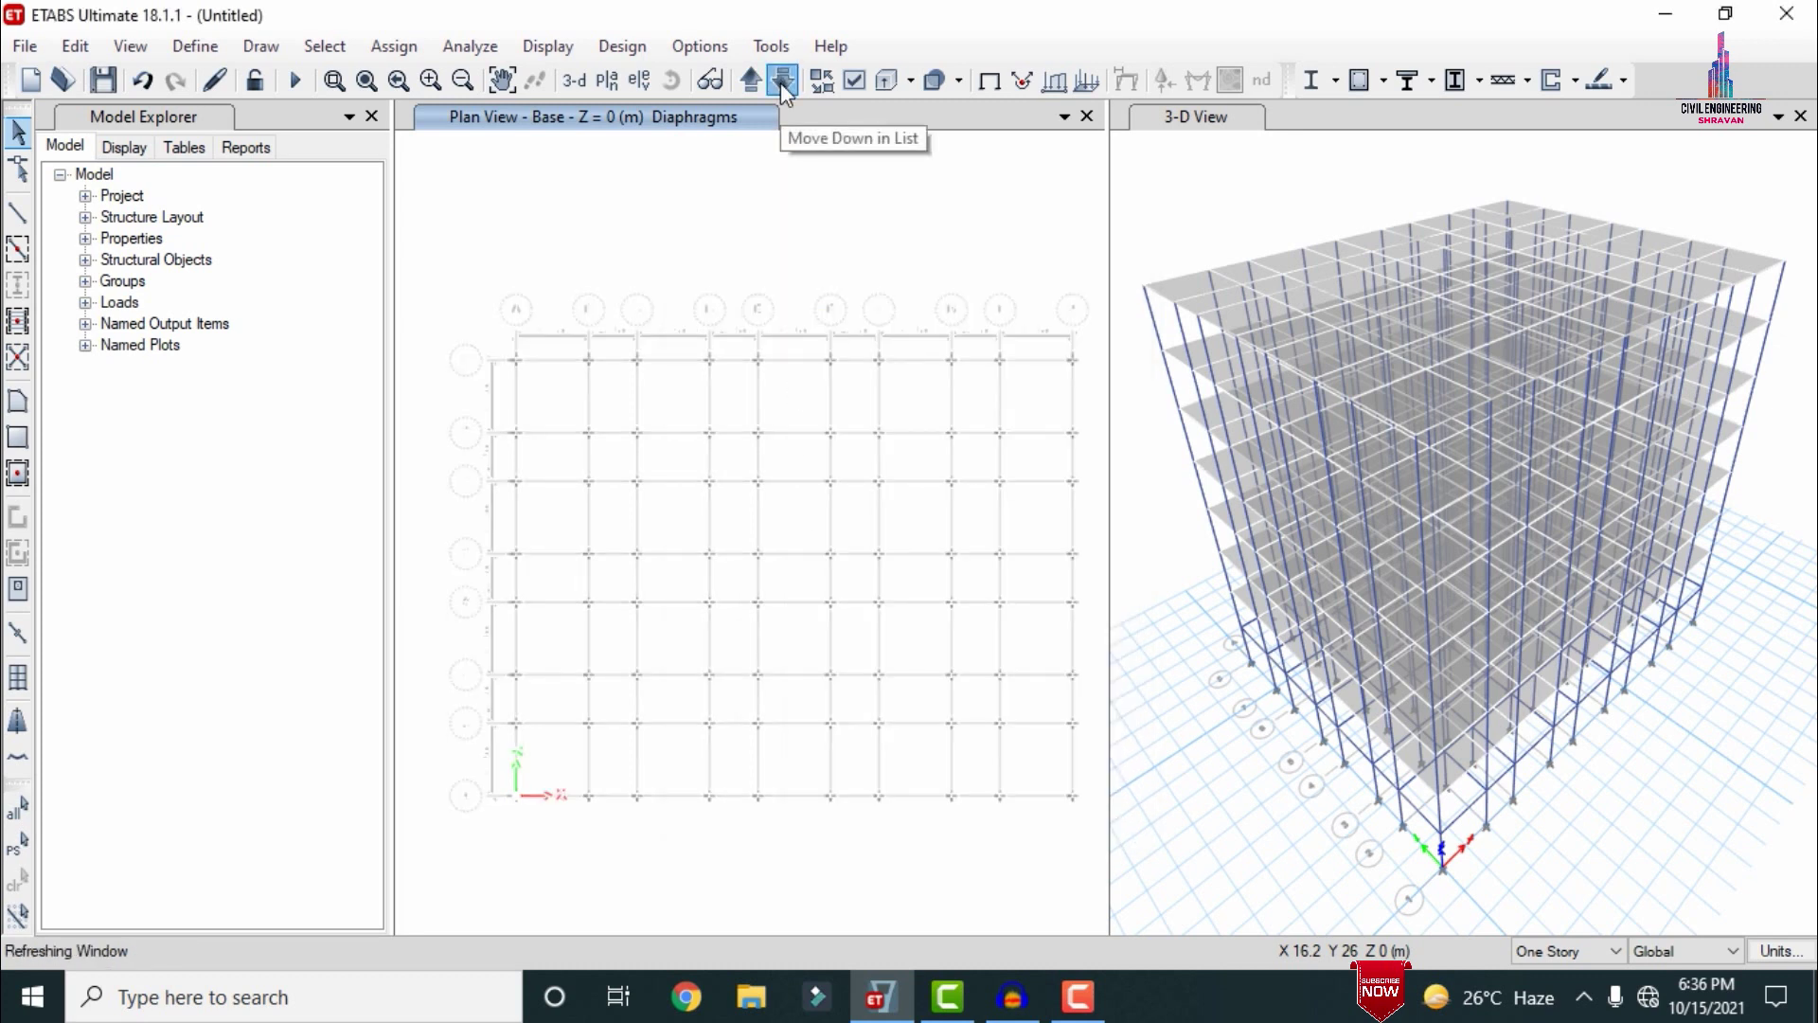
pyautogui.click(780, 81)
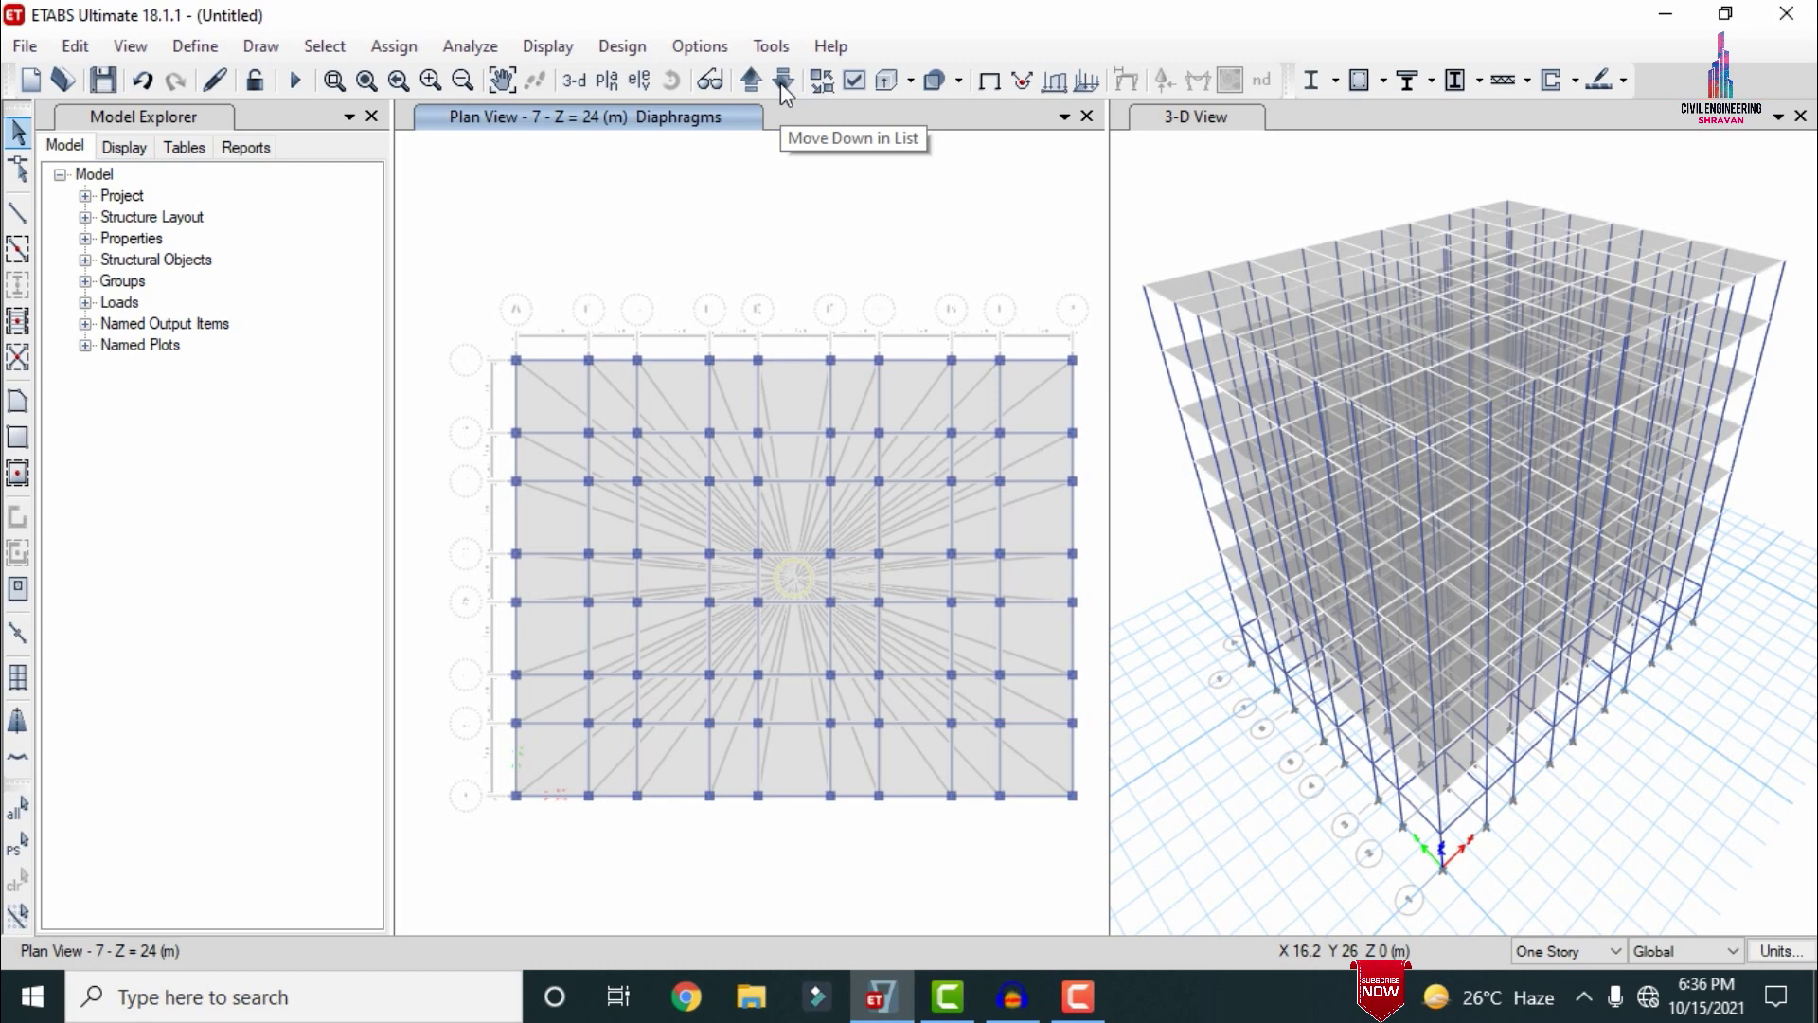
# Step: Check the model for joints/joints, joints/frames and joints/shells within tolerance, and dismiss the resulting report
pyautogui.click(471, 46)
pyautogui.click(501, 81)
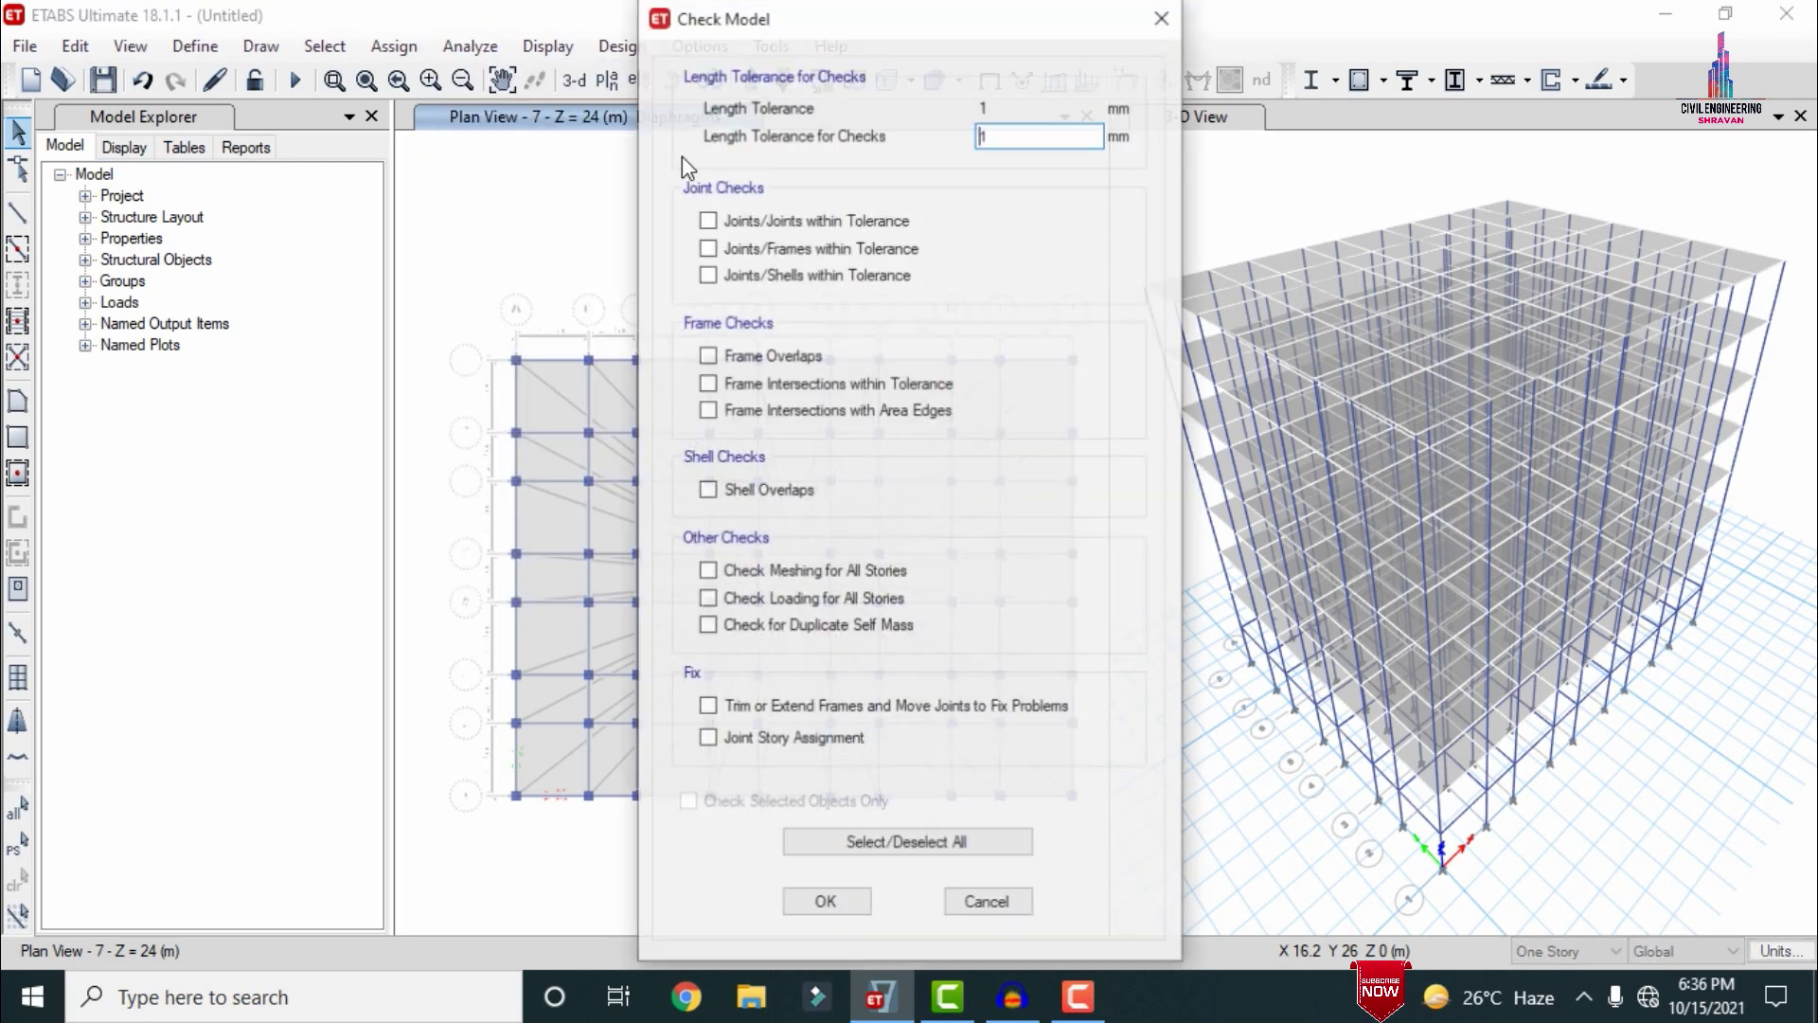
pyautogui.click(791, 224)
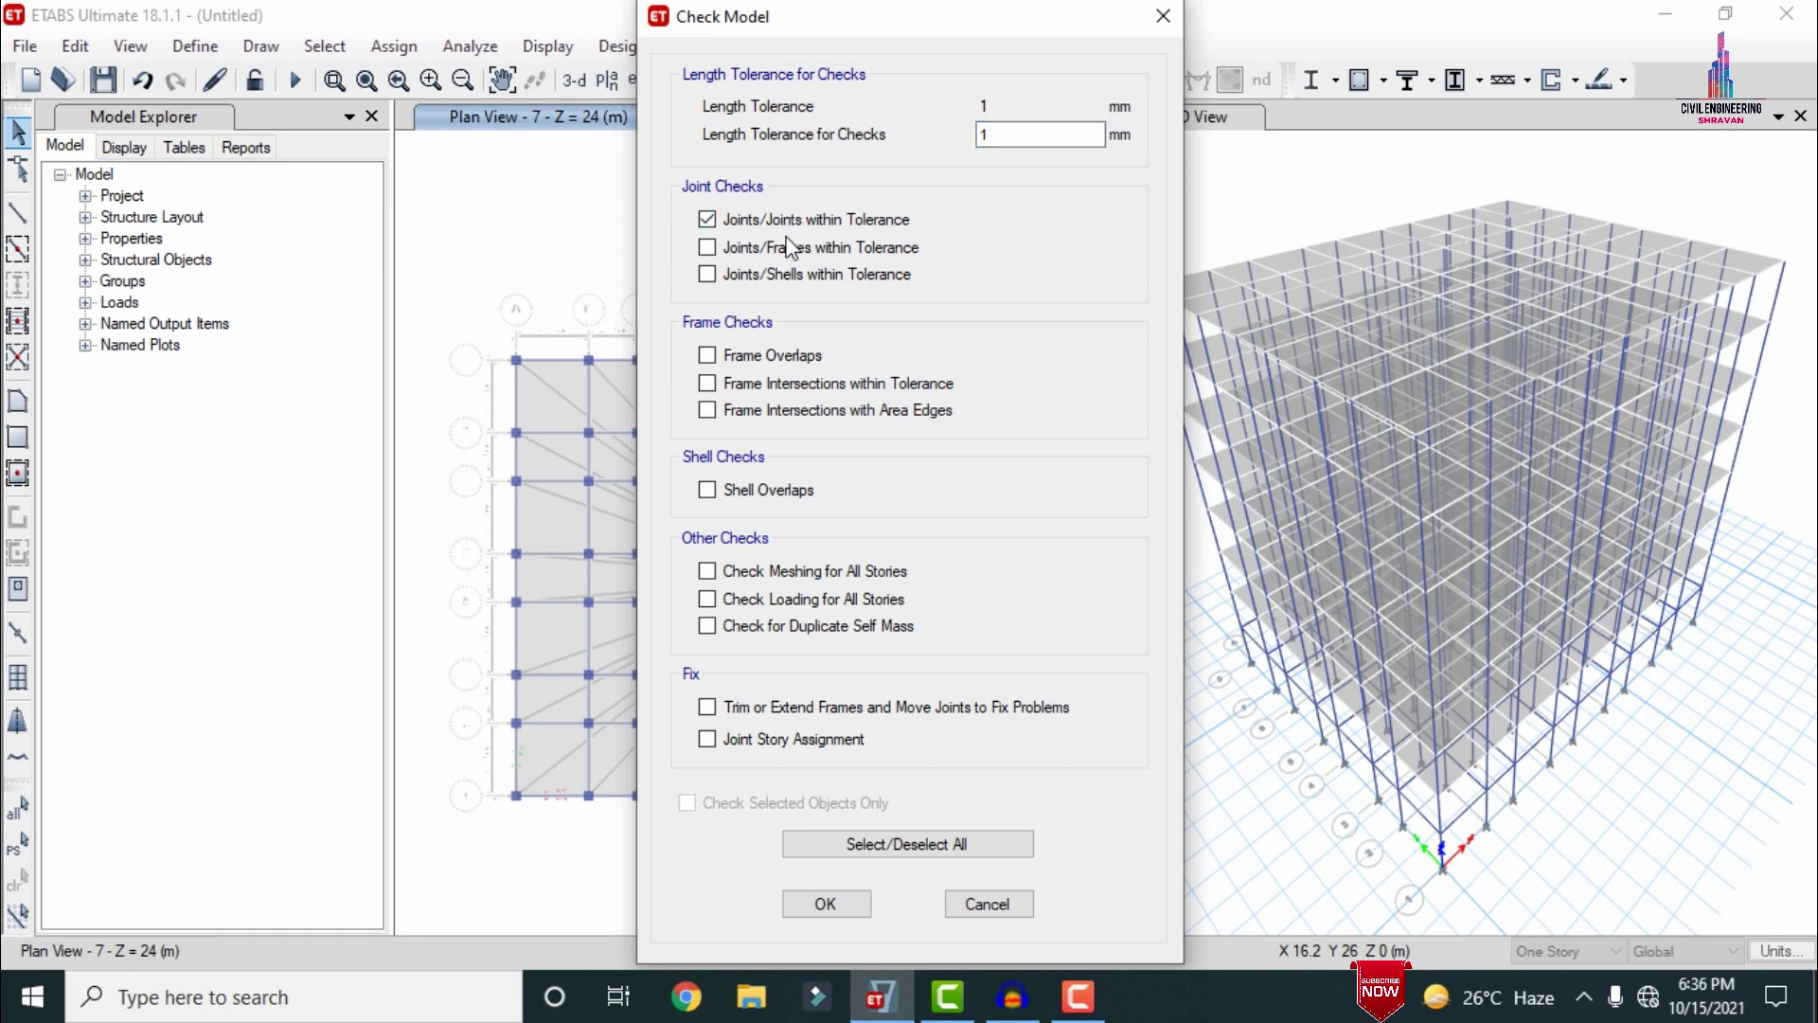
pyautogui.click(789, 248)
pyautogui.click(791, 275)
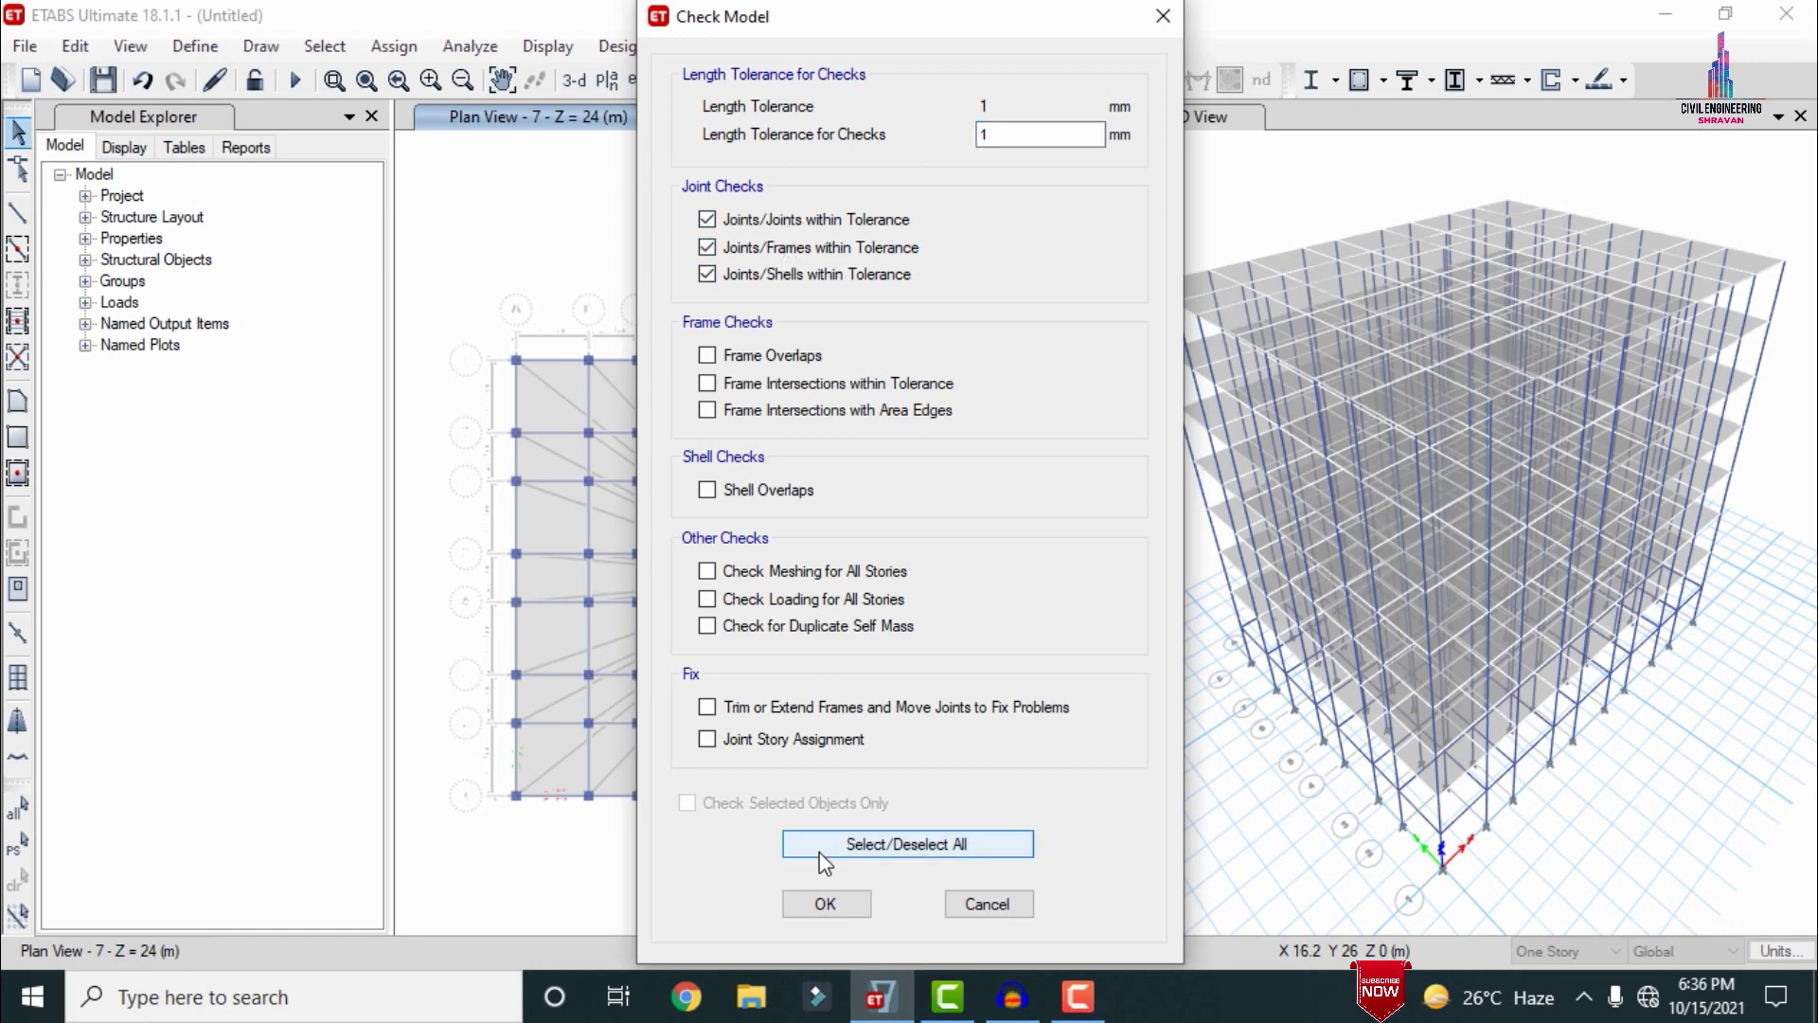
pyautogui.click(820, 903)
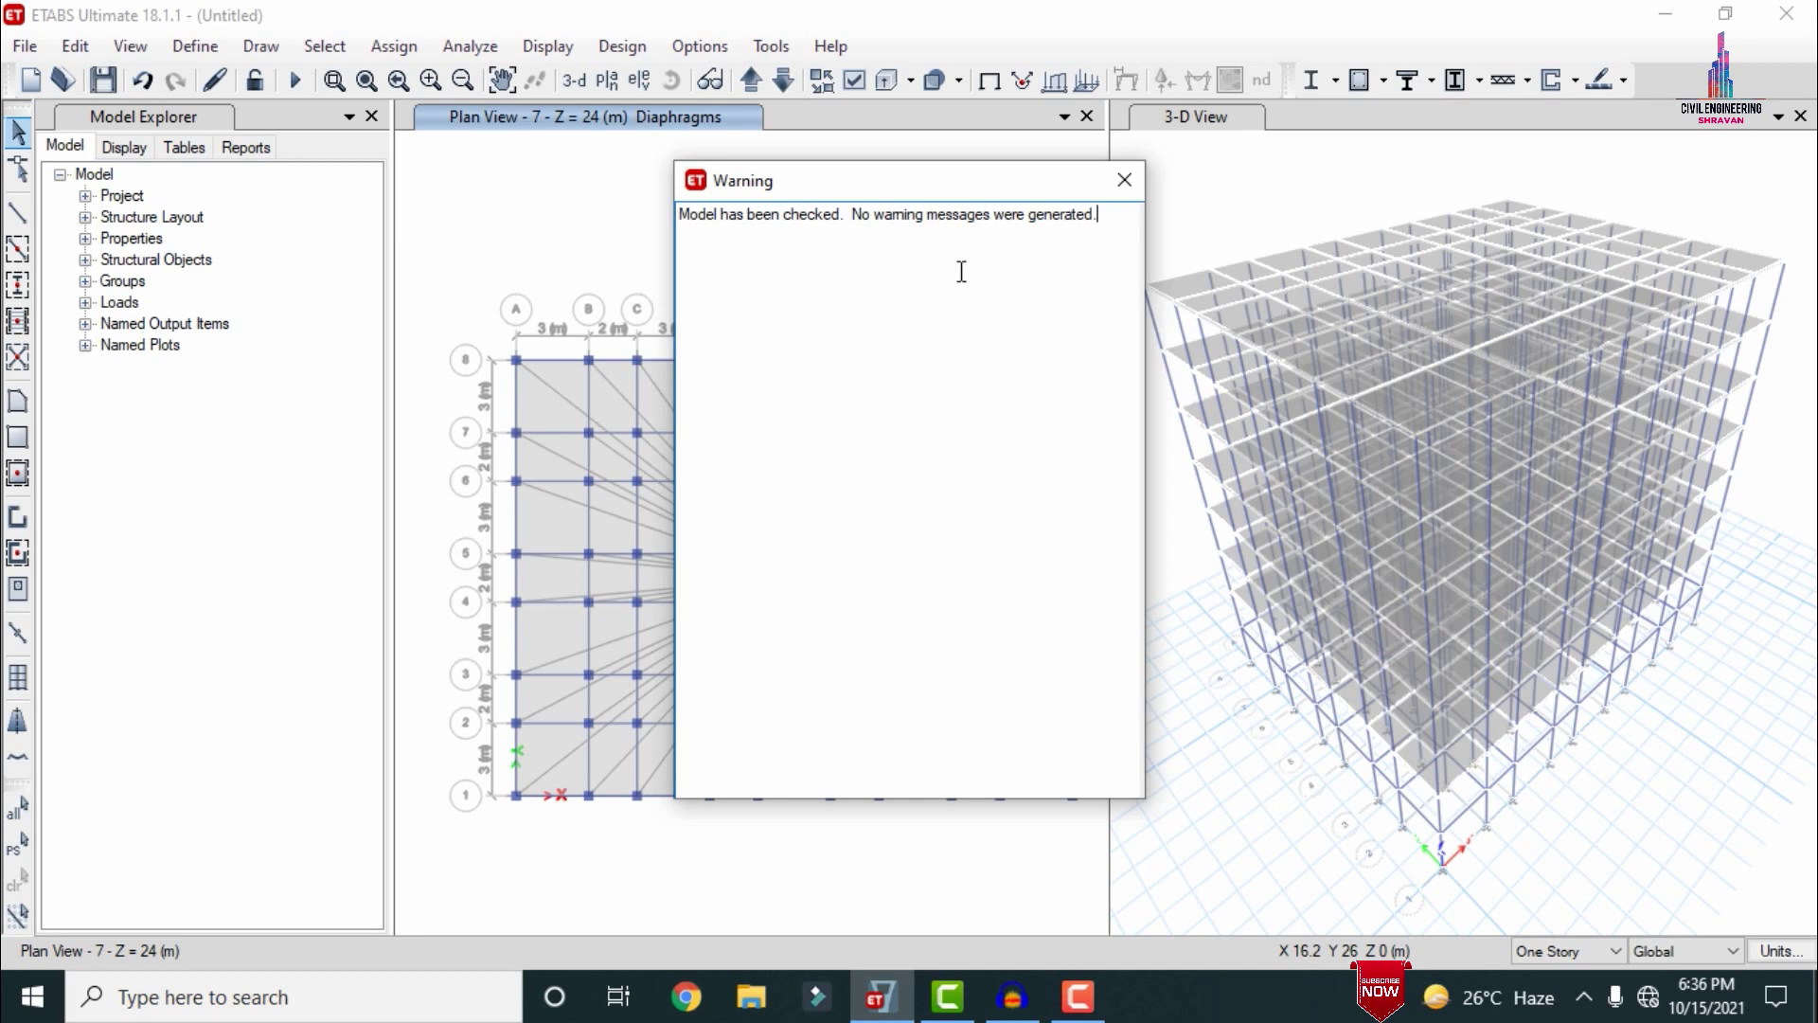
pyautogui.click(1125, 180)
# Step: Run the analysis, saving the model as S in a new Documents folder named S
pyautogui.click(470, 47)
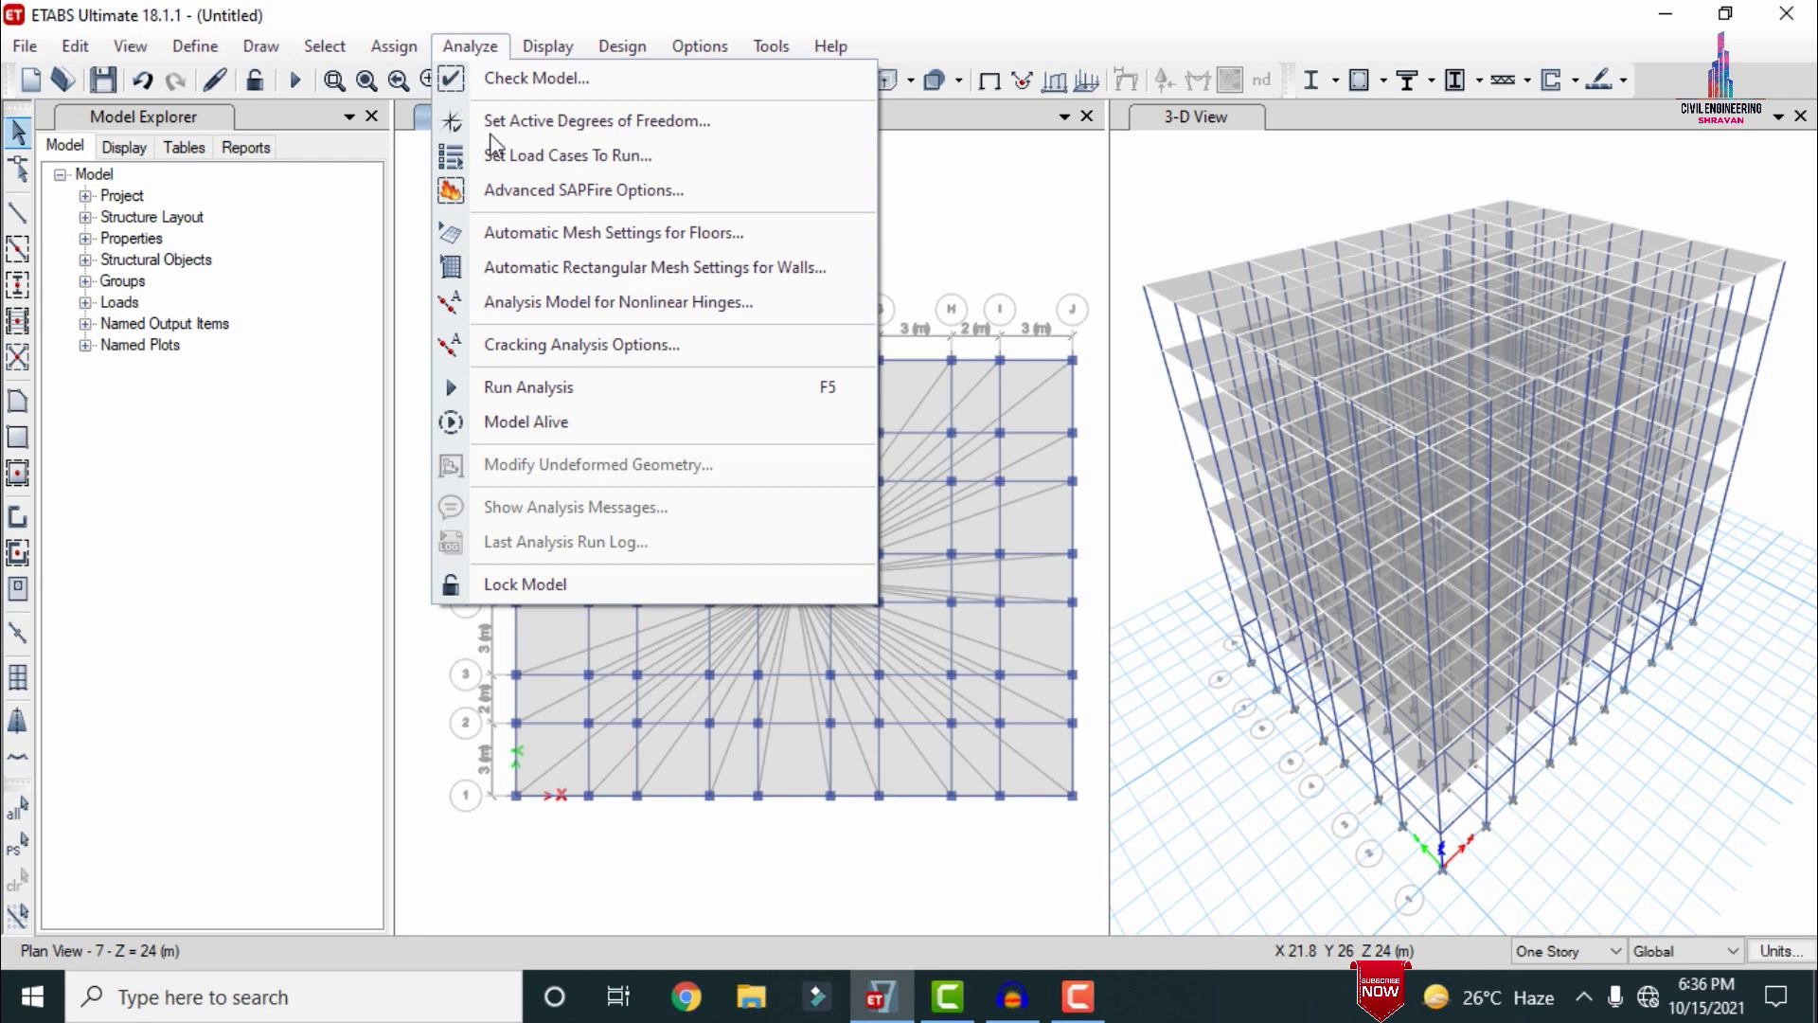
pyautogui.click(560, 377)
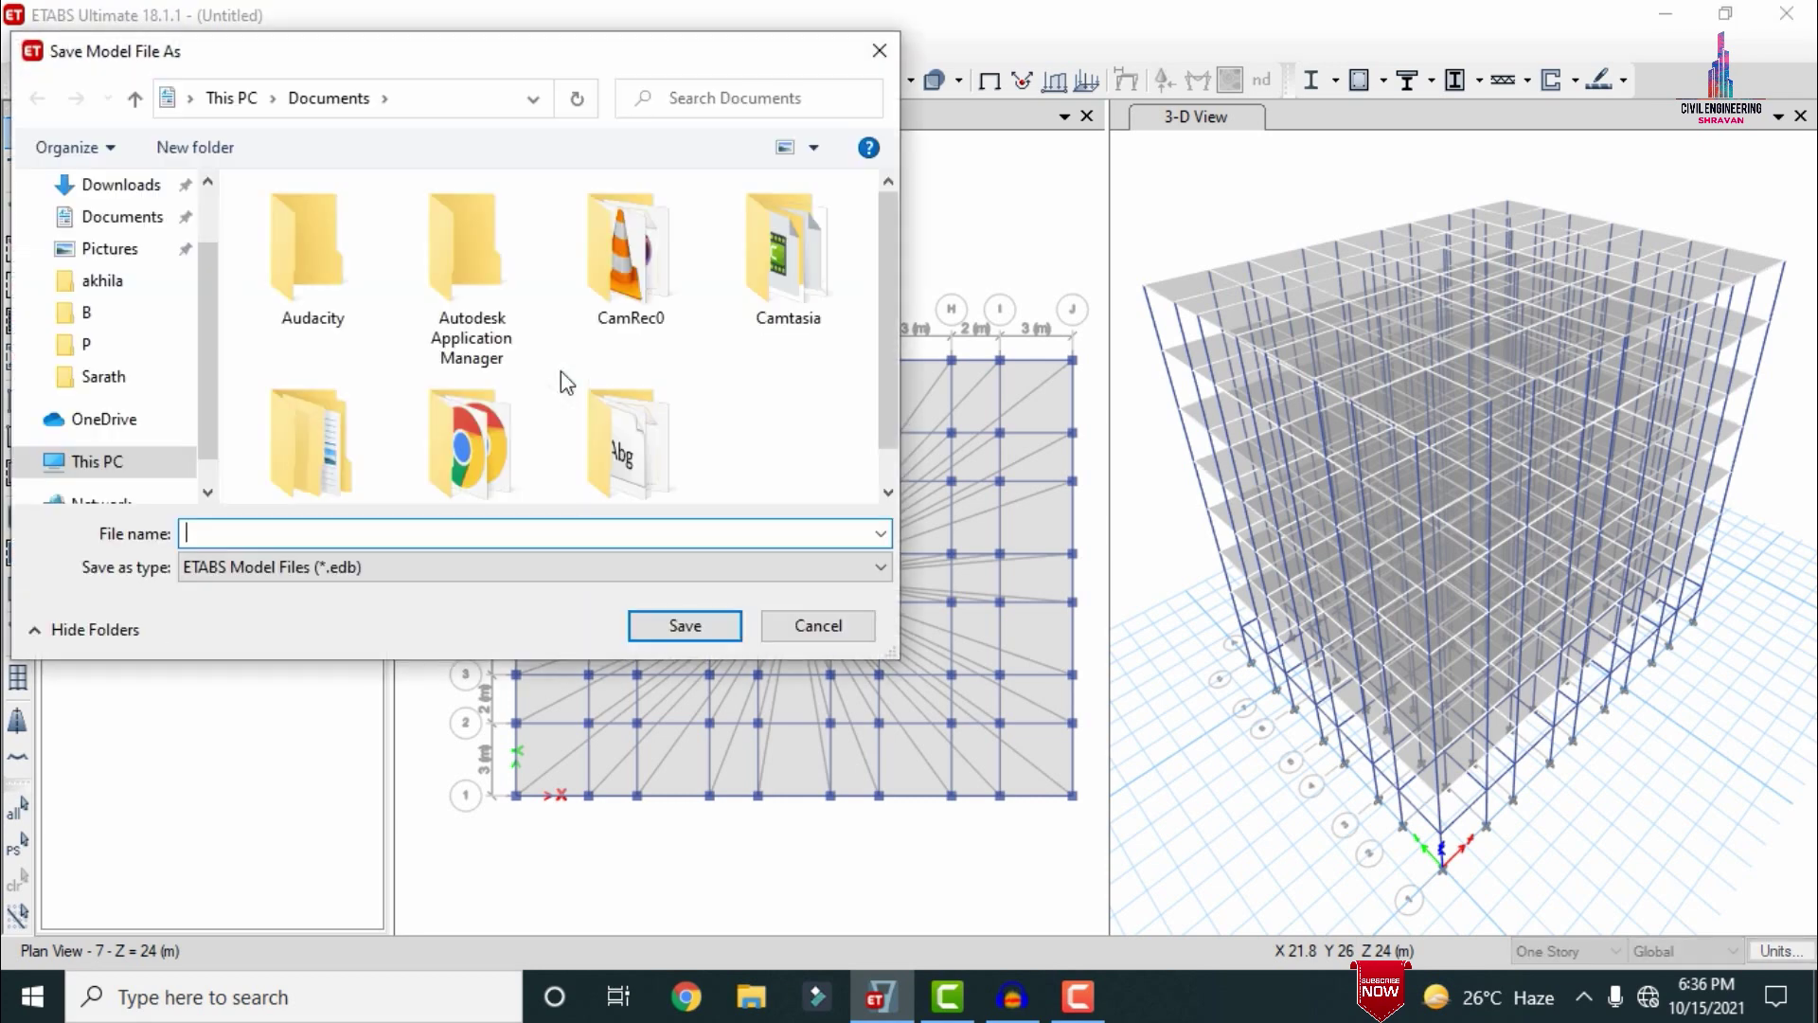
pyautogui.click(225, 153)
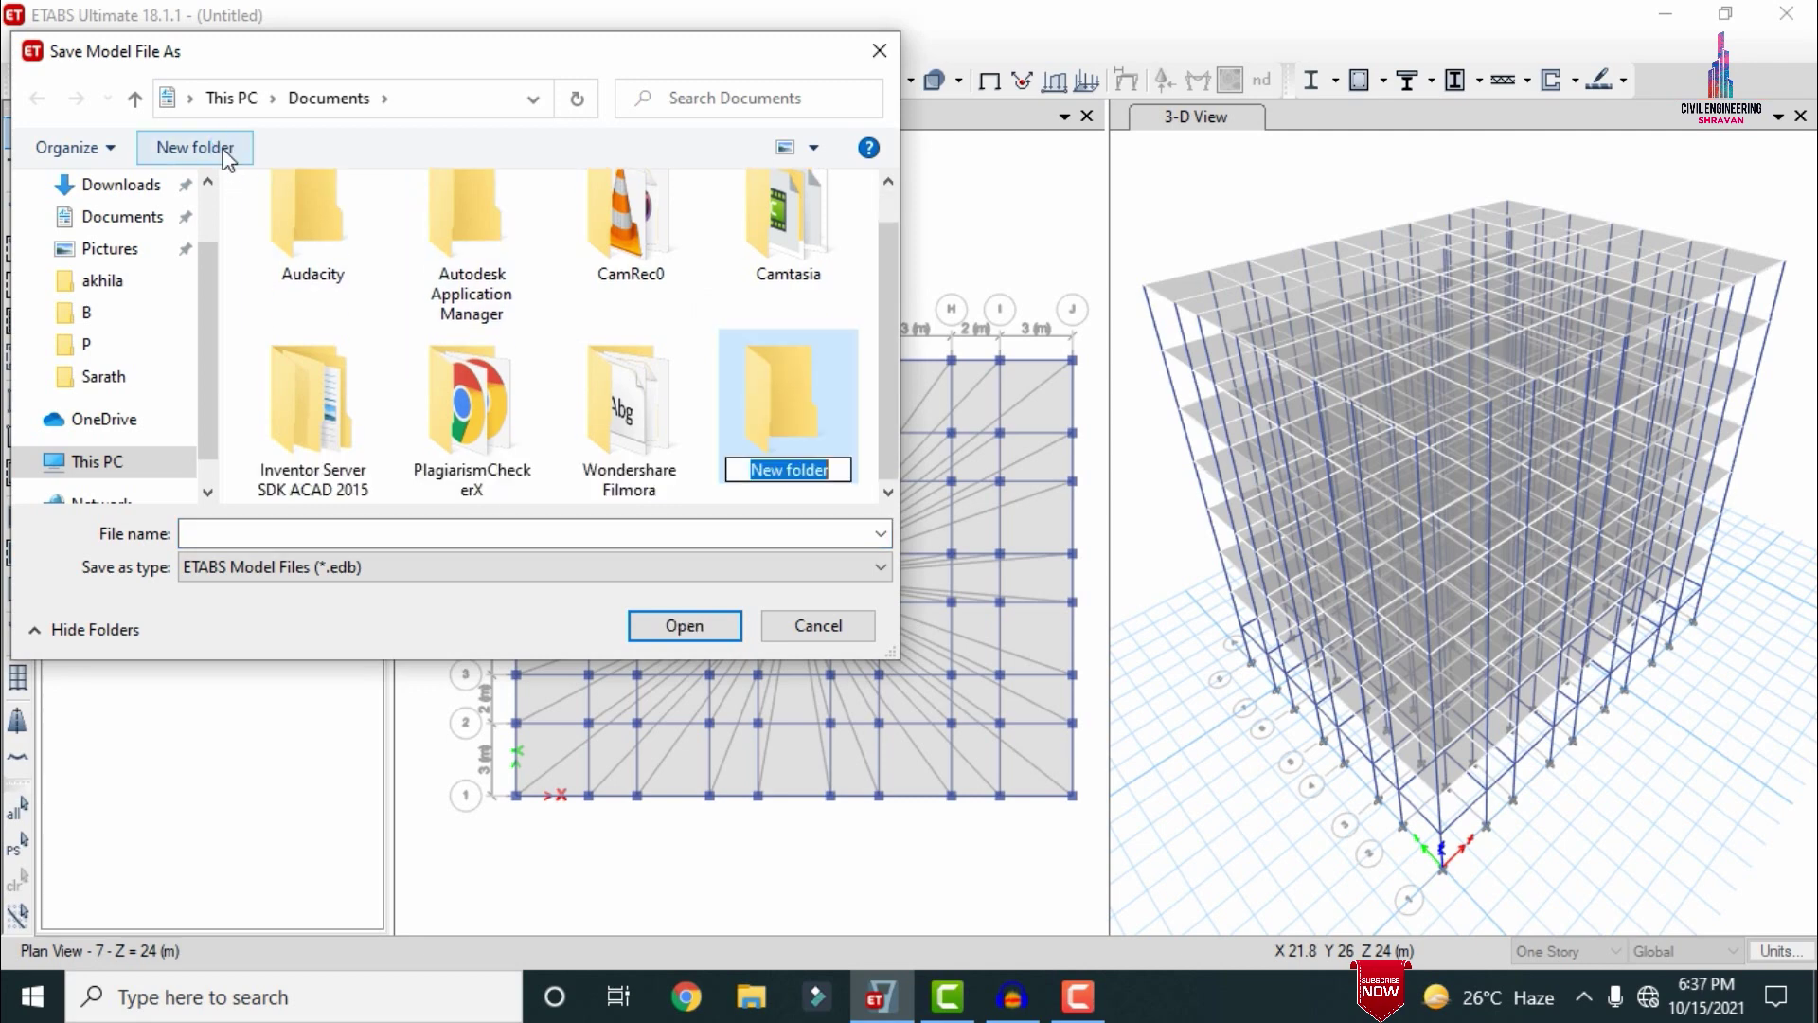
pyautogui.write('S')
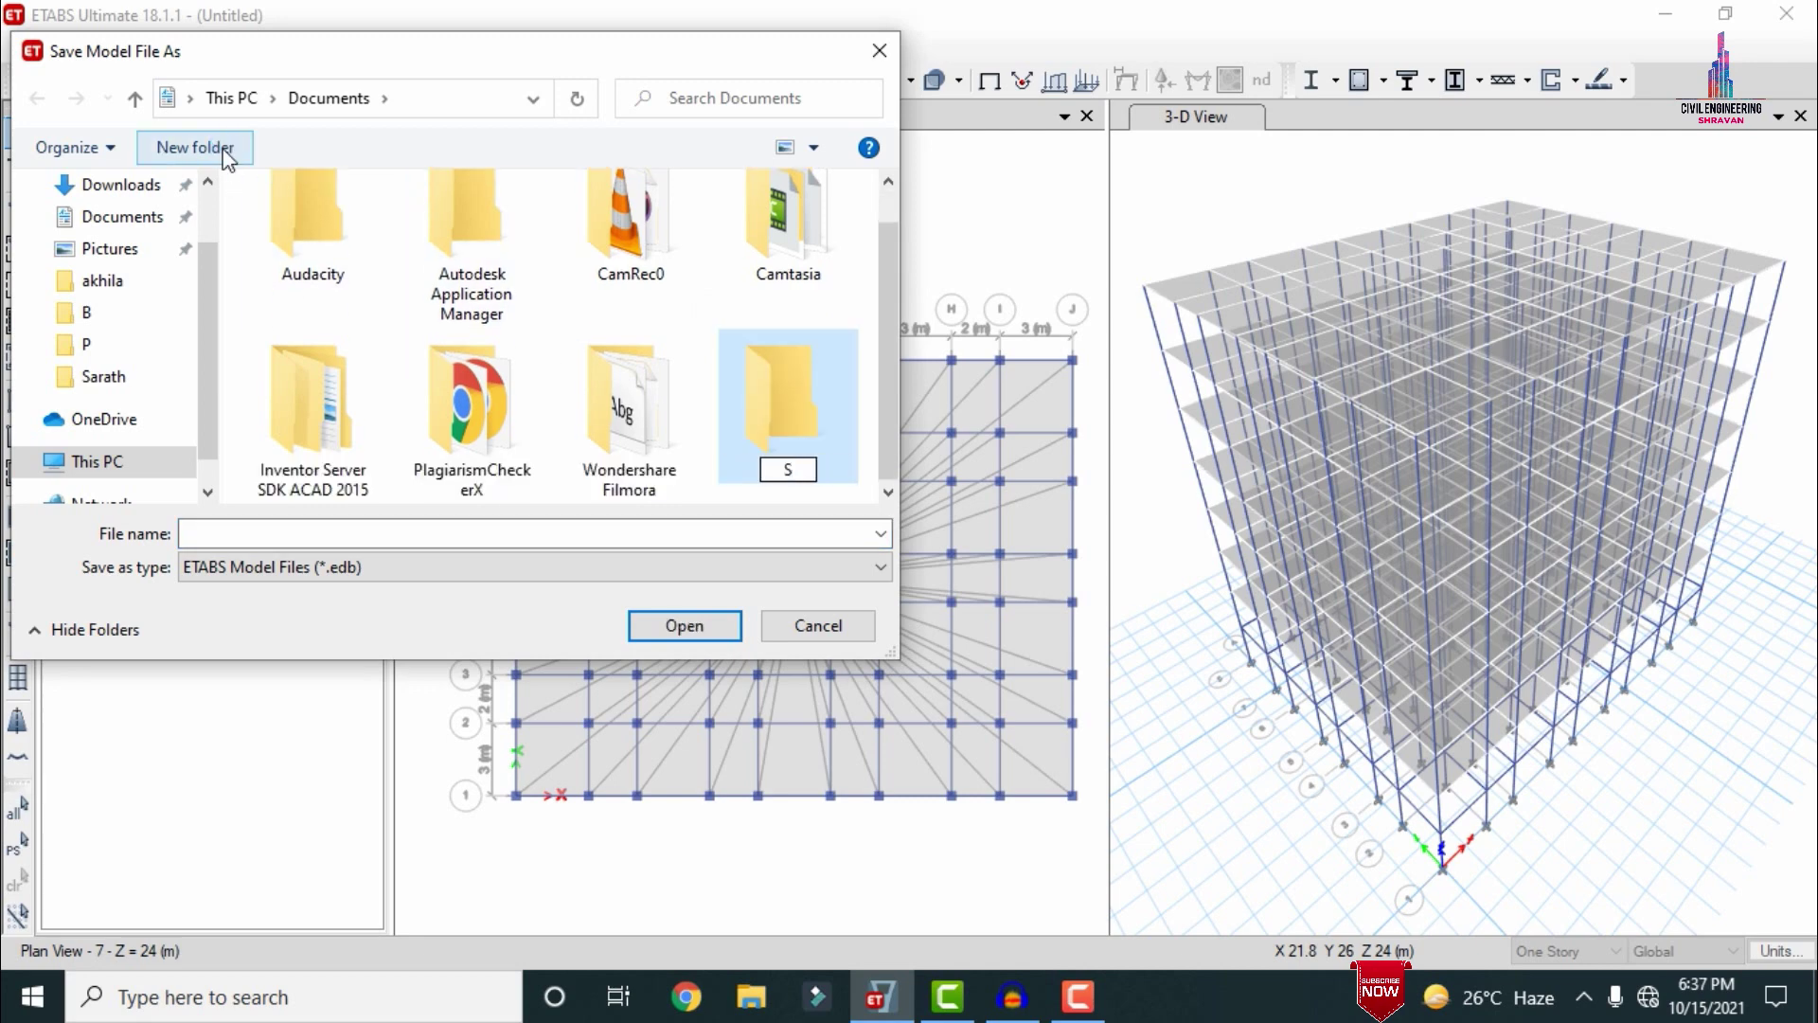
pyautogui.doubleClick(782, 445)
pyautogui.click(419, 535)
pyautogui.write('S')
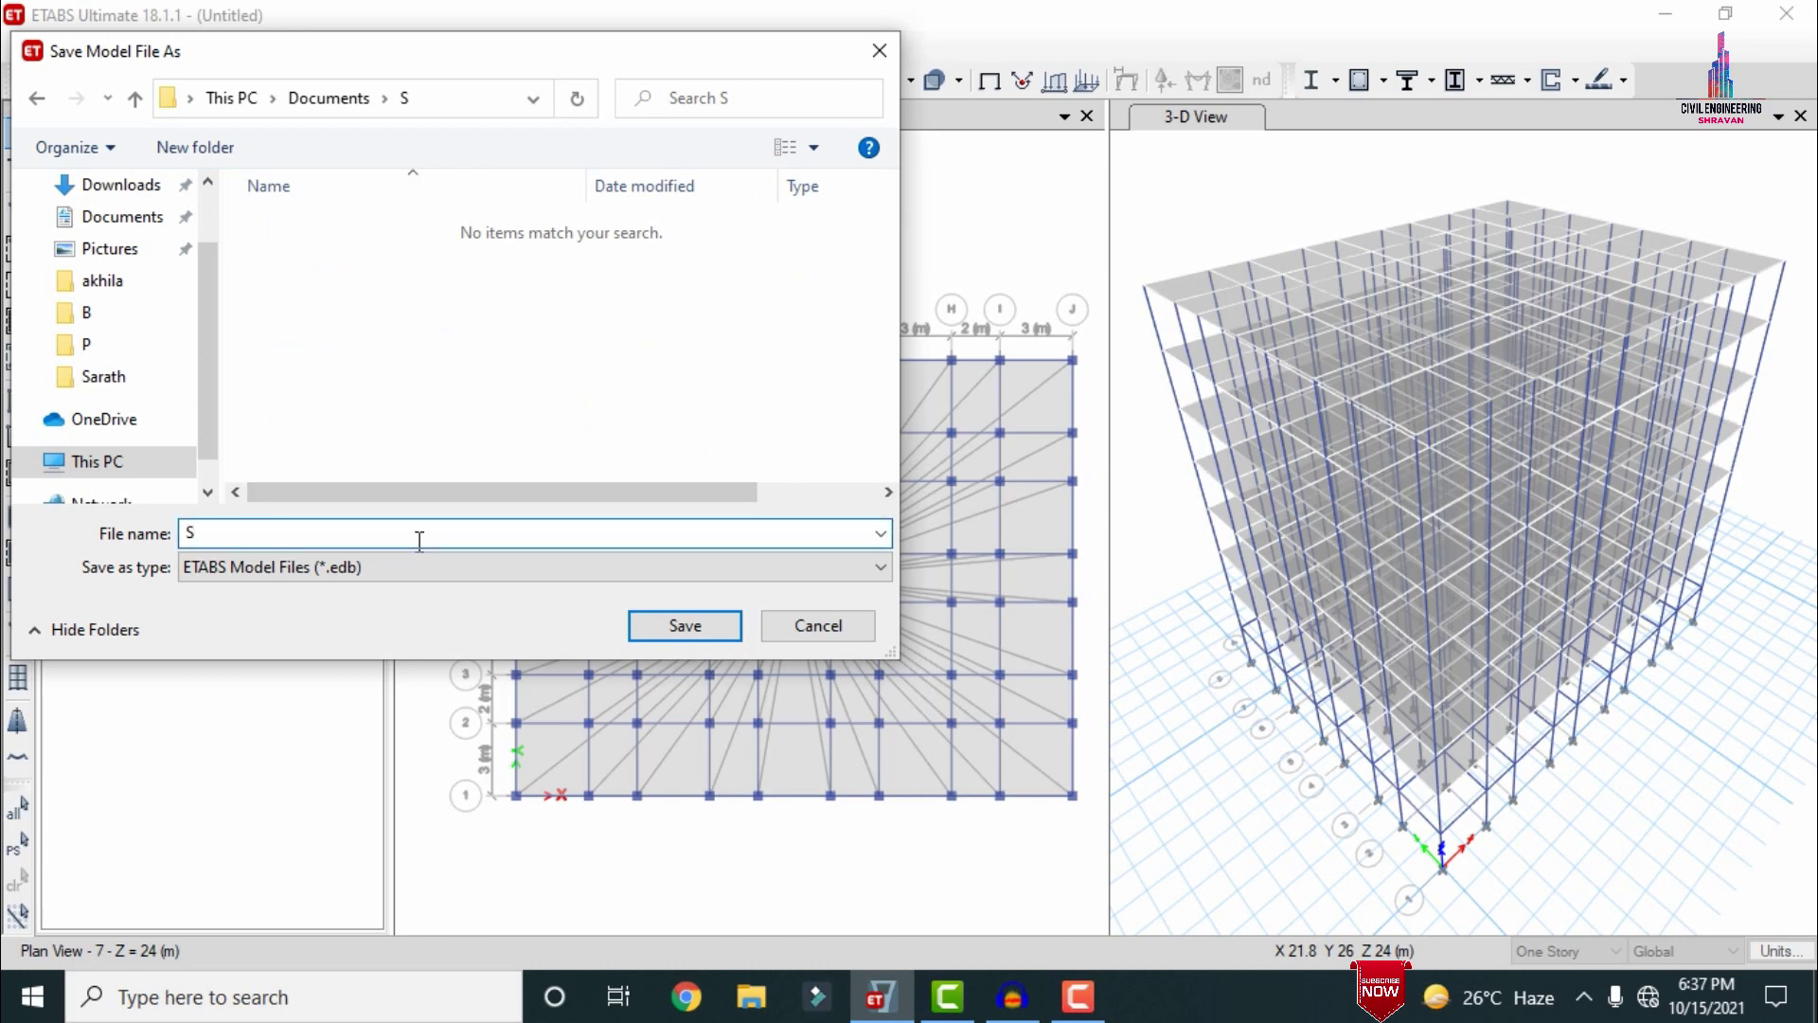
pyautogui.click(667, 629)
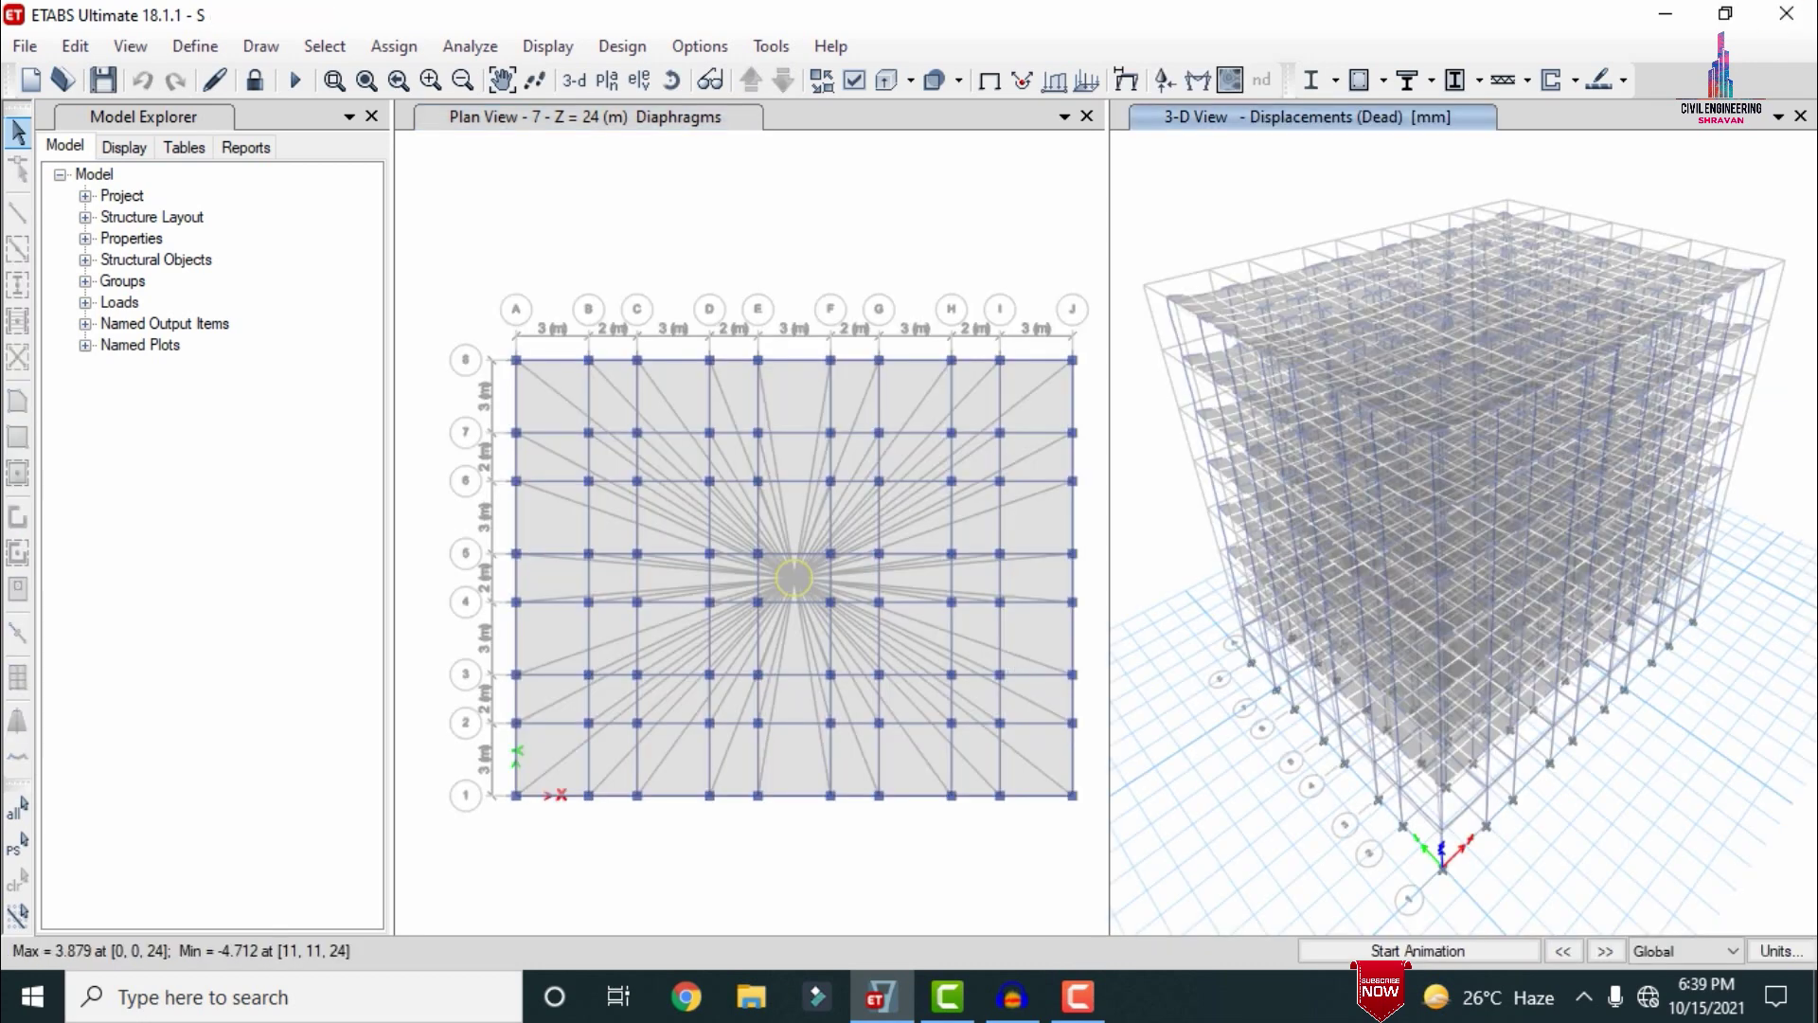
# Step: Inspect joint displacements at several points of the Dead case deformed shape in the 3-D view
pyautogui.rightClick(1340, 455)
pyautogui.rightClick(1375, 256)
pyautogui.rightClick(1490, 420)
# Step: Display the deformed shape for load case RSX with automatic scaling and keep the 3-D model unobstructed
pyautogui.click(525, 52)
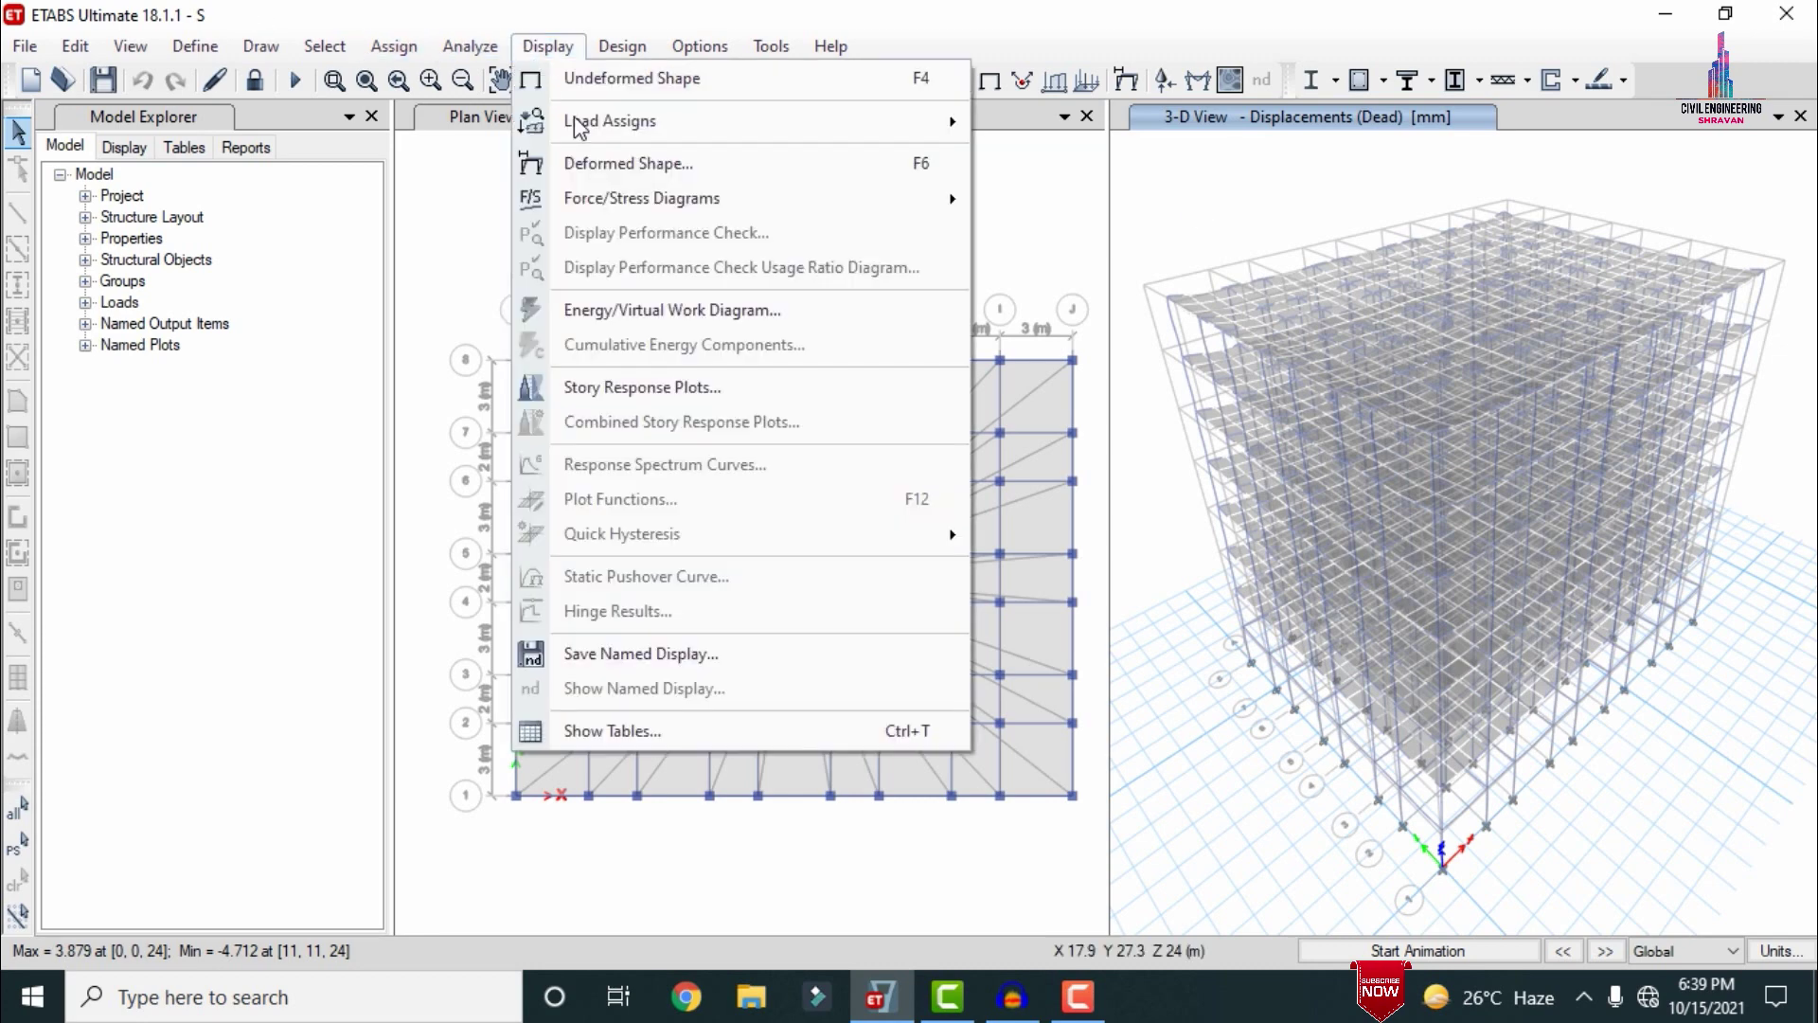
pyautogui.click(621, 167)
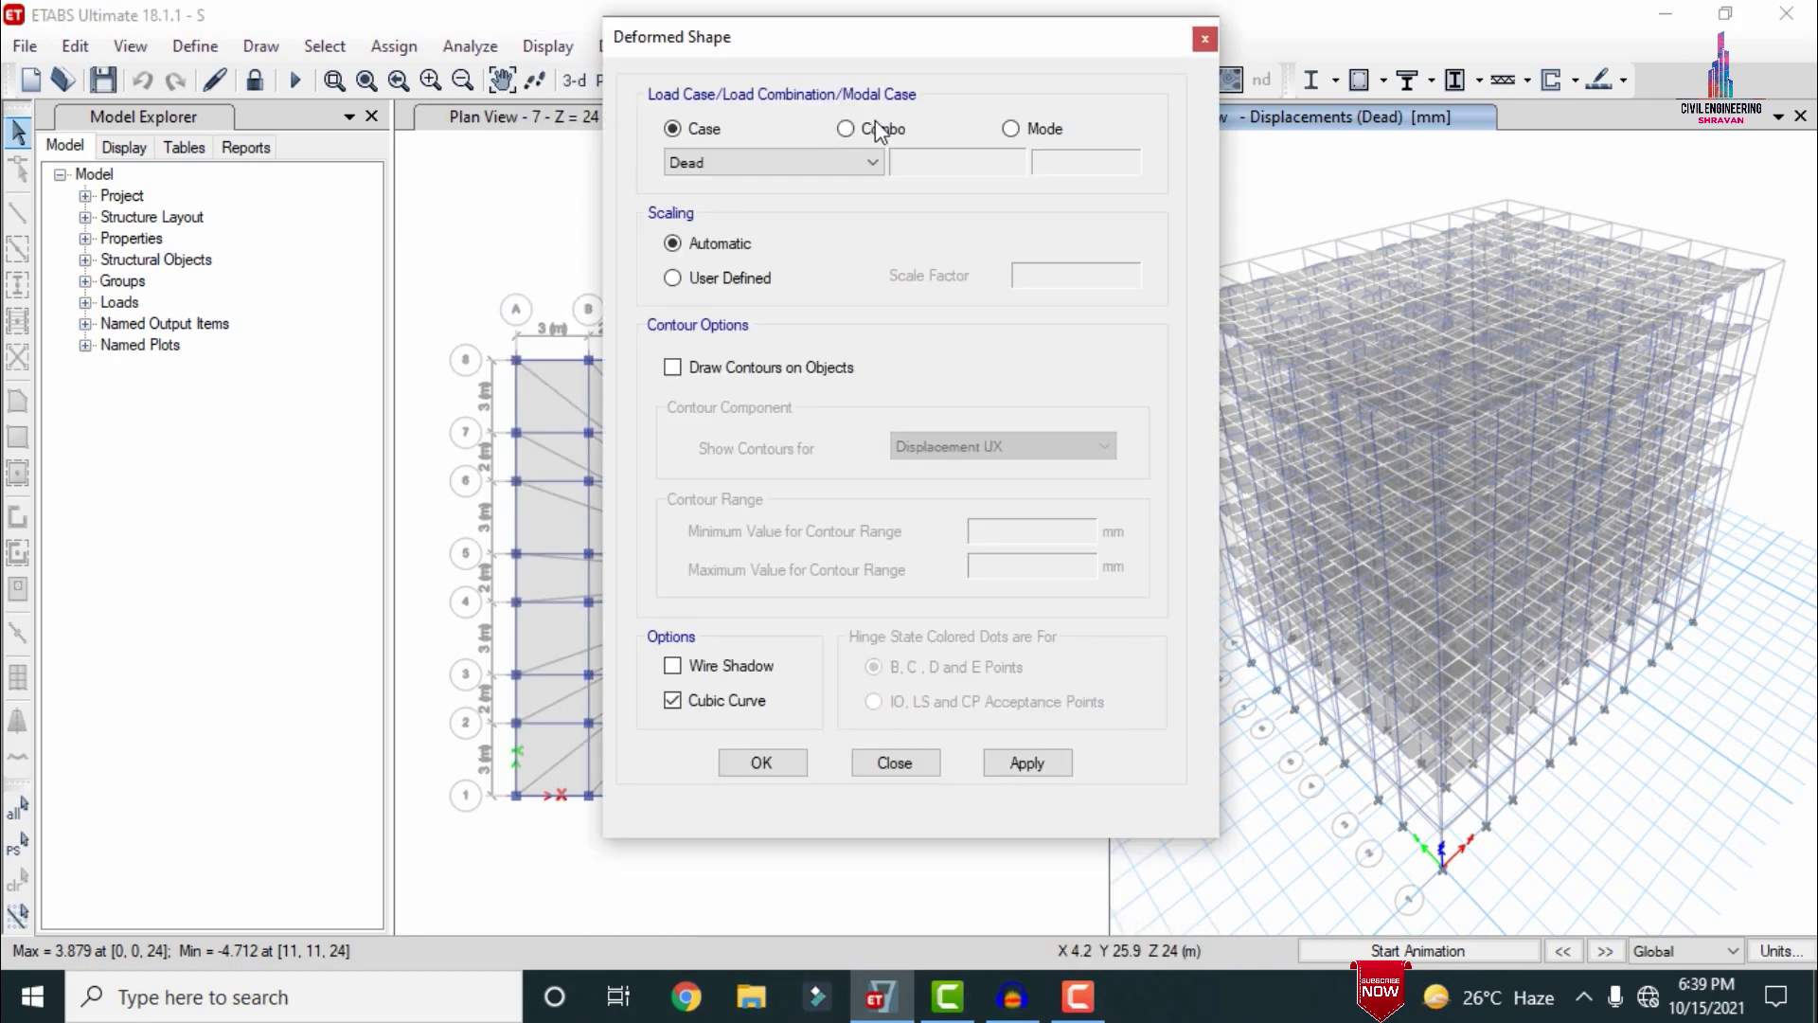
pyautogui.click(794, 161)
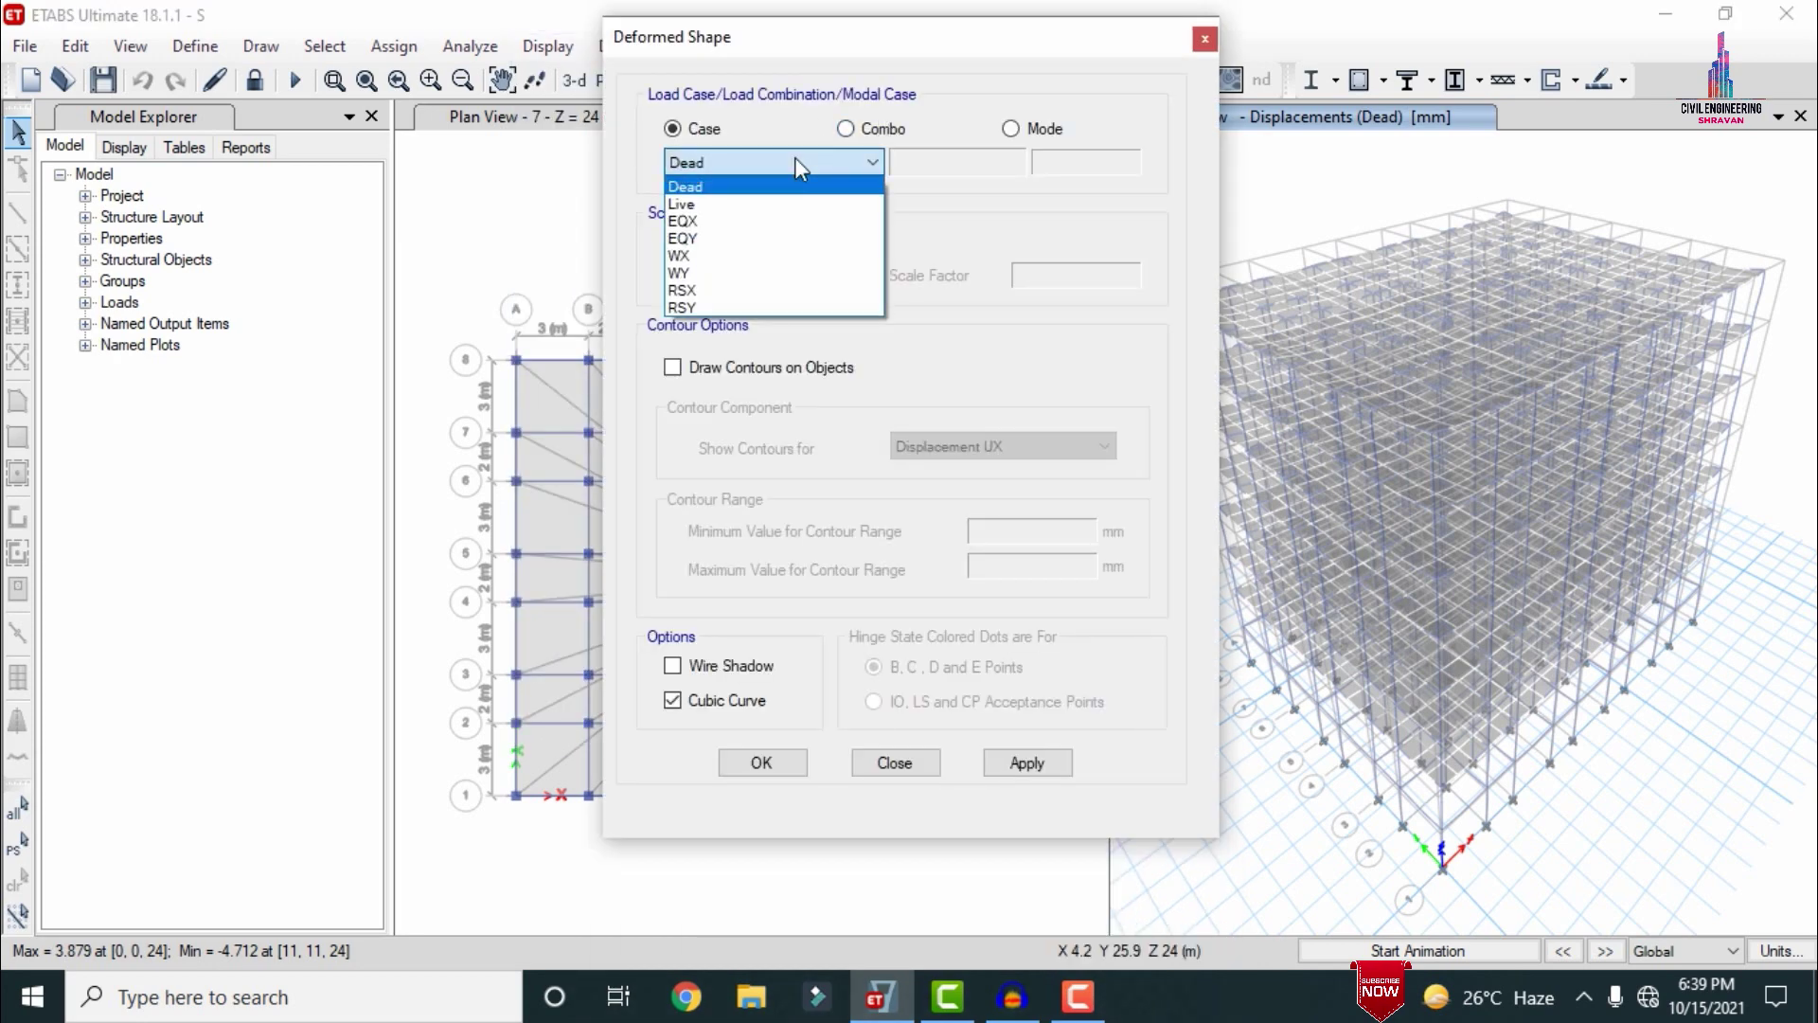
pyautogui.click(755, 291)
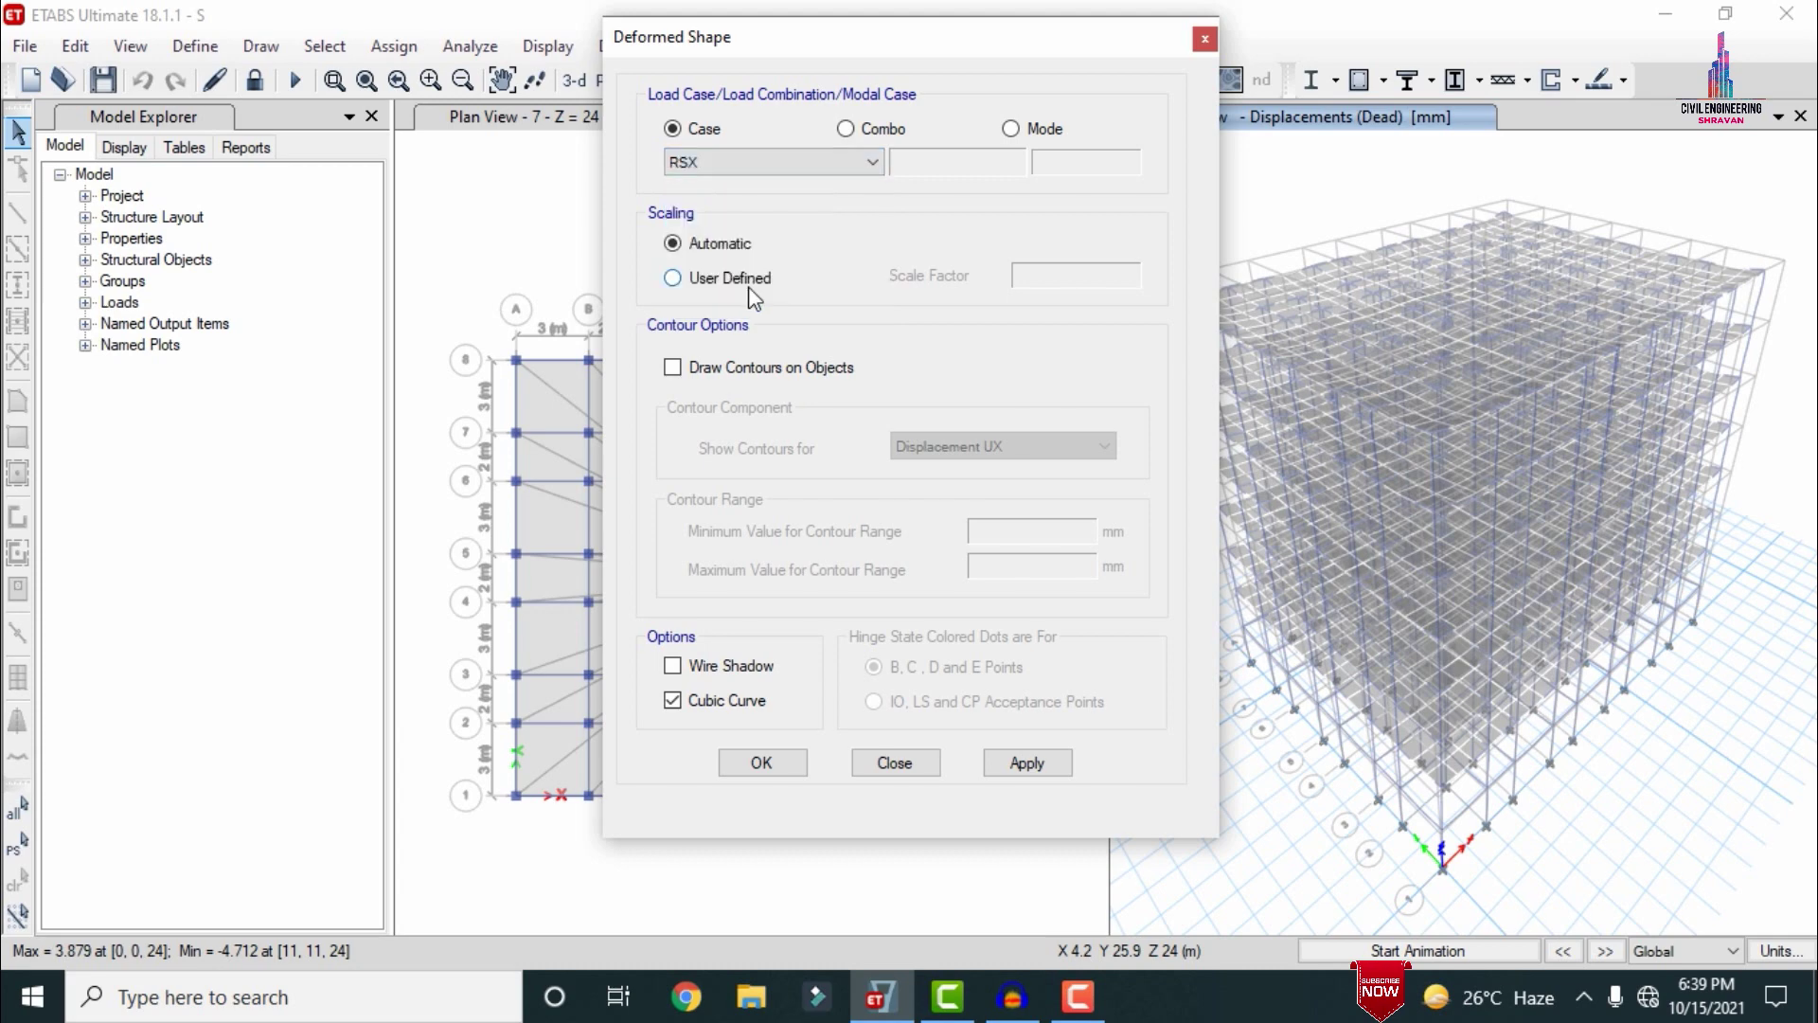
pyautogui.click(1028, 765)
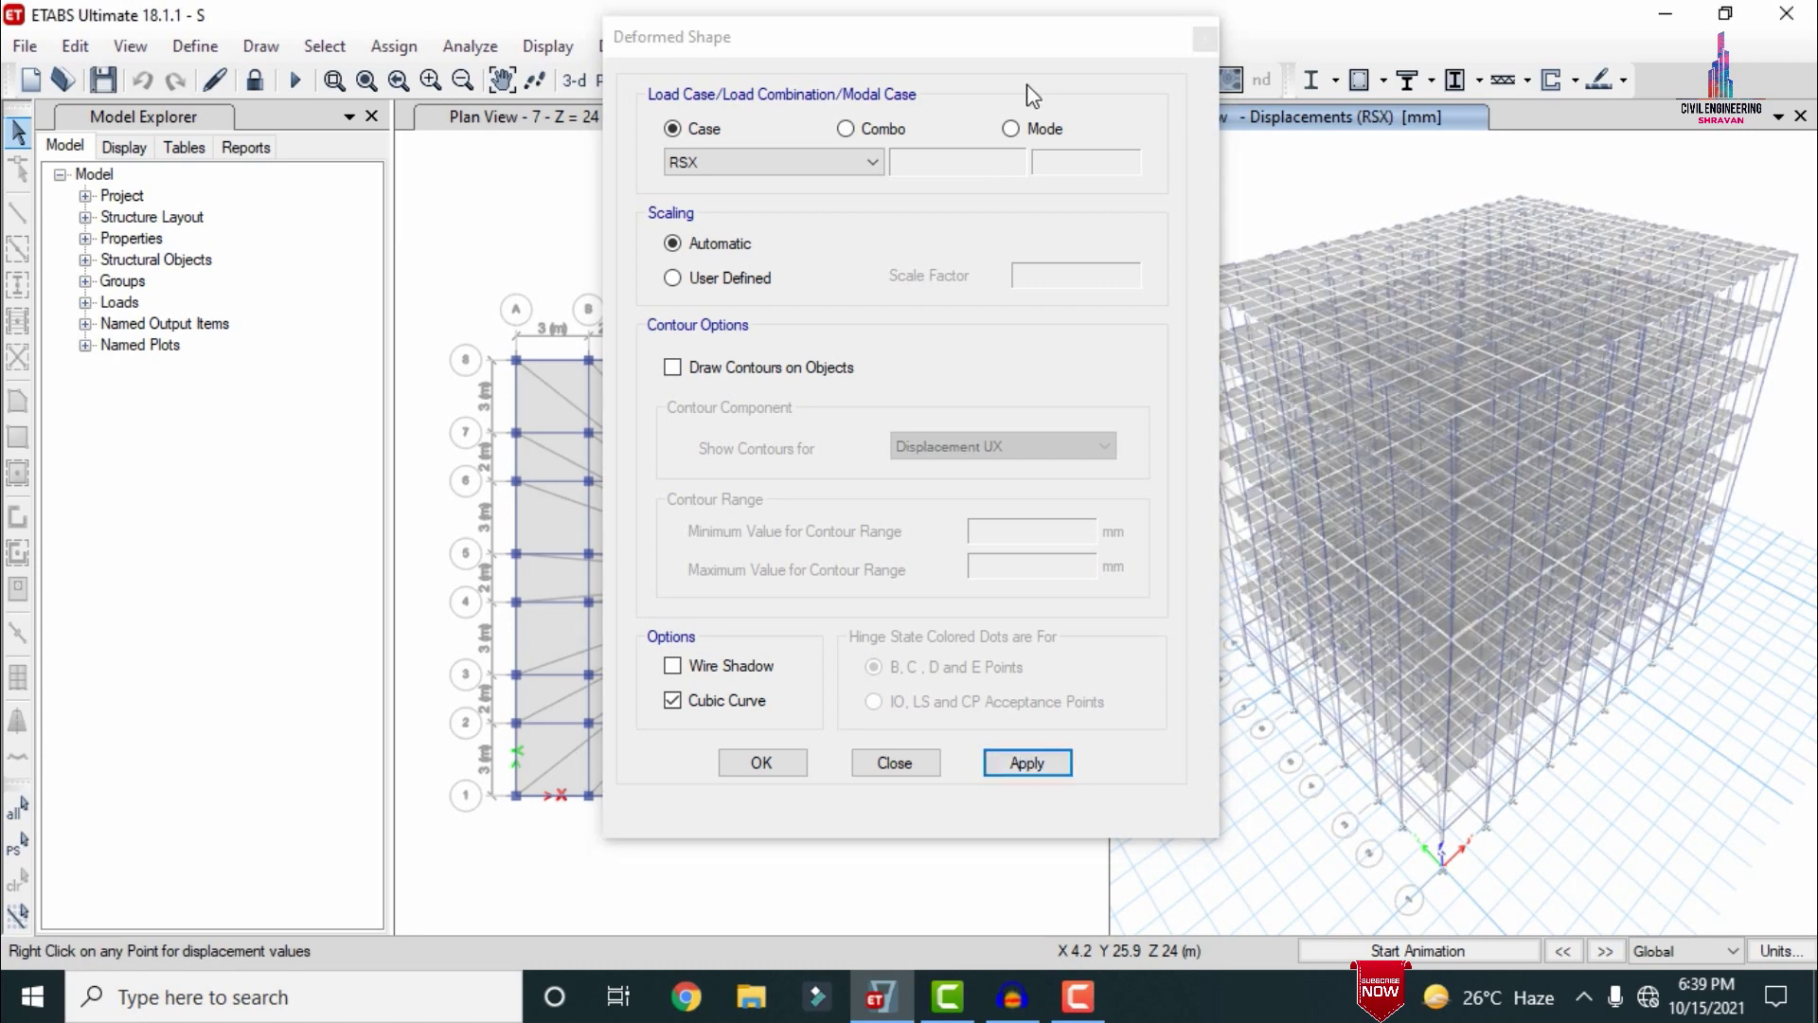
pyautogui.moveTo(896, 46); pyautogui.dragTo(734, 72)
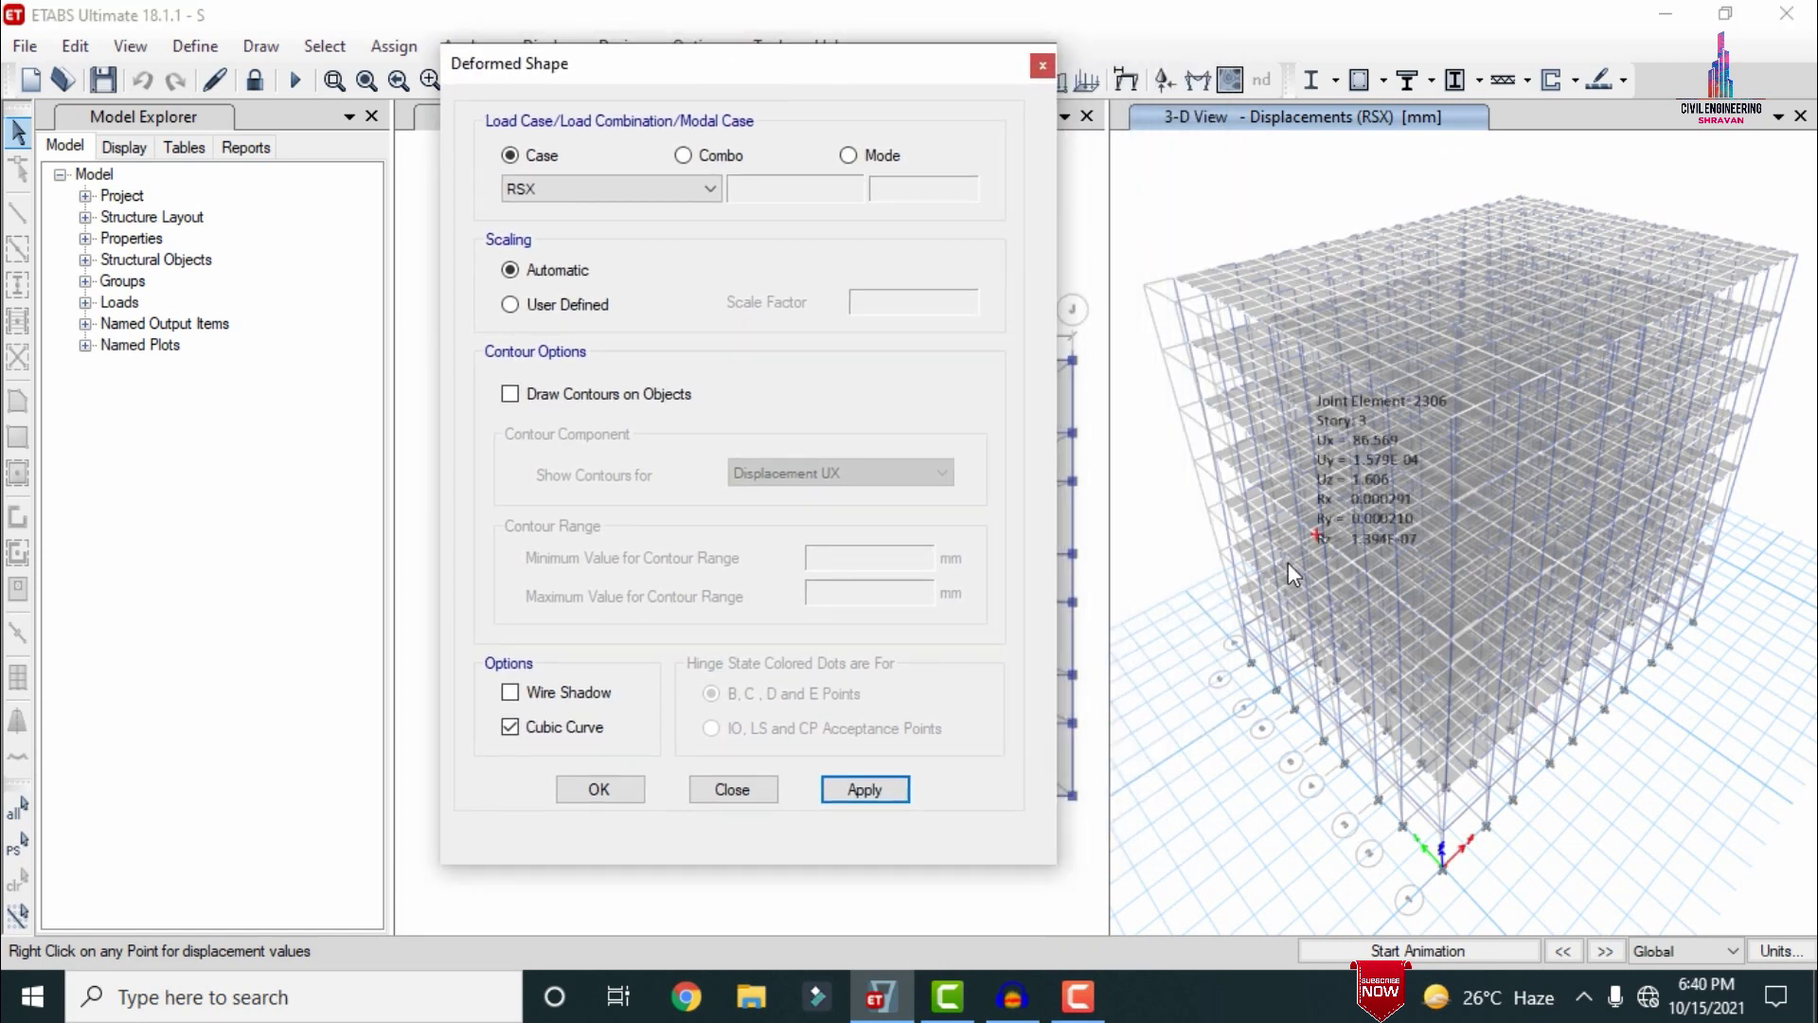
# Step: Display the deformed shape for load case RSY and inspect the displacements of an upper-story joint
pyautogui.click(599, 189)
pyautogui.click(516, 334)
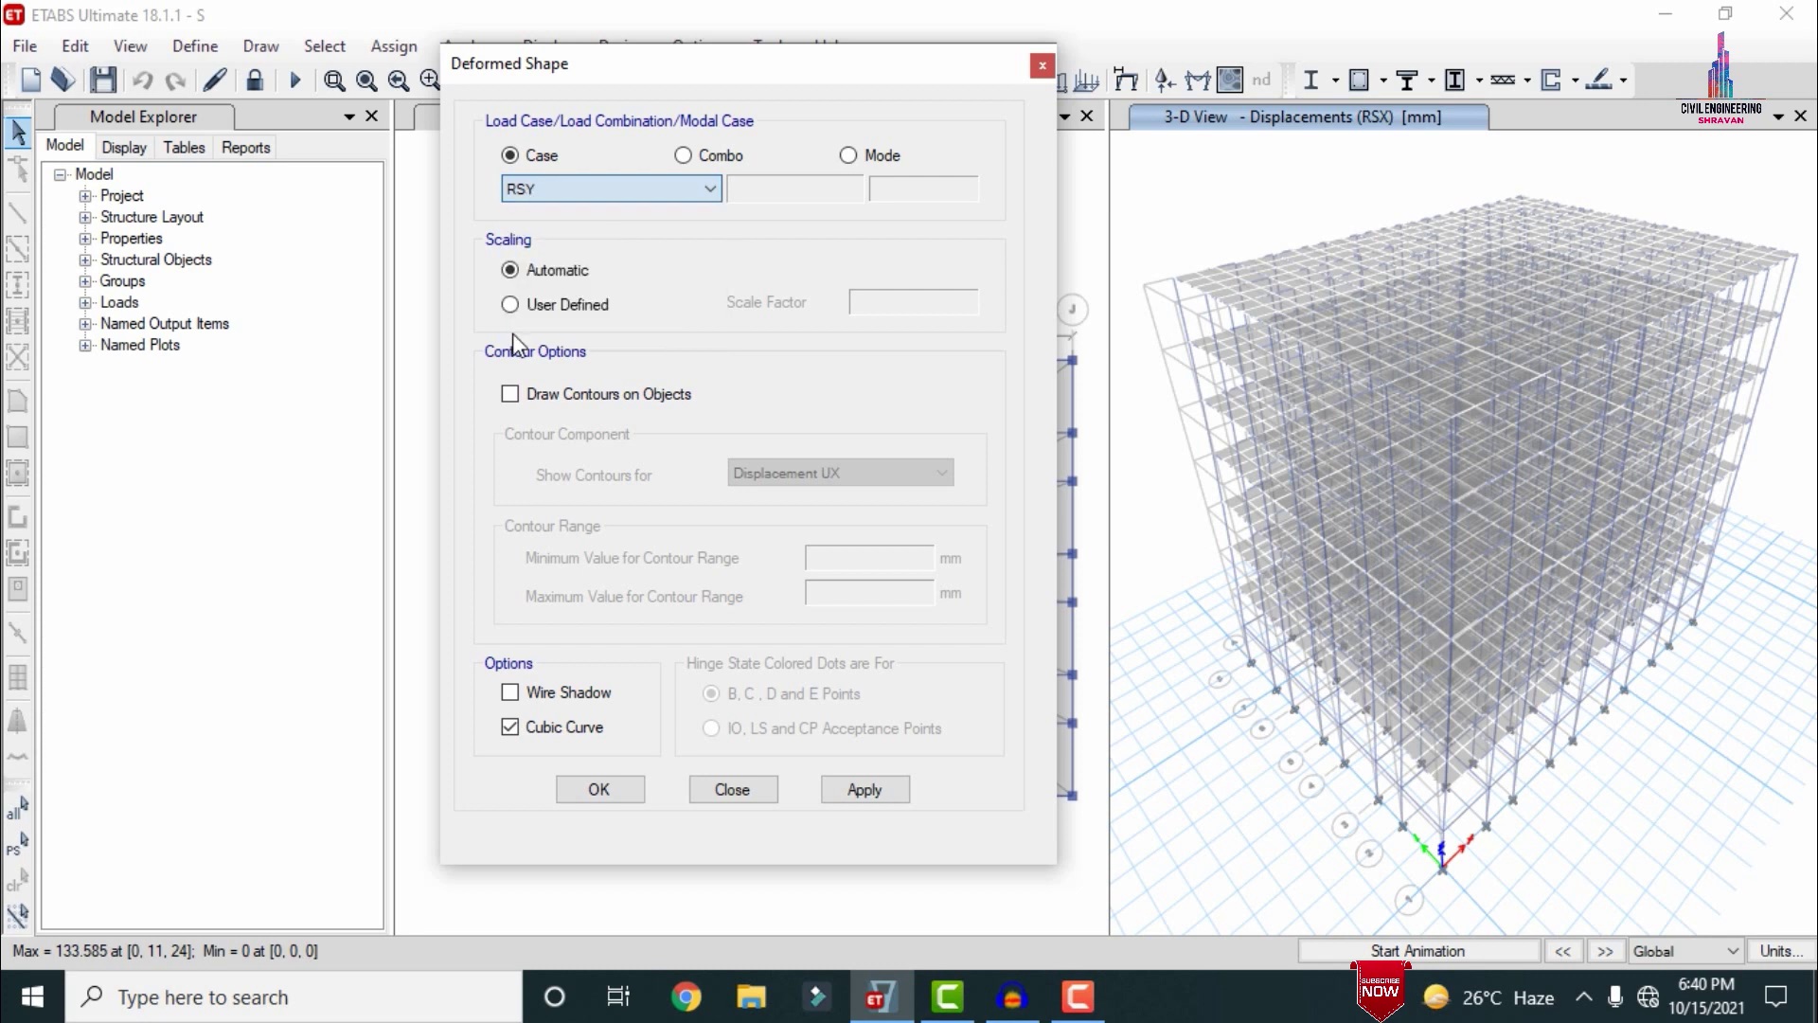
pyautogui.click(864, 789)
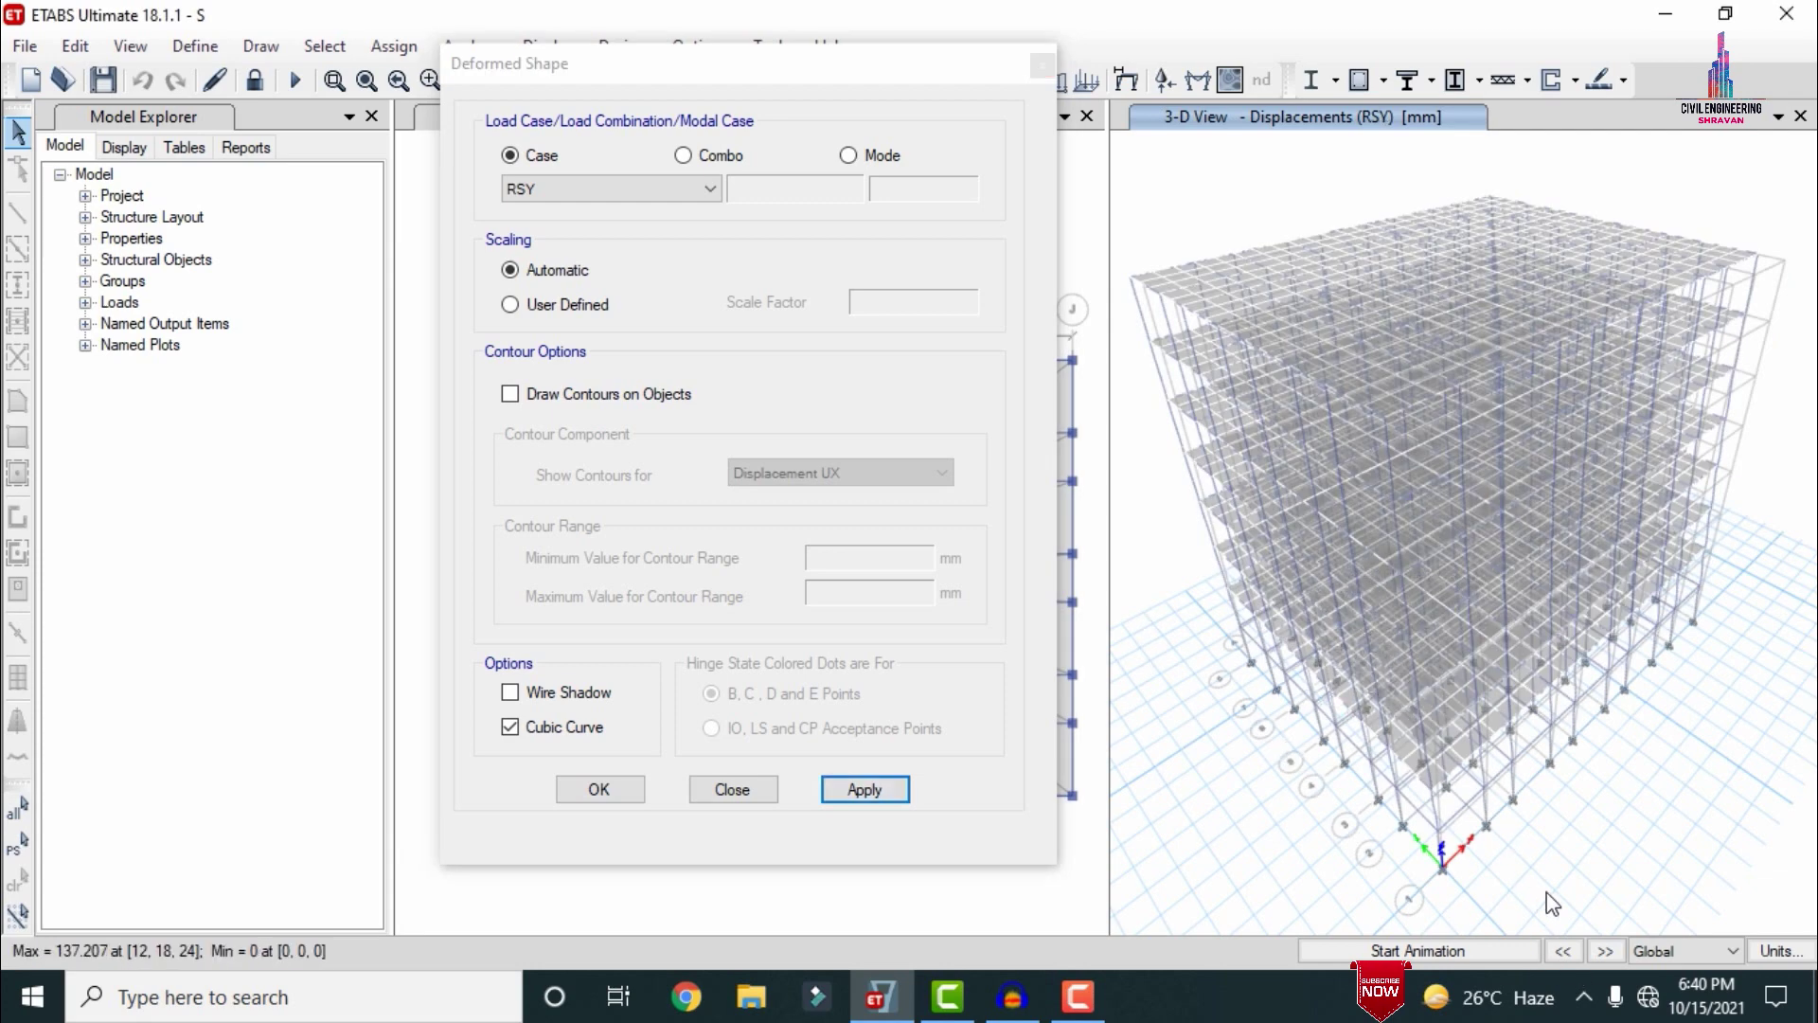
pyautogui.rightClick(1286, 199)
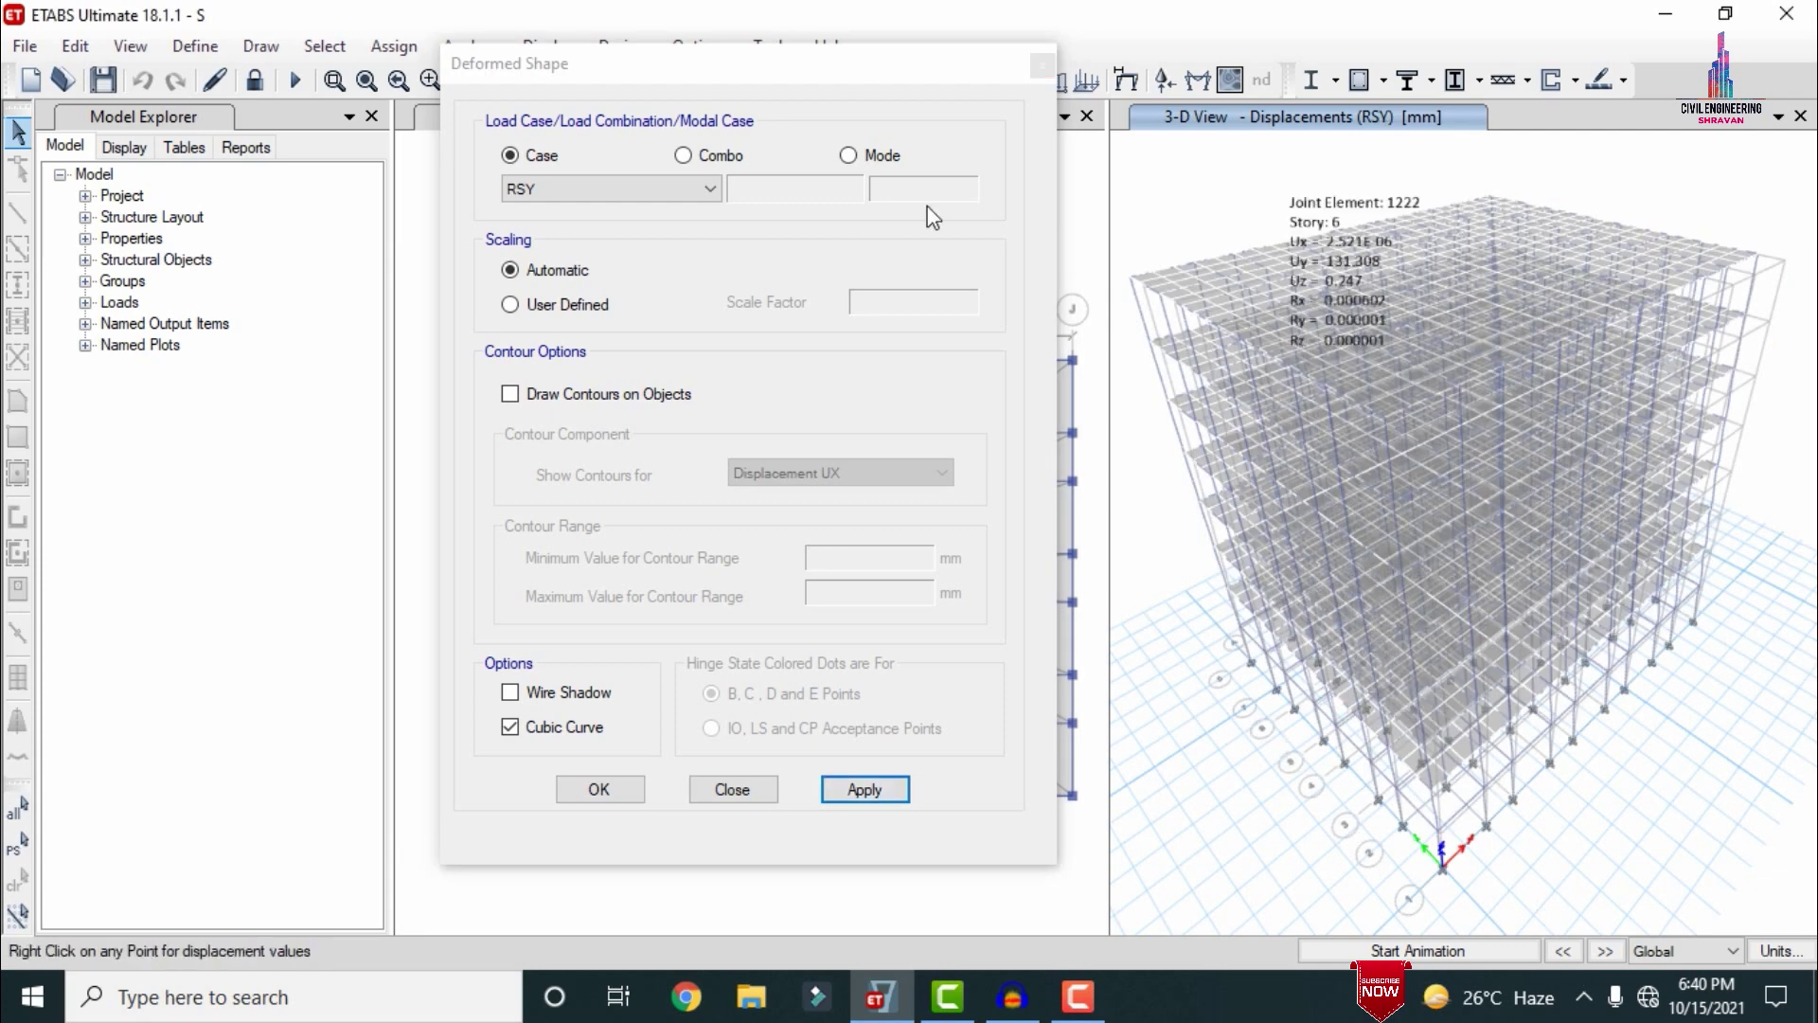
pyautogui.click(1041, 67)
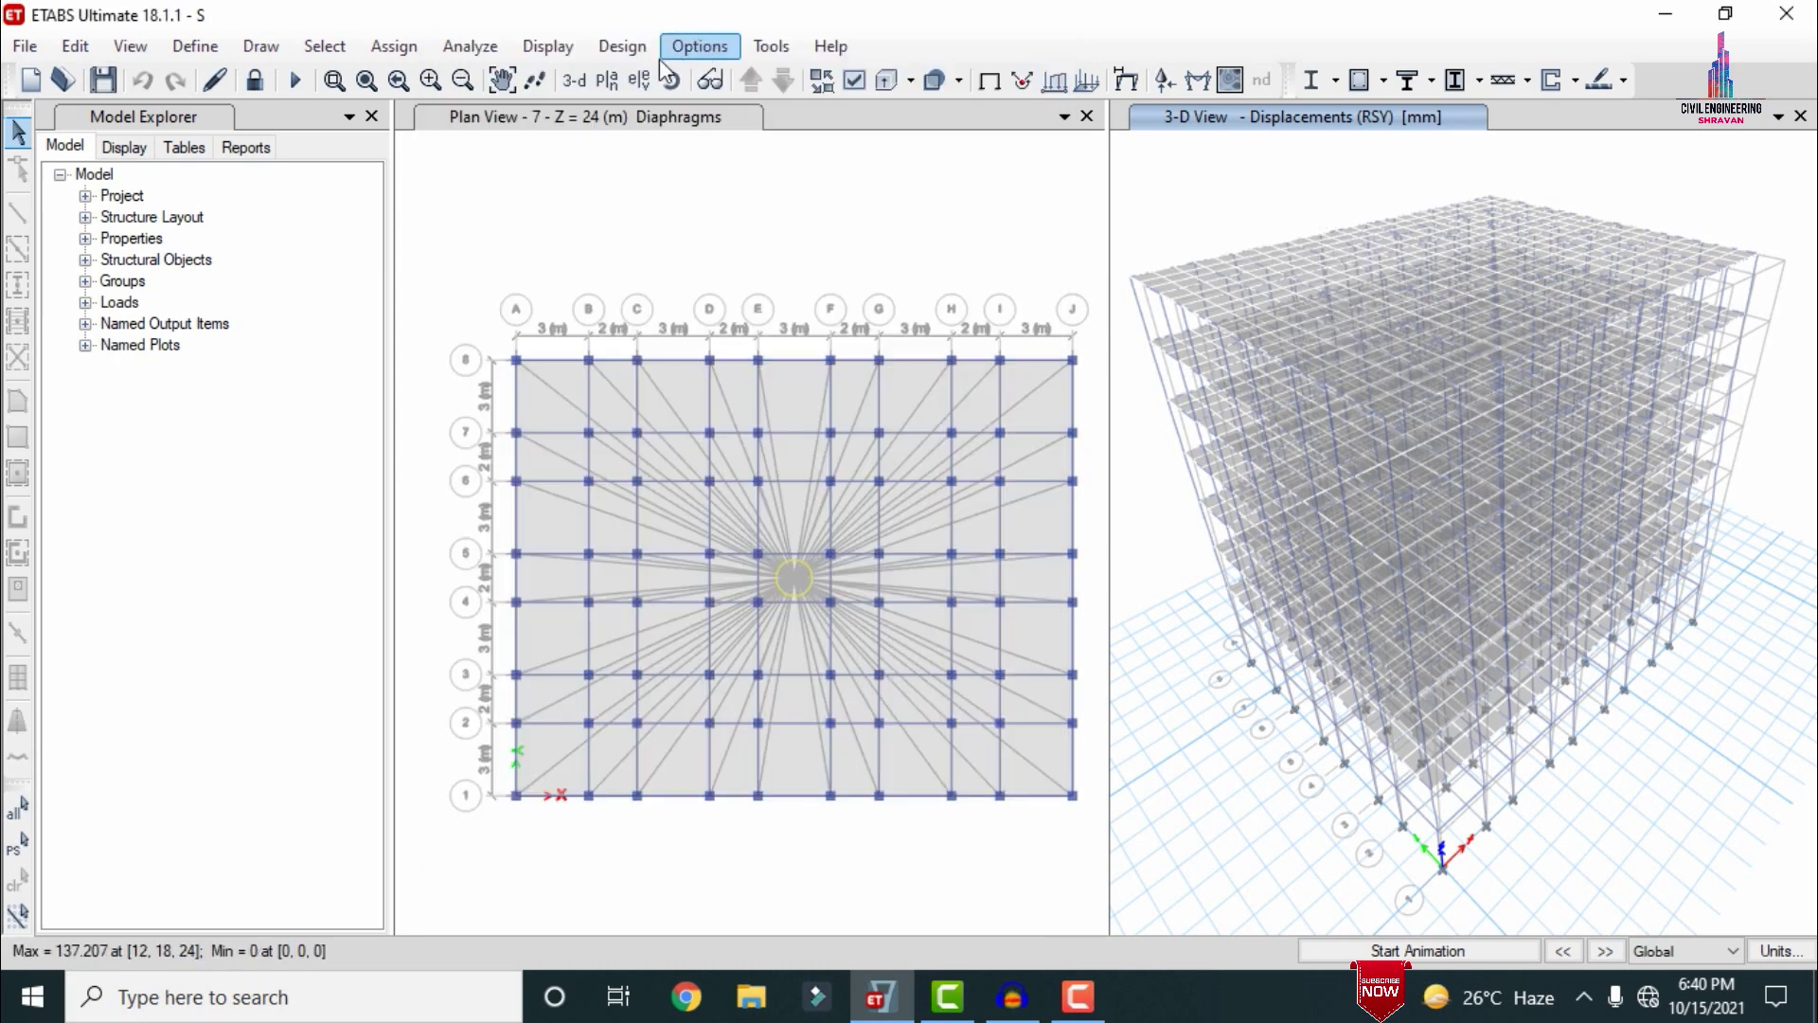
# Step: Display the filled Shear 2-2 force diagram of the frames for load case RSX
pyautogui.click(547, 45)
pyautogui.moveTo(623, 206)
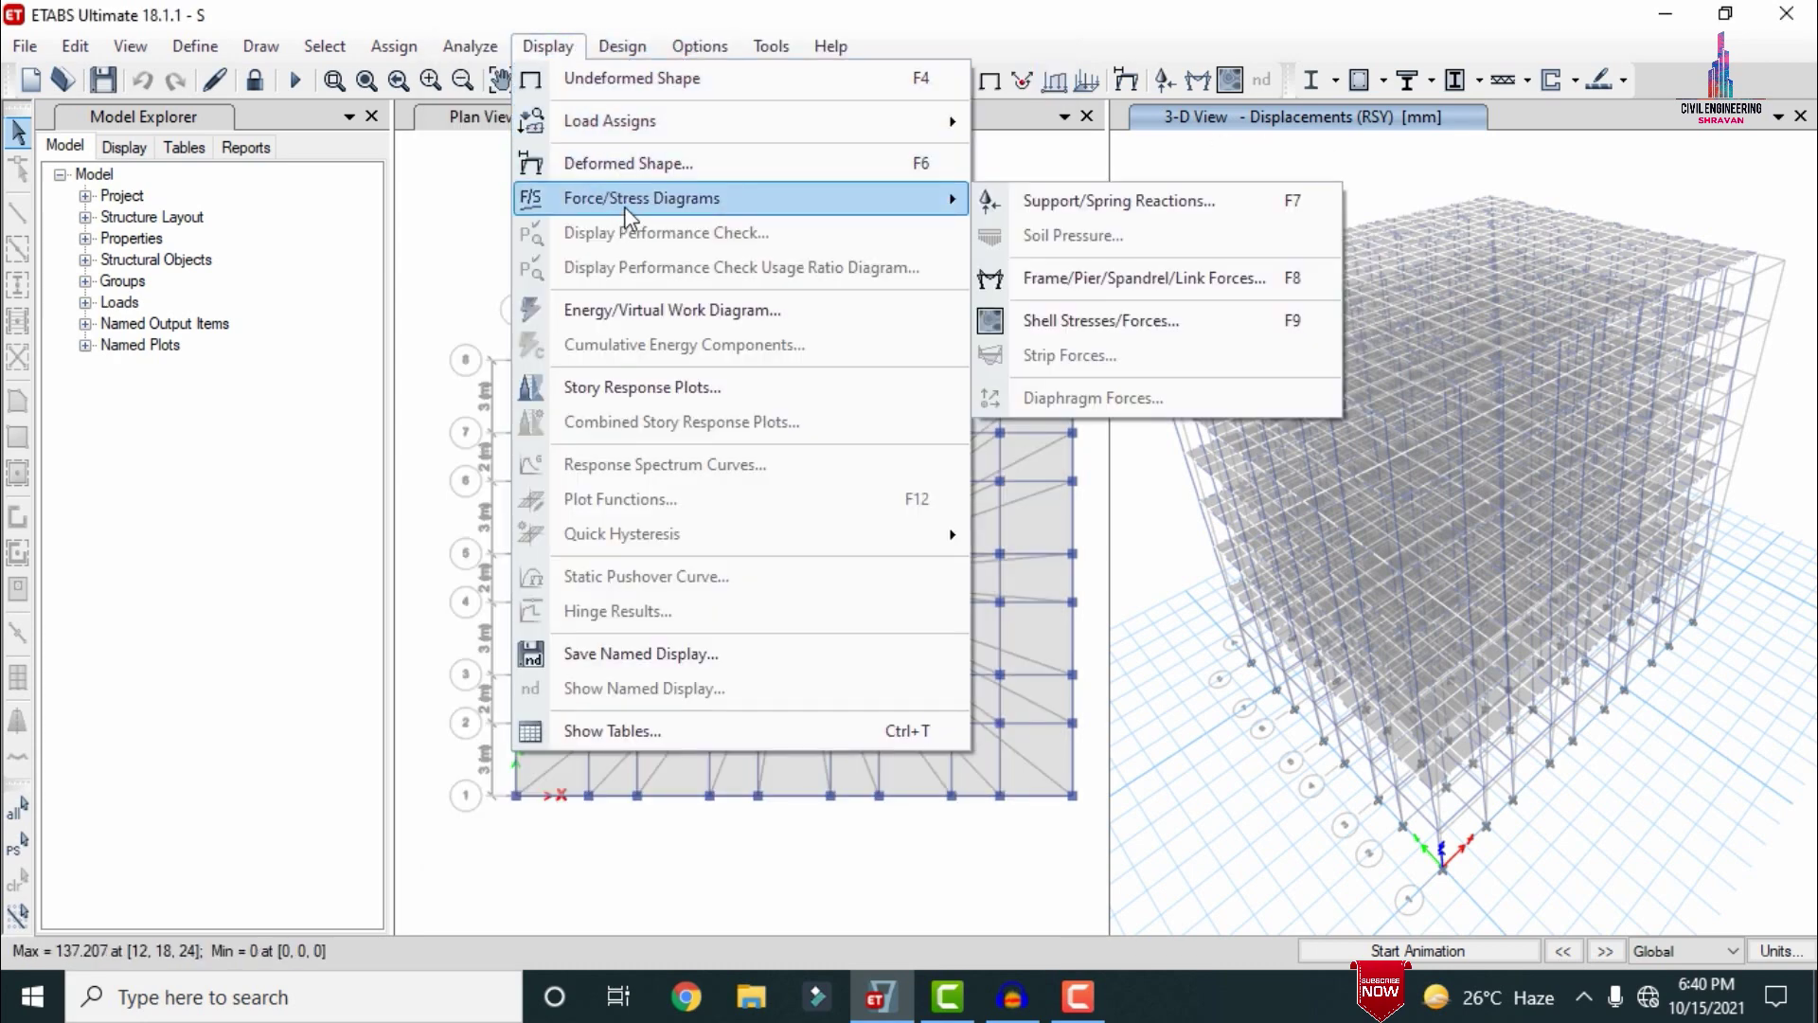
pyautogui.click(1036, 273)
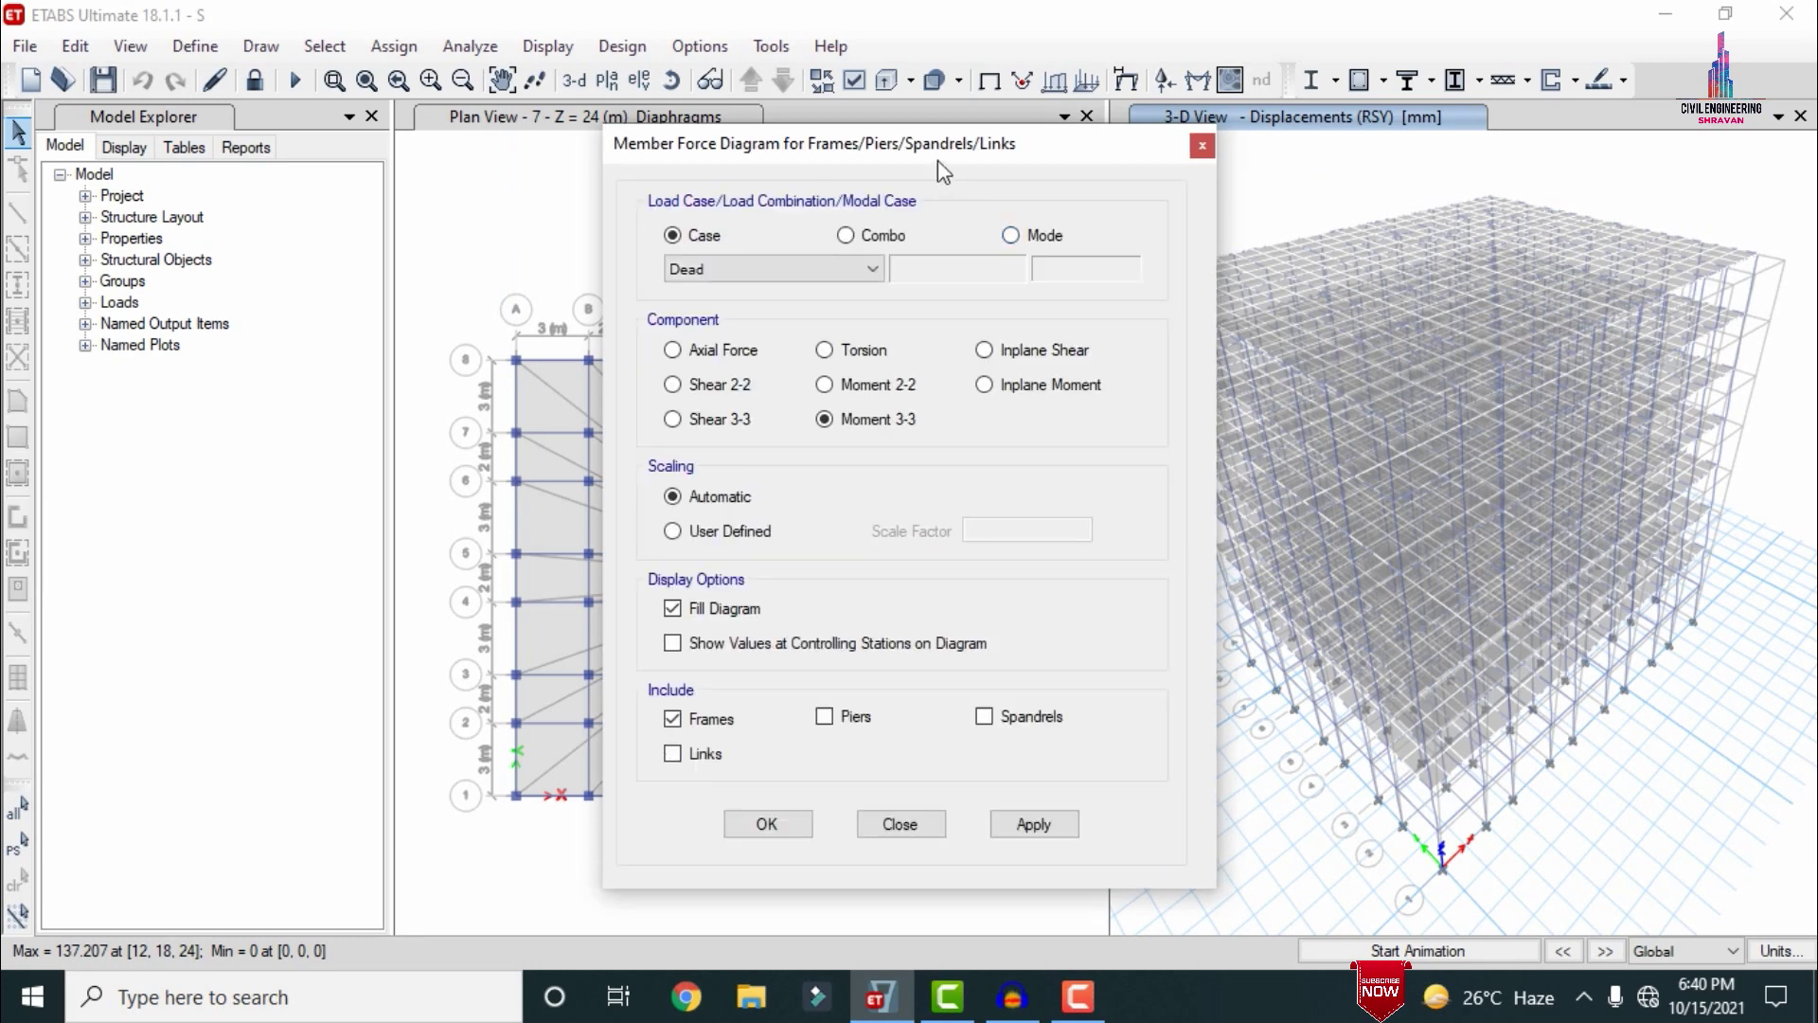
pyautogui.moveTo(937, 146); pyautogui.dragTo(646, 61)
pyautogui.click(401, 298)
pyautogui.click(536, 184)
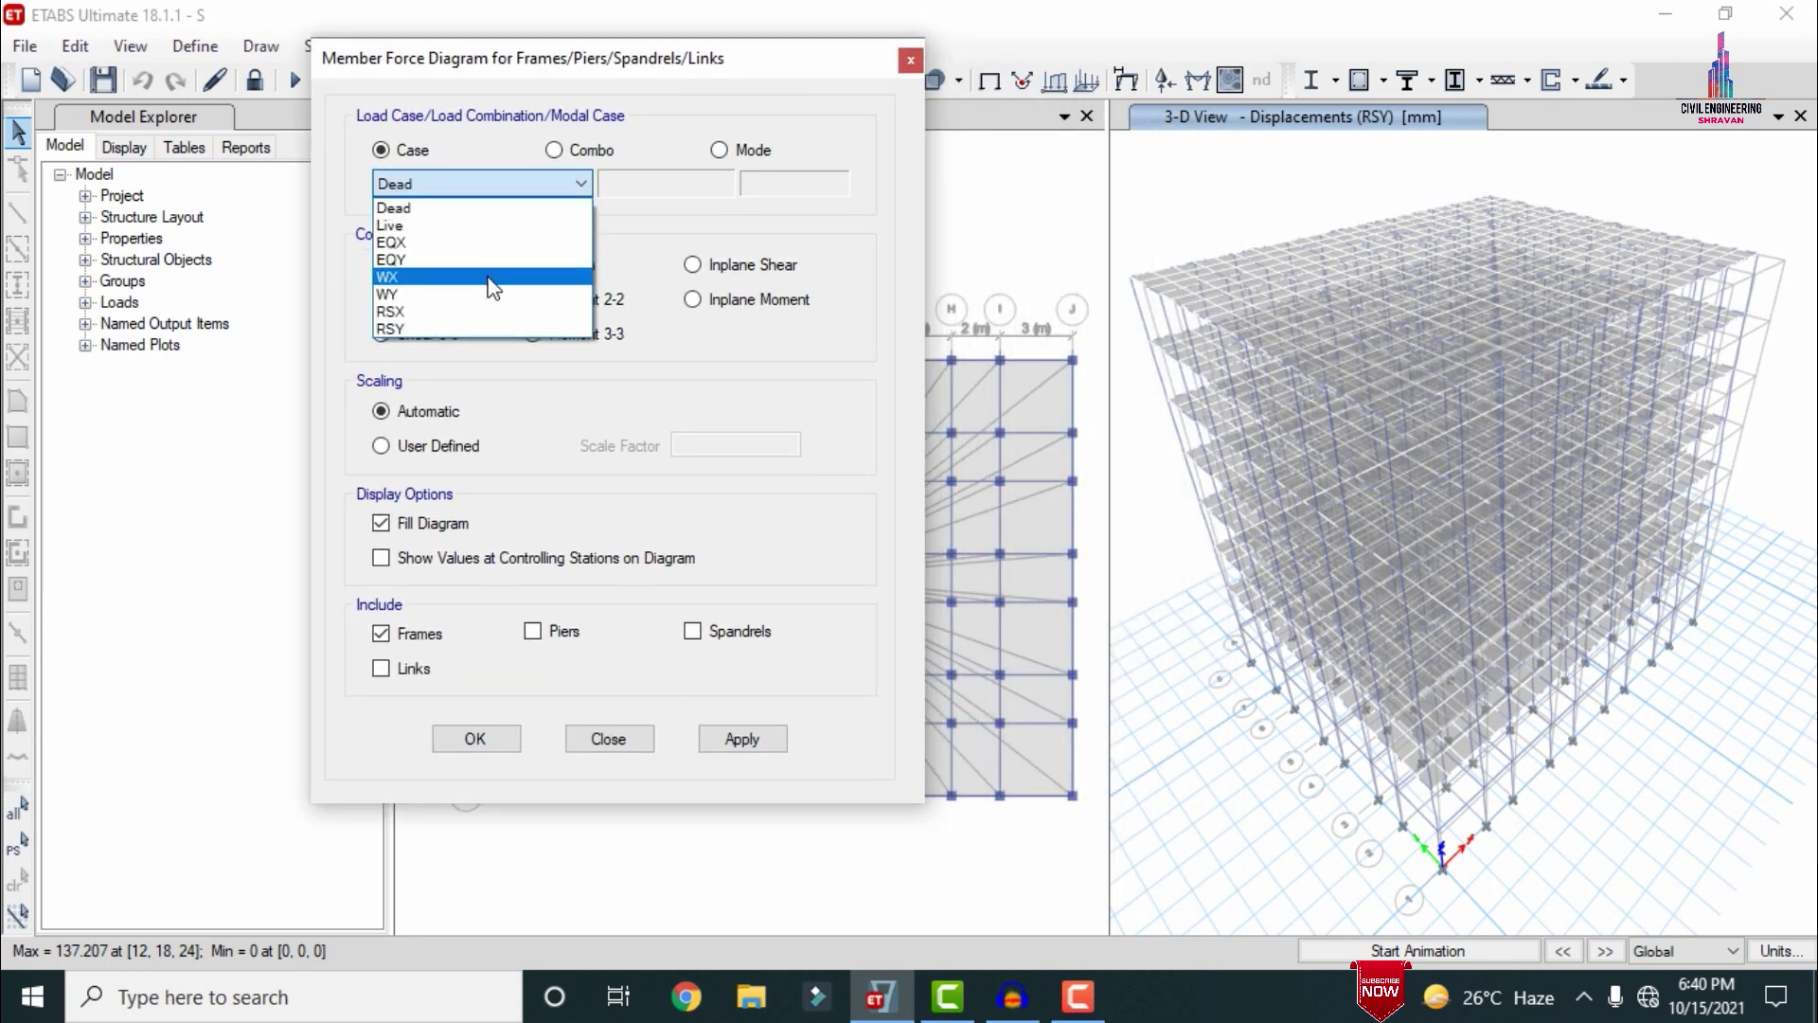
pyautogui.click(471, 313)
pyautogui.click(742, 743)
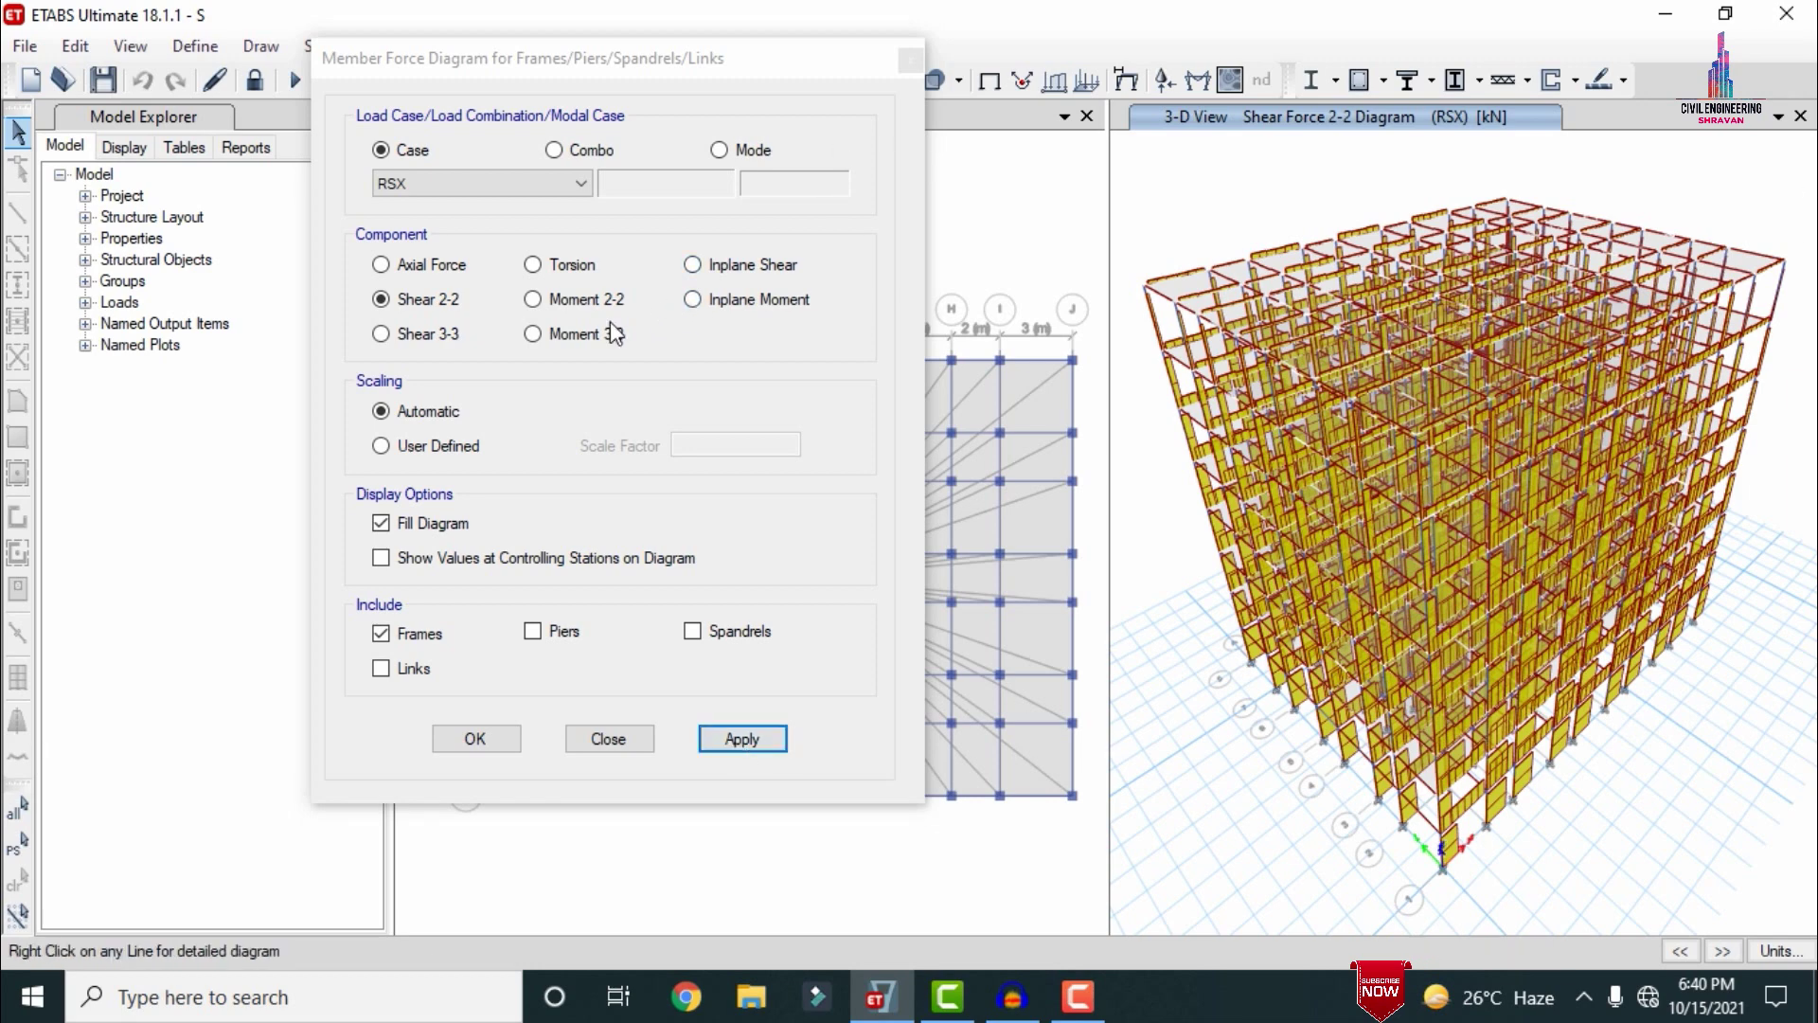
# Step: Switch the RSX frame force diagram to Moment 3-3 and close its settings
pyautogui.click(574, 335)
pyautogui.click(747, 740)
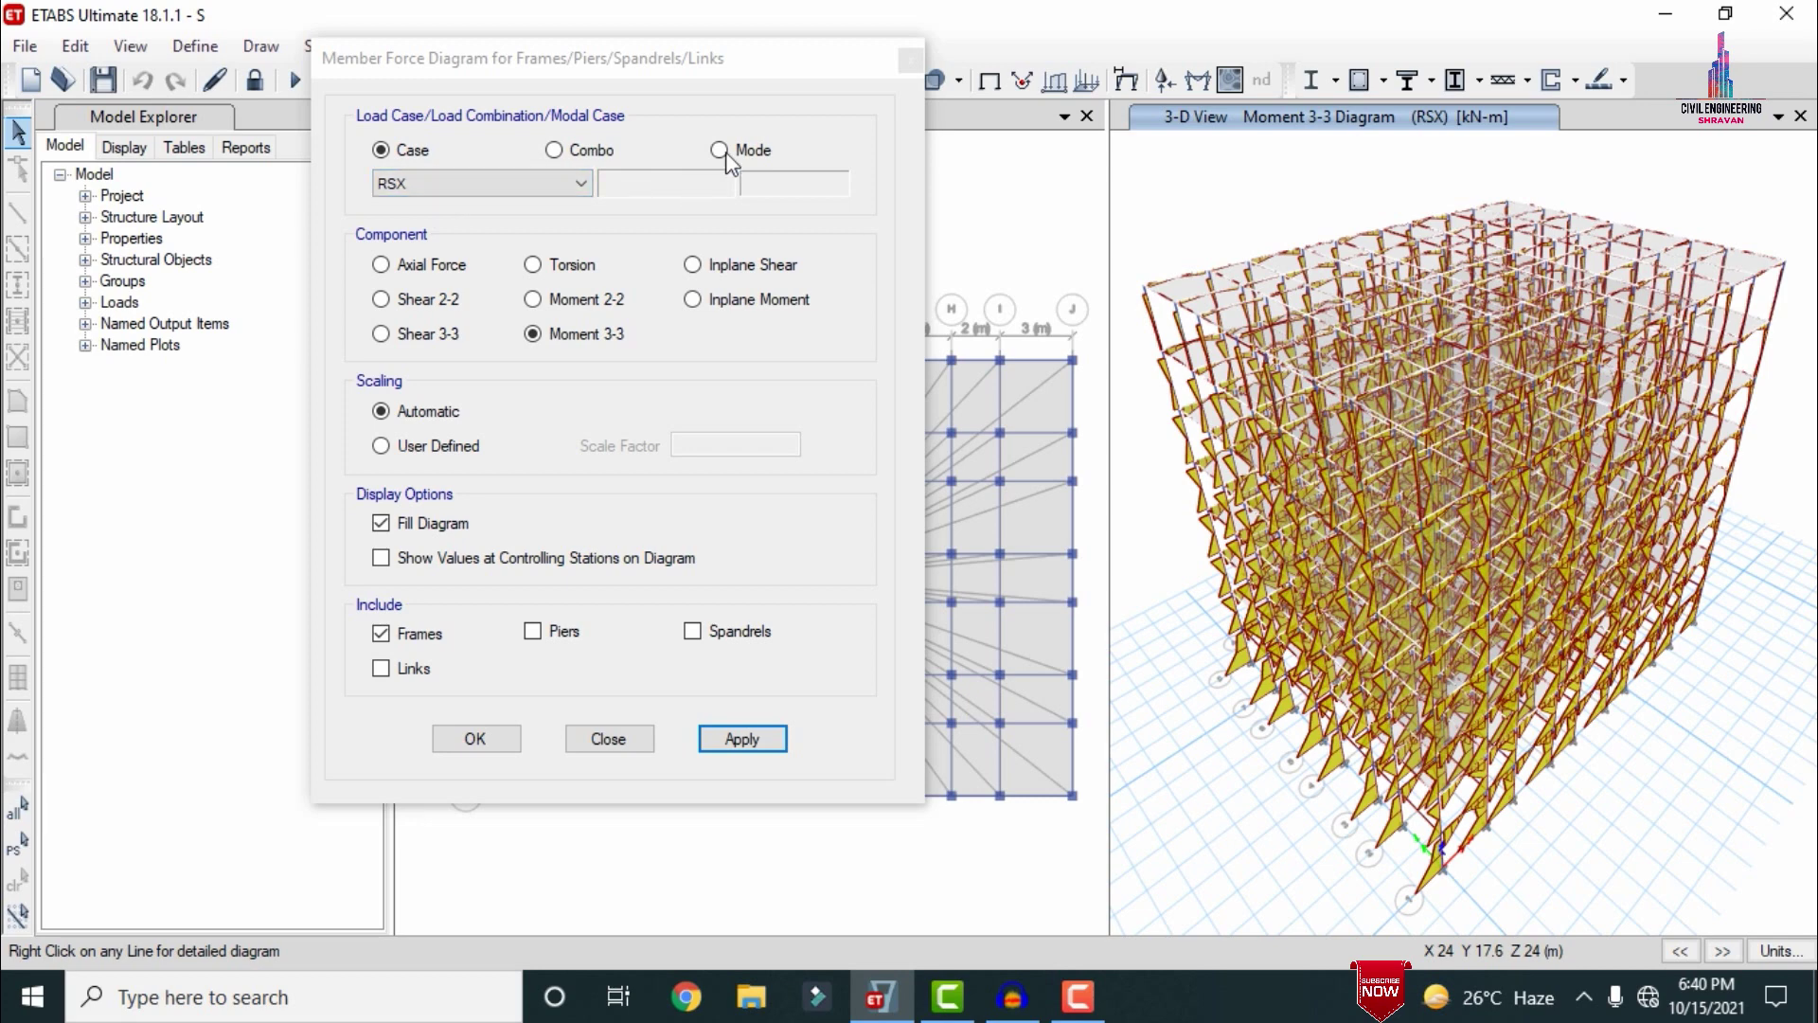
pyautogui.click(910, 60)
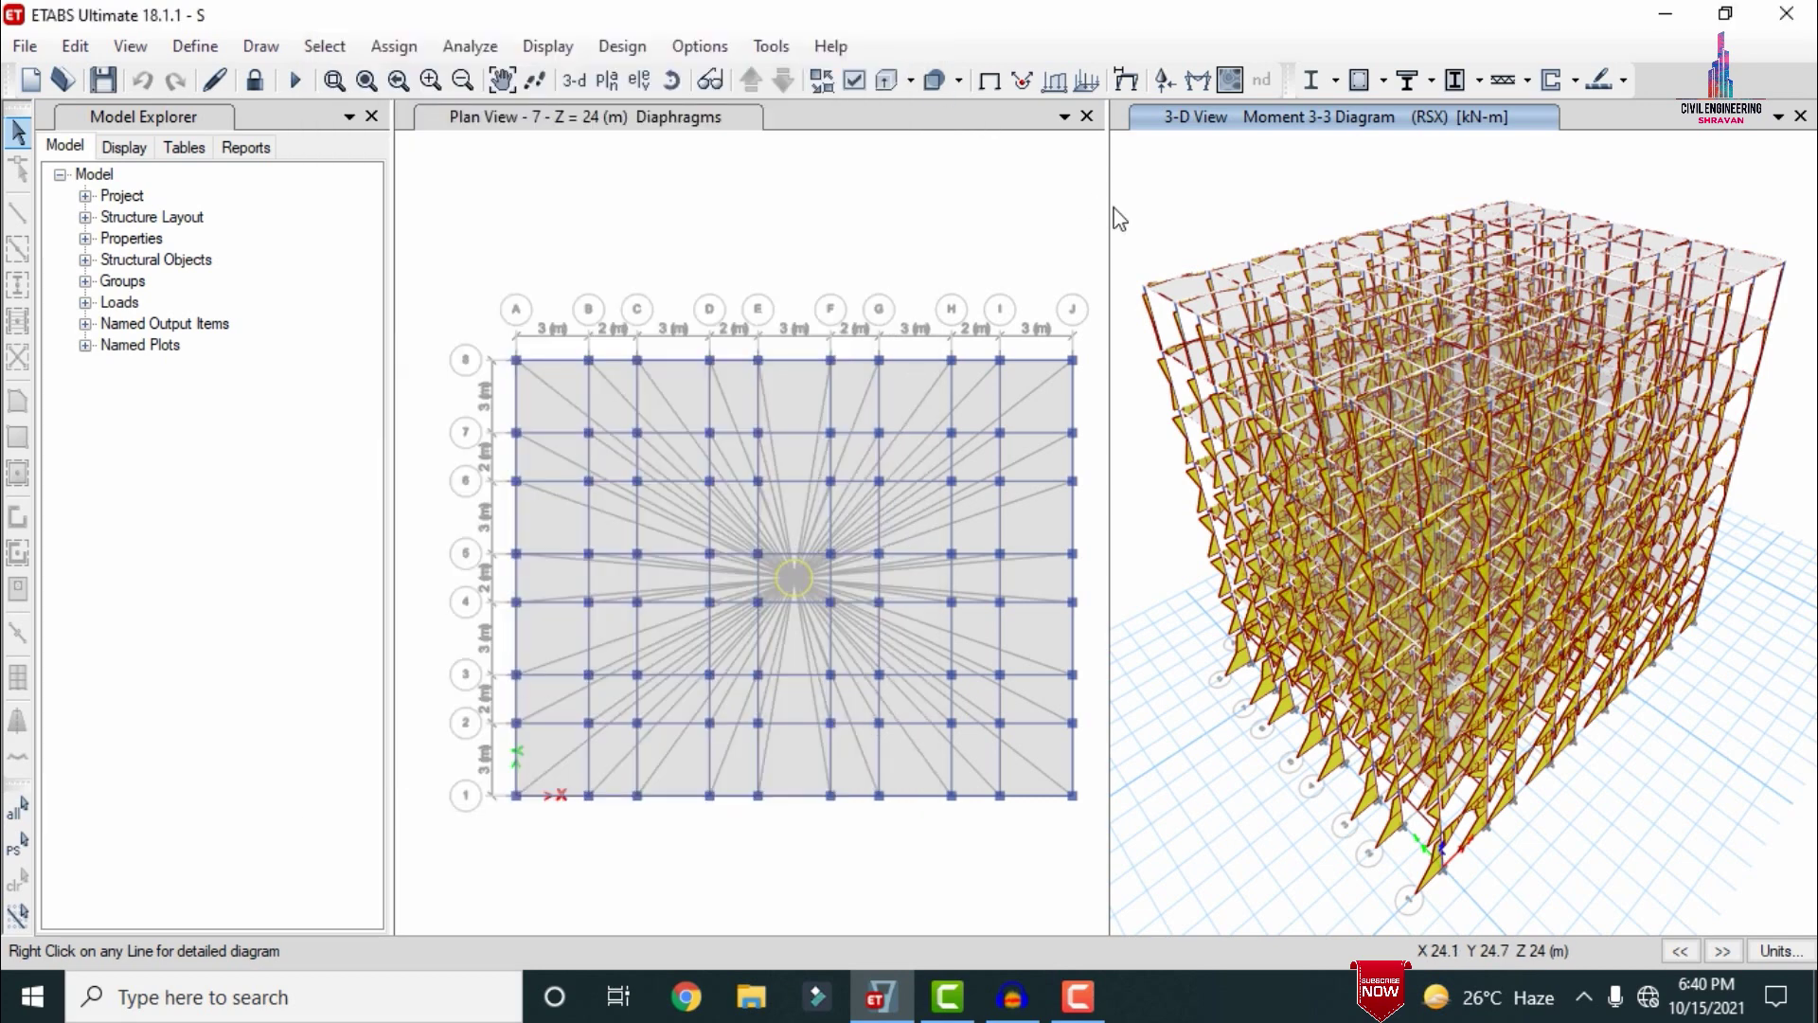
# Step: Open the story response plot and widen its view beside the 3-D model
pyautogui.click(546, 44)
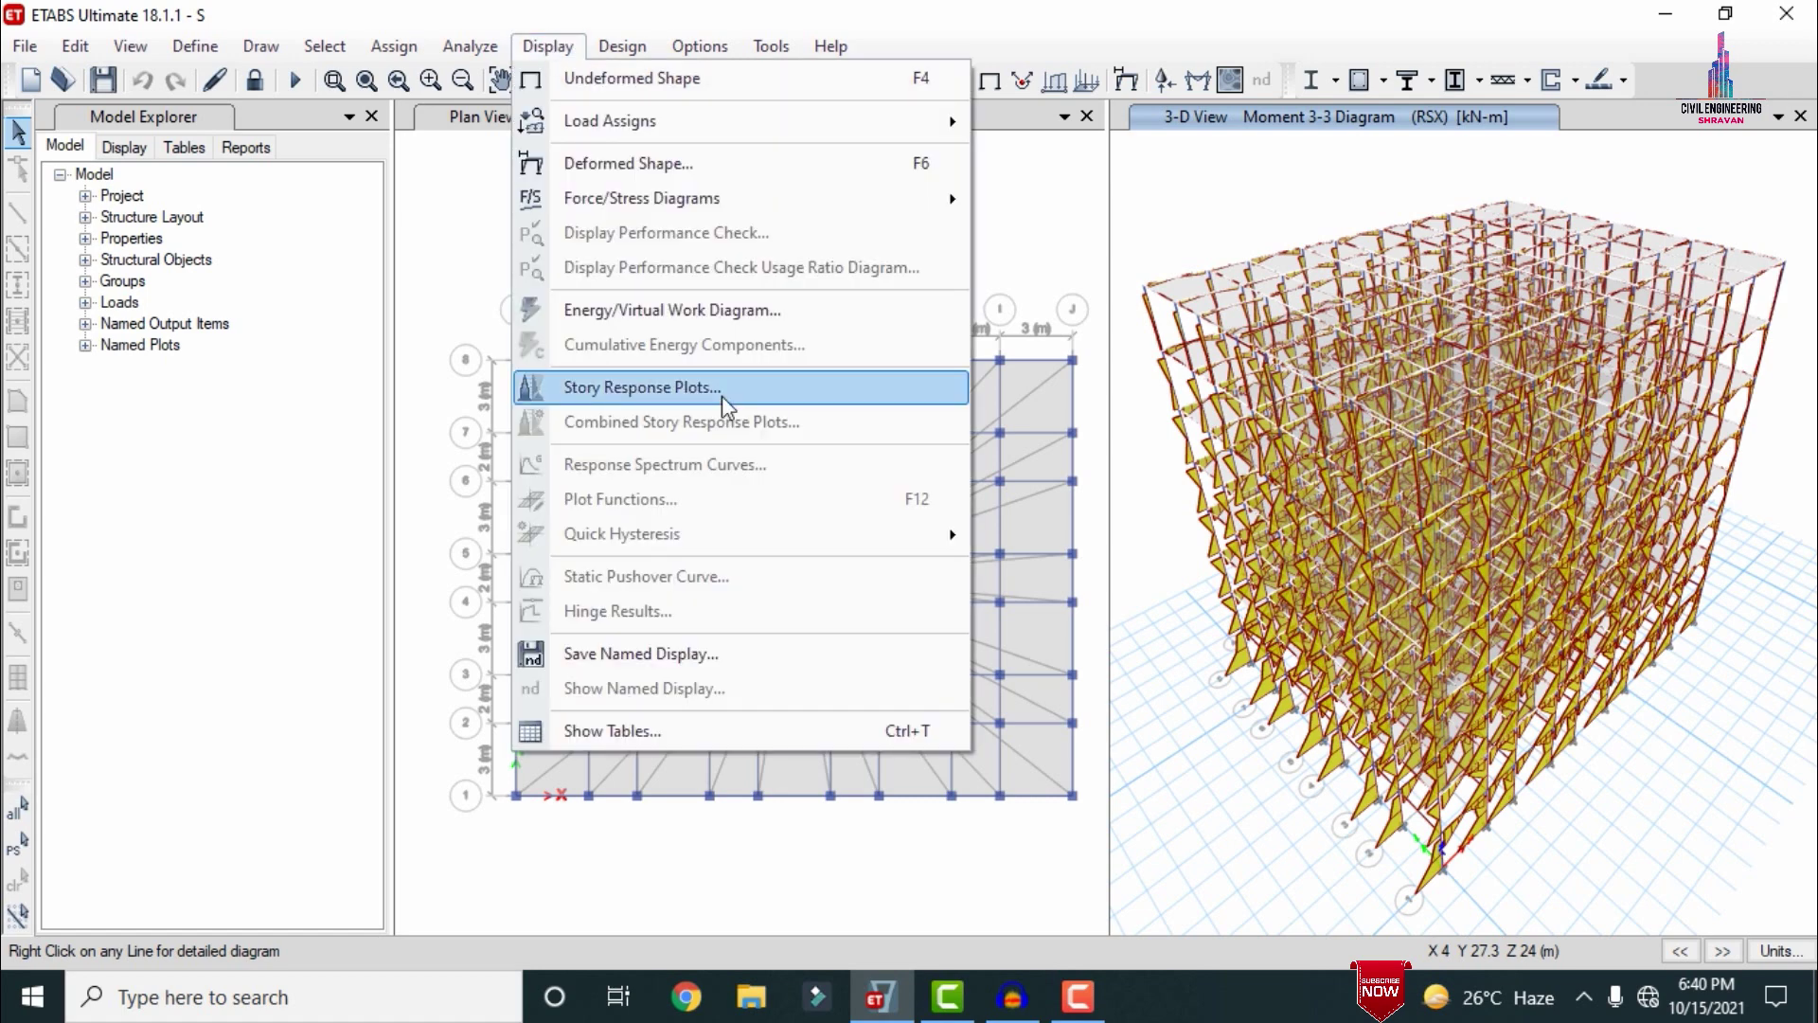
pyautogui.click(722, 391)
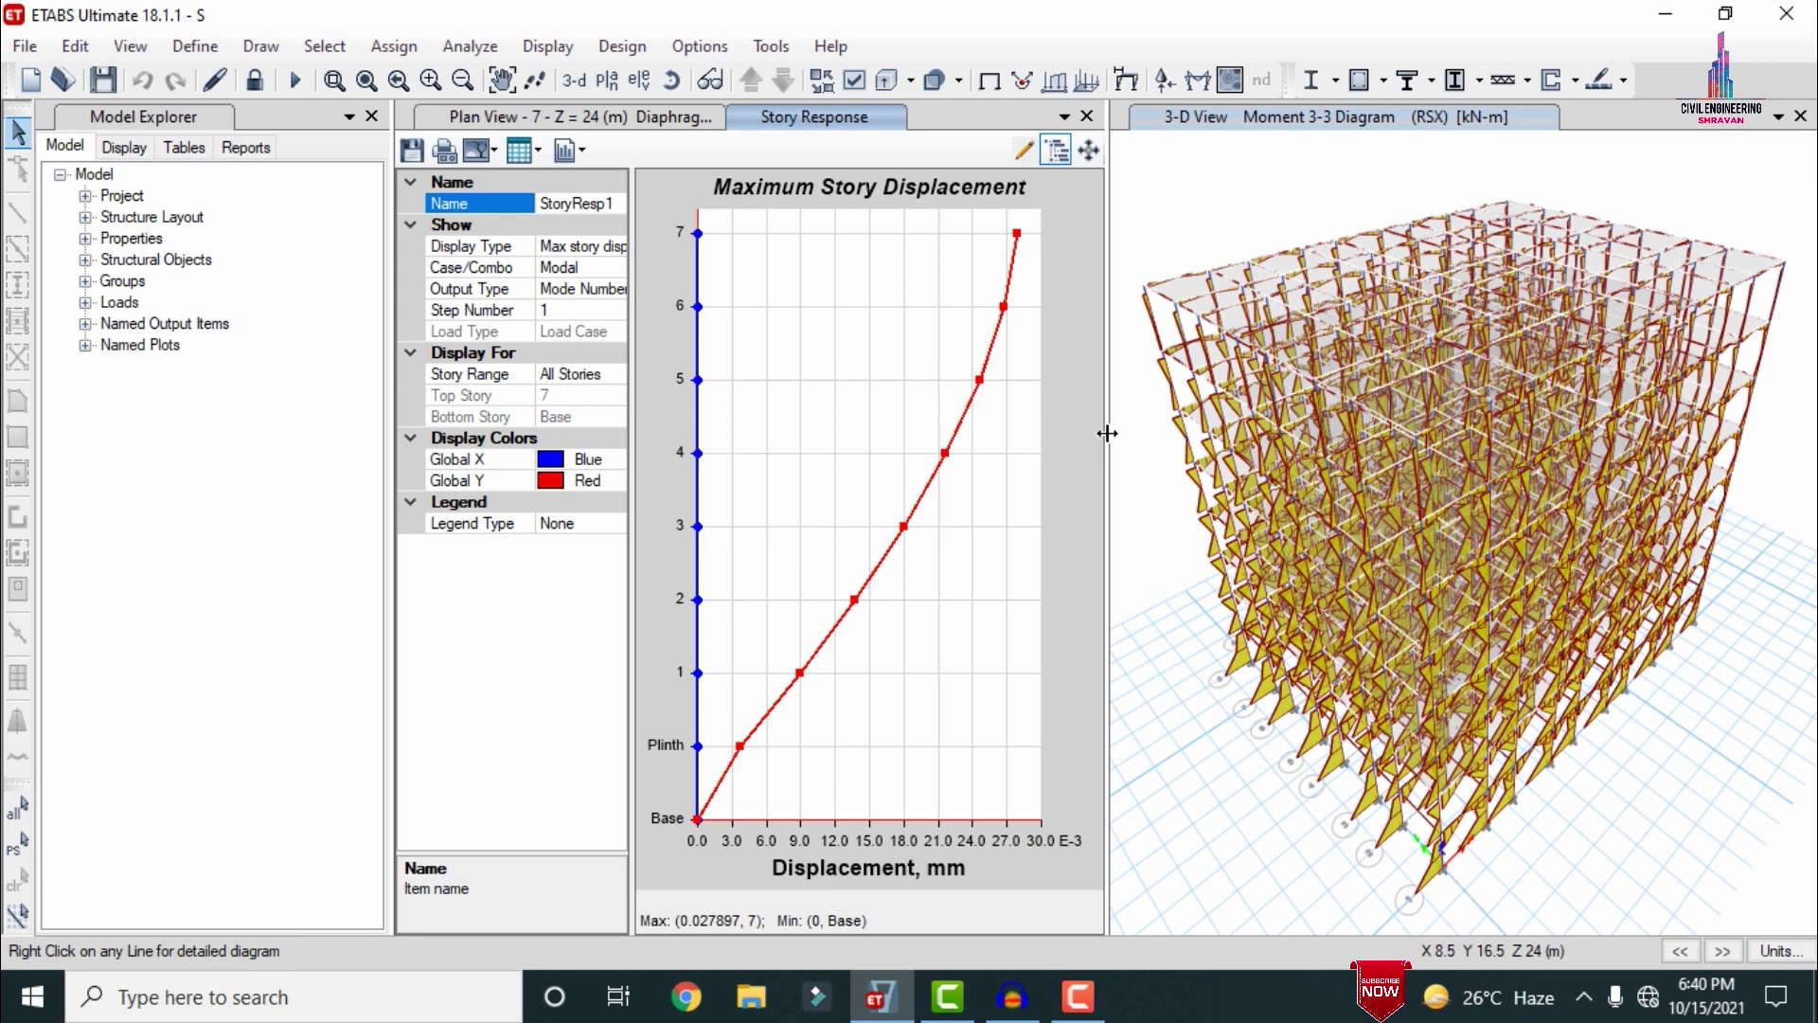
pyautogui.moveTo(1106, 430); pyautogui.dragTo(1392, 445)
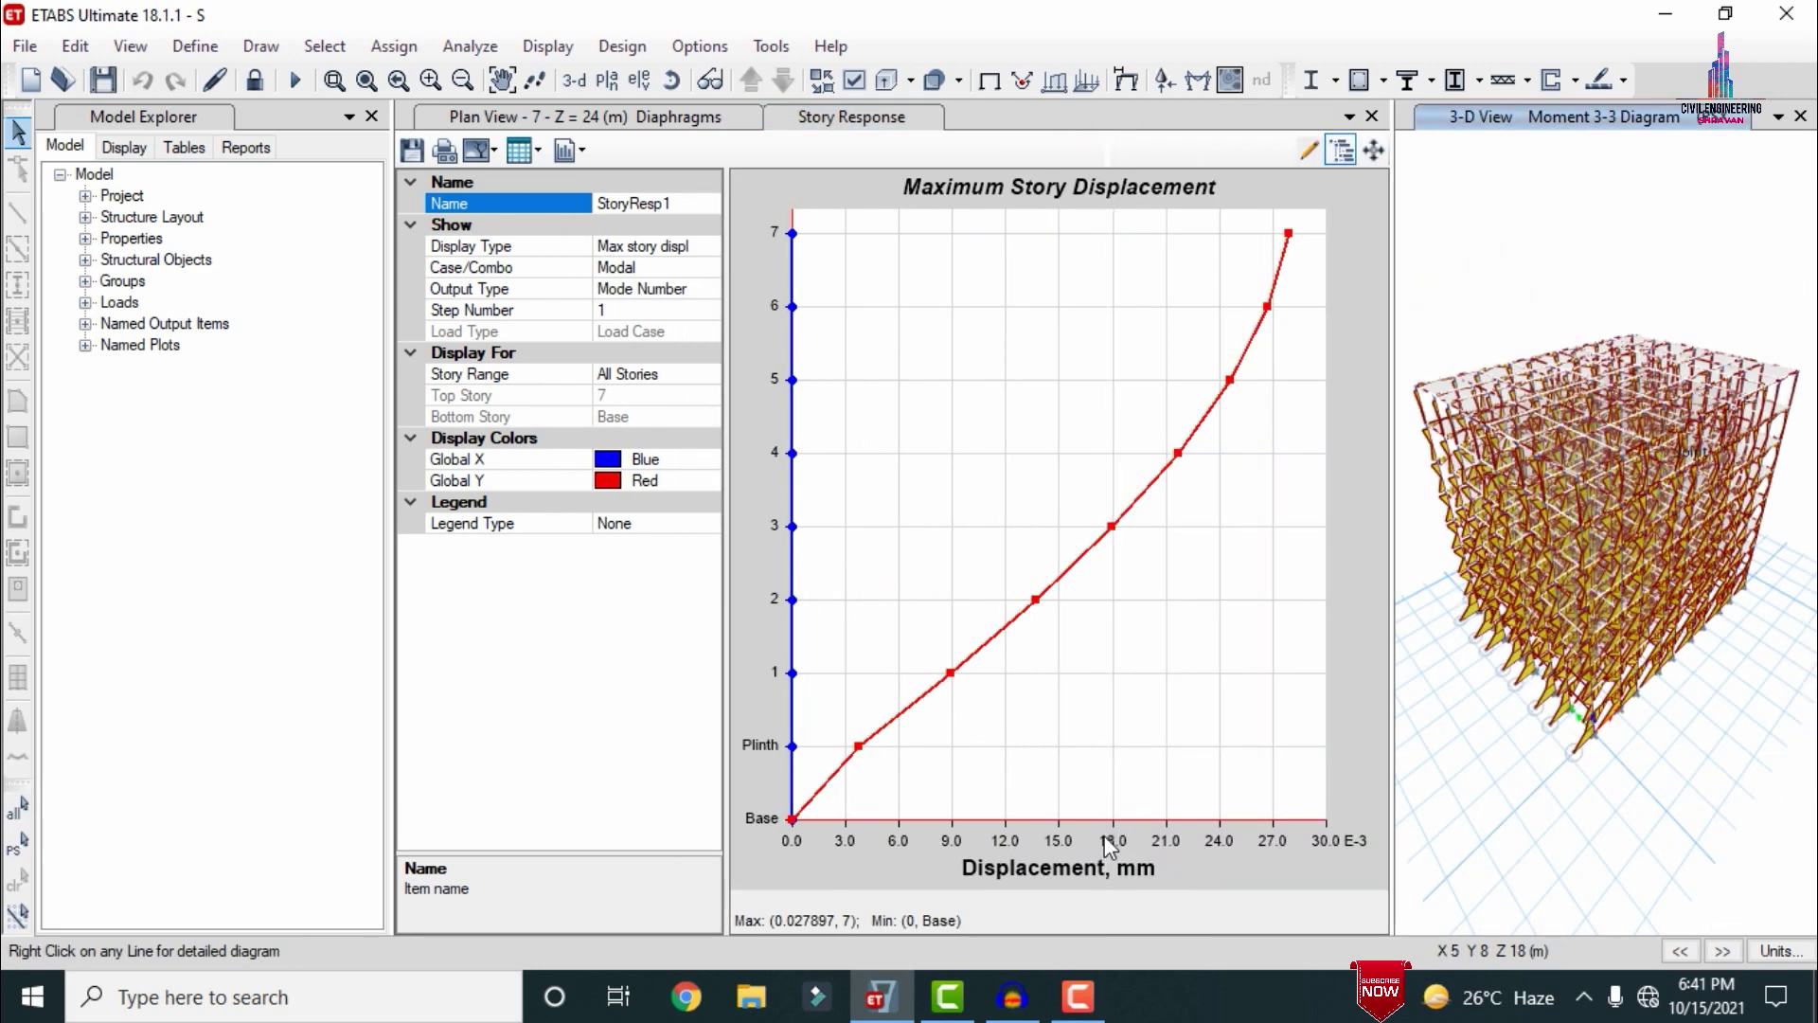
# Step: Set the story response display type to Diaph drifts
pyautogui.click(711, 252)
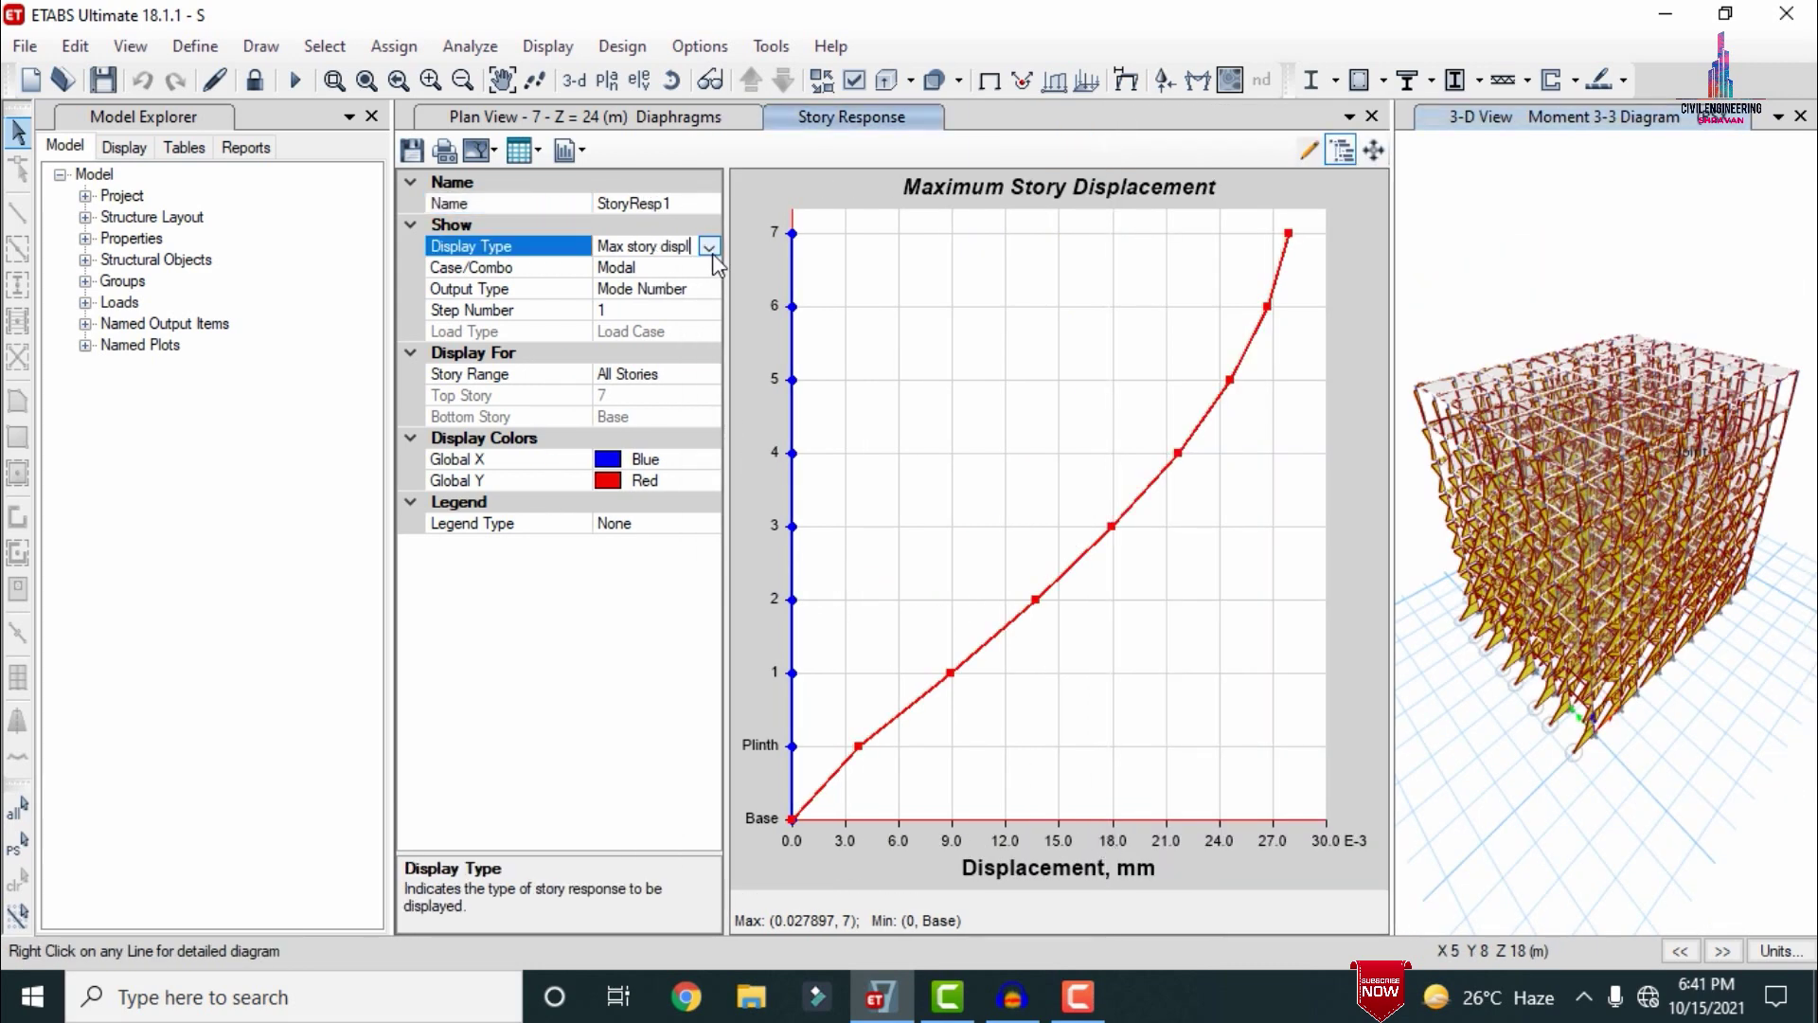
pyautogui.click(712, 252)
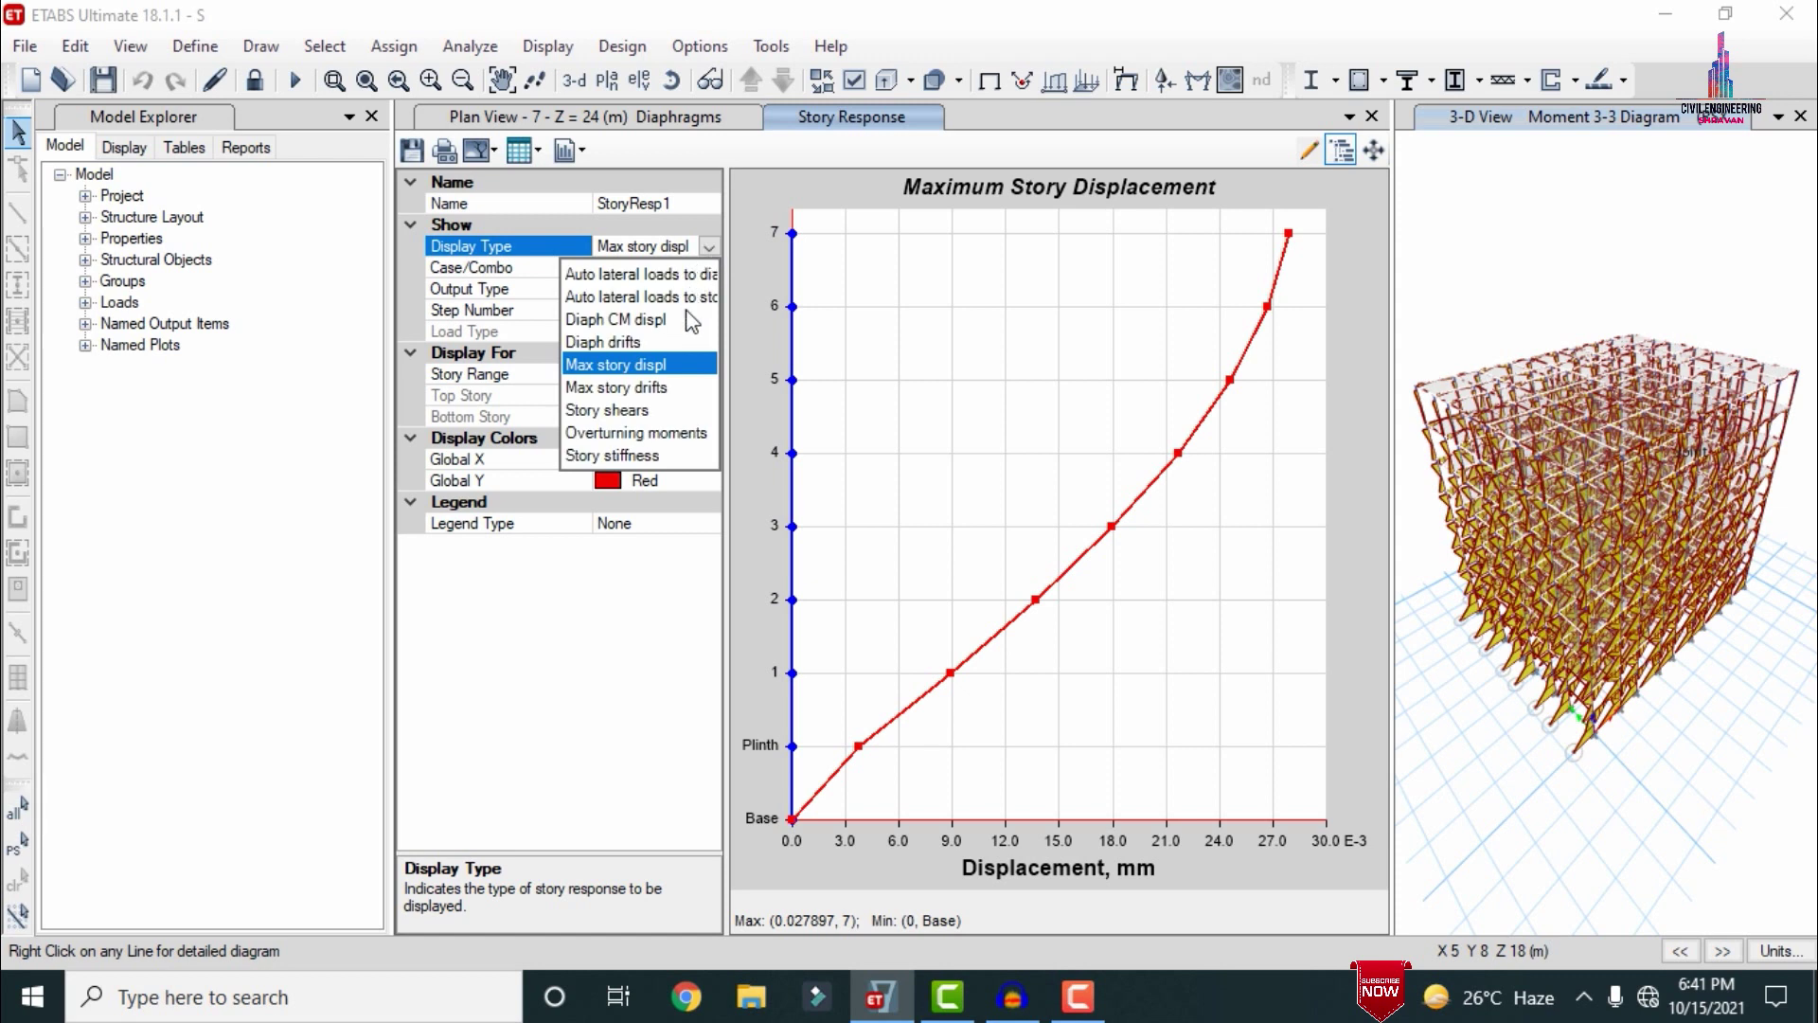
pyautogui.click(650, 340)
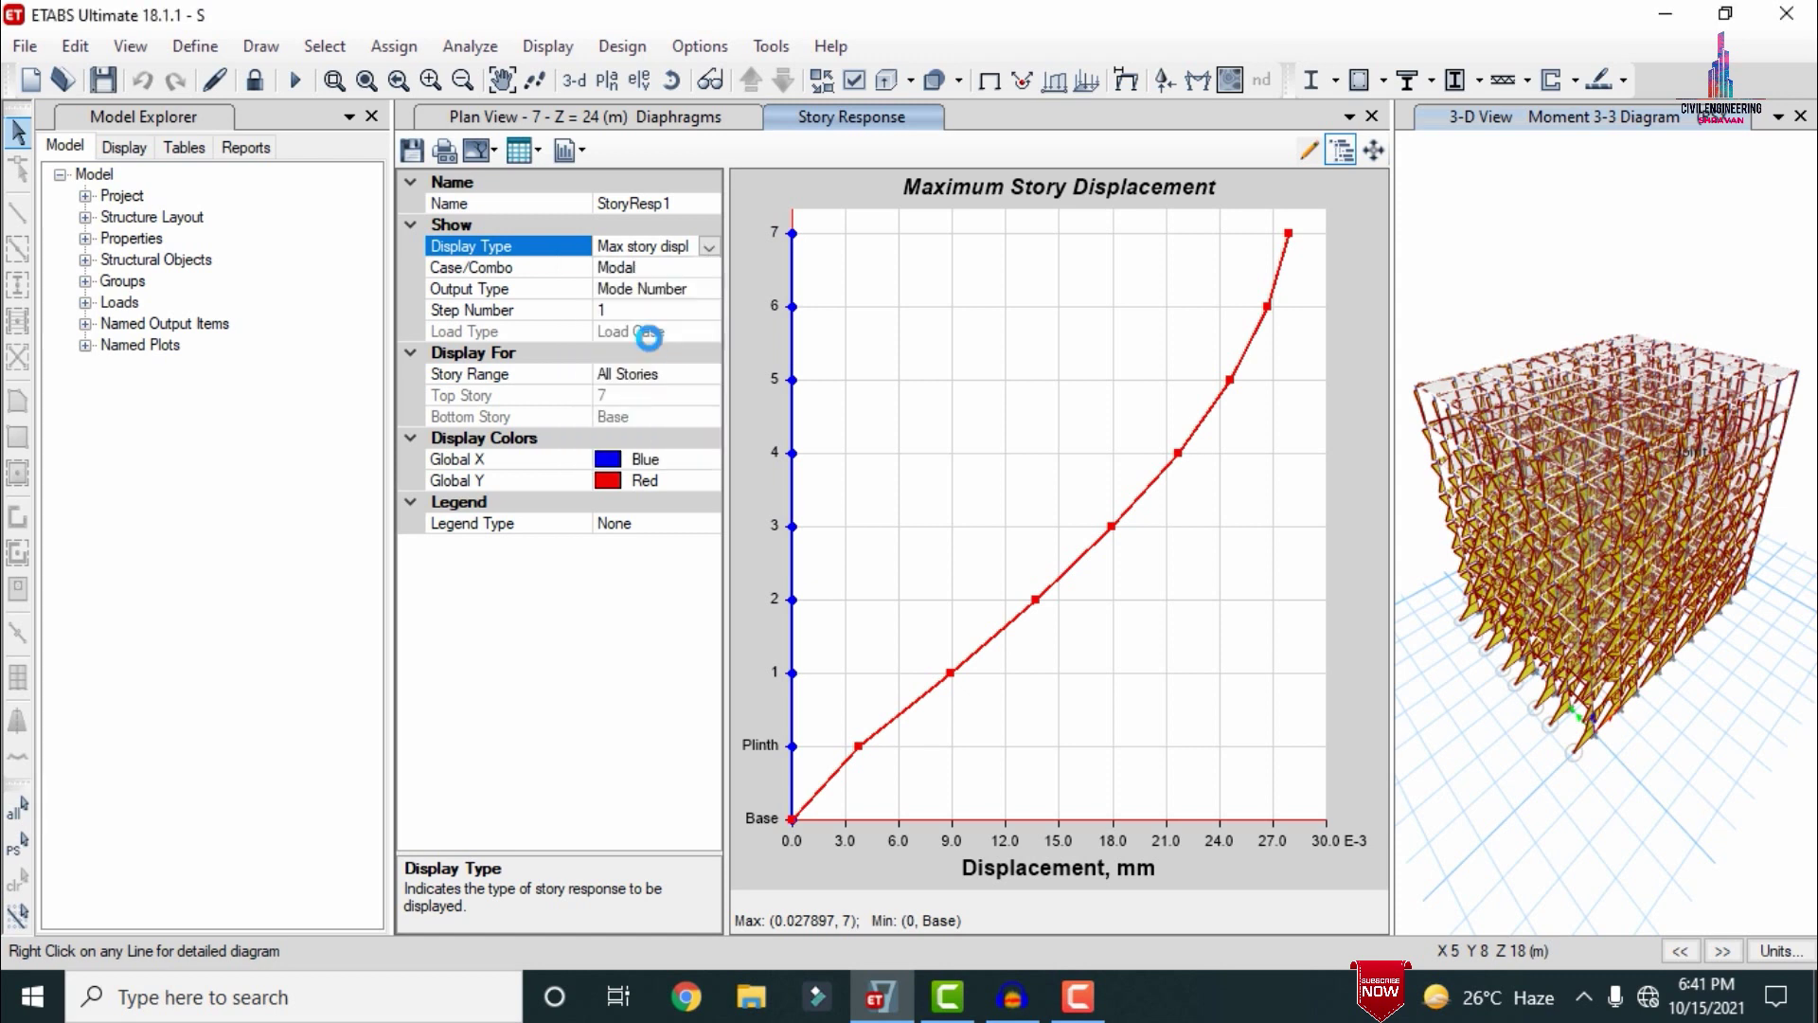
# Step: Show the Max story displ plot, and after it switch the story response display type to Story shears
pyautogui.click(709, 248)
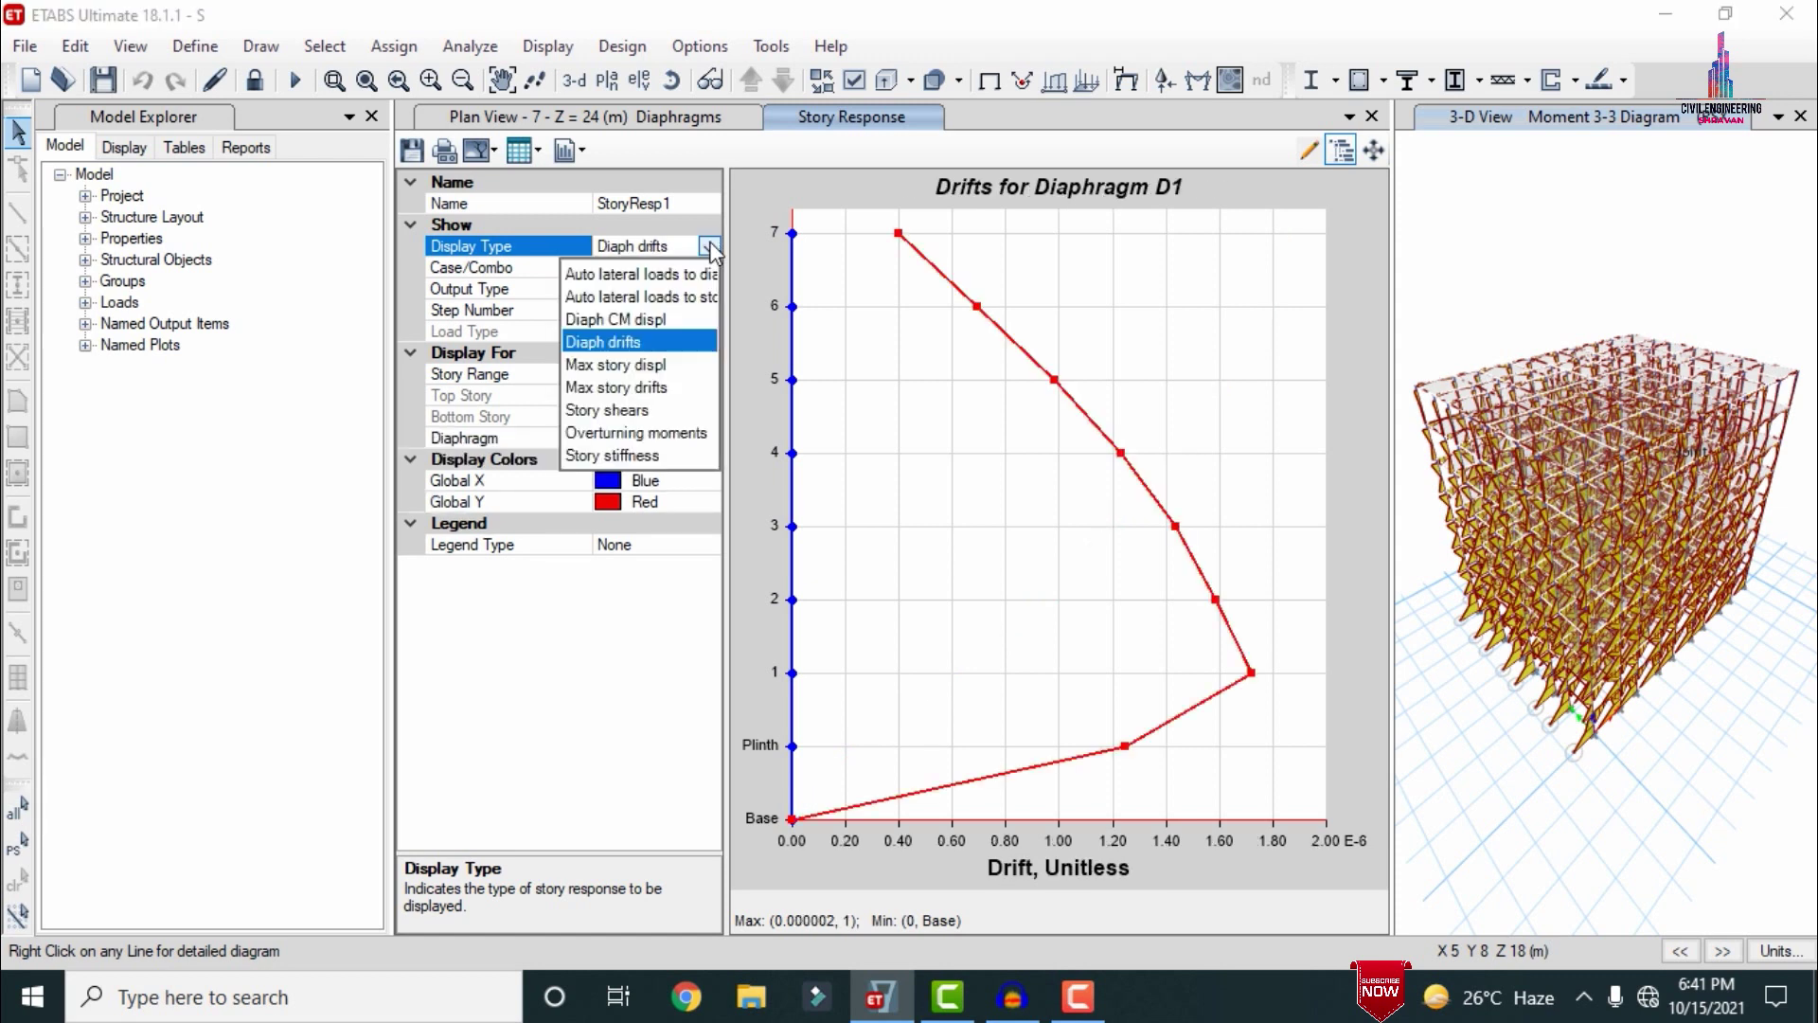
pyautogui.click(659, 370)
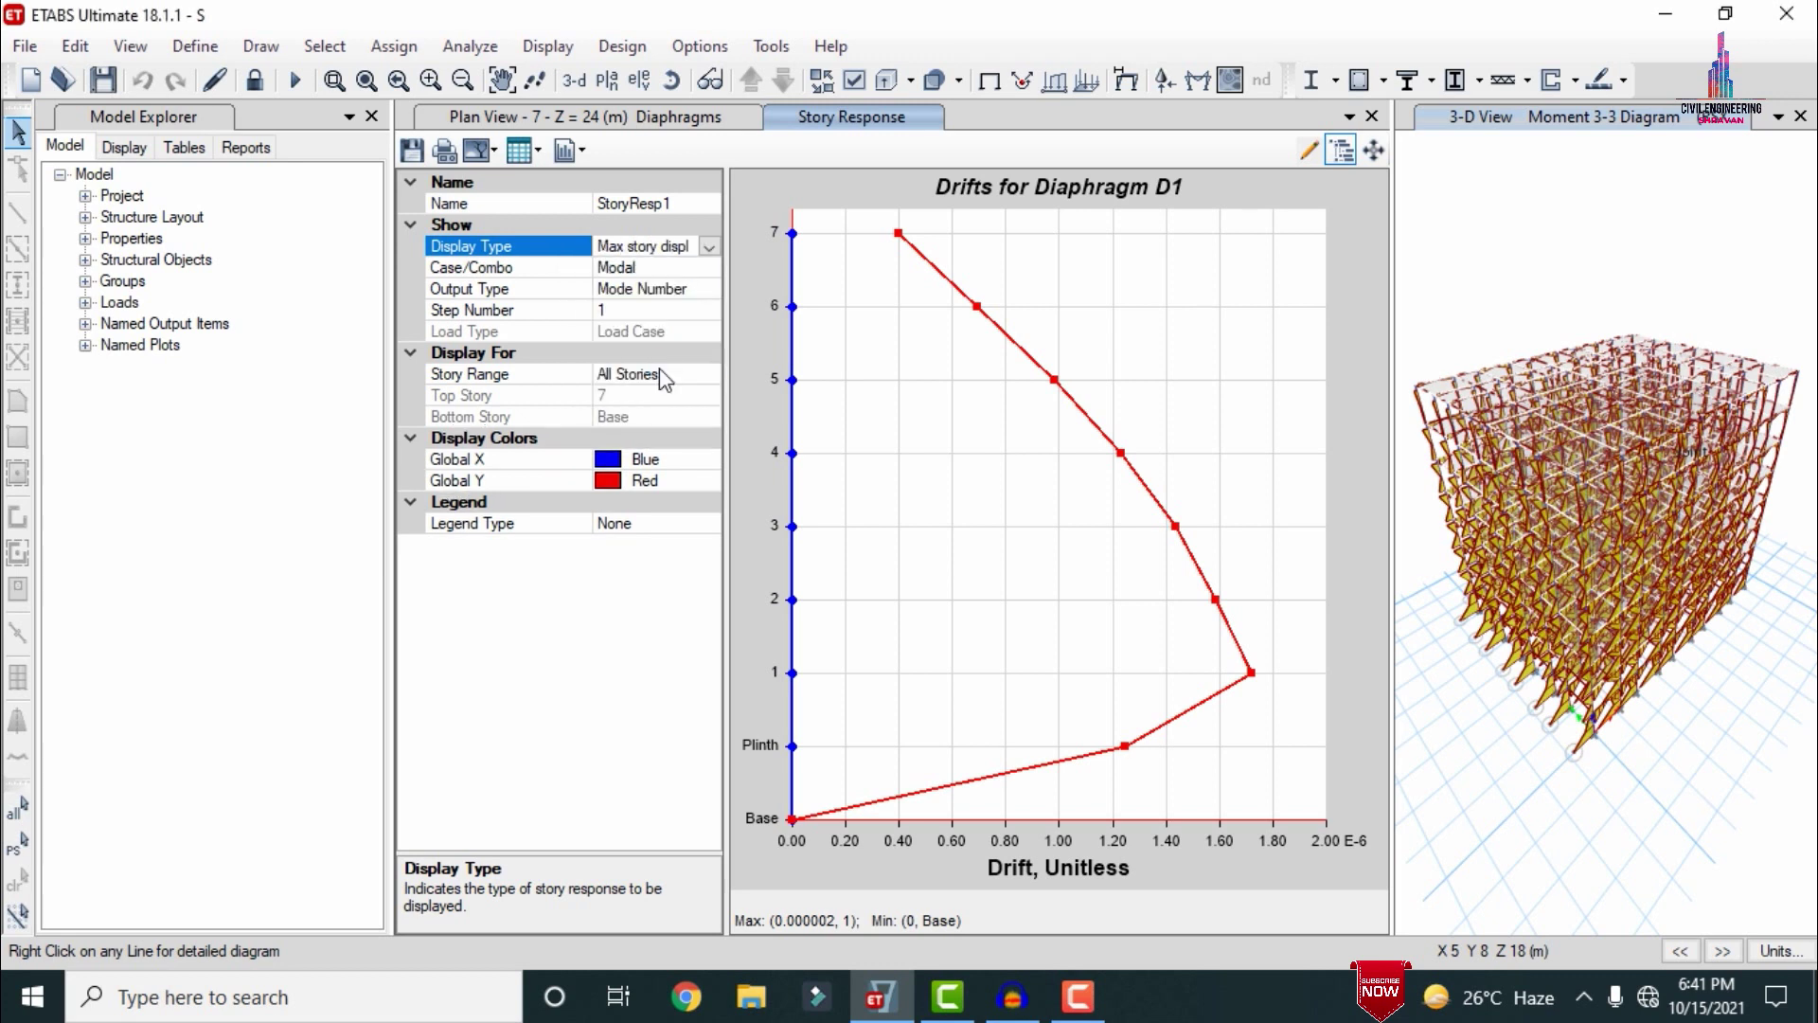
pyautogui.click(709, 248)
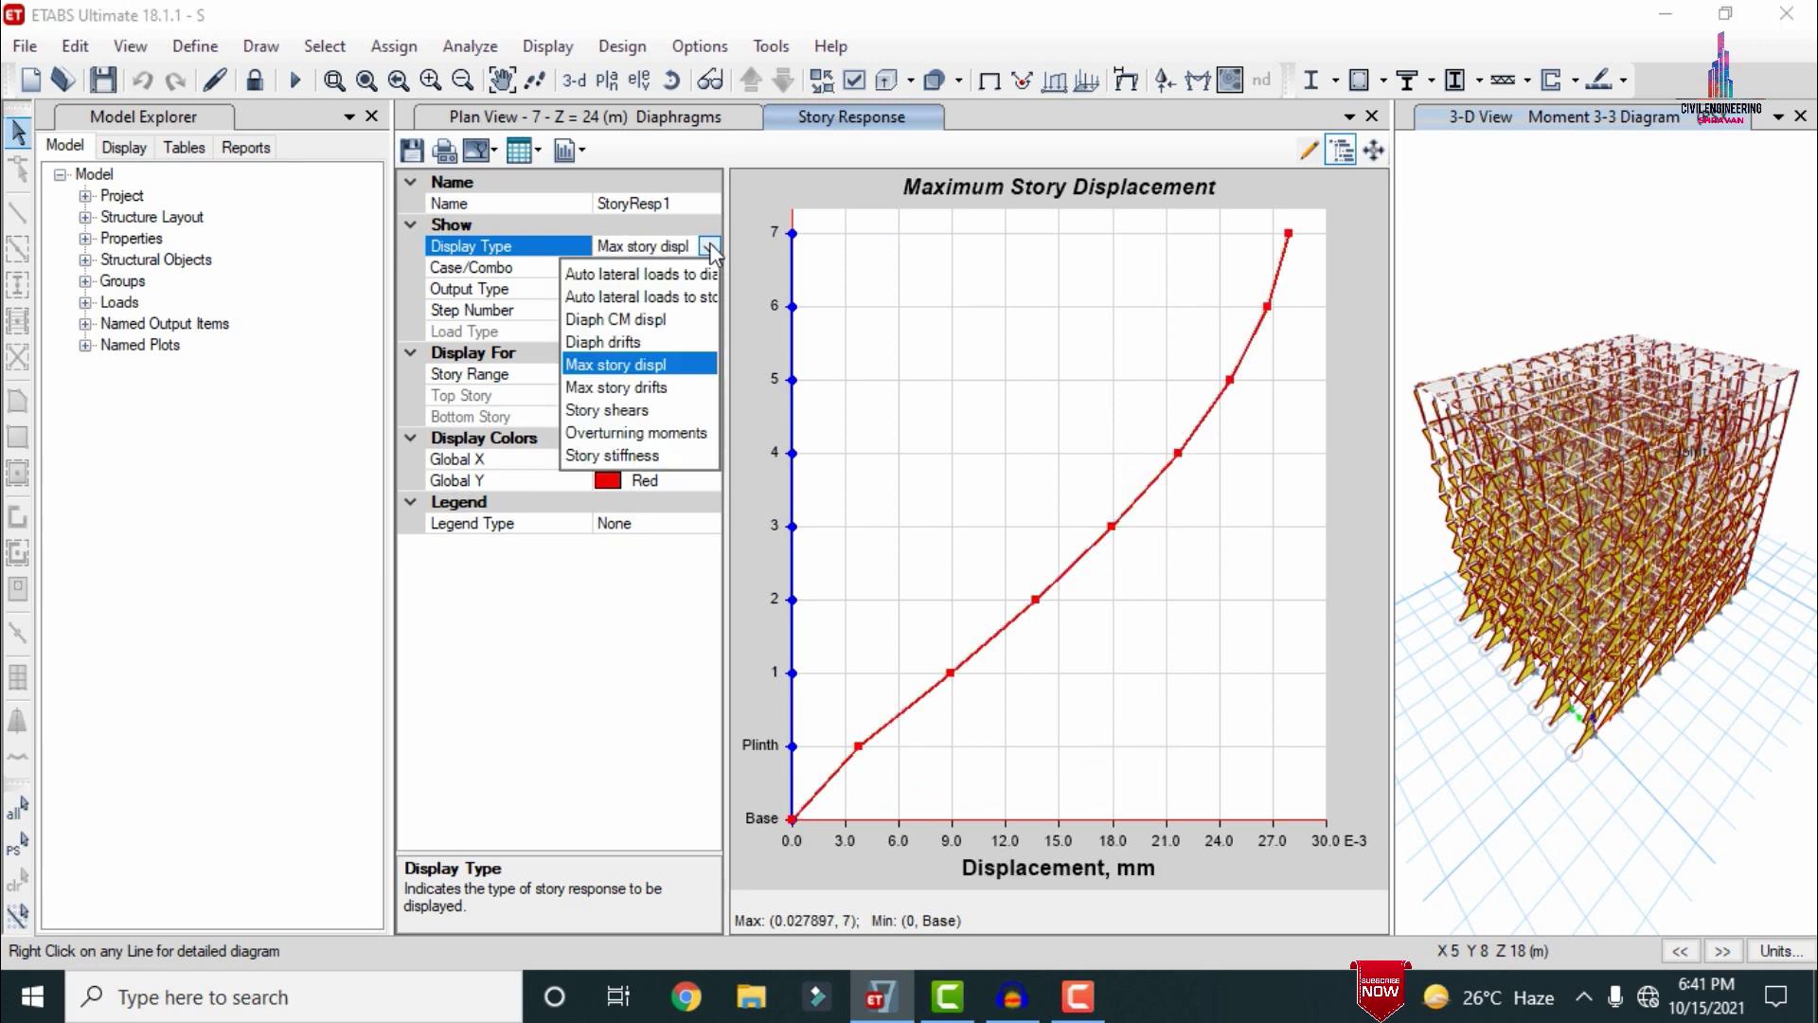
pyautogui.click(627, 410)
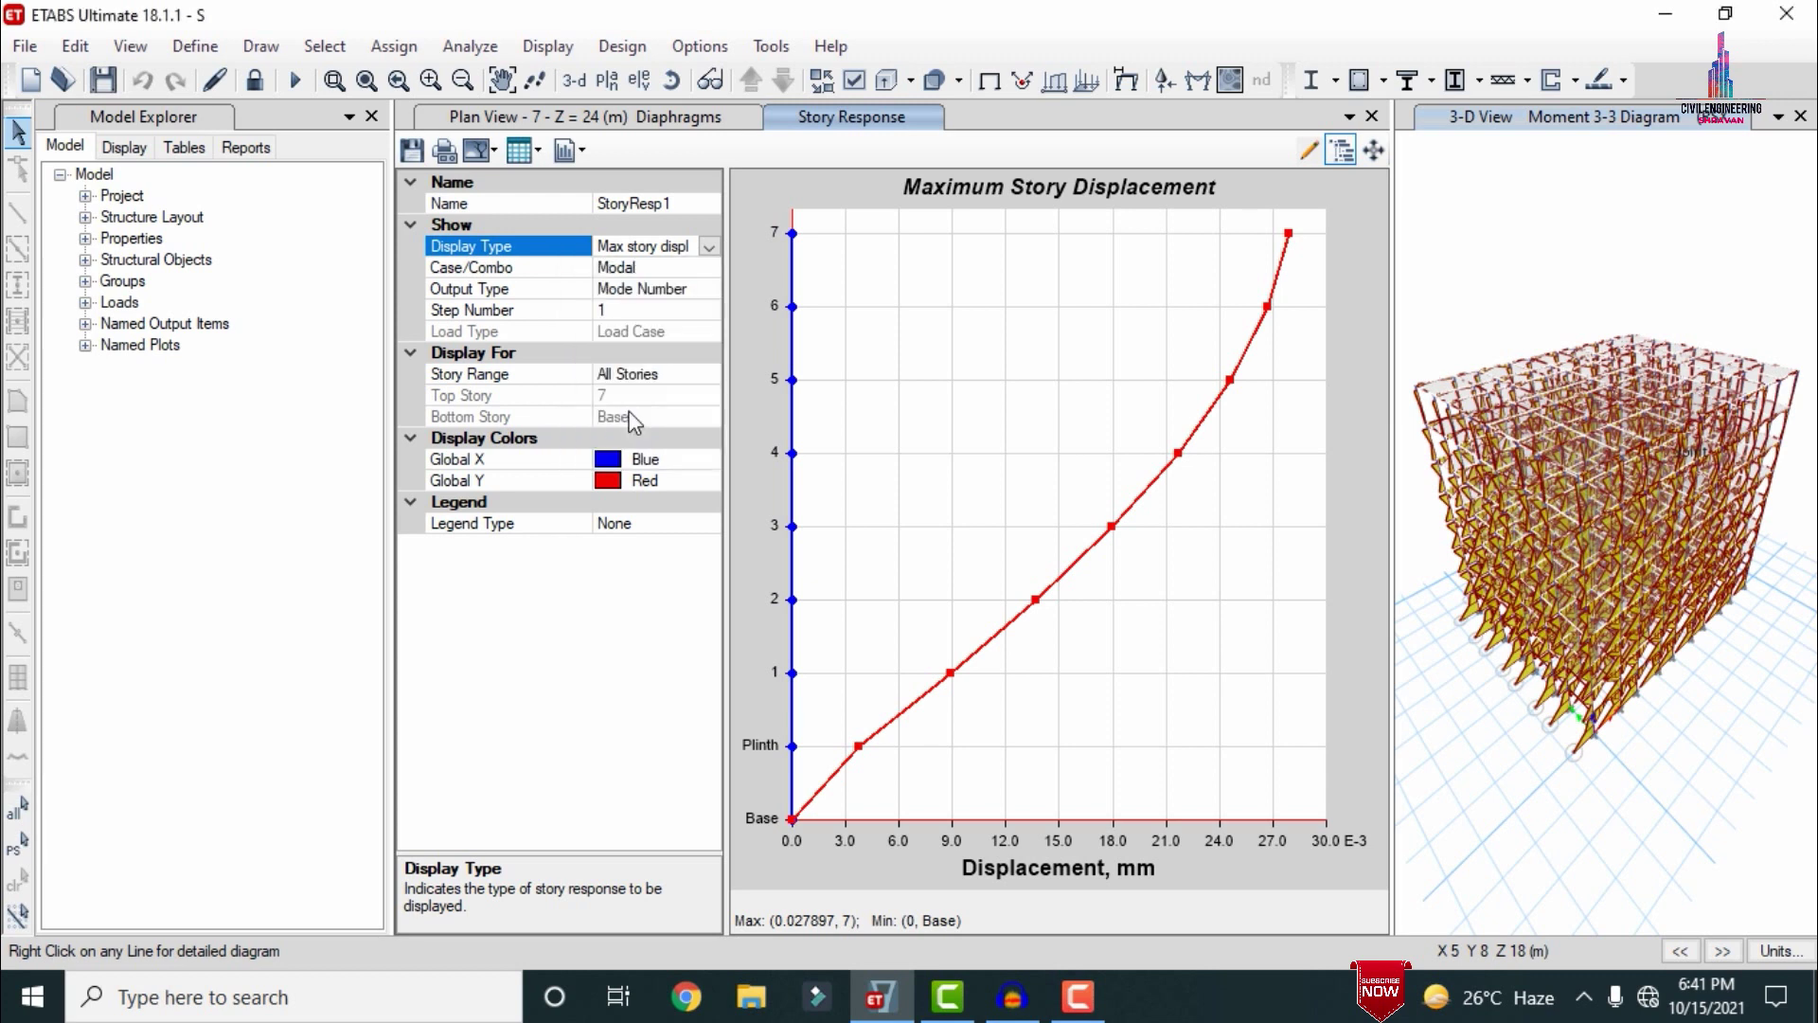
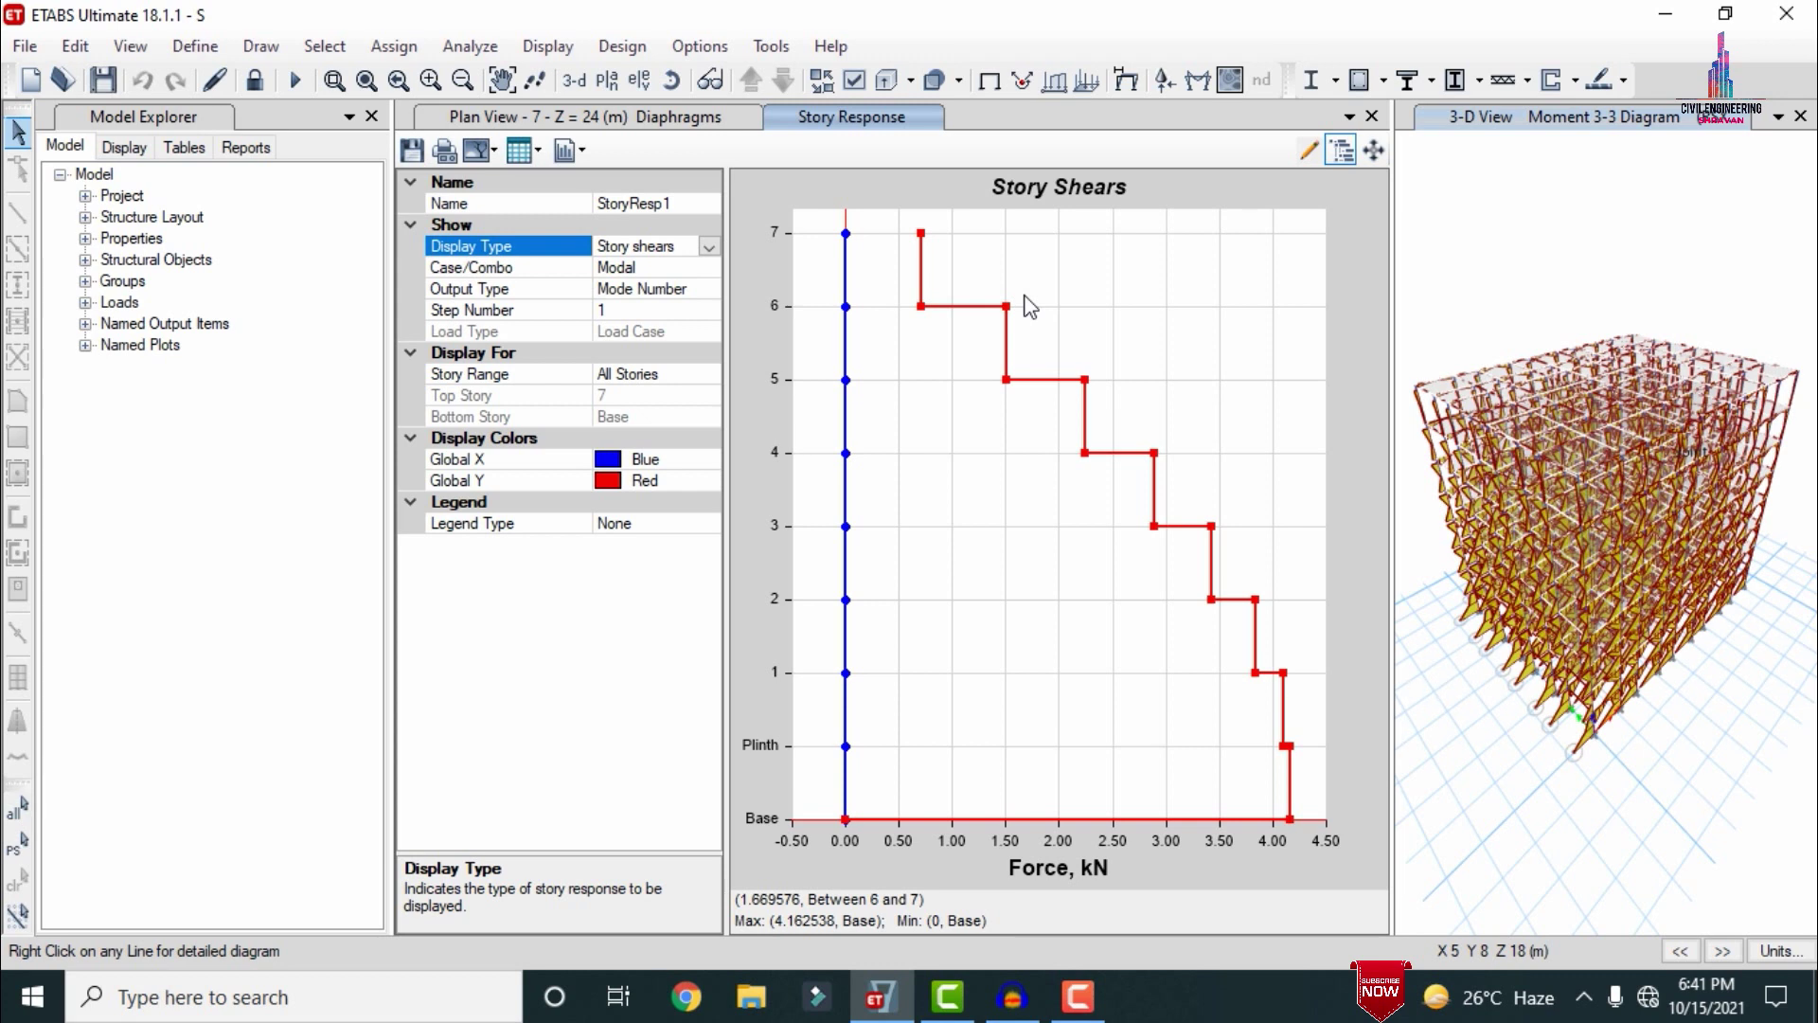
# Step: Open the table chooser and select the Story Drifts and Joint Reactions tables from the joint output results
pyautogui.click(547, 46)
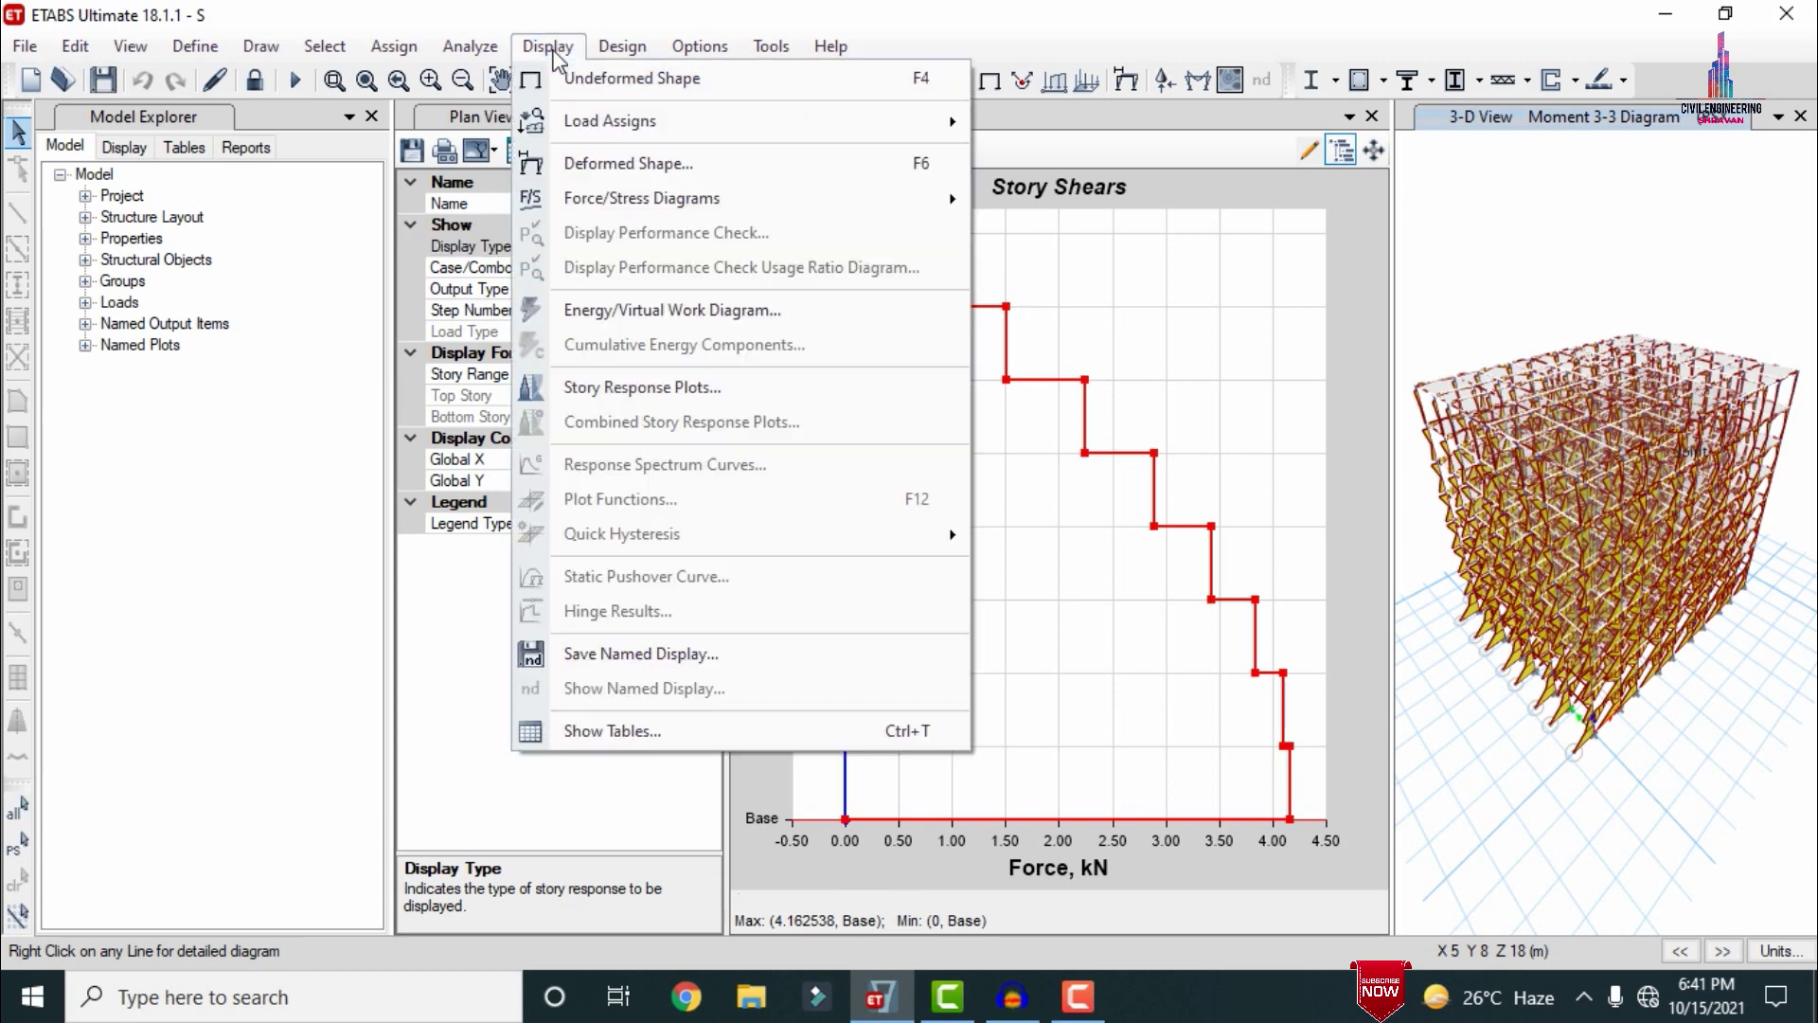
pyautogui.click(628, 730)
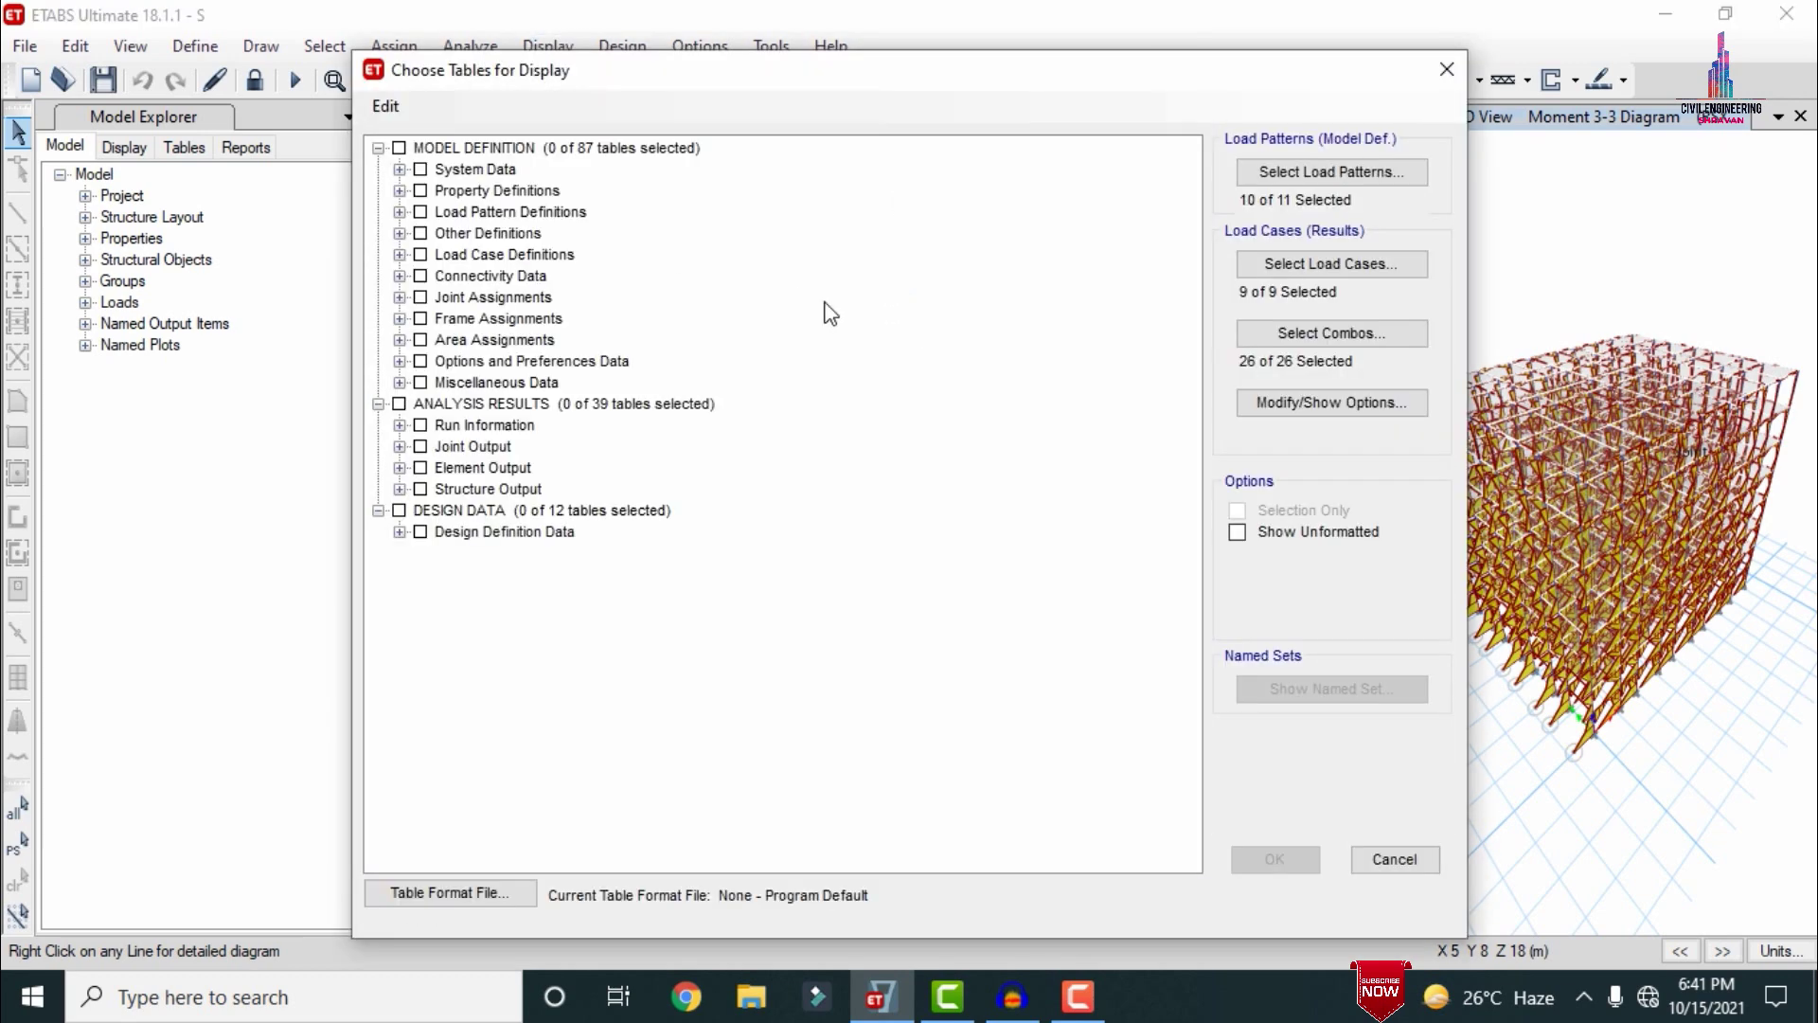
pyautogui.click(400, 425)
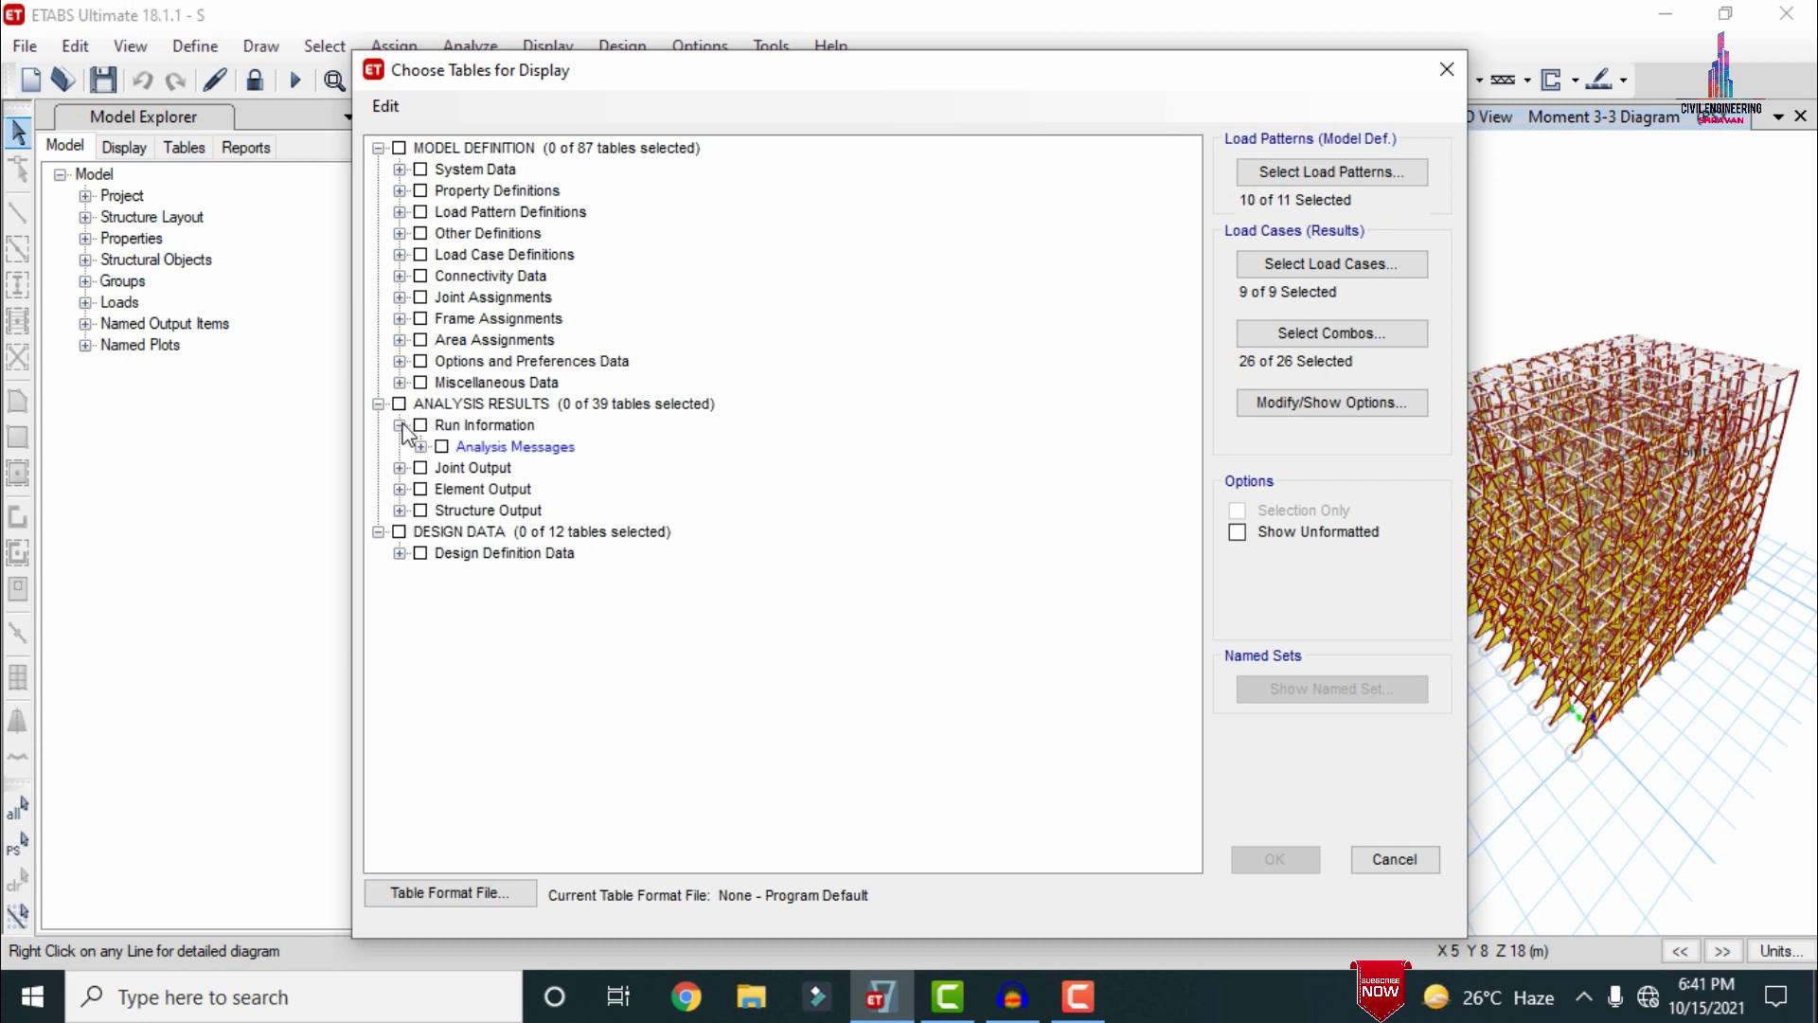
pyautogui.click(419, 447)
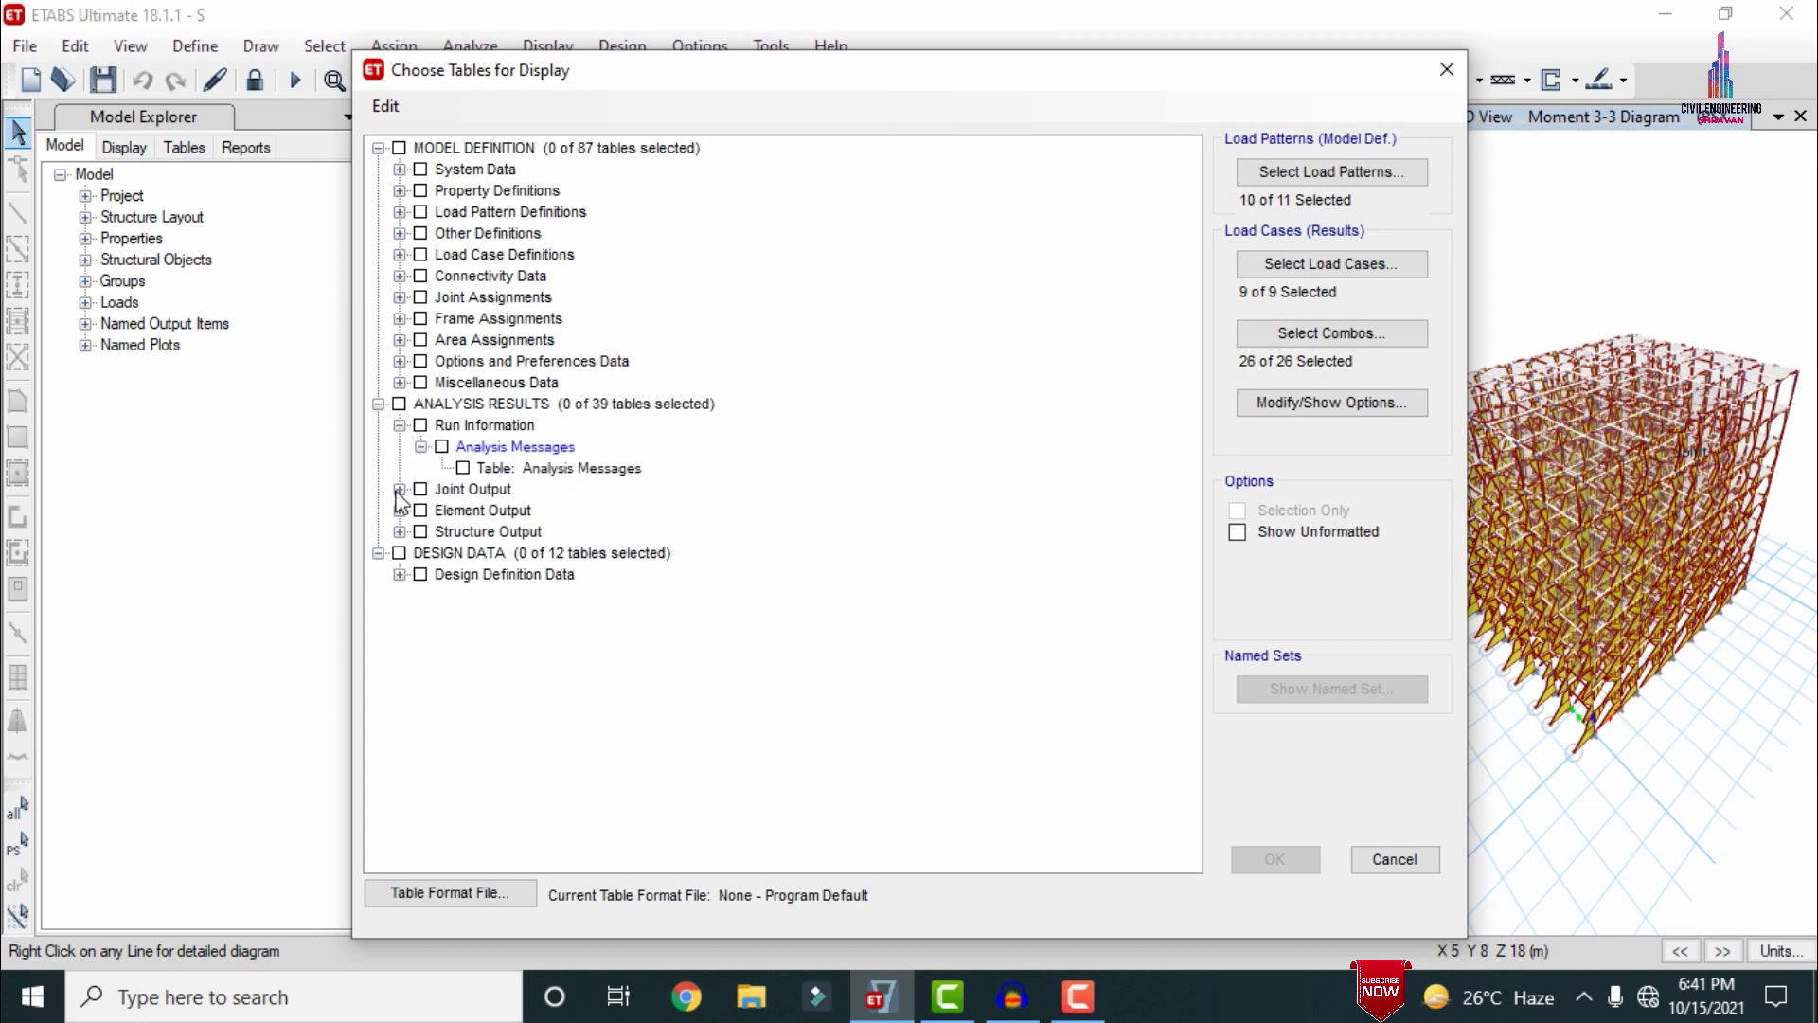
pyautogui.click(399, 490)
pyautogui.click(420, 510)
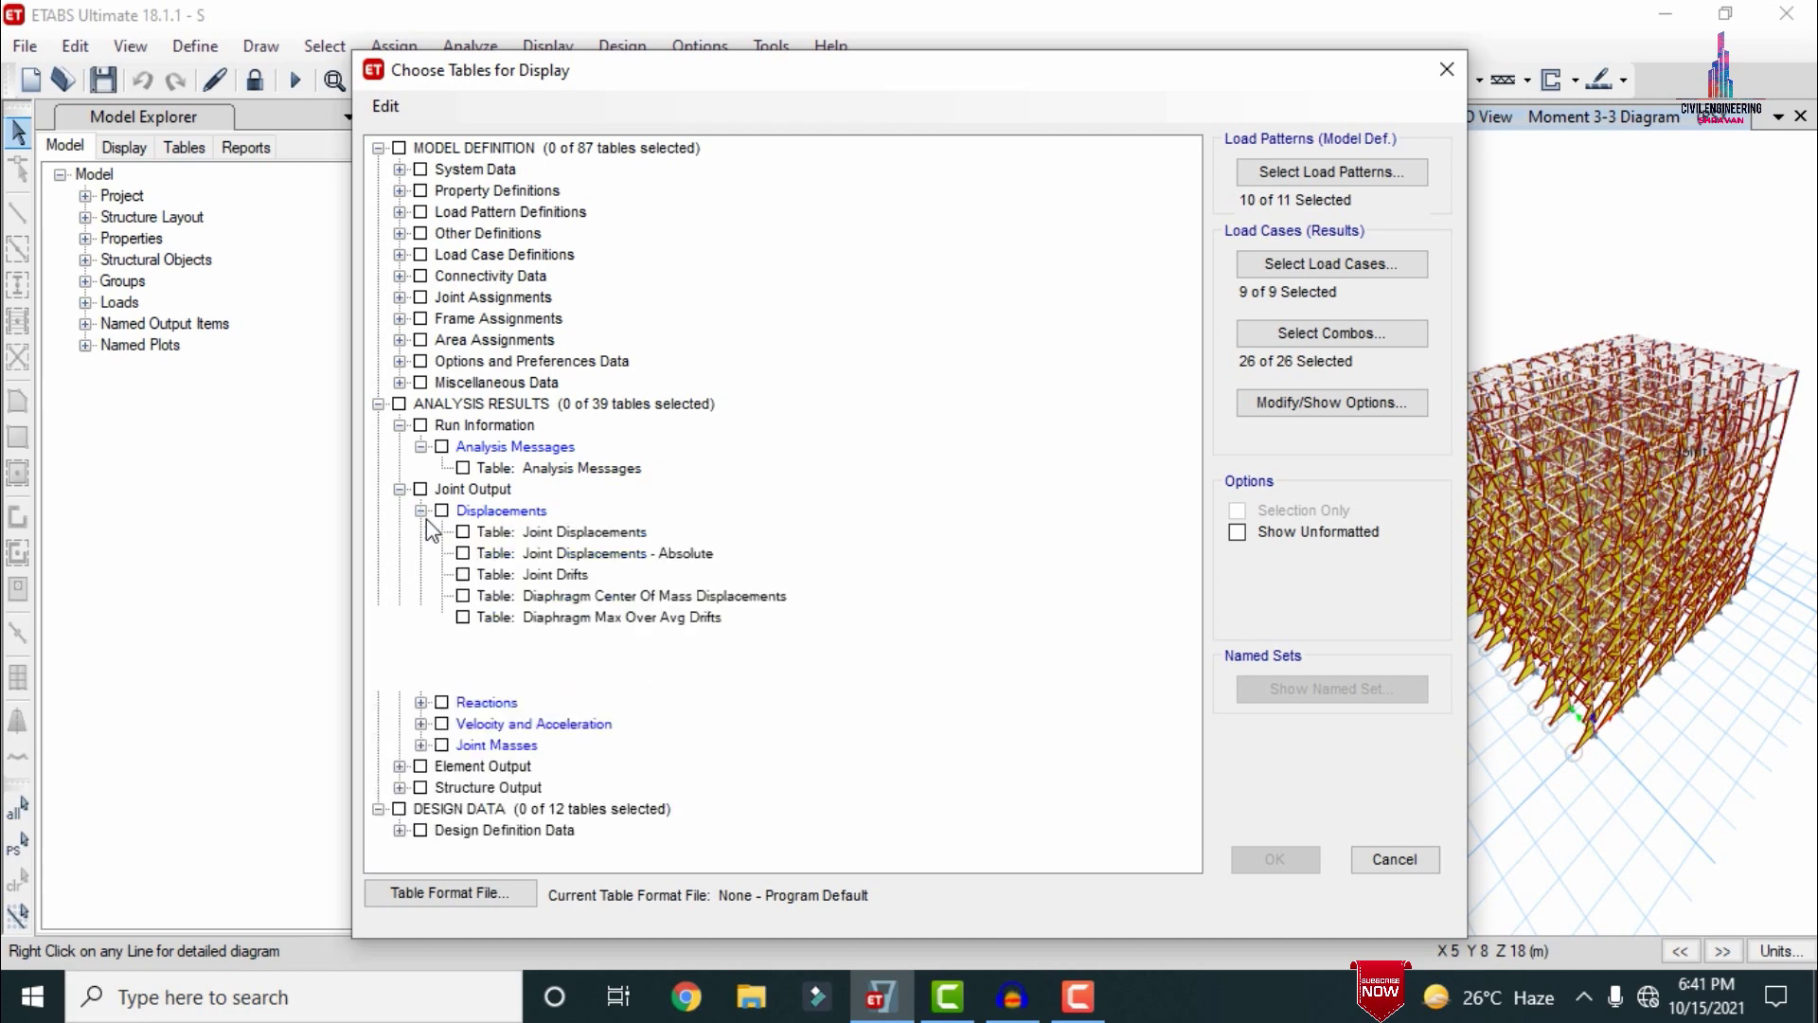
pyautogui.click(554, 638)
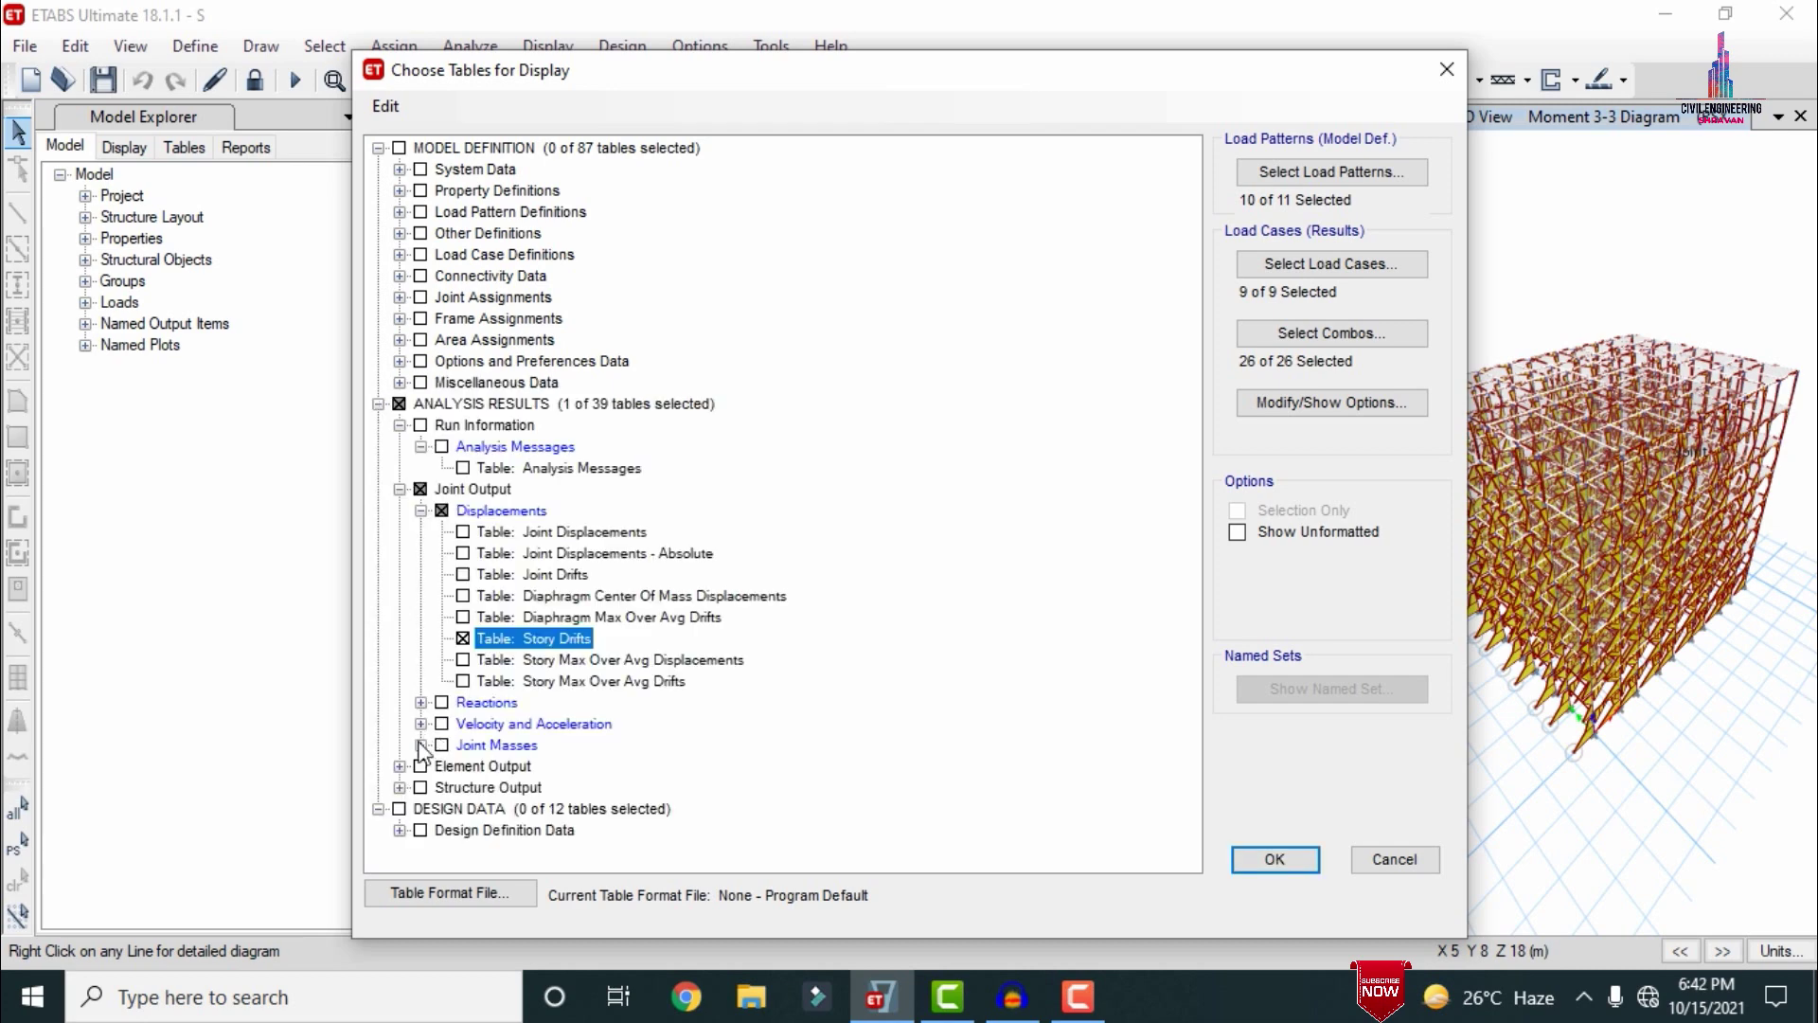
pyautogui.click(421, 703)
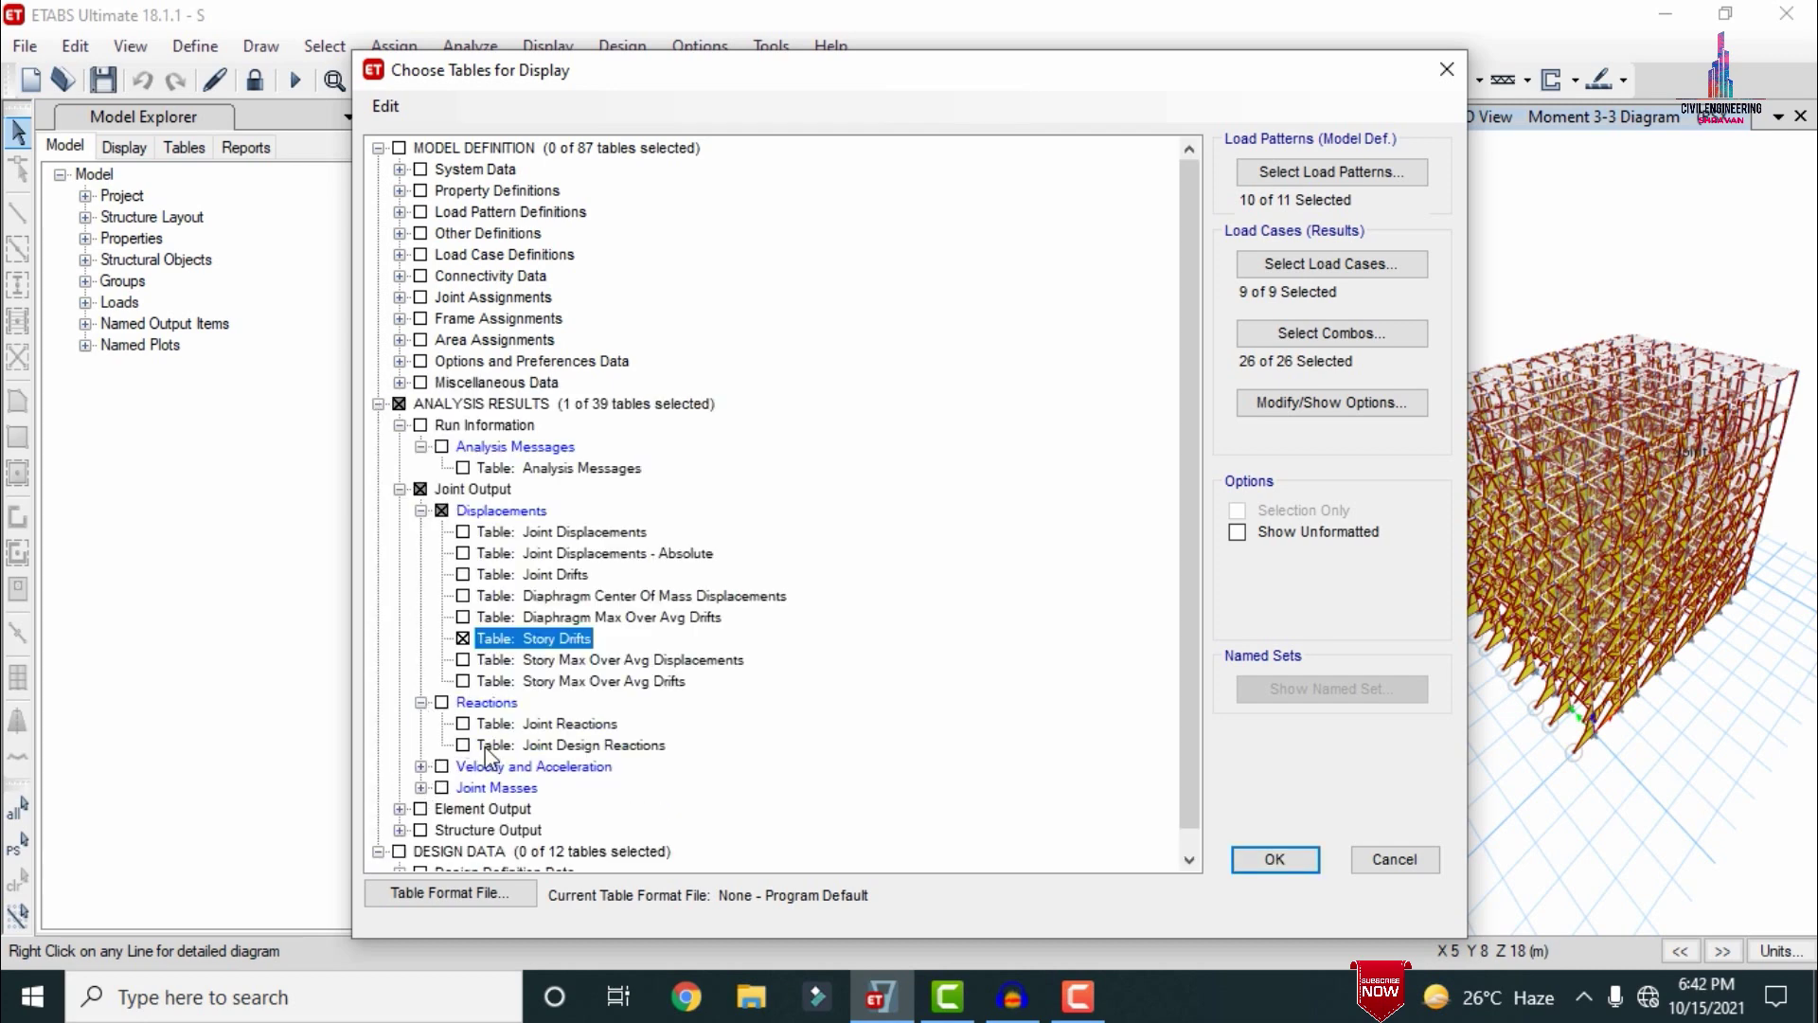
pyautogui.click(464, 724)
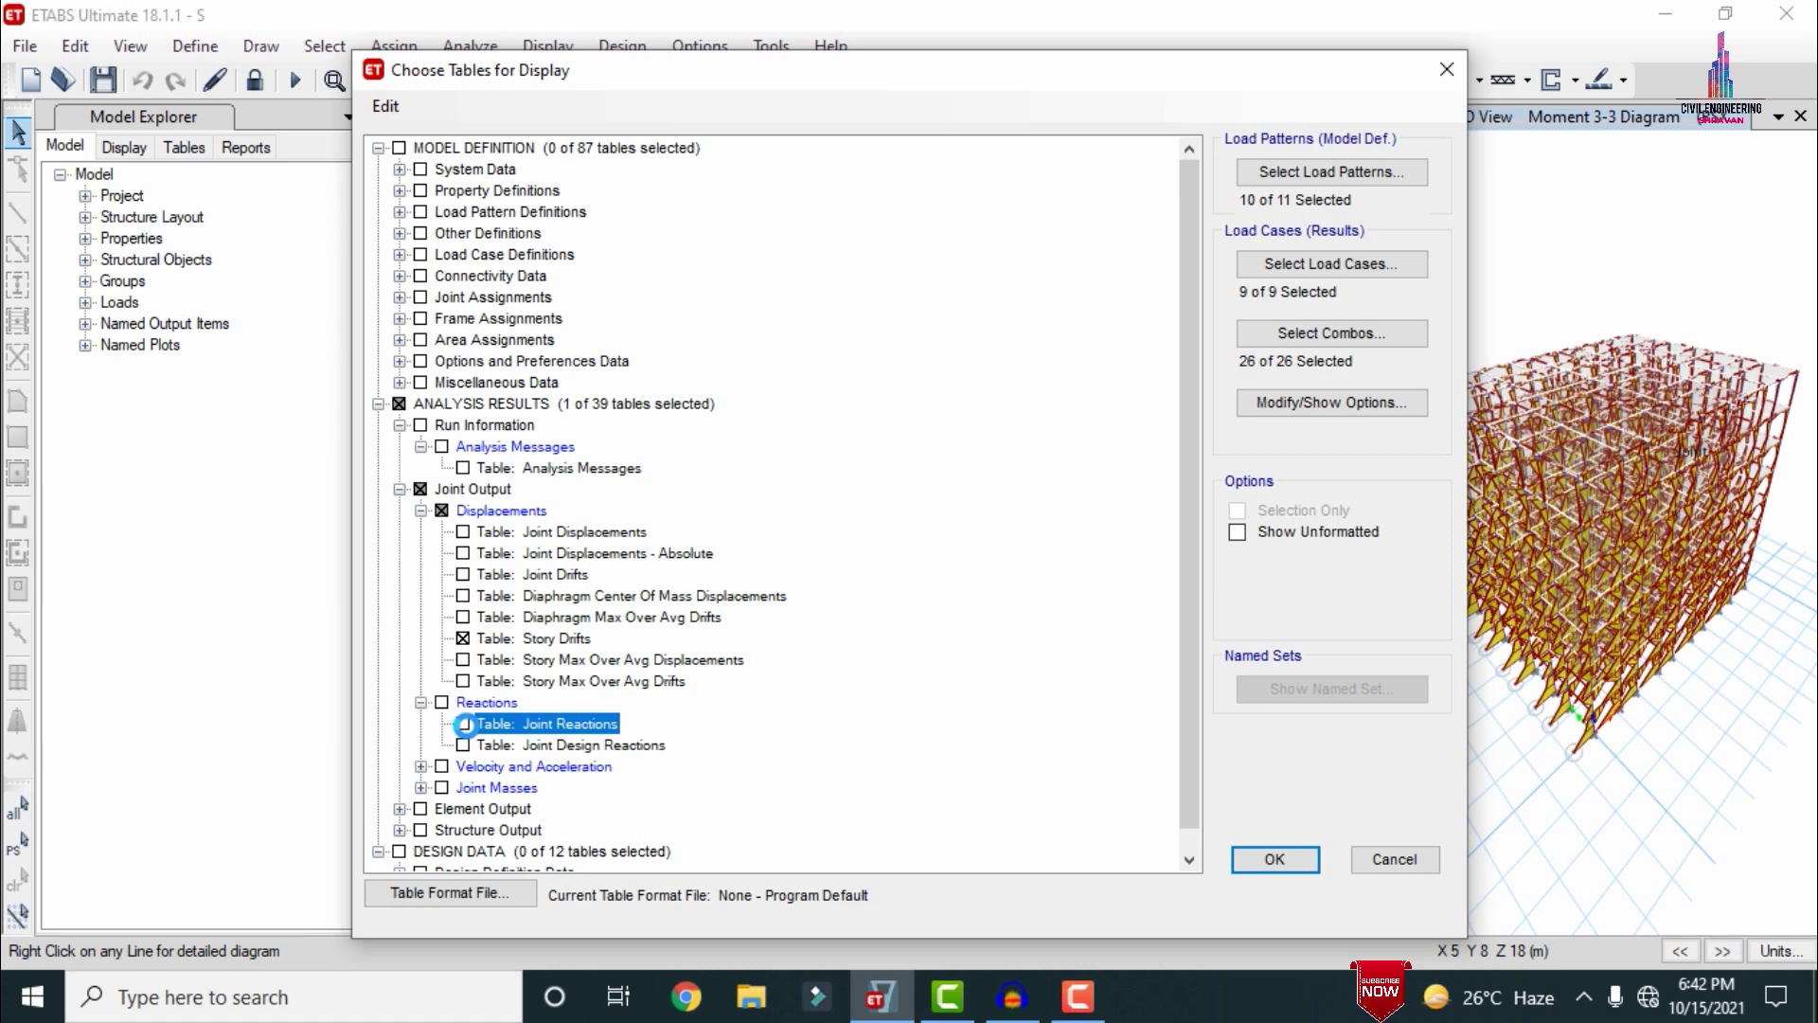
# Step: Add the Base Reactions and Story Forces tables from the structure output results to the table selection
pyautogui.click(398, 830)
pyautogui.click(420, 810)
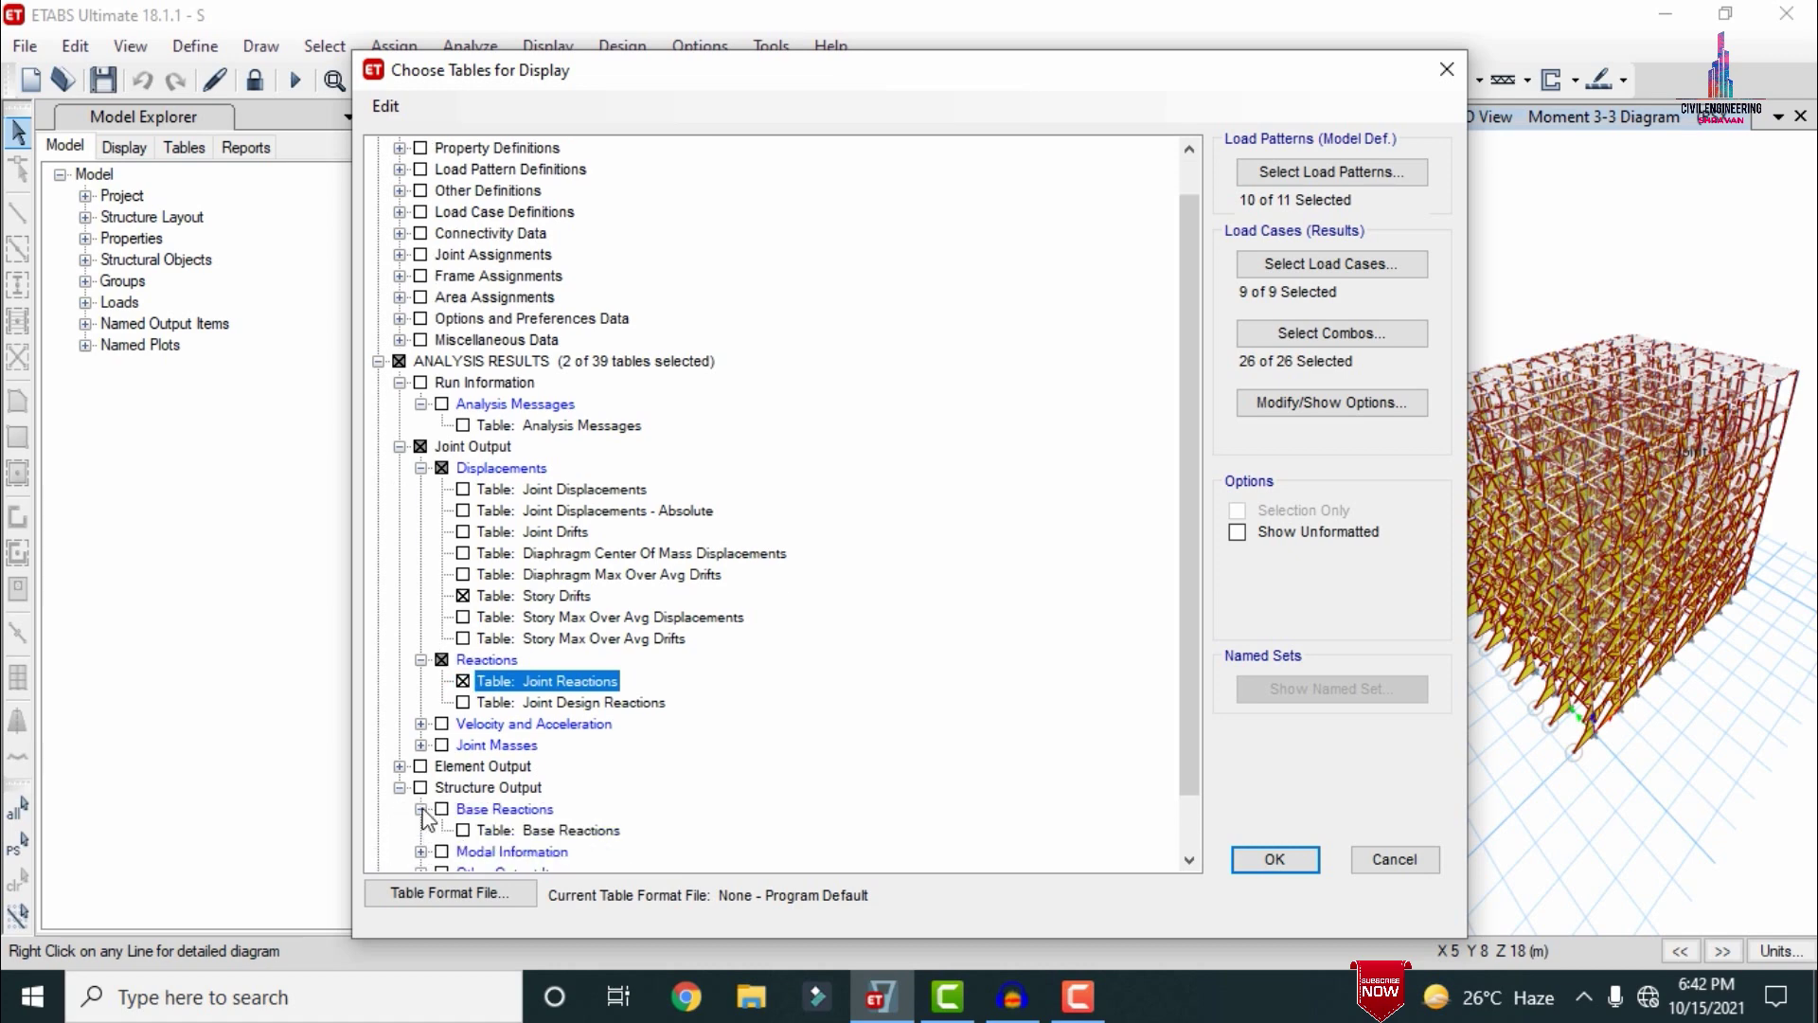
pyautogui.click(530, 830)
pyautogui.scroll(-1, 634, 861)
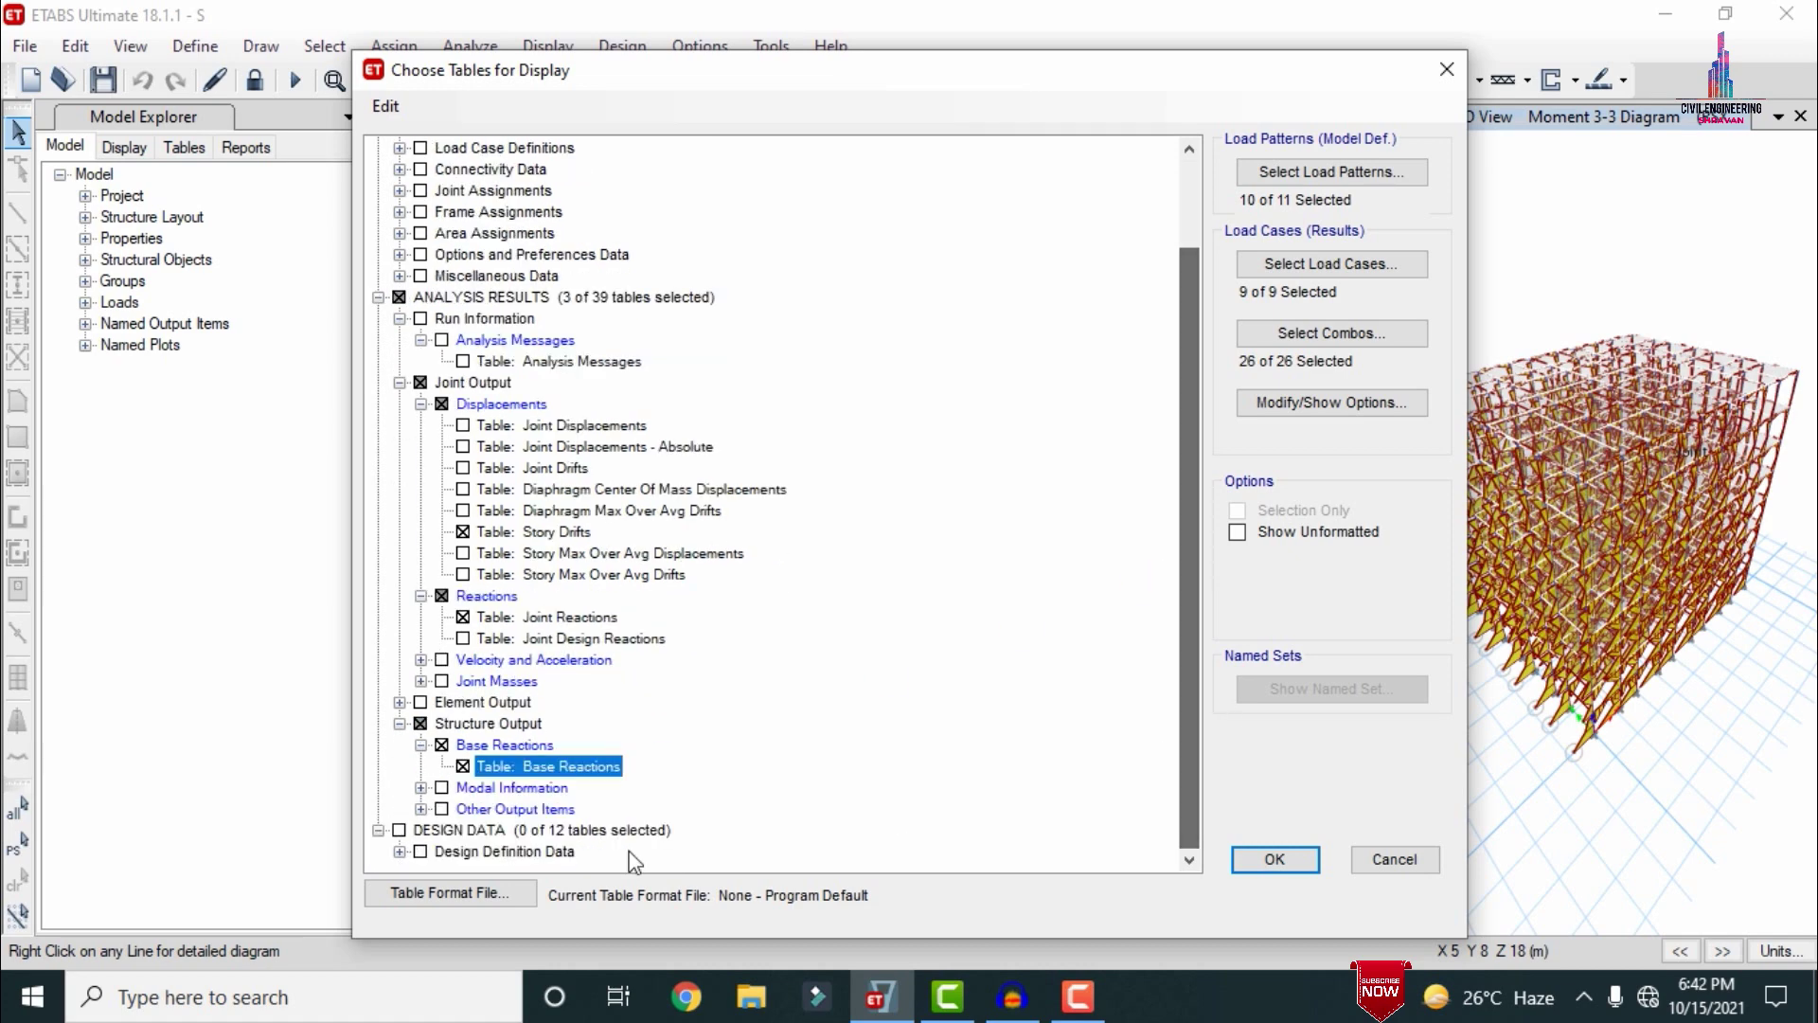
pyautogui.click(421, 810)
pyautogui.click(539, 810)
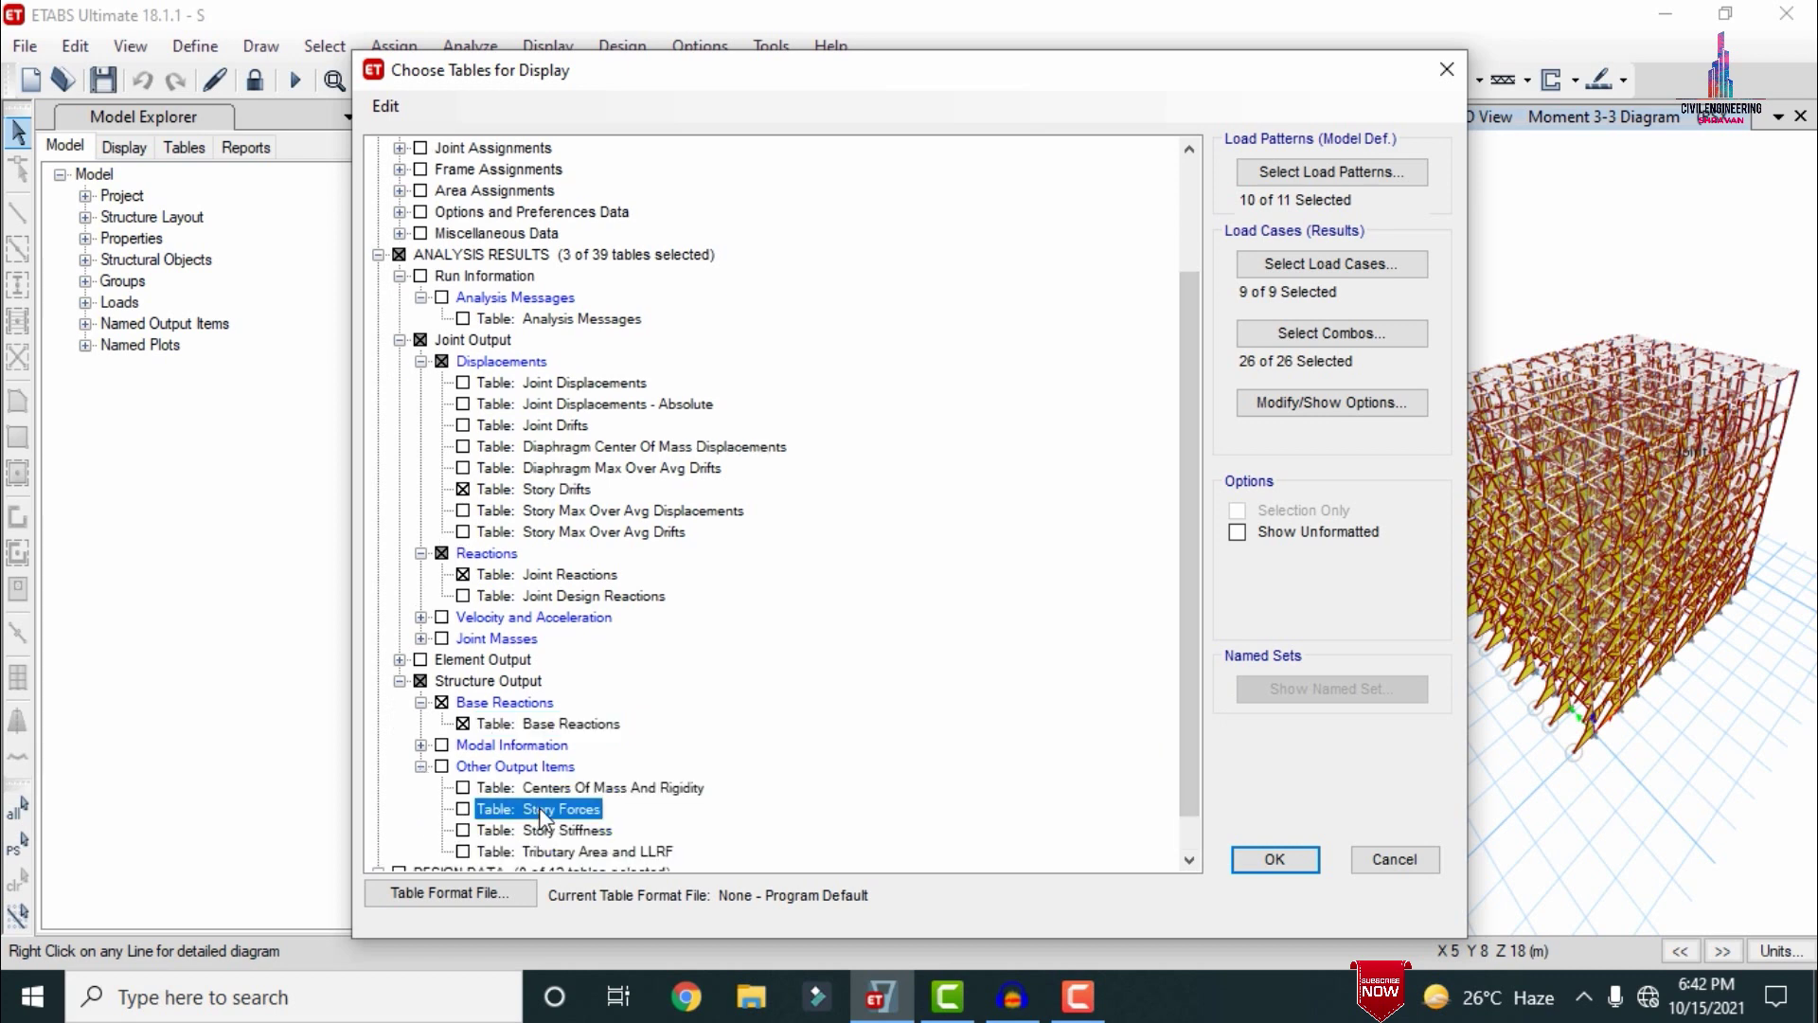
pyautogui.click(538, 809)
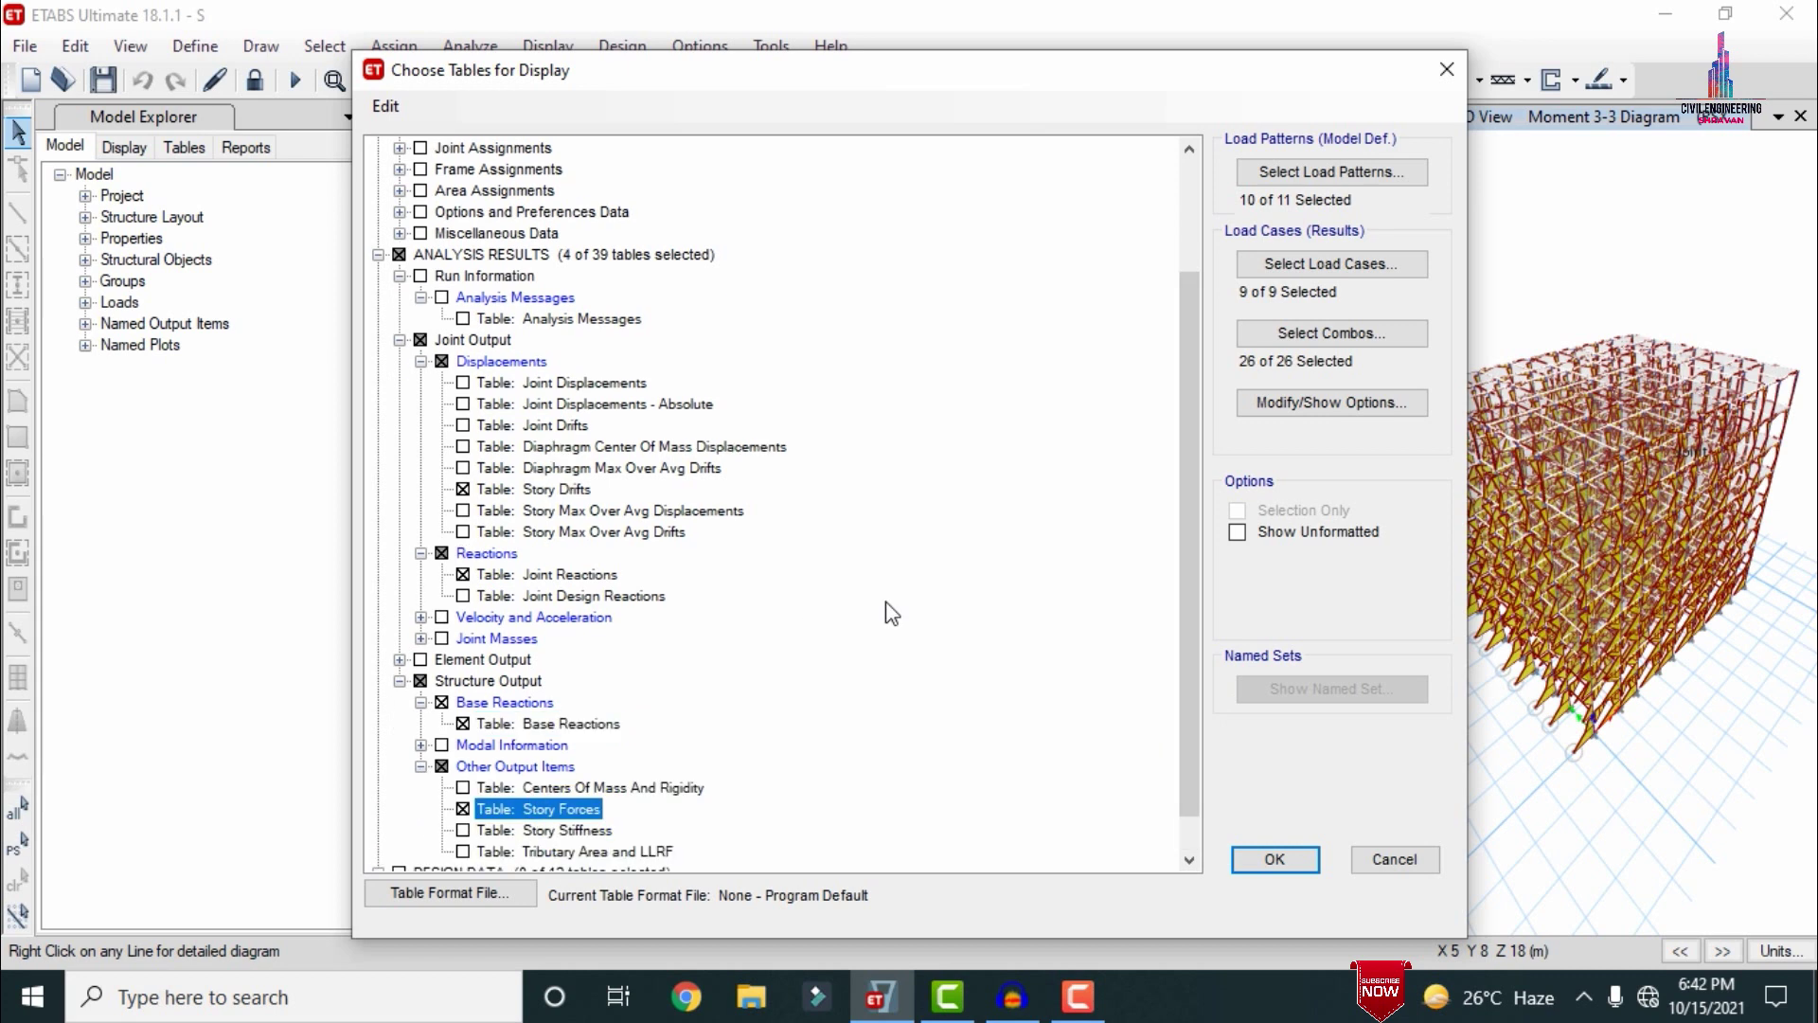
# Step: Exclude all load combinations from the results tables
pyautogui.click(1308, 334)
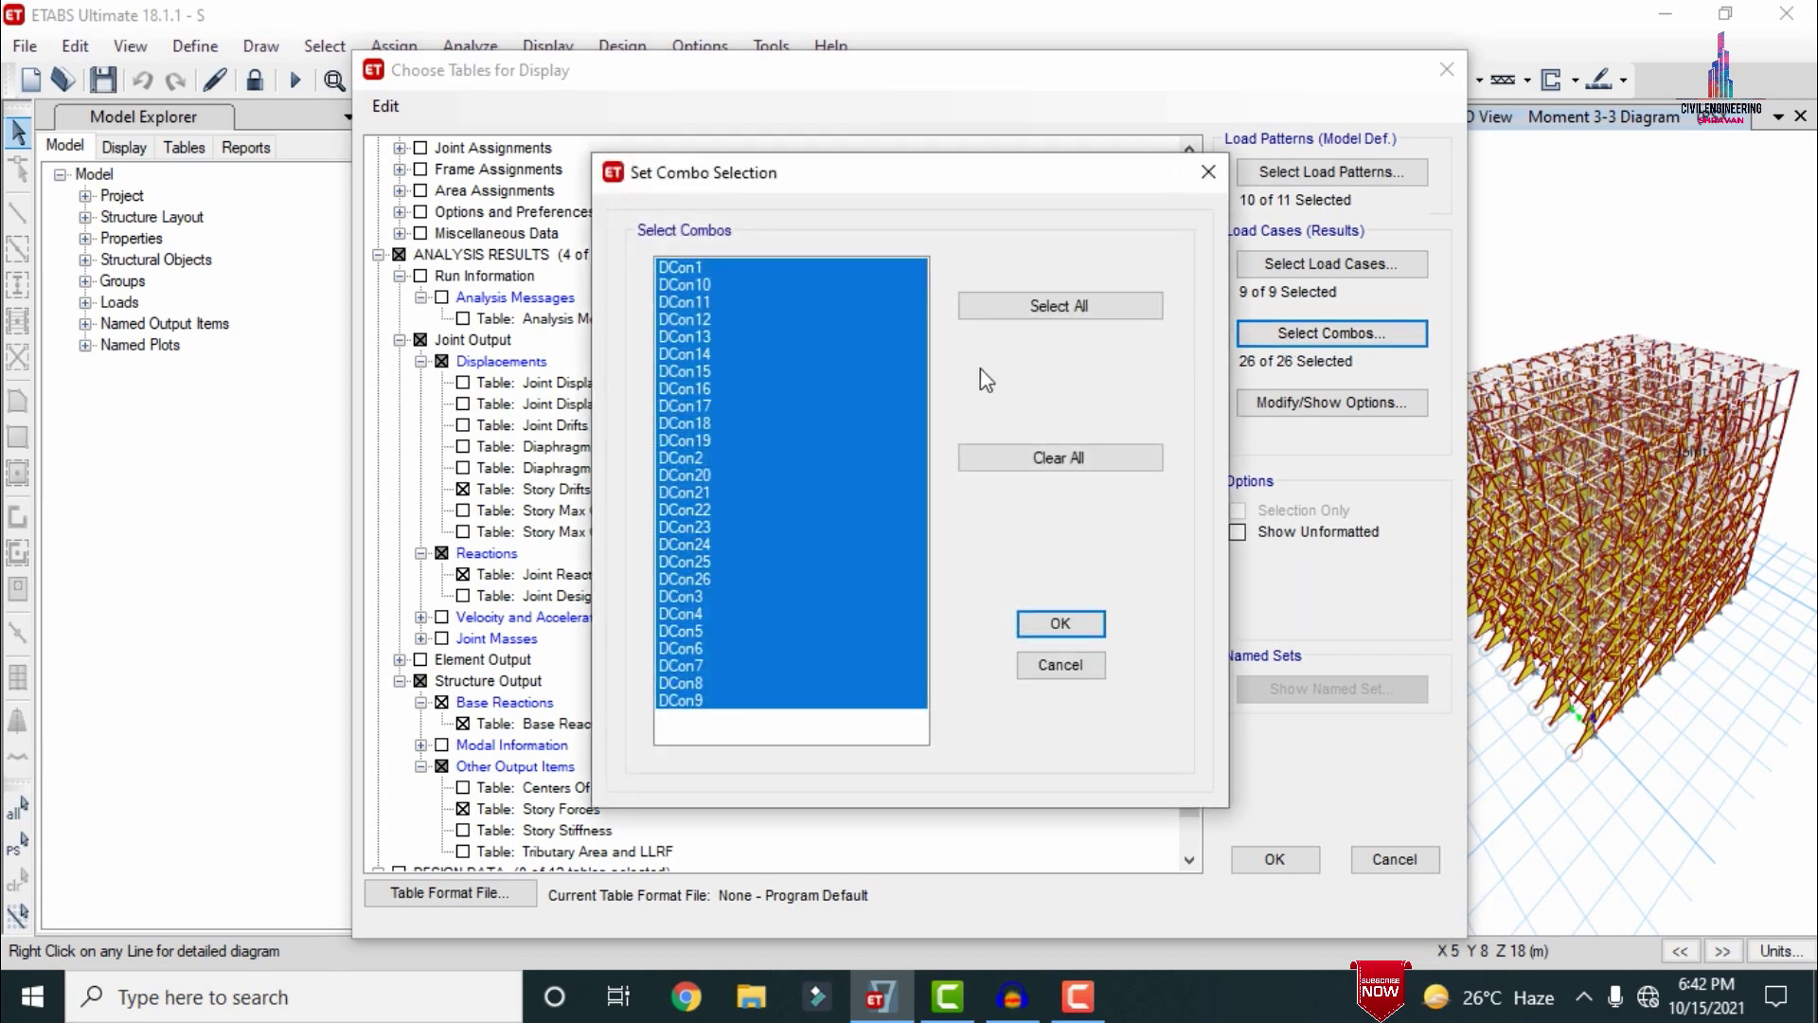
pyautogui.click(1058, 305)
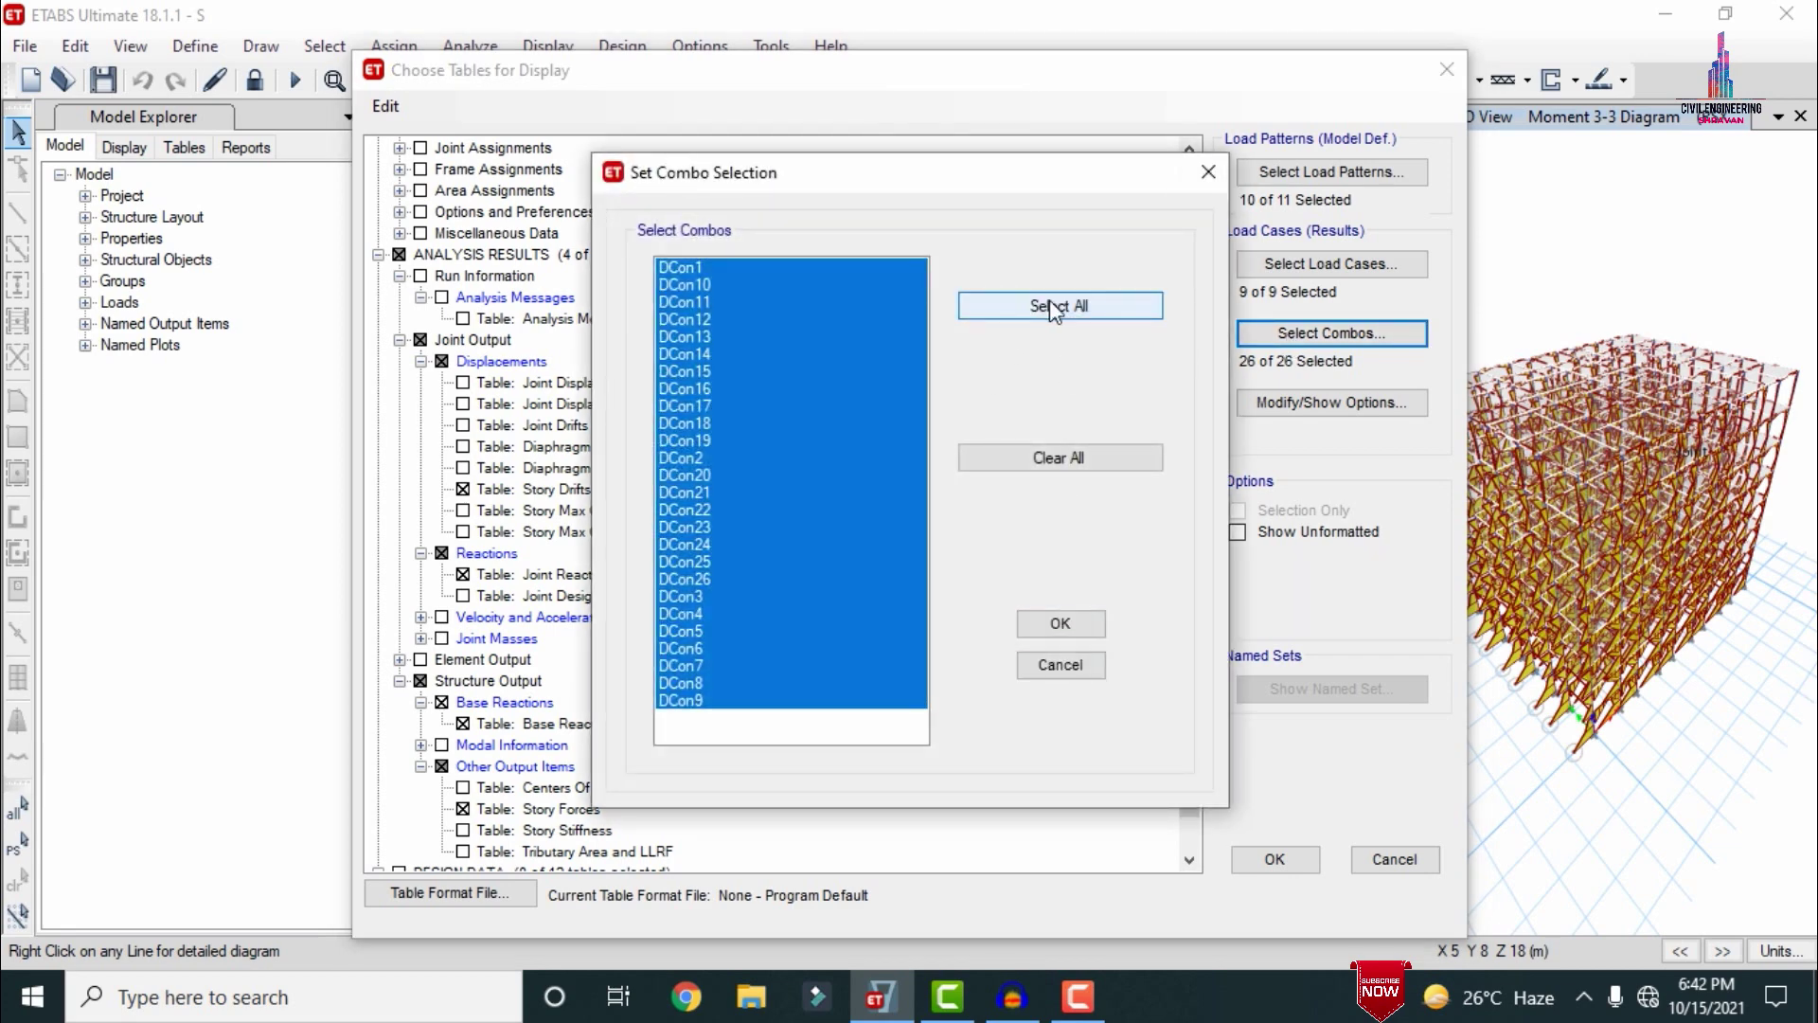
pyautogui.click(1059, 458)
pyautogui.click(1060, 623)
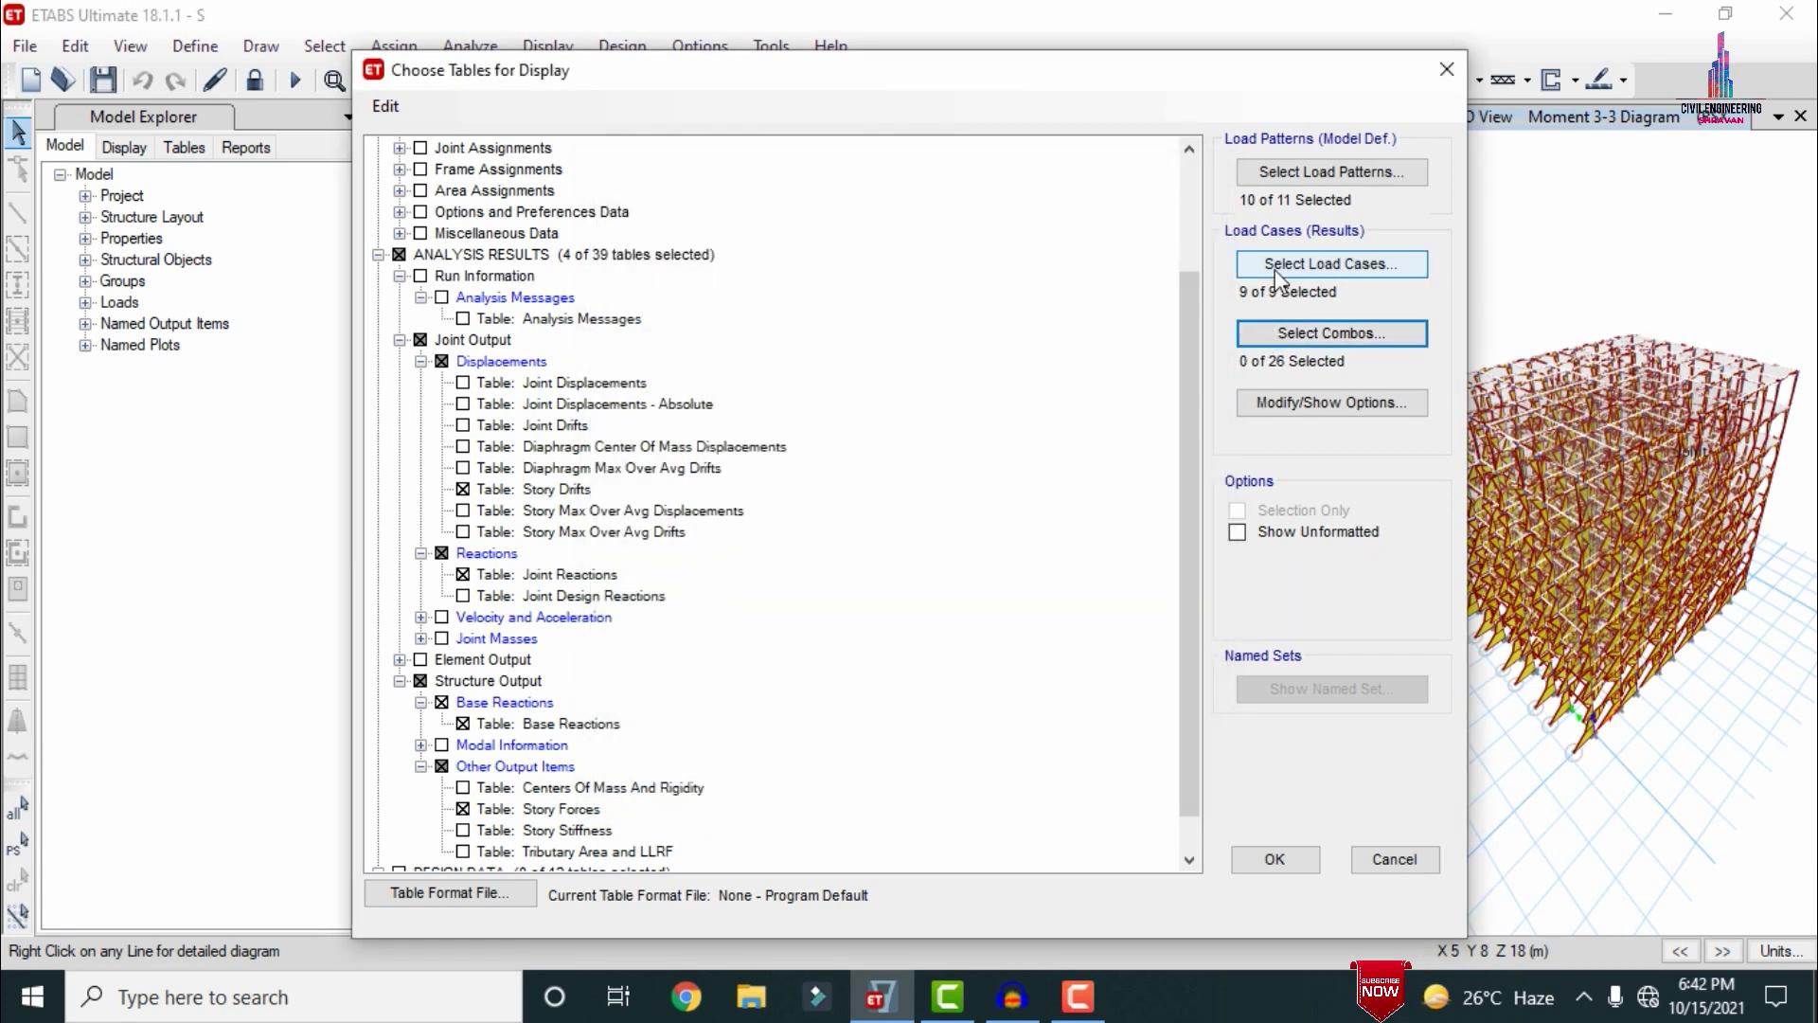
# Step: Limit the results to load cases RSX and RSY and display the selected tables
pyautogui.click(1275, 268)
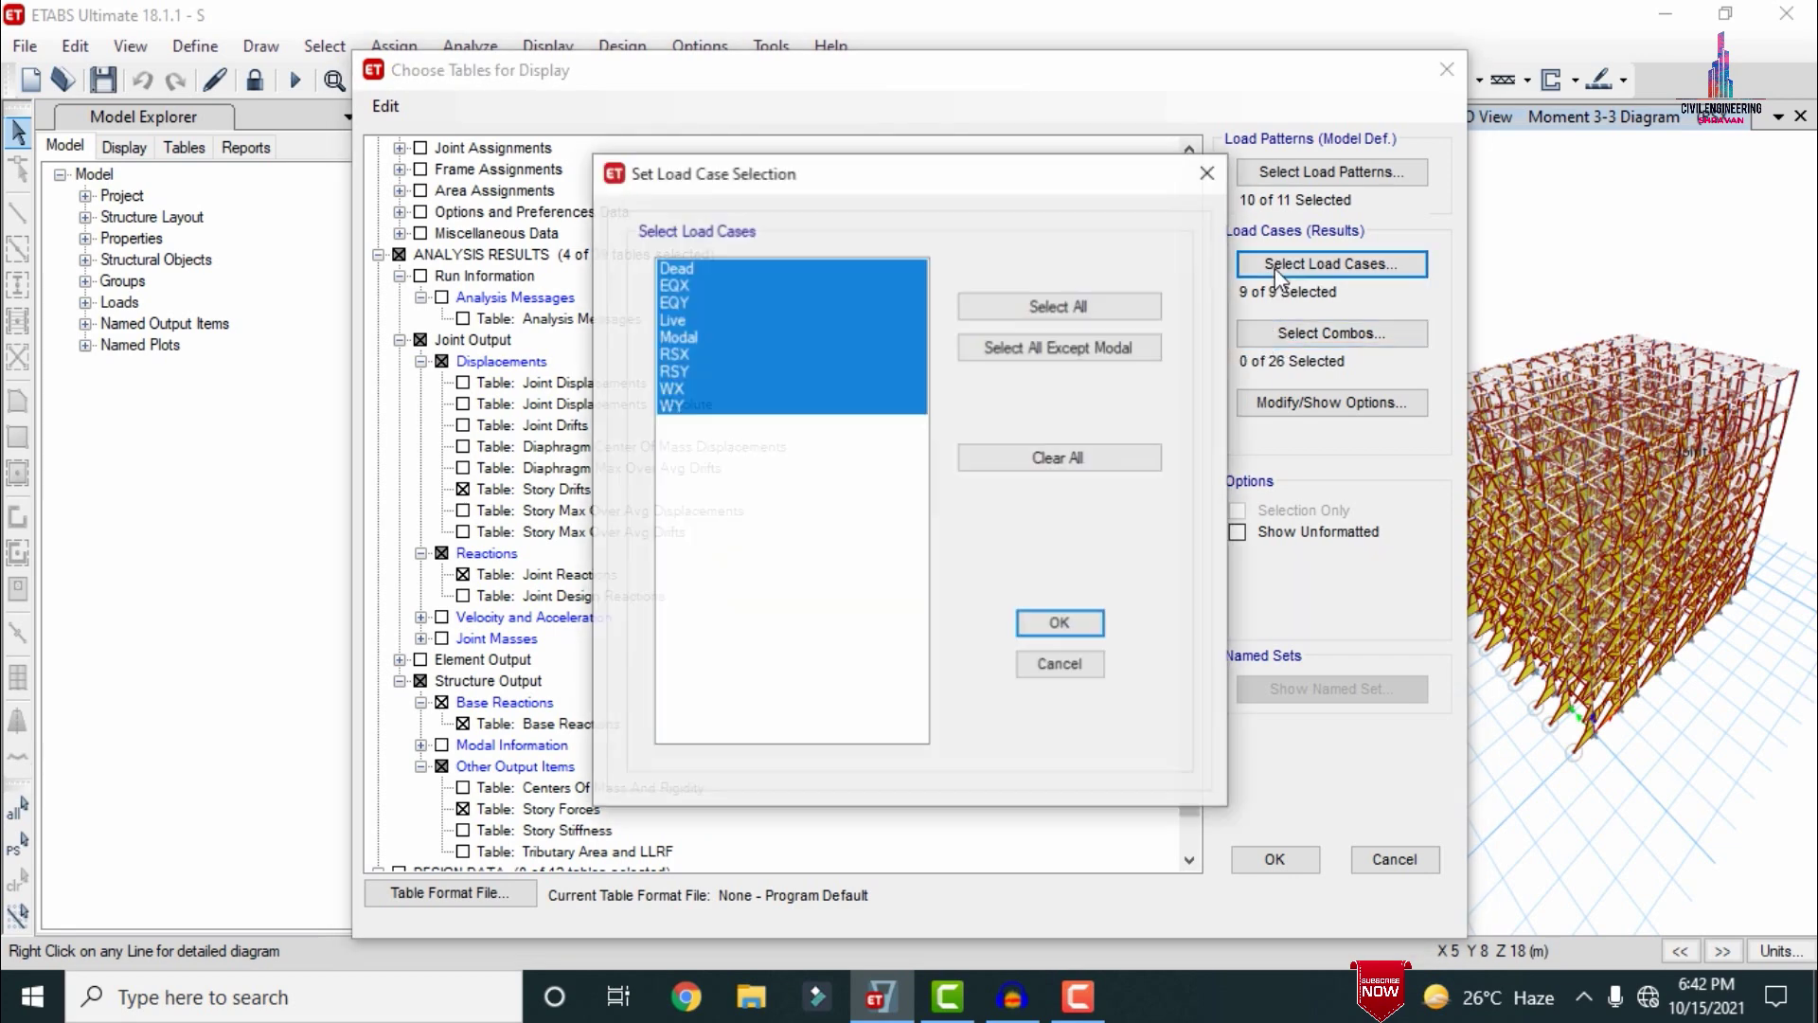
pyautogui.click(682, 353)
pyautogui.keyDown('shift'); pyautogui.click(690, 371); pyautogui.keyUp('shift')
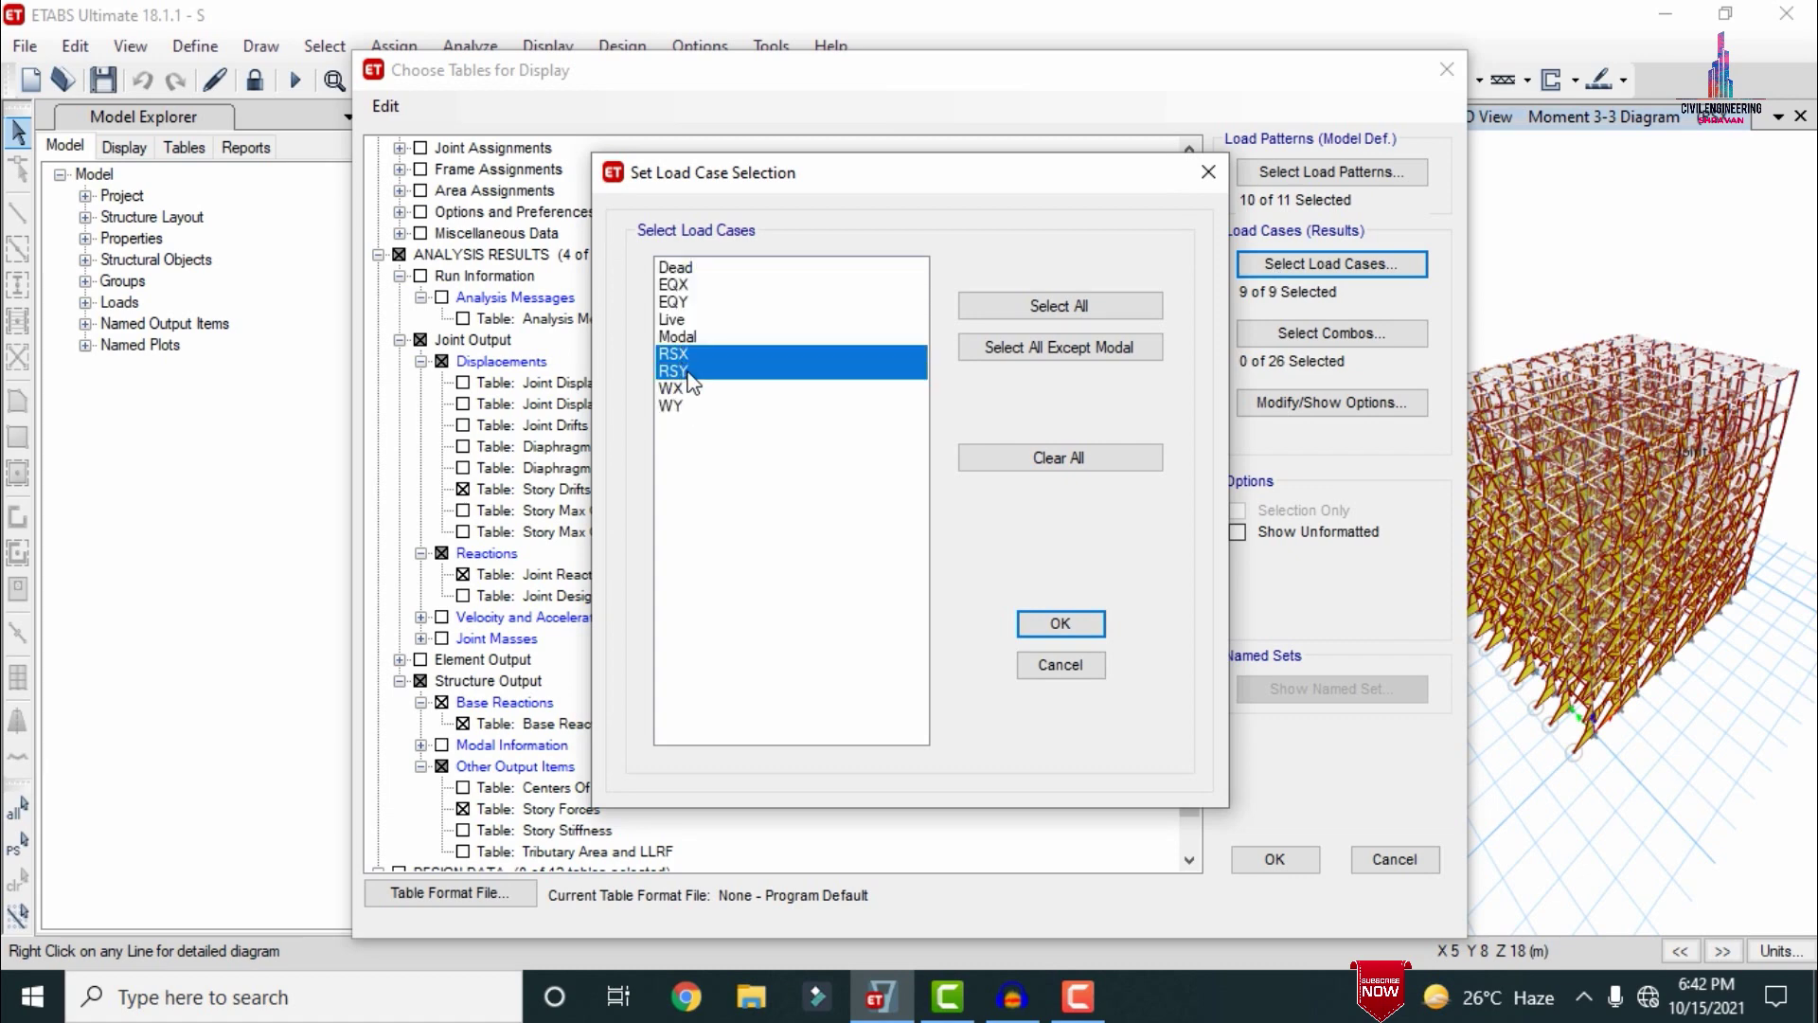
pyautogui.click(1057, 626)
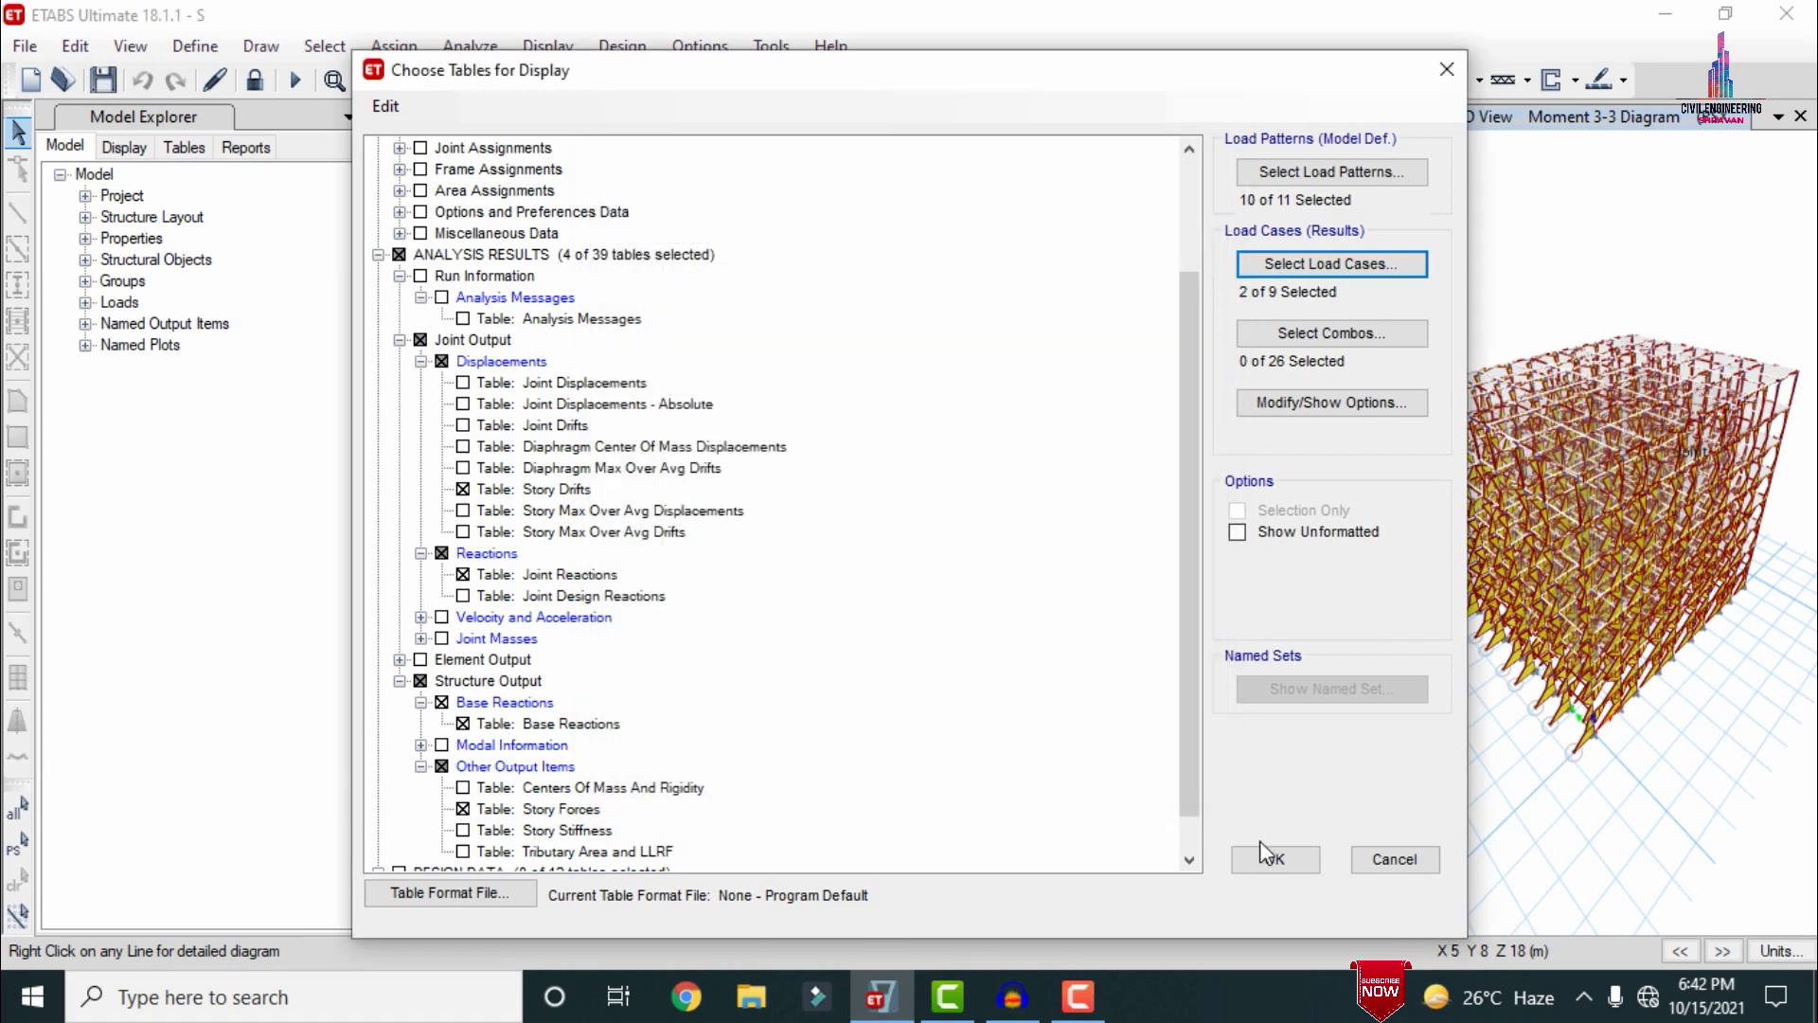
pyautogui.click(1269, 858)
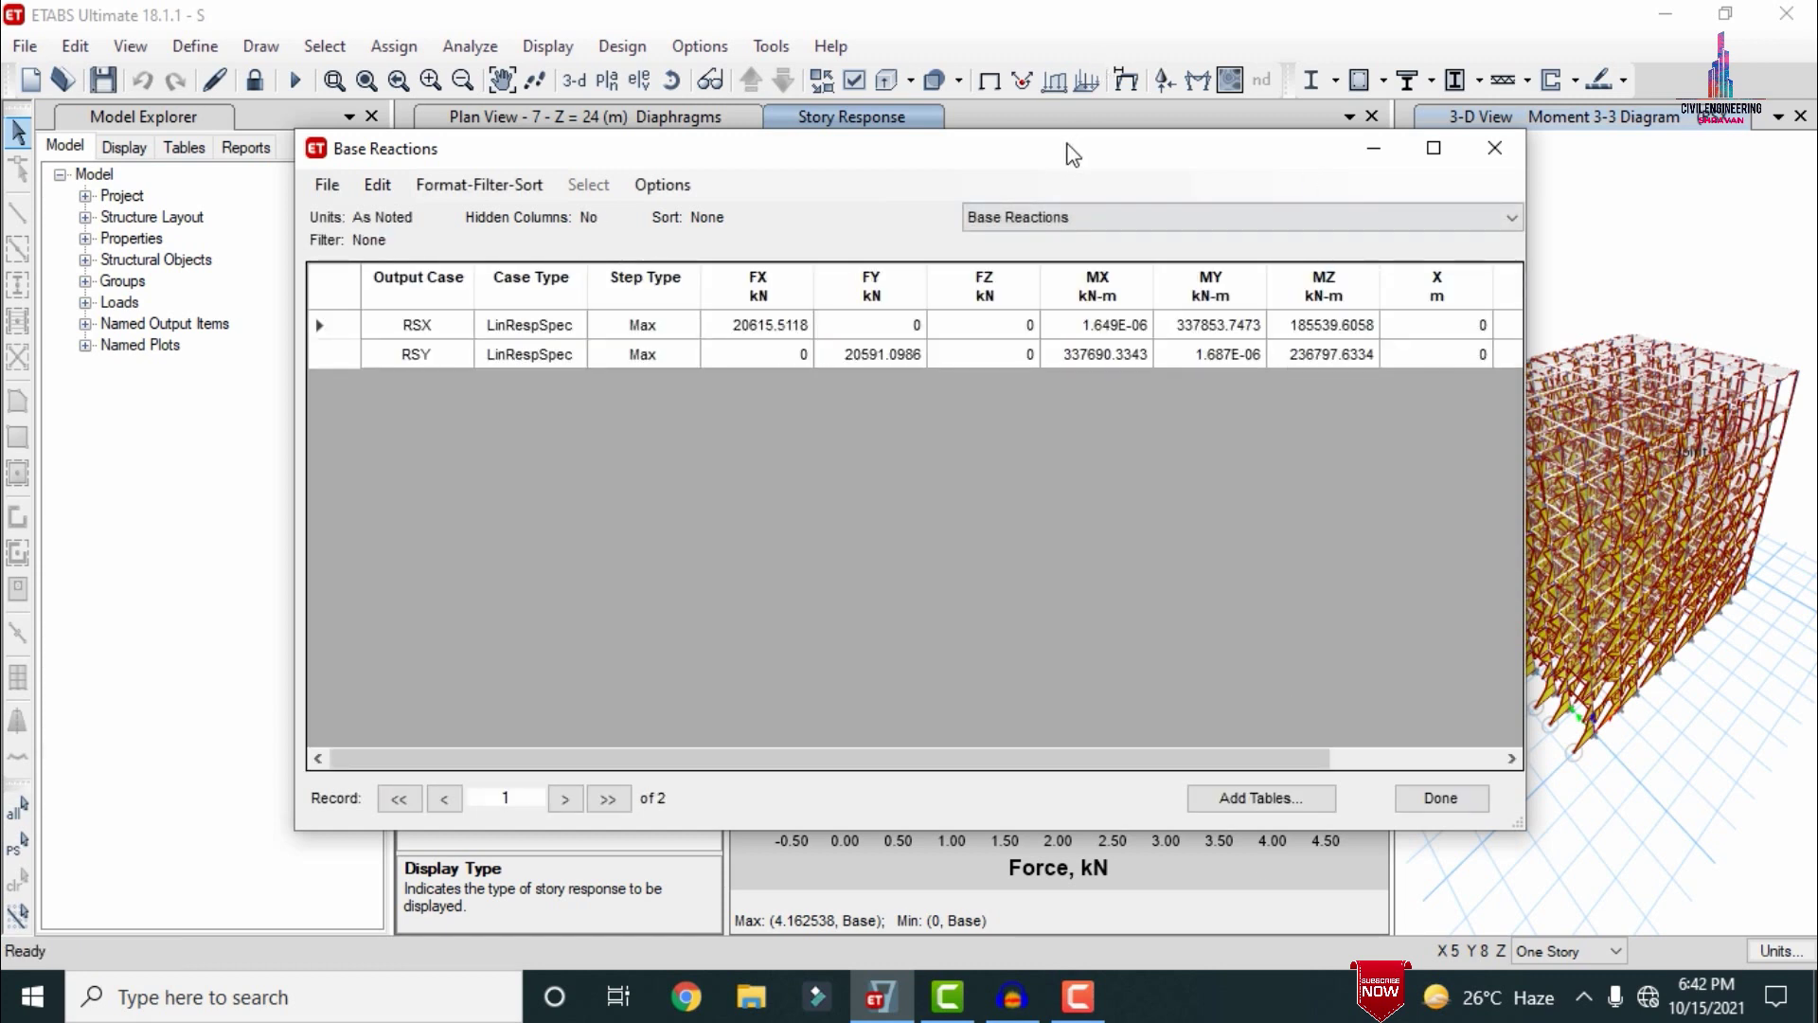
# Step: Review the Joint Reactions, Story Drifts and Story Forces tables one after another
pyautogui.click(1018, 223)
pyautogui.click(1023, 261)
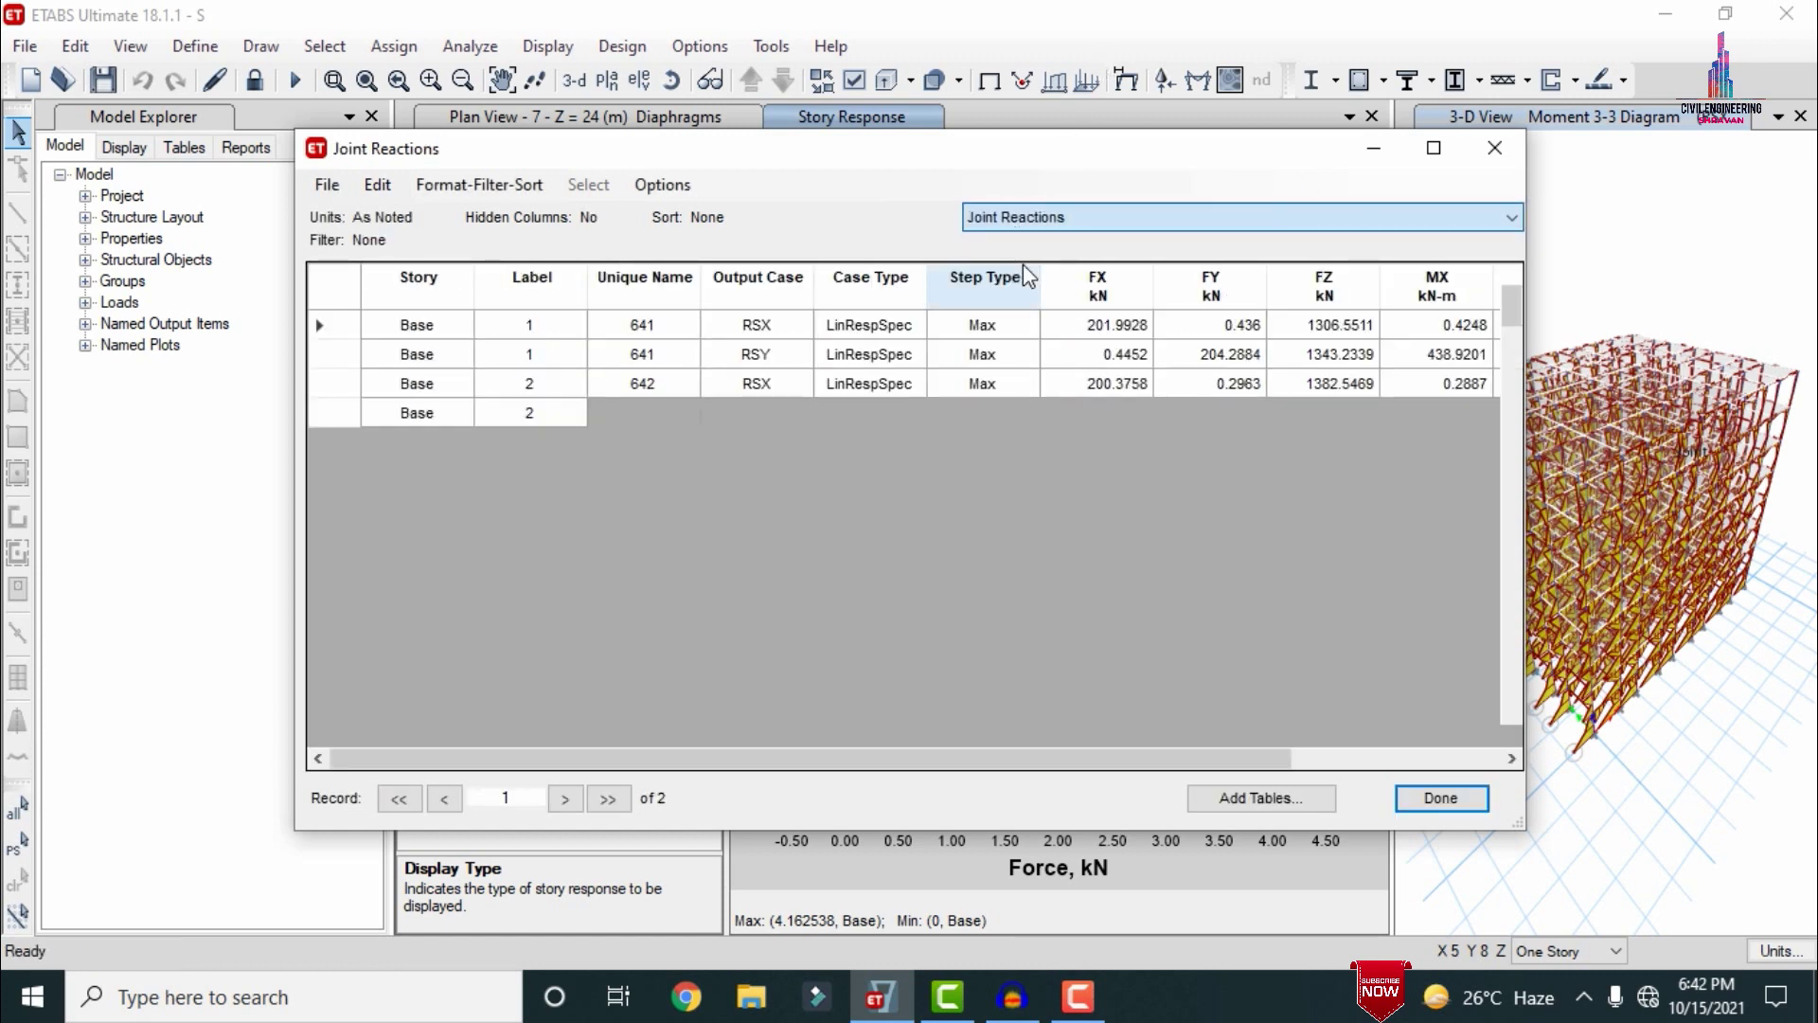
pyautogui.click(1061, 214)
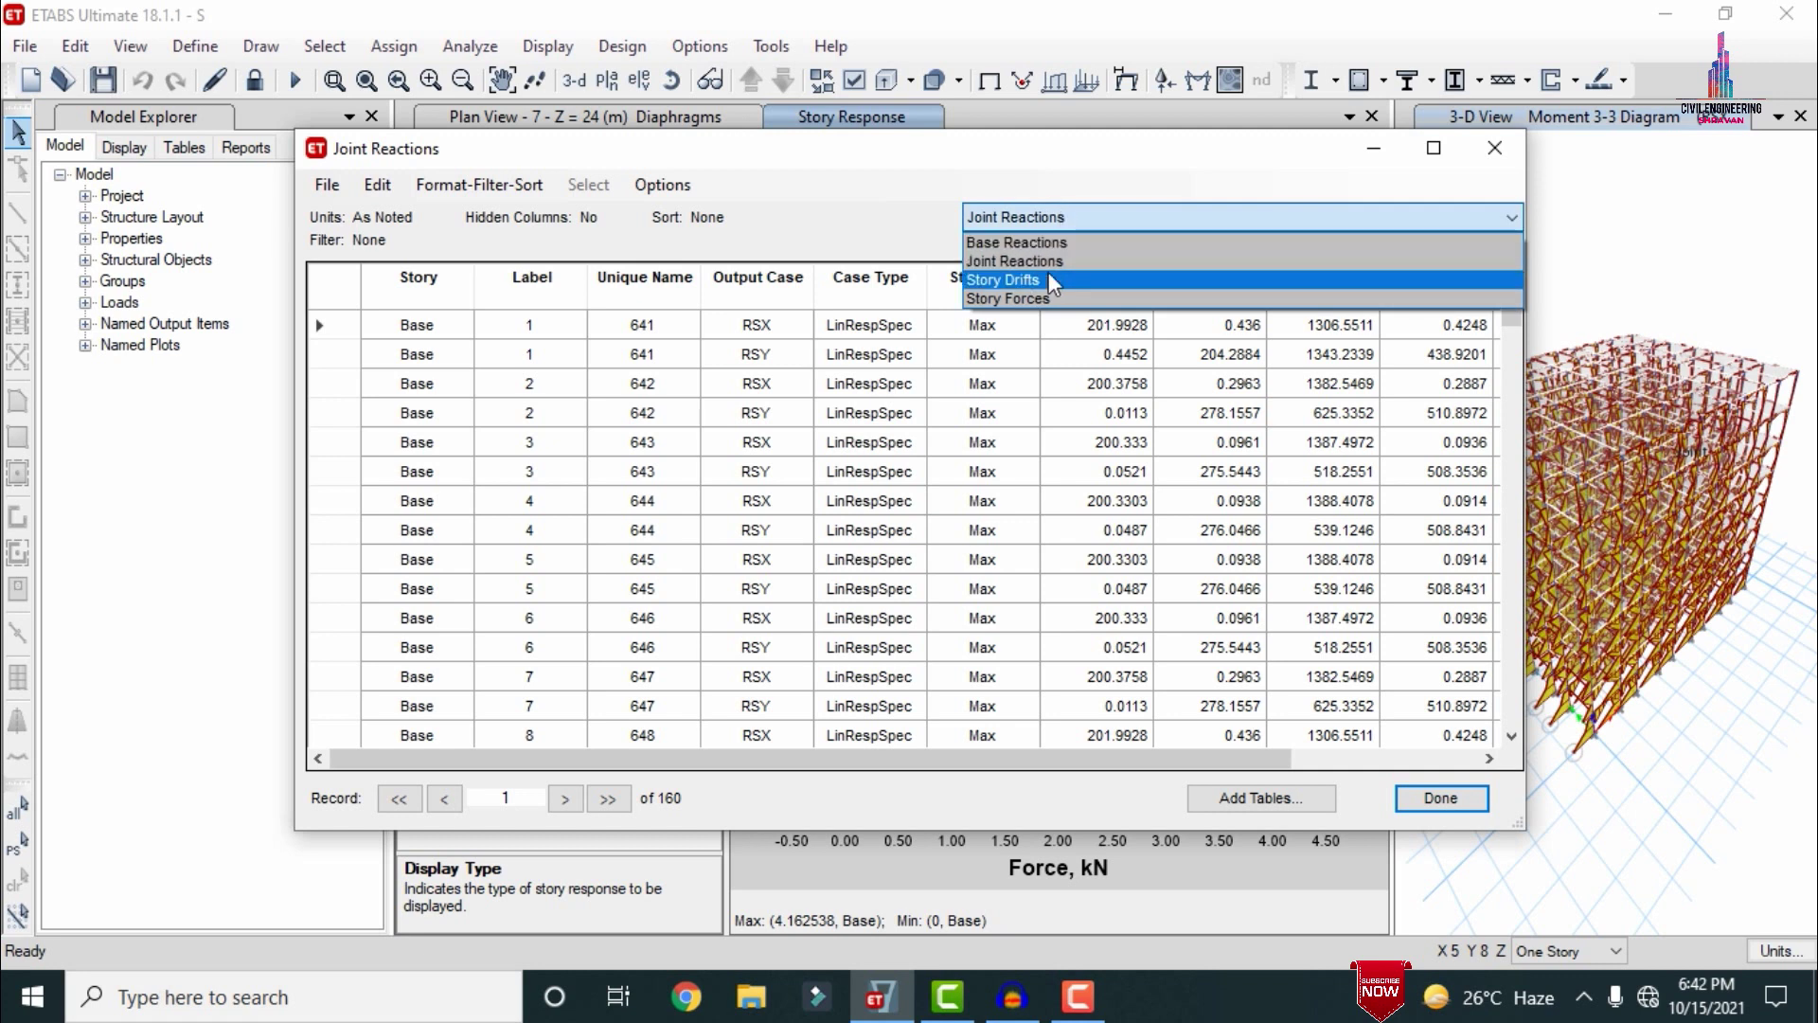
pyautogui.click(1043, 278)
pyautogui.click(1038, 223)
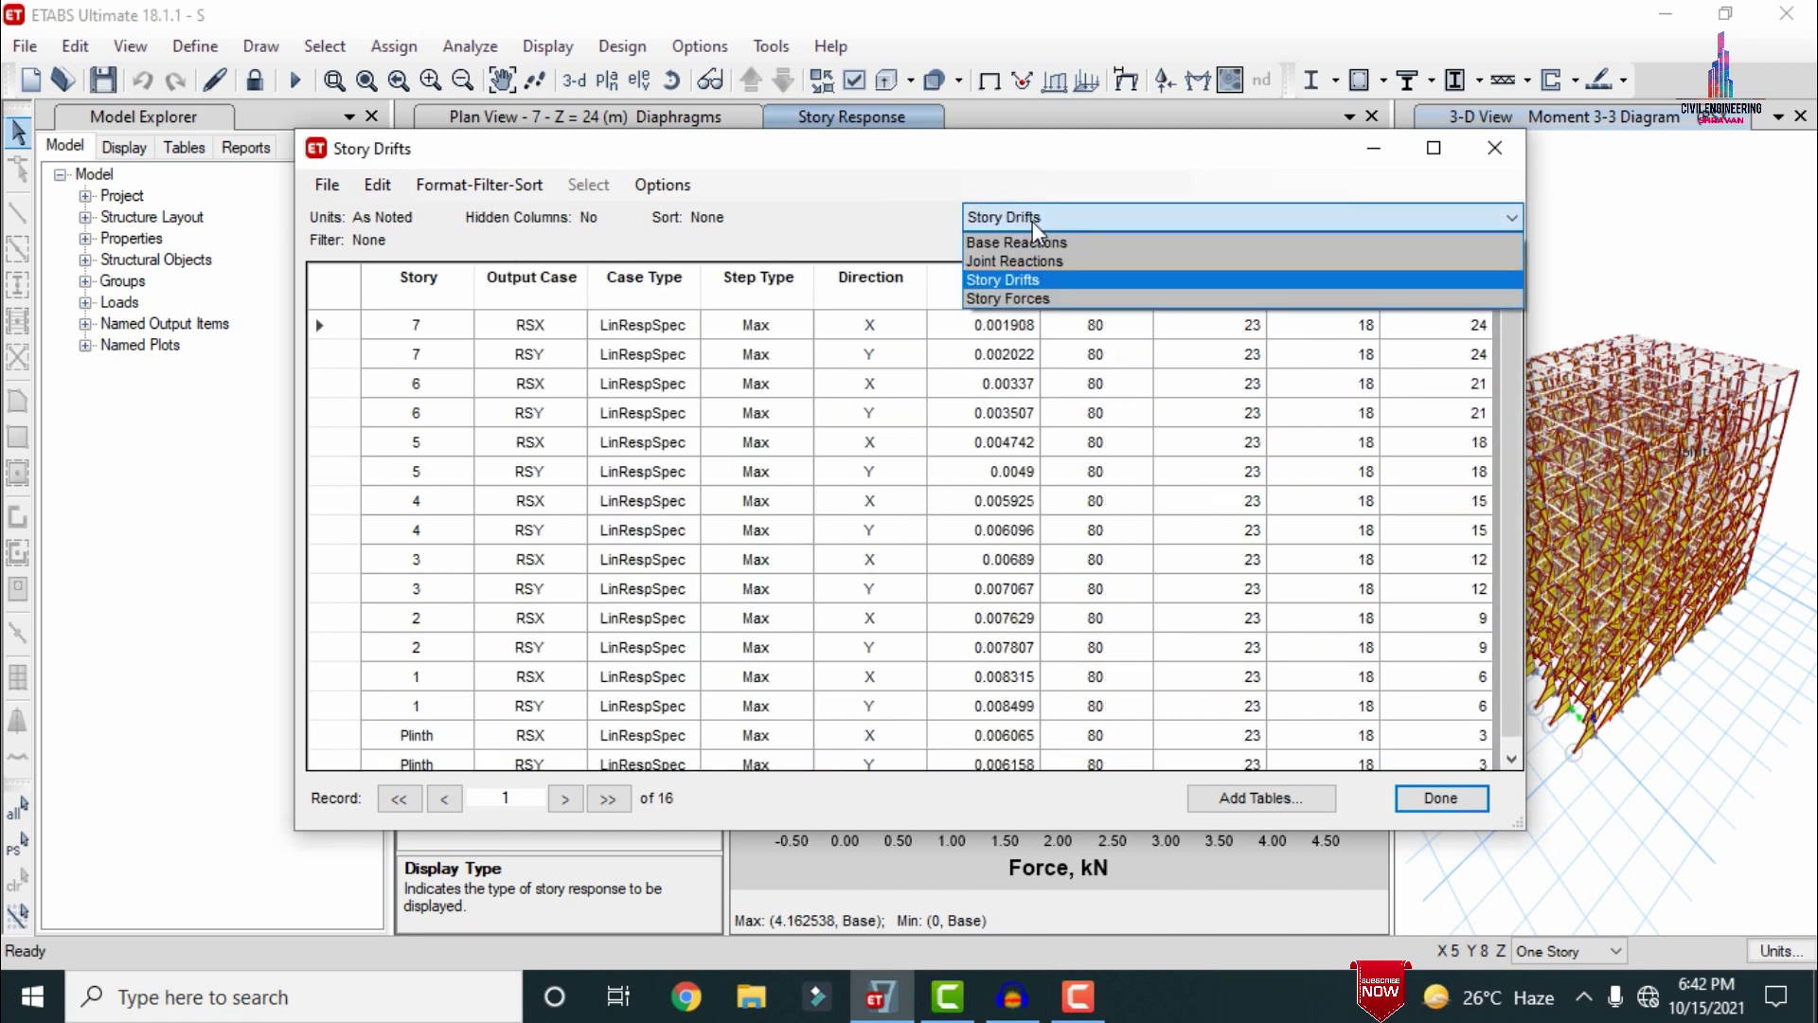
pyautogui.click(1042, 296)
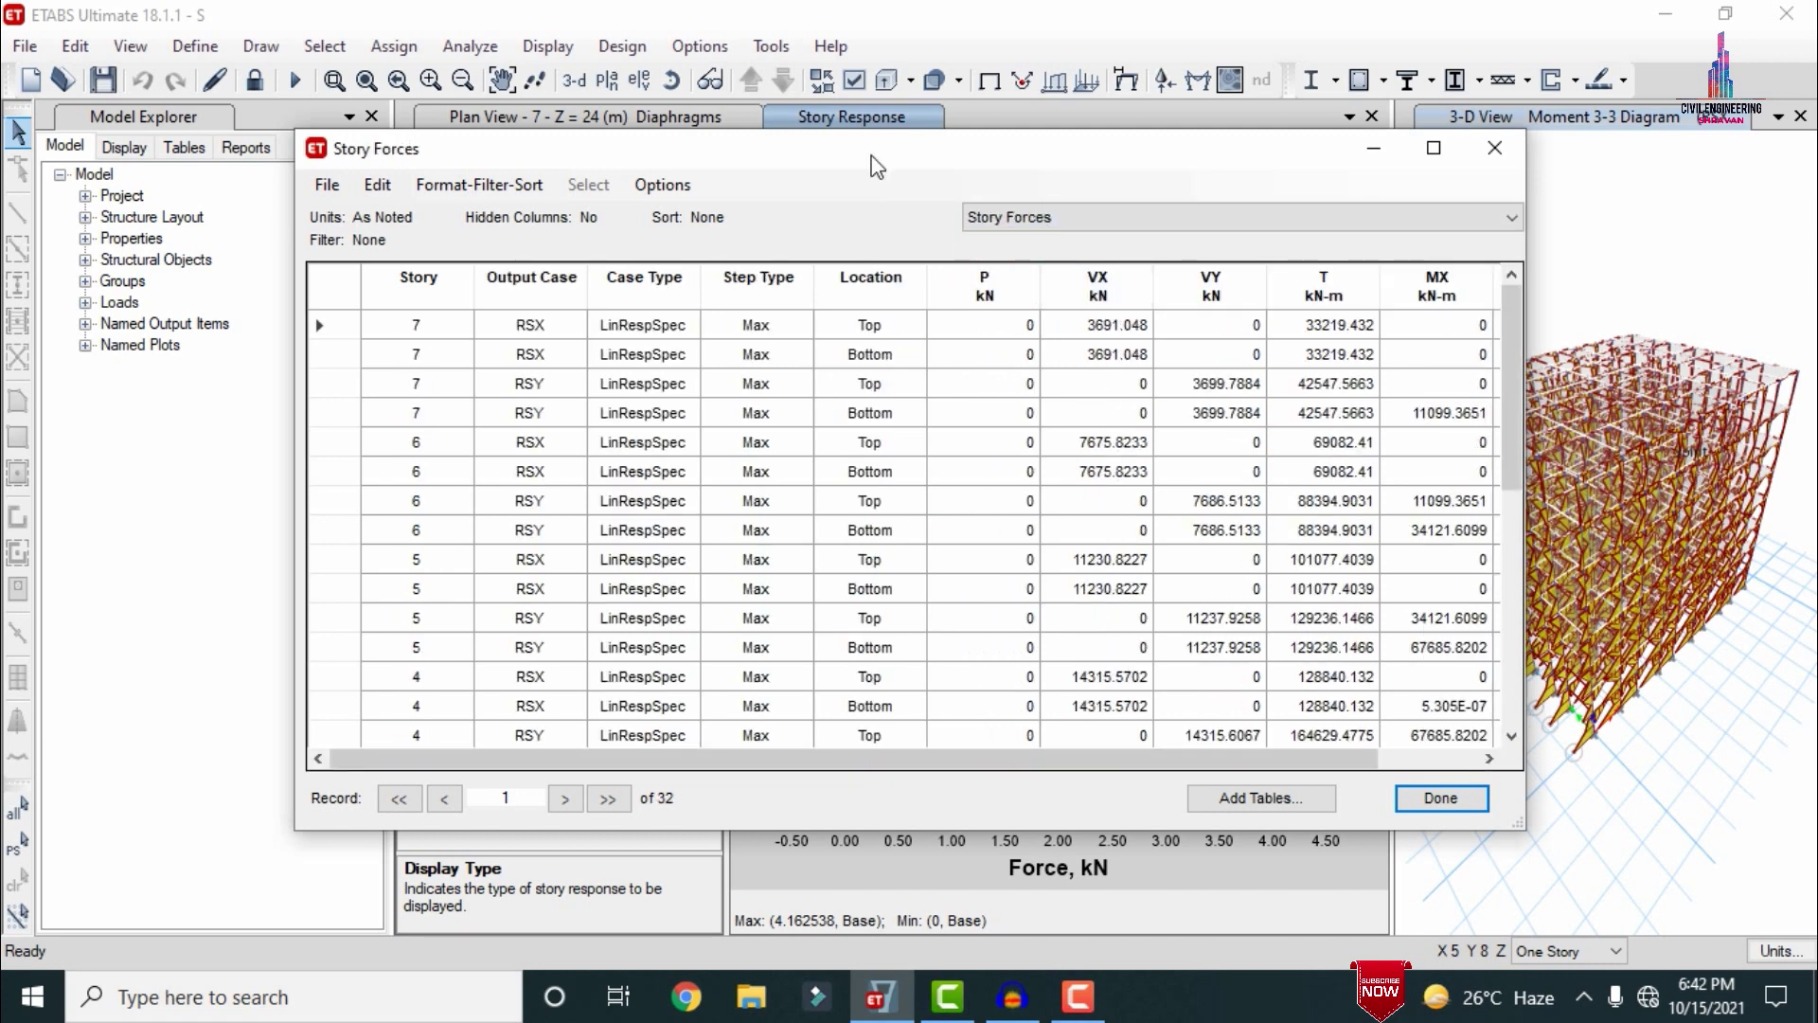
# Step: Export the Story Forces table to Excel for review and close the results tables in ETABS
pyautogui.click(327, 185)
pyautogui.moveTo(360, 218)
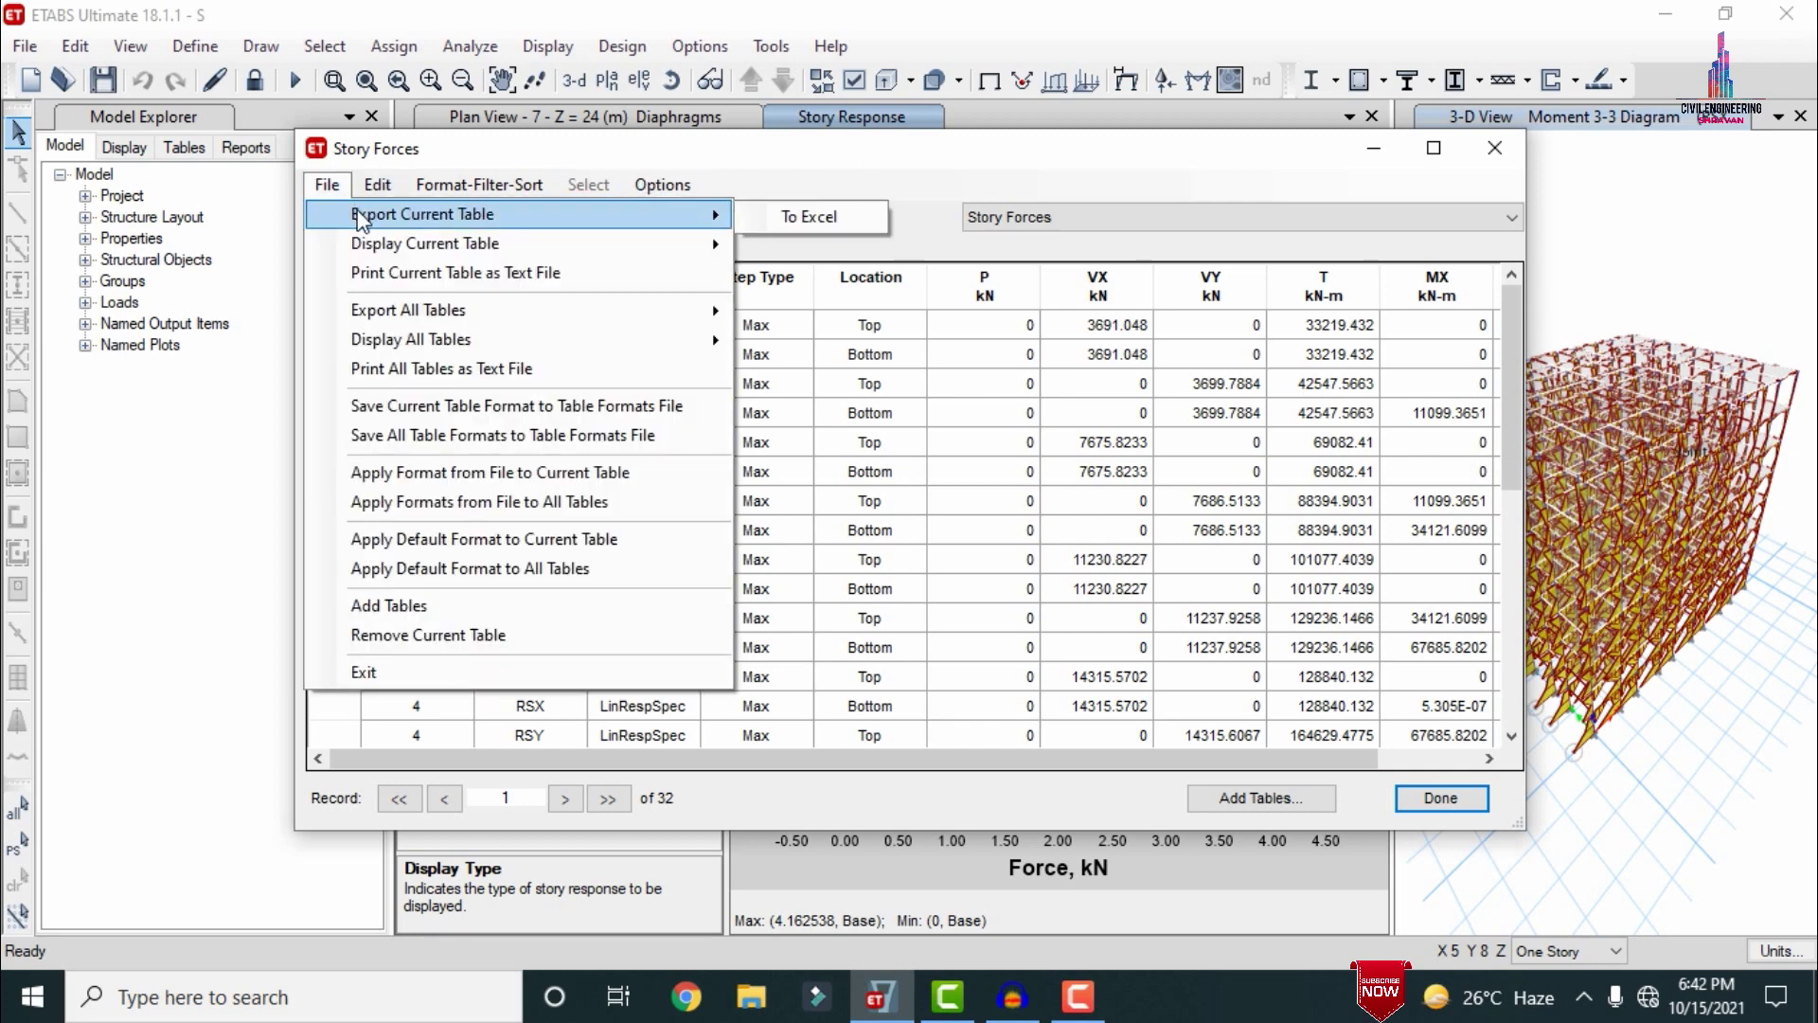
pyautogui.click(822, 223)
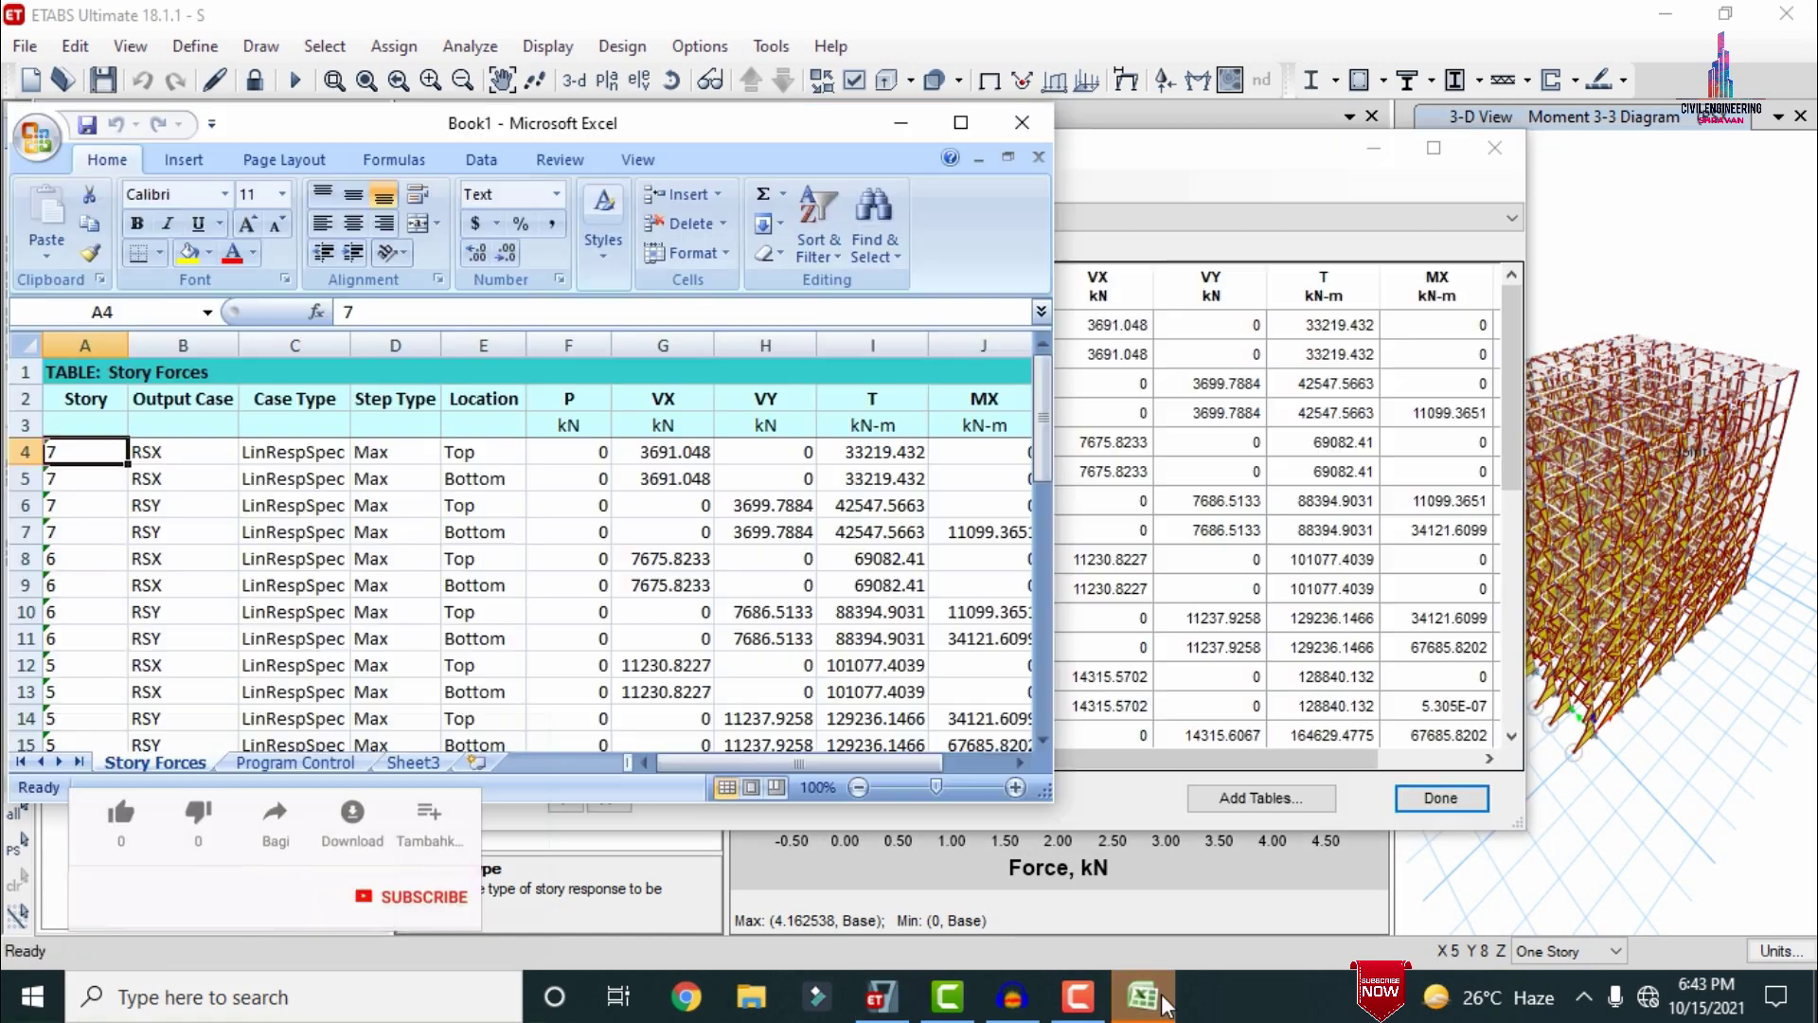
pyautogui.click(959, 123)
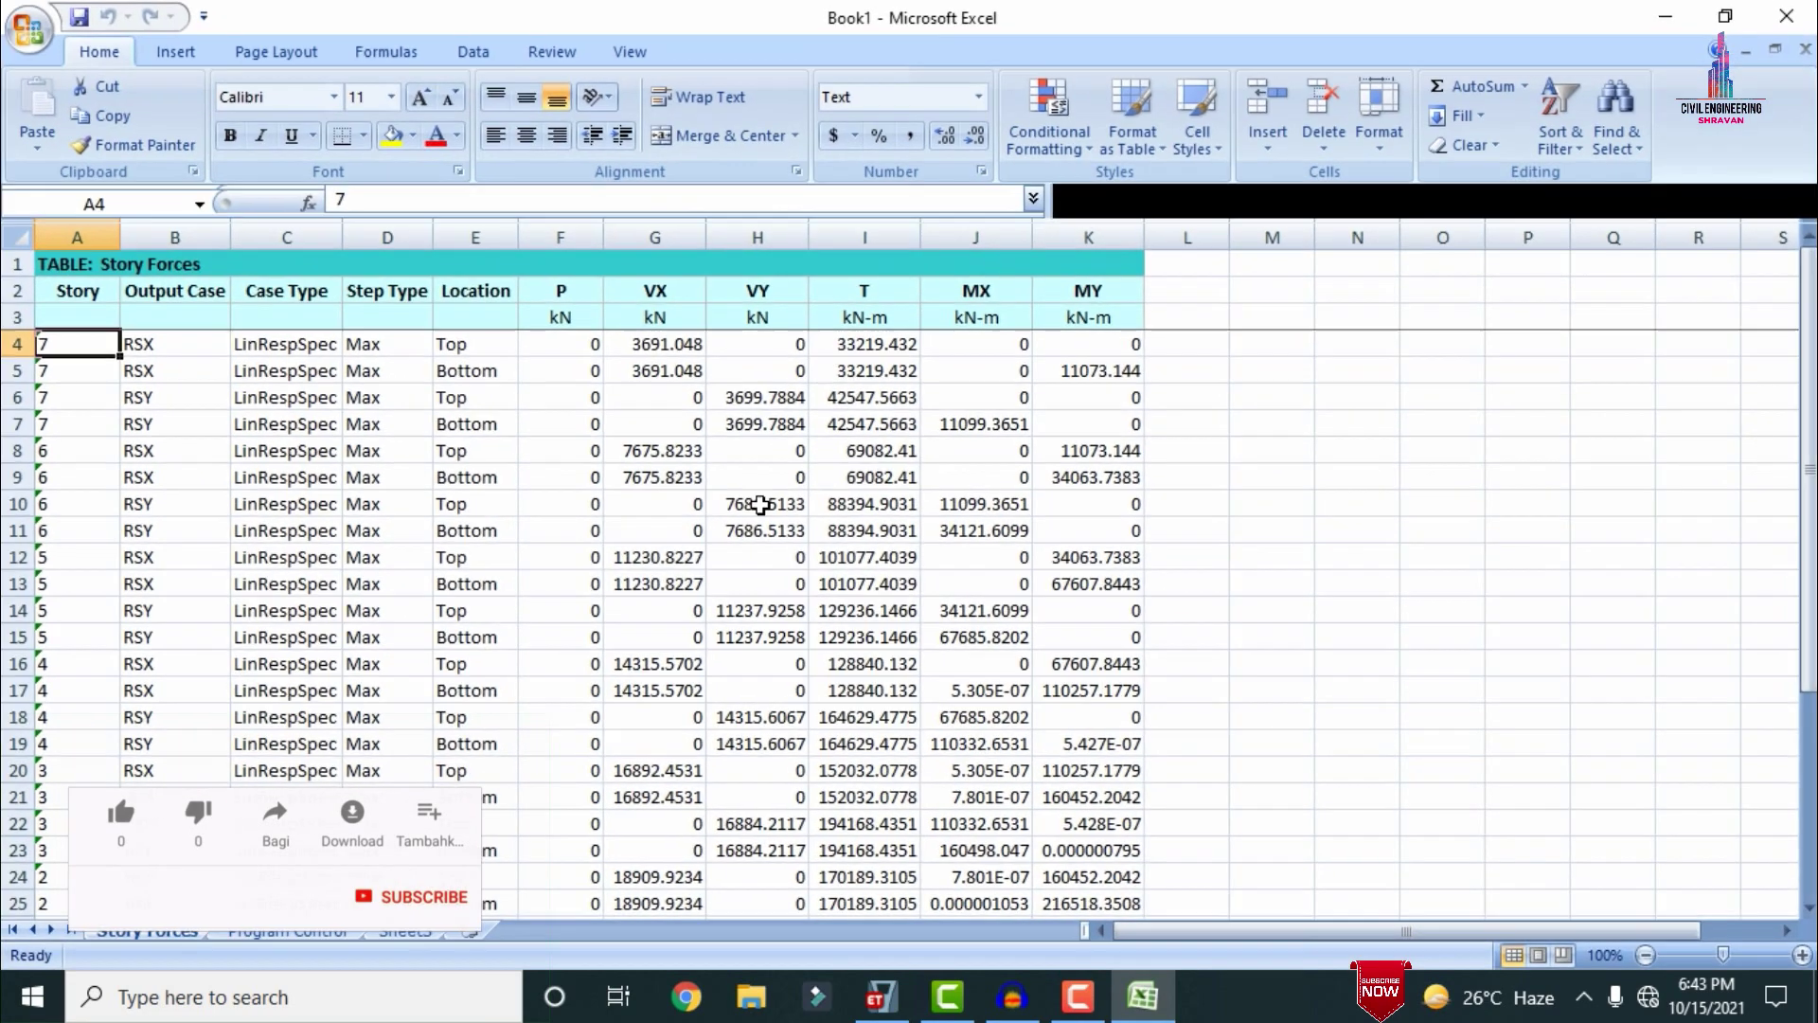
pyautogui.moveTo(1809, 398); pyautogui.dragTo(1809, 455)
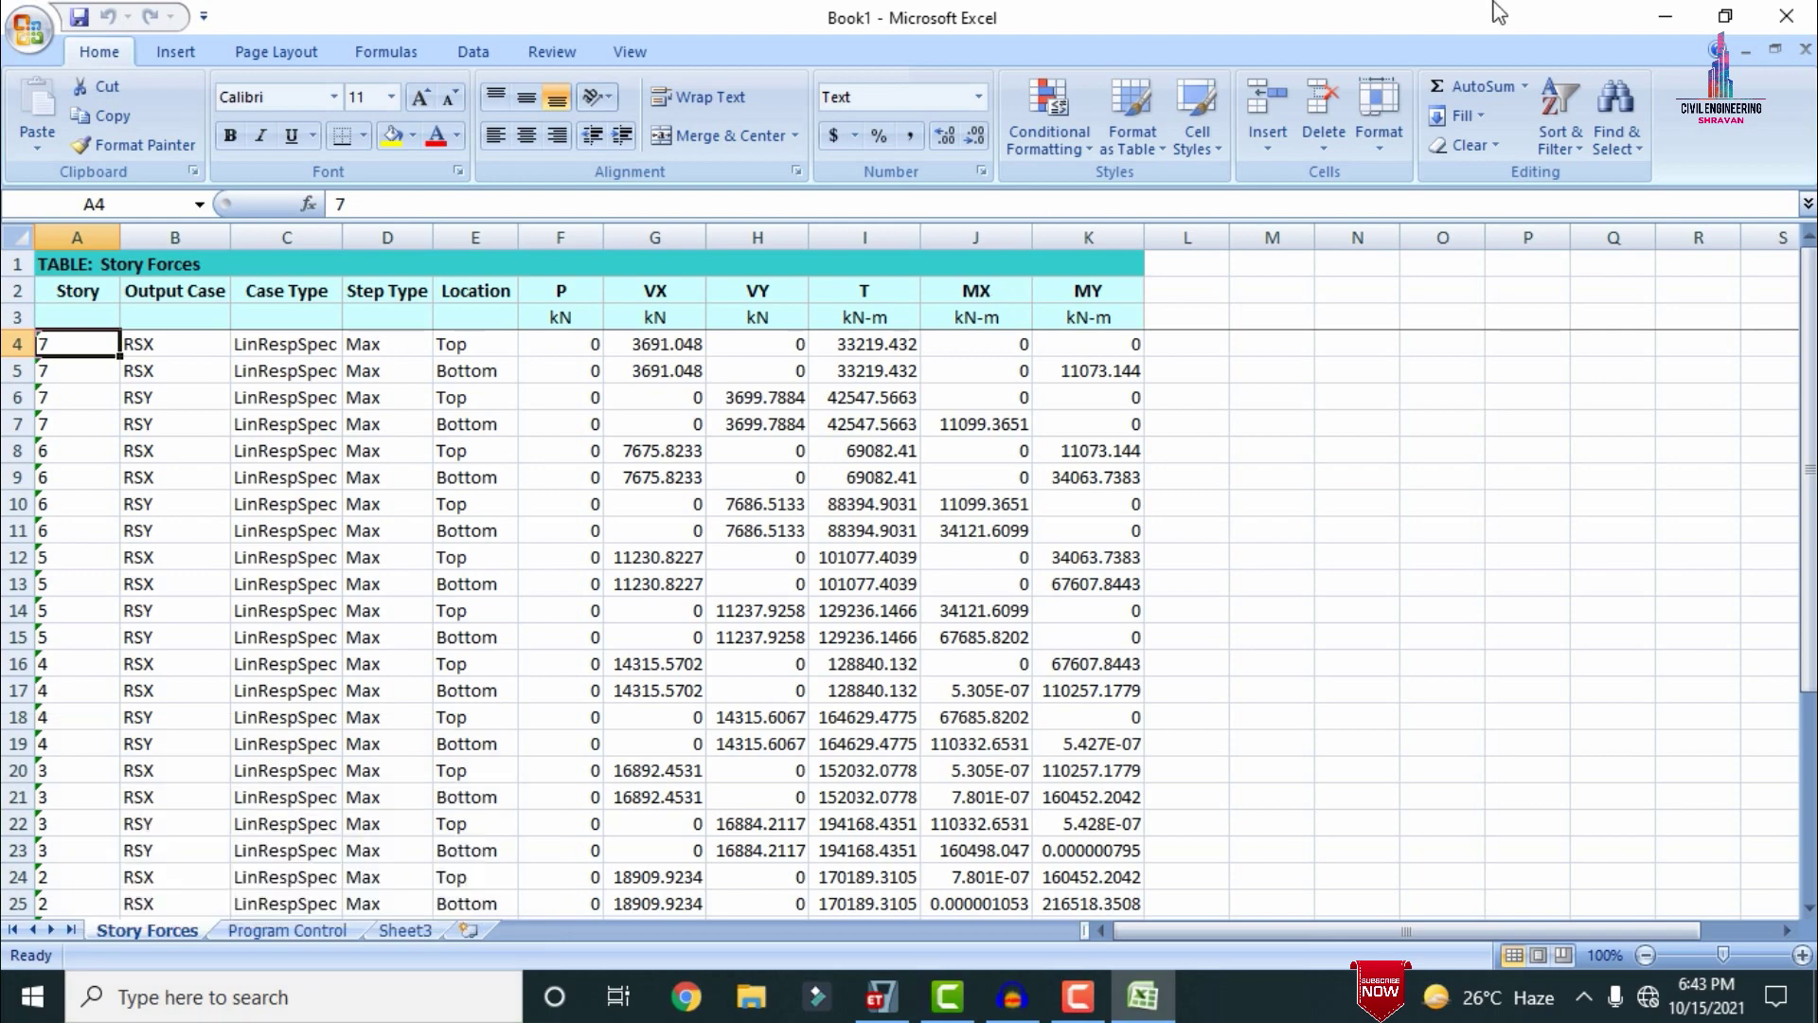
pyautogui.click(1690, 11)
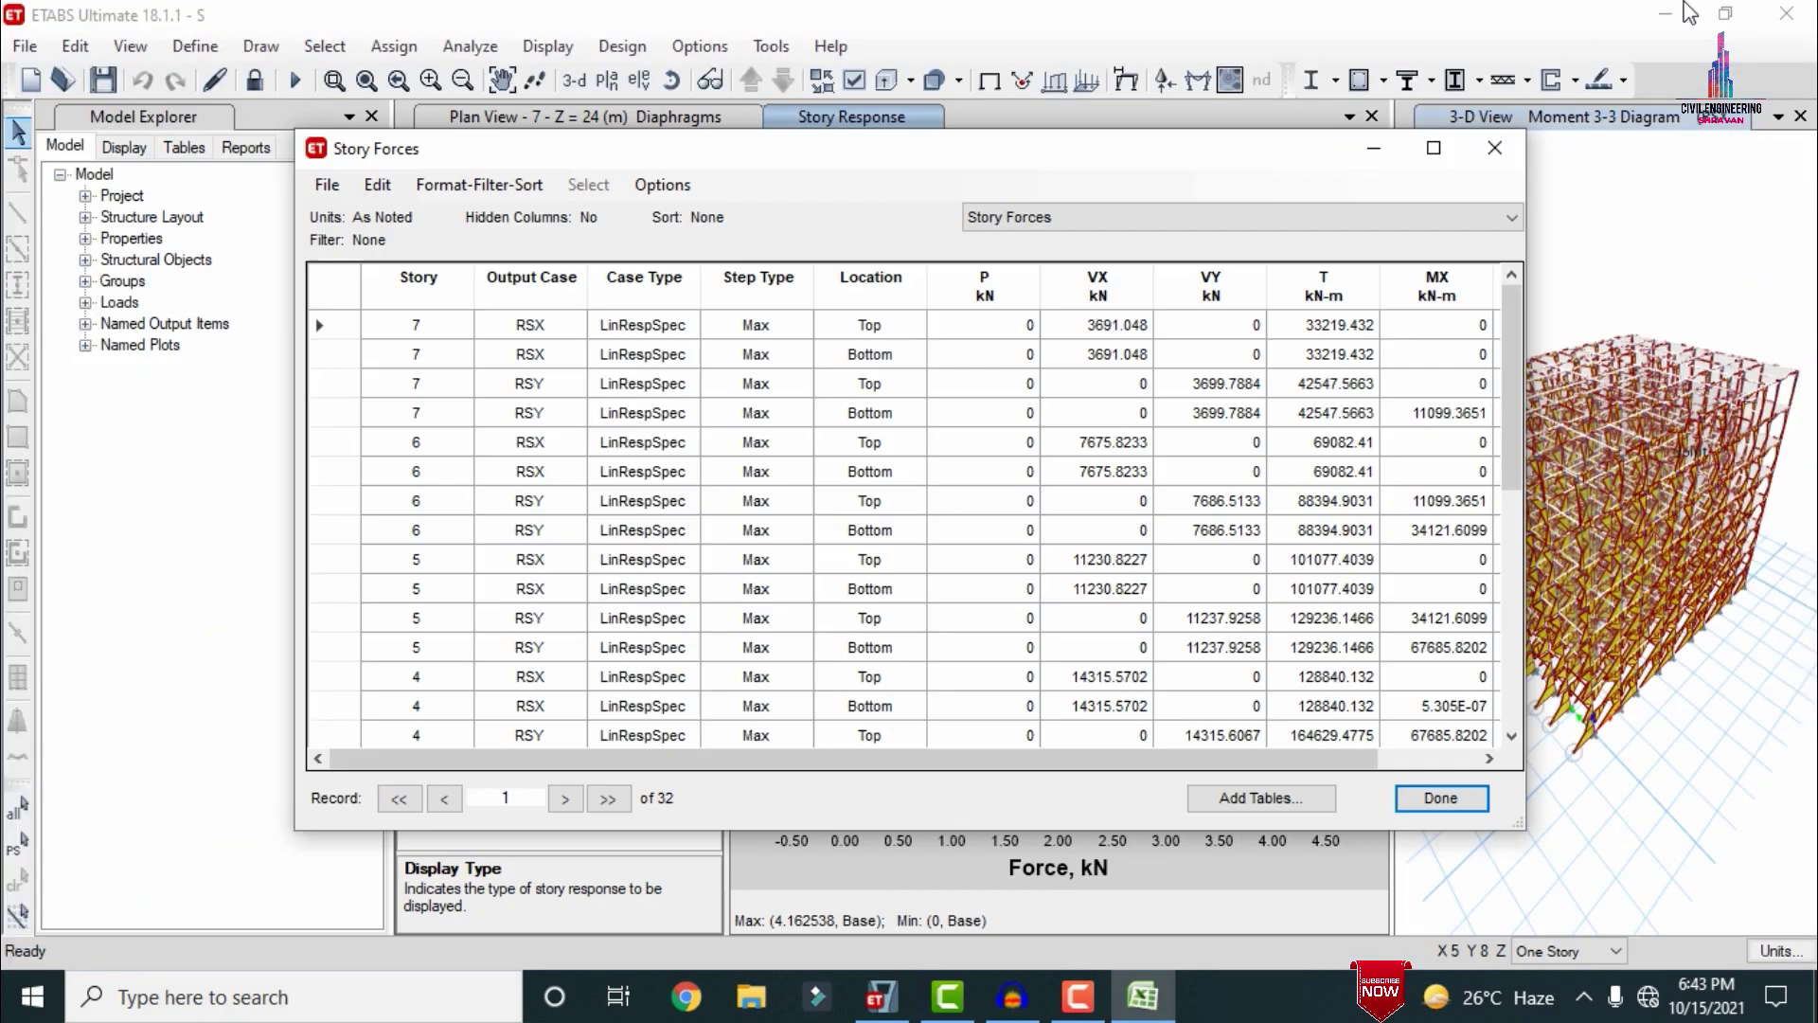
pyautogui.click(1496, 148)
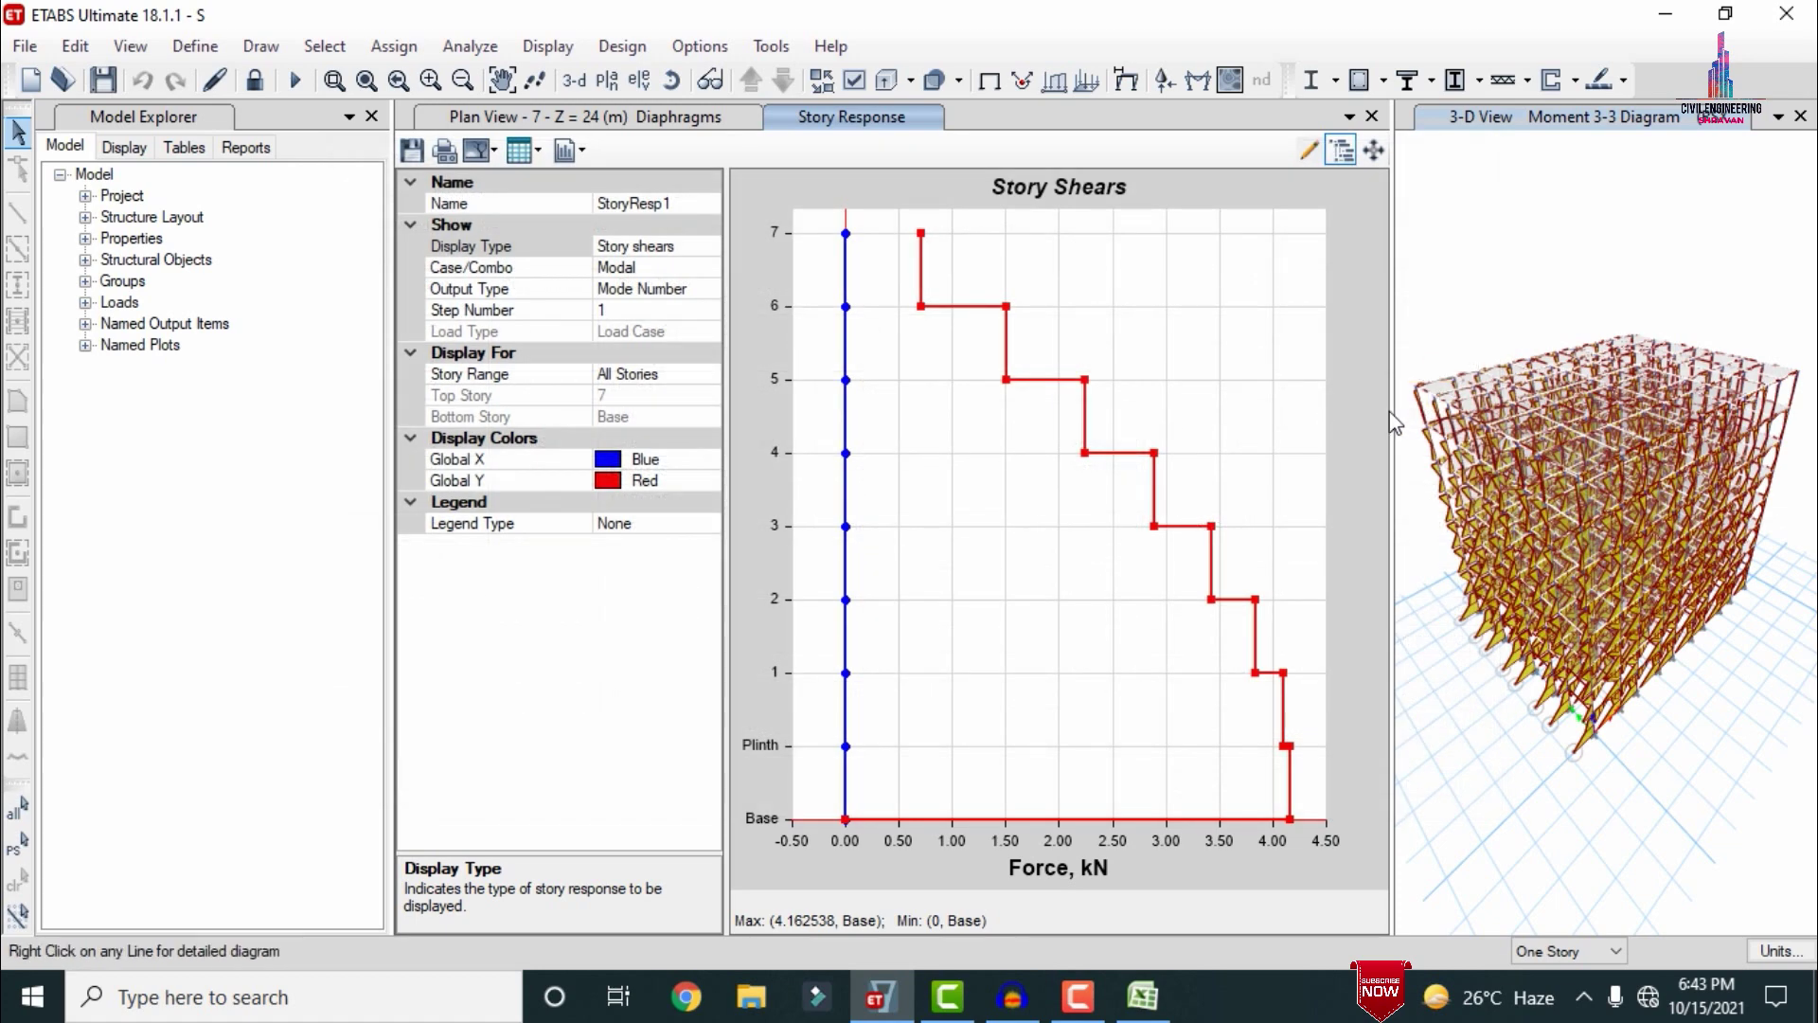